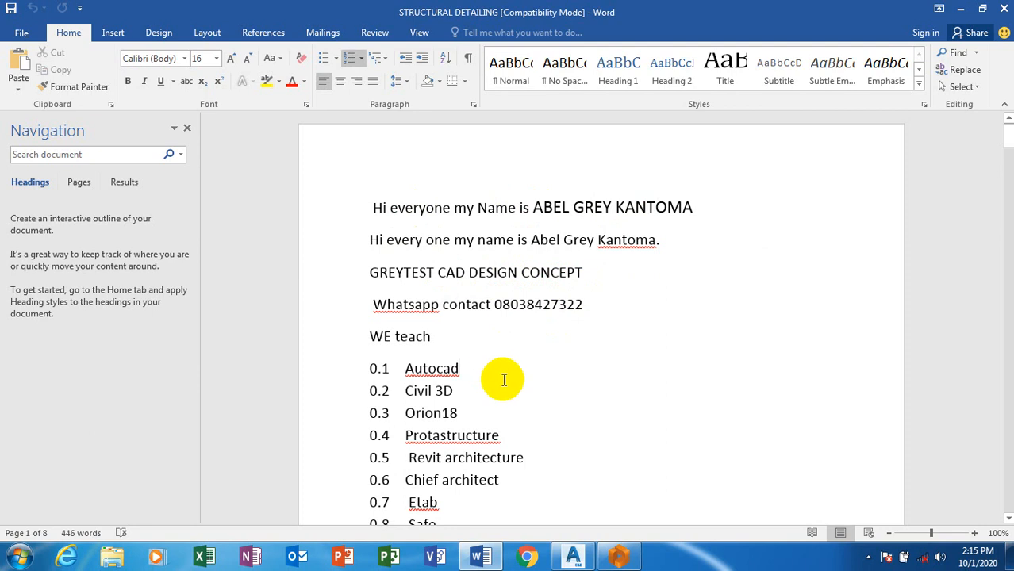
# Read through the introduction and the list of software courses taught on the document's first page.
pyautogui.scroll(-2, 502, 379)
pyautogui.scroll(-4, 509, 363)
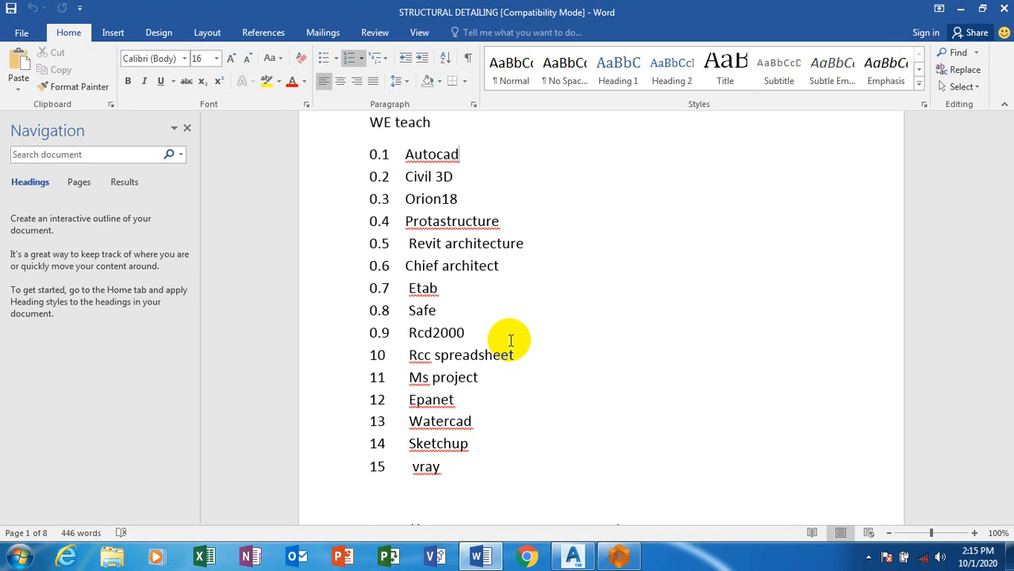
pyautogui.scroll(5, 482, 320)
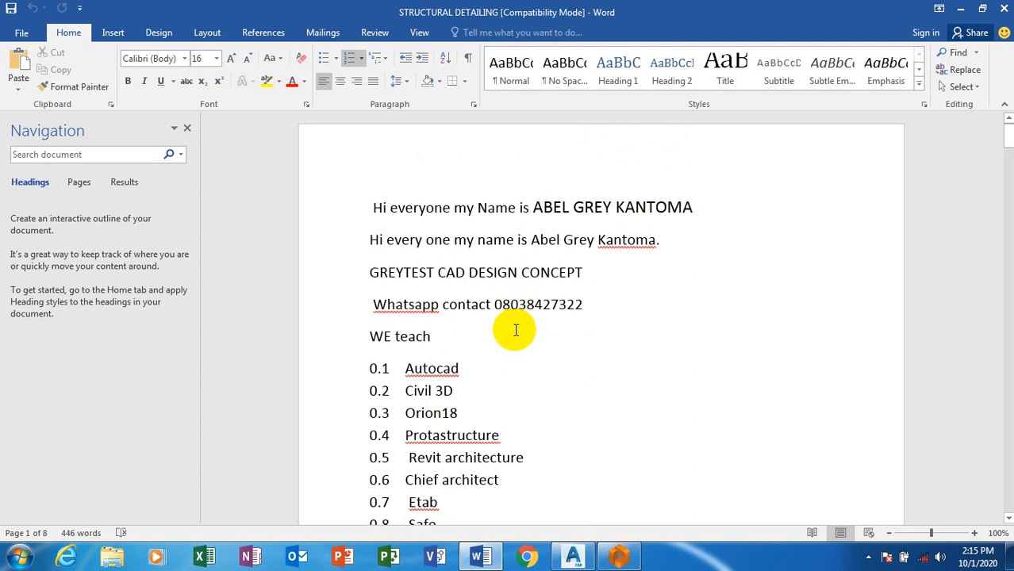
pyautogui.scroll(-2, 520, 319)
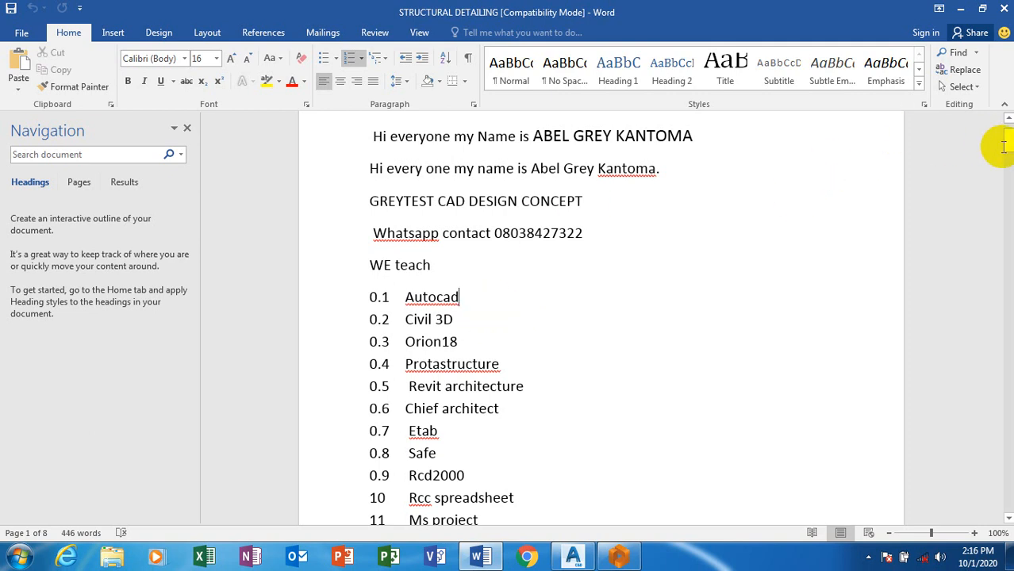
pyautogui.moveTo(1009, 147); pyautogui.dragTo(921, 129)
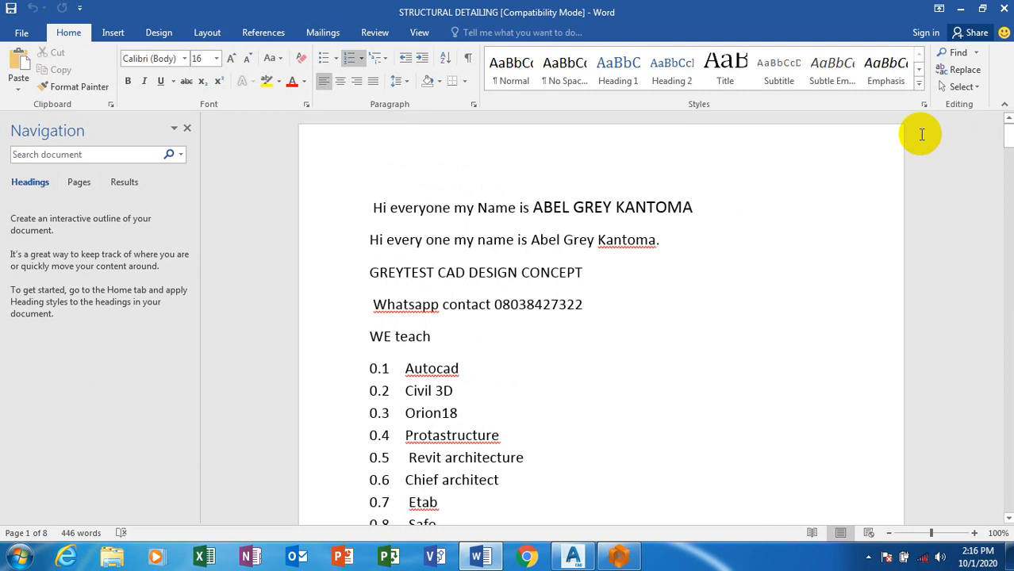
# Launch ProtaStructure 2018 EN from the desktop and dismiss the AutoCAD 2018 installer.
pyautogui.click(961, 9)
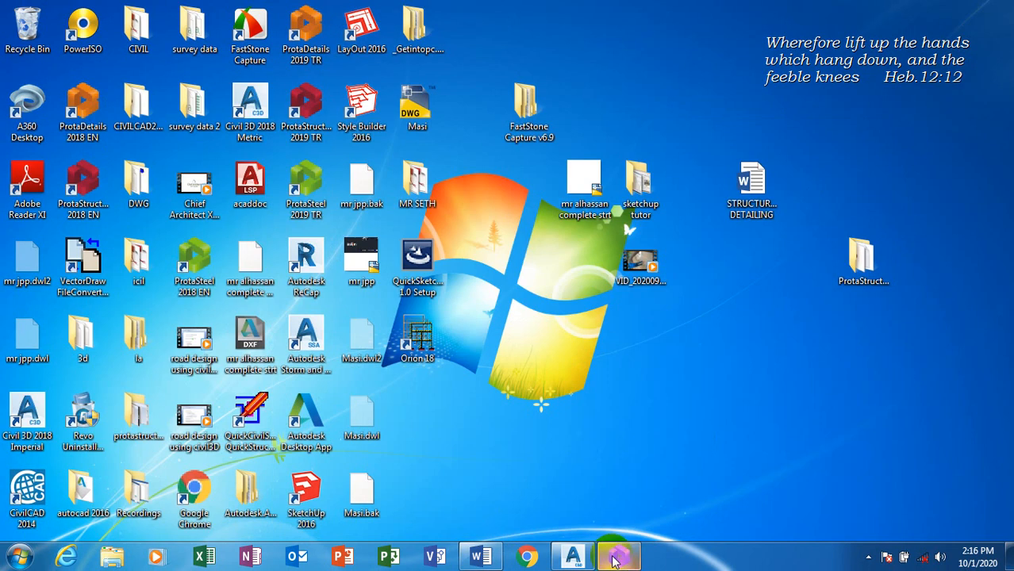
pyautogui.click(615, 559)
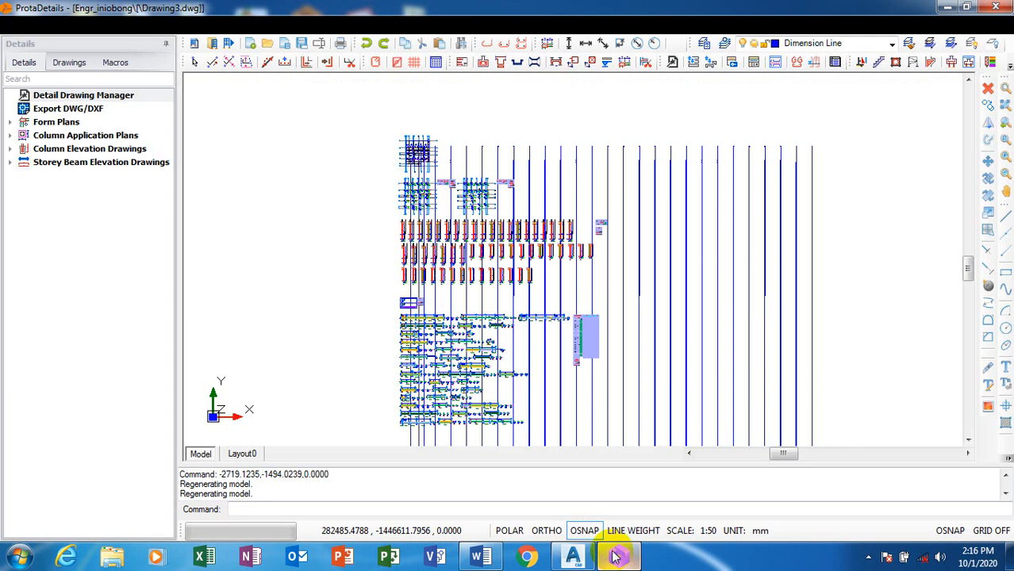
pyautogui.click(946, 8)
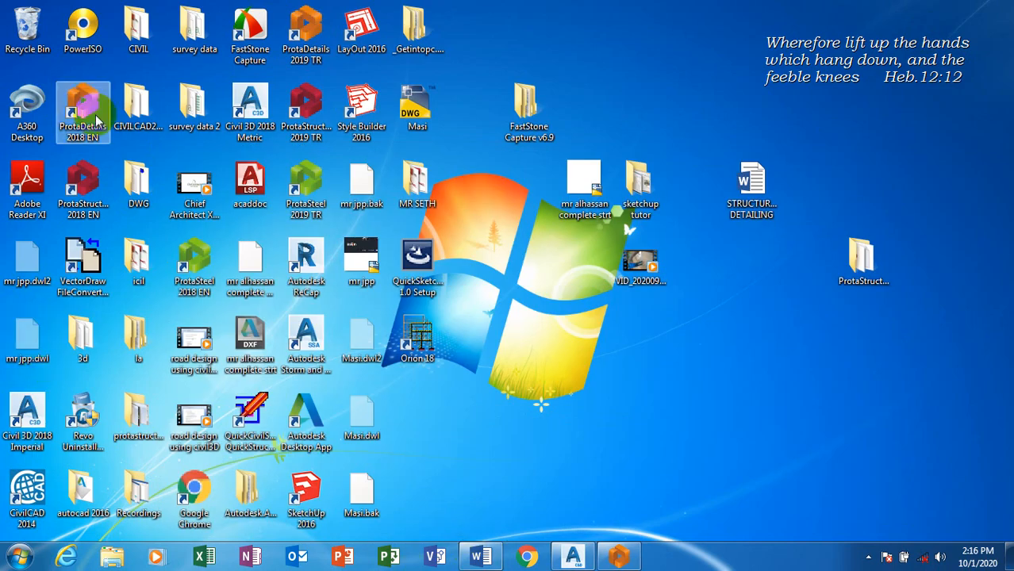
pyautogui.doubleClick(78, 184)
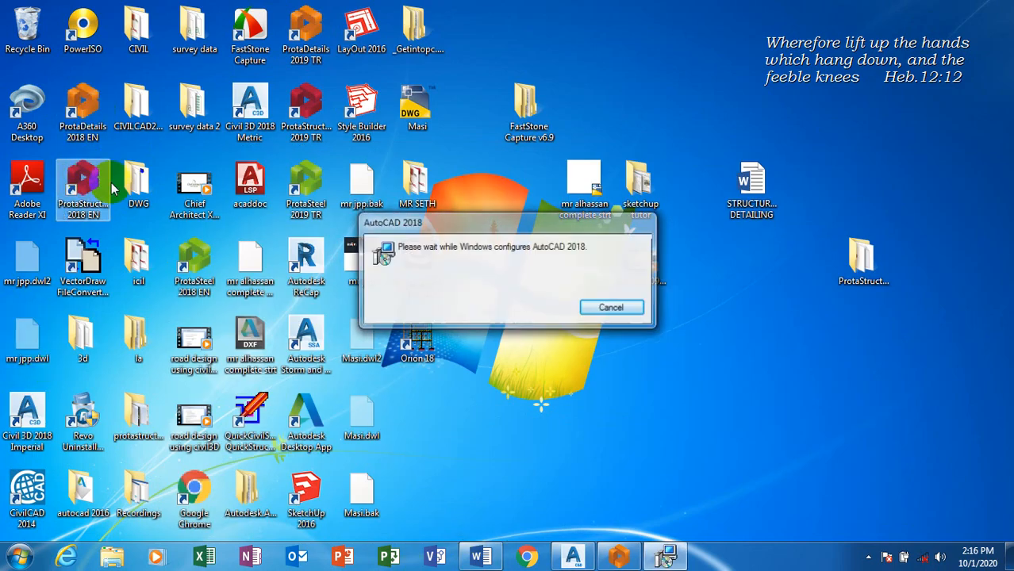
pyautogui.click(630, 307)
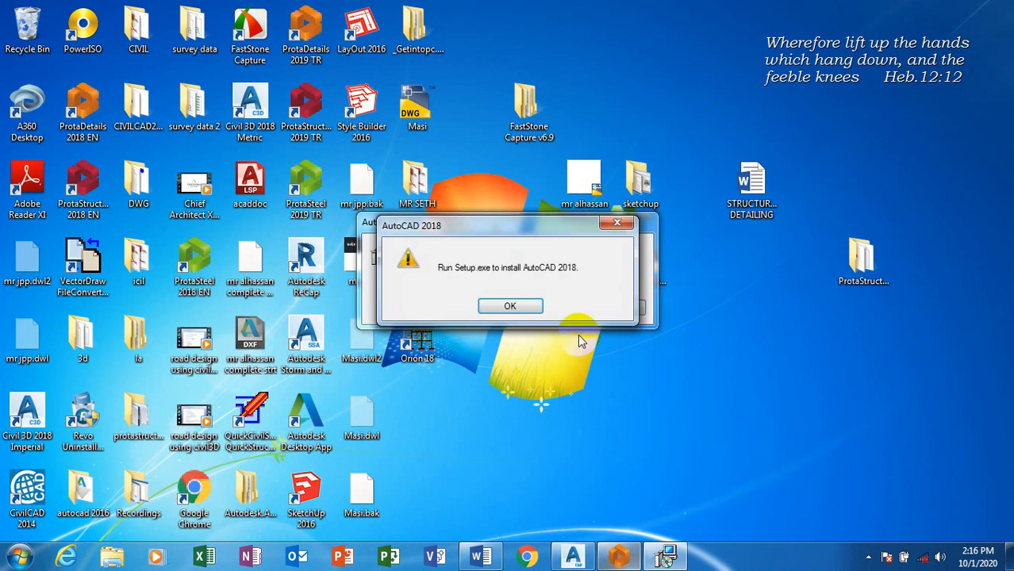
pyautogui.click(502, 304)
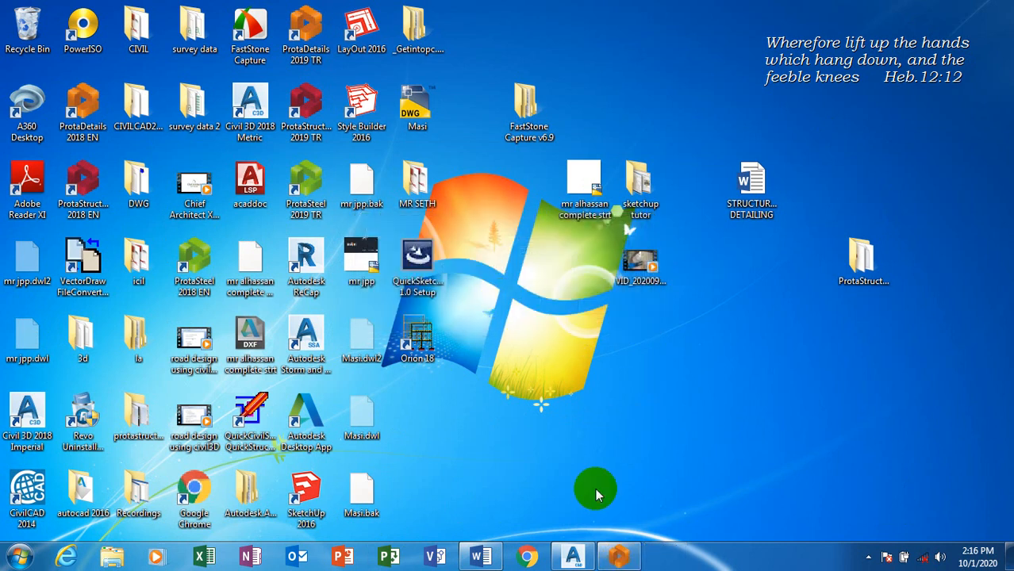
pyautogui.moveTo(607, 560)
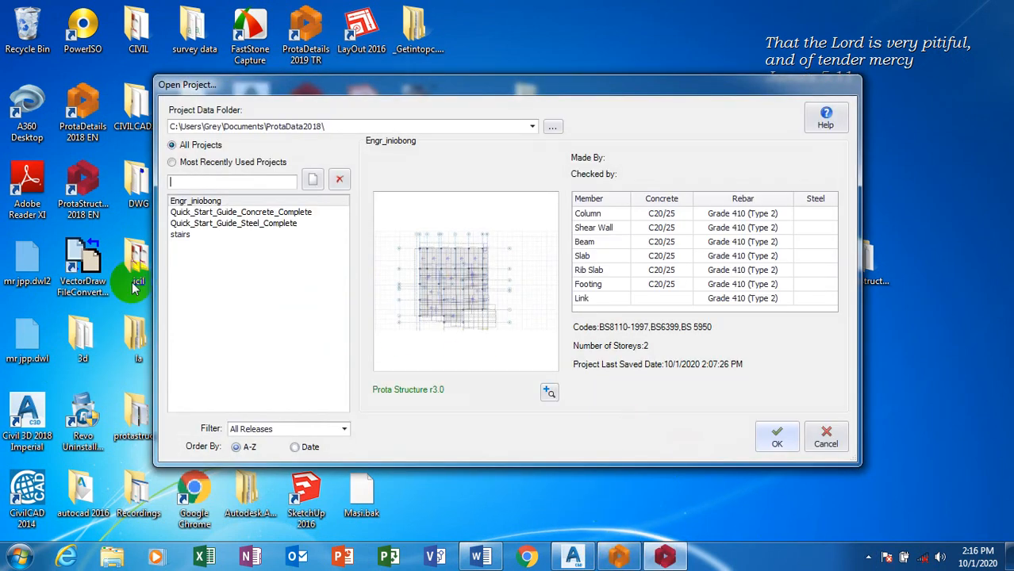
# Open the first project listed in the ProtaData2018 folder.
pyautogui.click(198, 202)
pyautogui.click(774, 441)
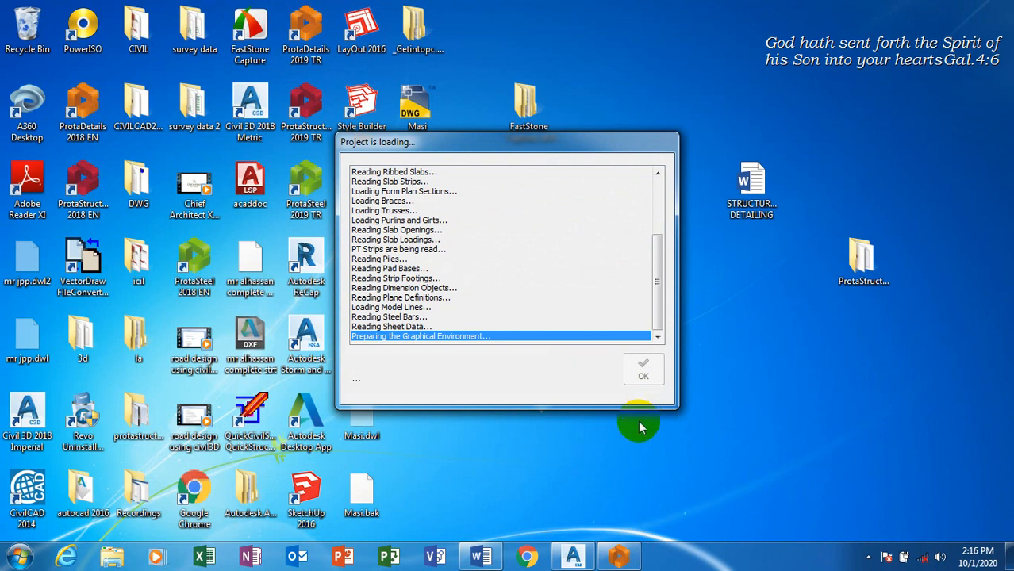
pyautogui.moveTo(572, 559)
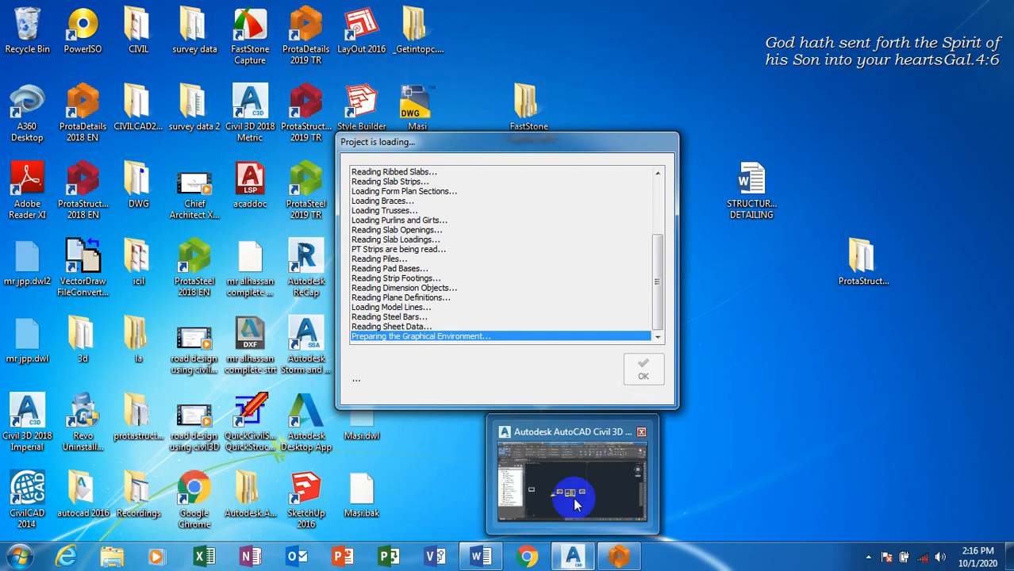
pyautogui.moveTo(559, 492)
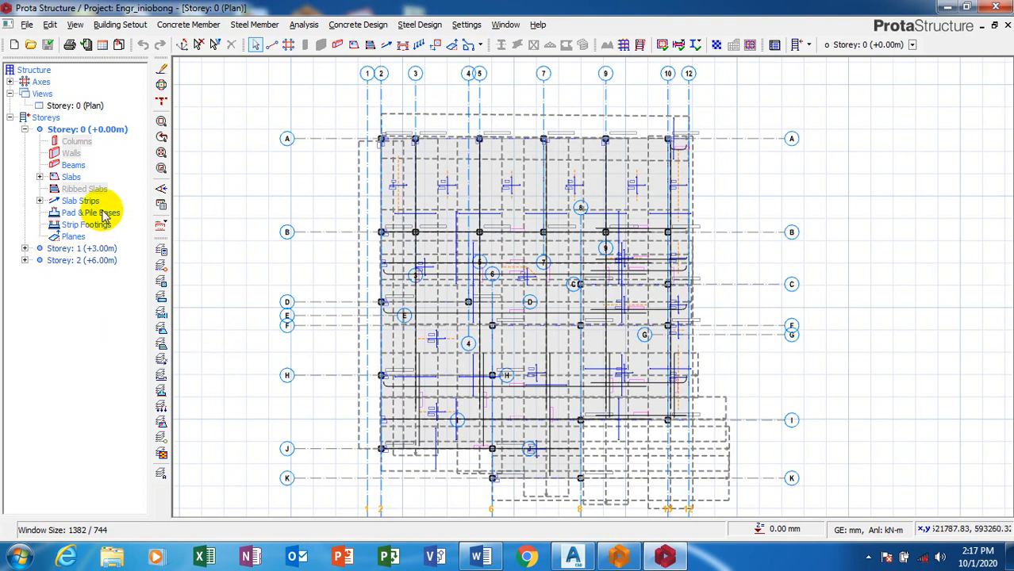
# View the Storey 1 and Storey 2 plans, and return to the Storey 1 plan.
pyautogui.doubleClick(79, 249)
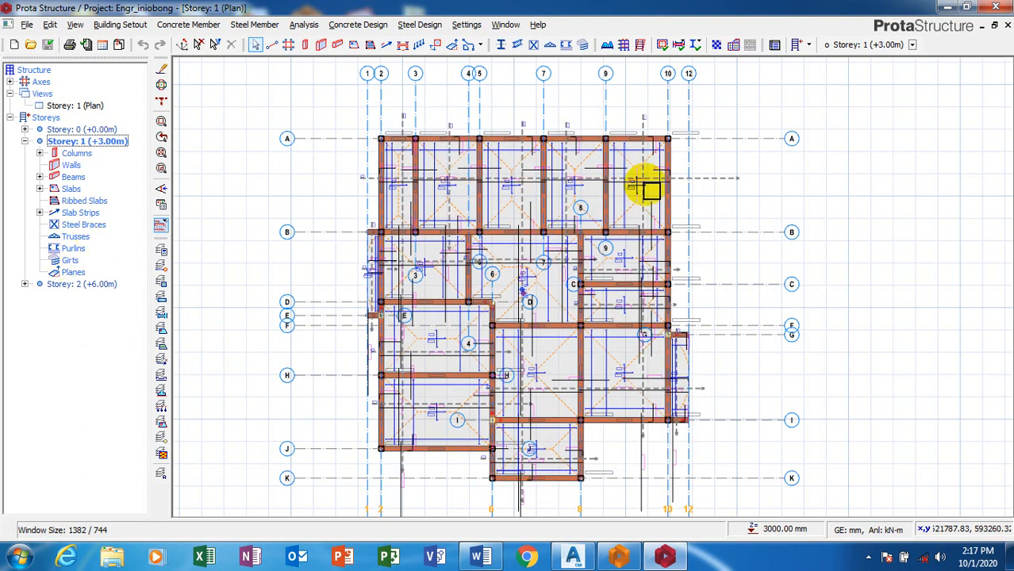
pyautogui.doubleClick(82, 285)
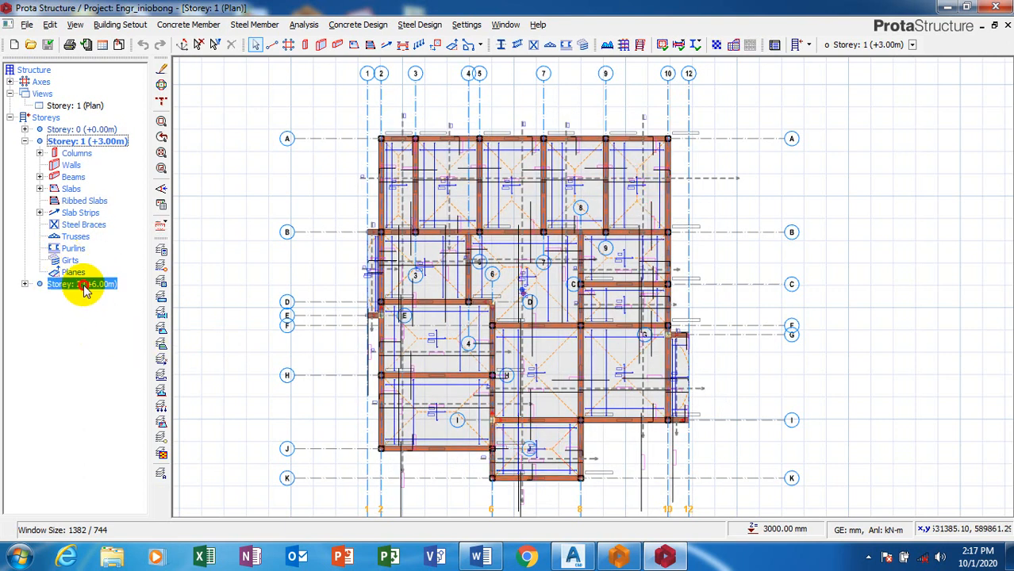
pyautogui.doubleClick(76, 141)
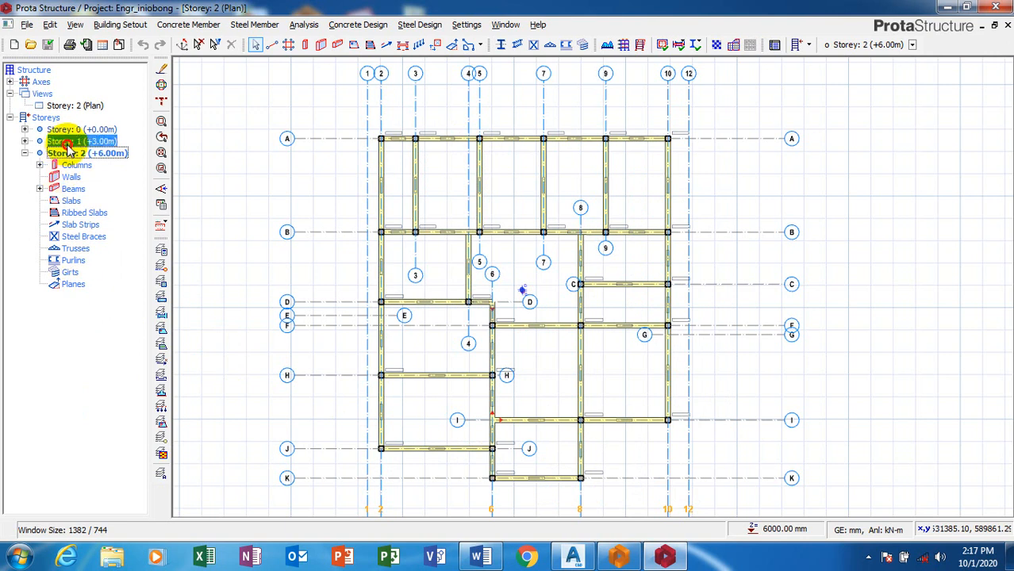
# Review the reinforcement of all columns in Column Section Design, and close the design window.
pyautogui.click(363, 30)
pyautogui.click(381, 42)
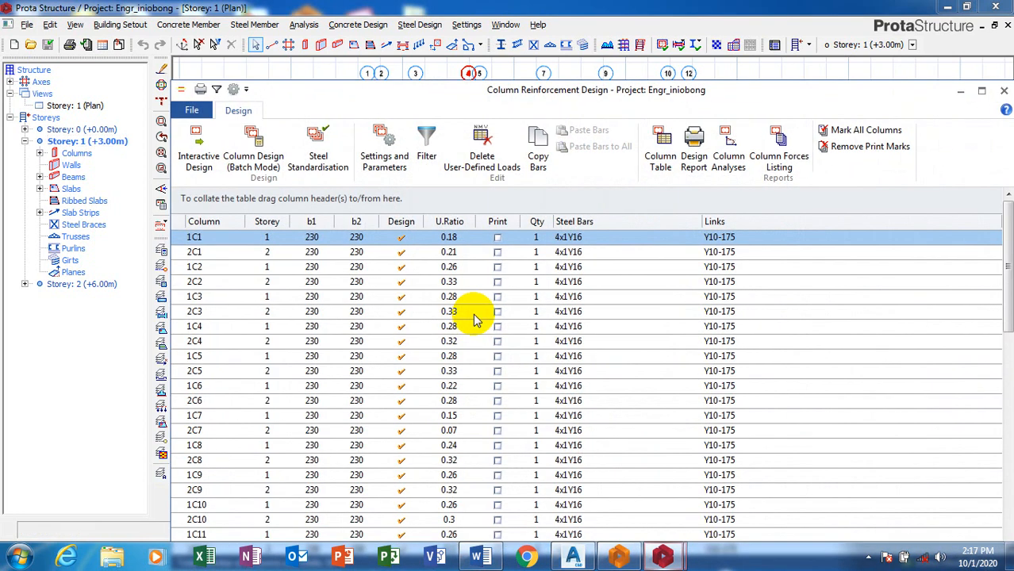
pyautogui.scroll(-8, 479, 290)
pyautogui.scroll(8, 479, 290)
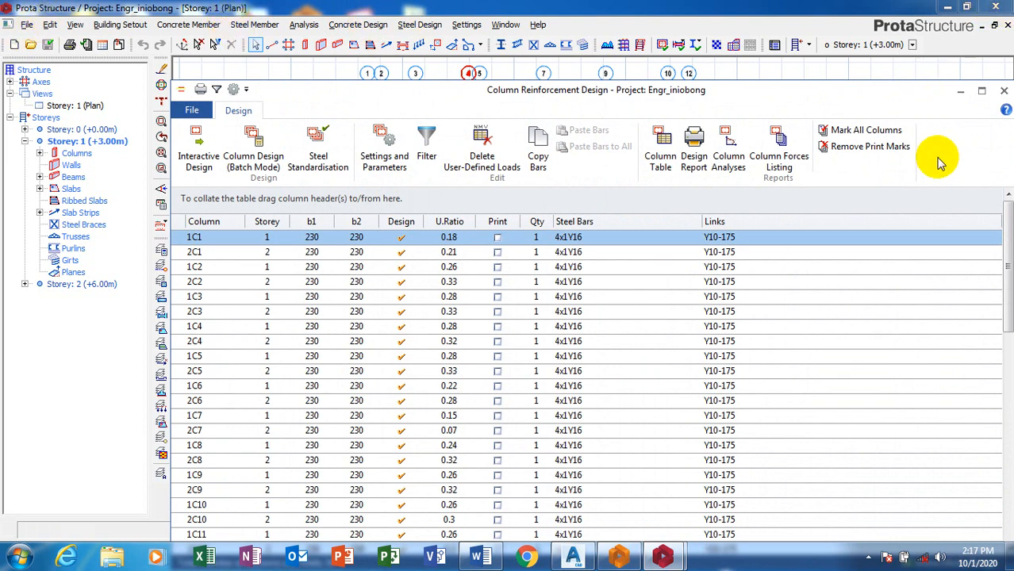
pyautogui.click(1002, 92)
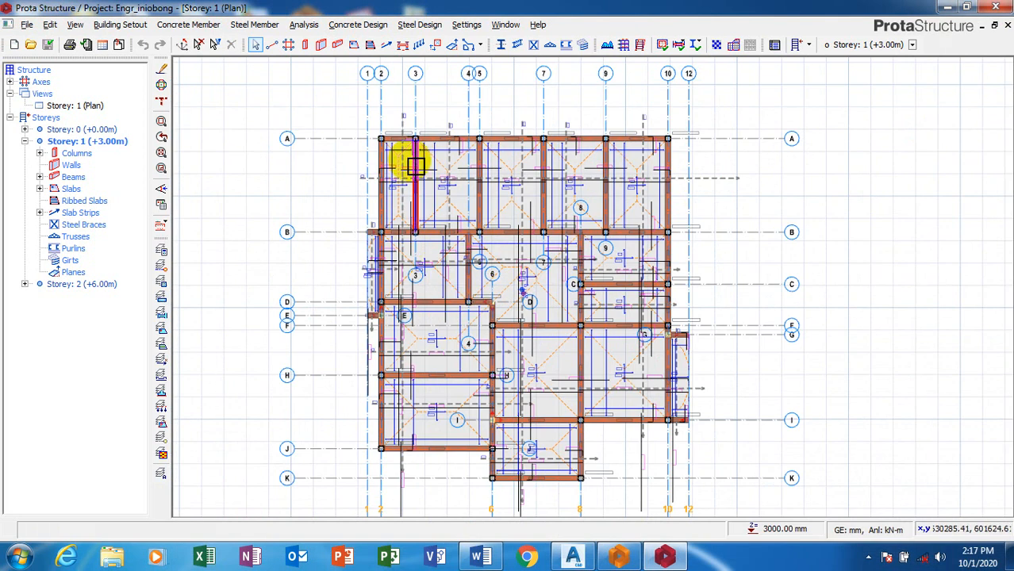
# Open a 3D view of the building model to inspect it, and return to the Storey 1 plan.
pyautogui.moveTo(415, 167)
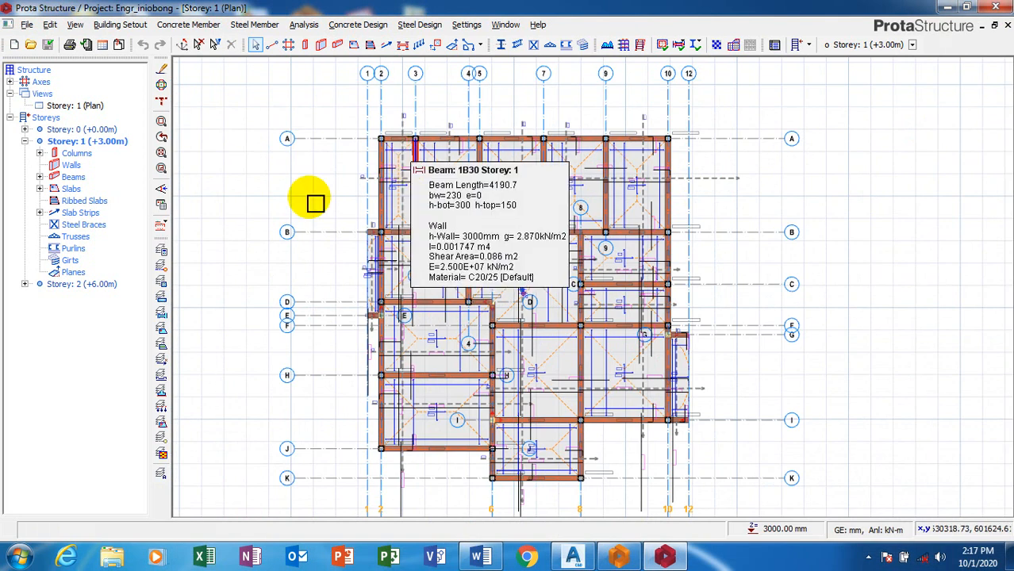
pyautogui.rightClick(39, 93)
pyautogui.click(56, 116)
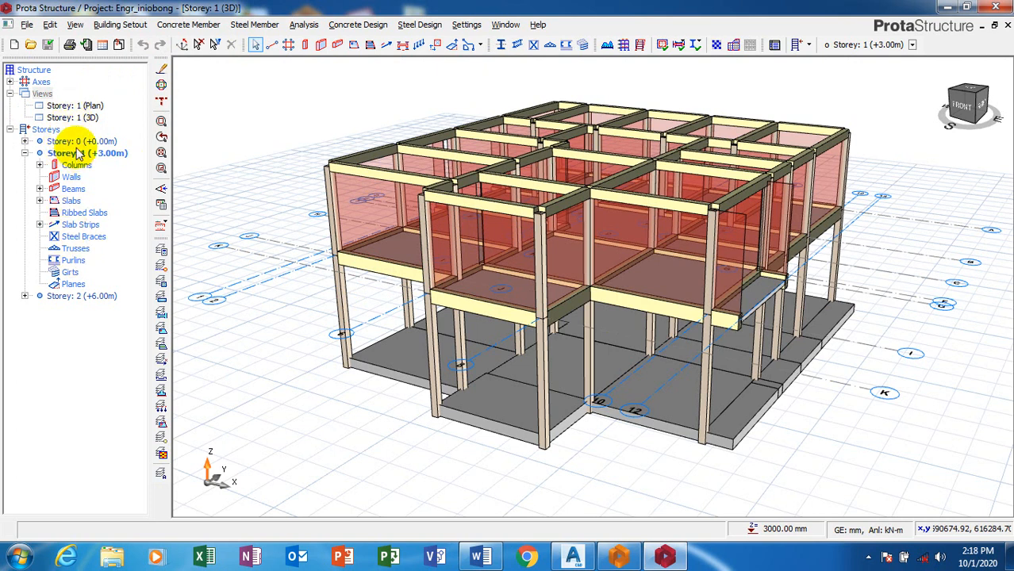
pyautogui.doubleClick(64, 107)
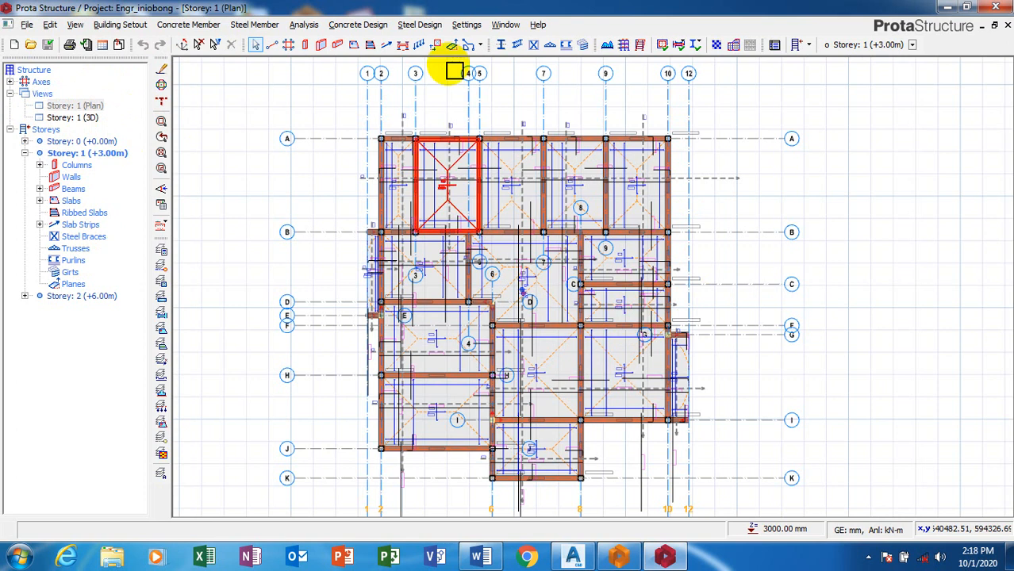
# Switch to ProtaDetails with the project's detail drawing, Drawing3.dwg.
pyautogui.click(365, 25)
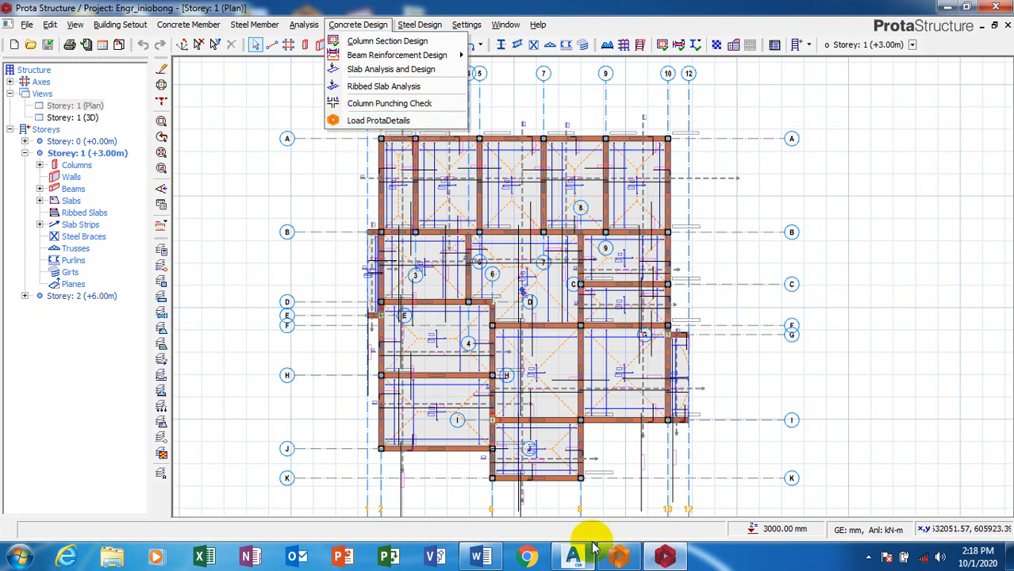
pyautogui.moveTo(621, 562)
pyautogui.click(607, 424)
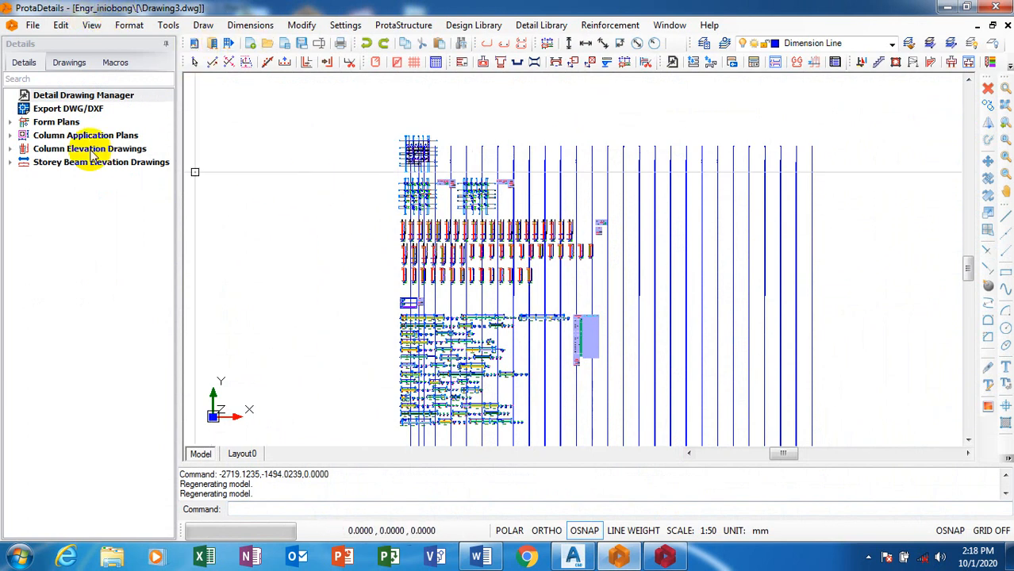
# Examine the detail drawing's form plan, column application plans, column elevations and beam elevations, including the foundation slab plan up close.
pyautogui.scroll(-4, 539, 230)
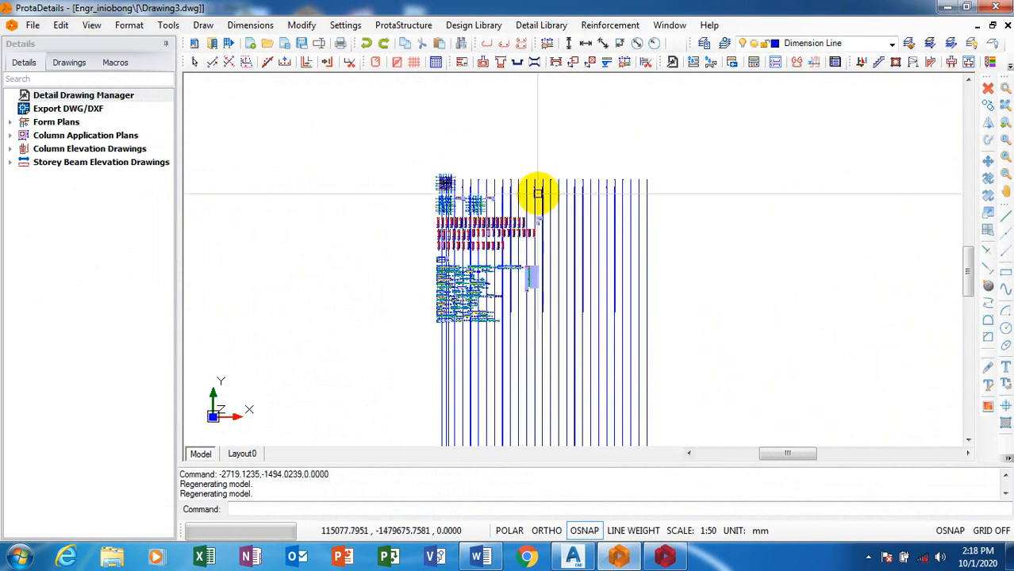
pyautogui.scroll(4, 516, 208)
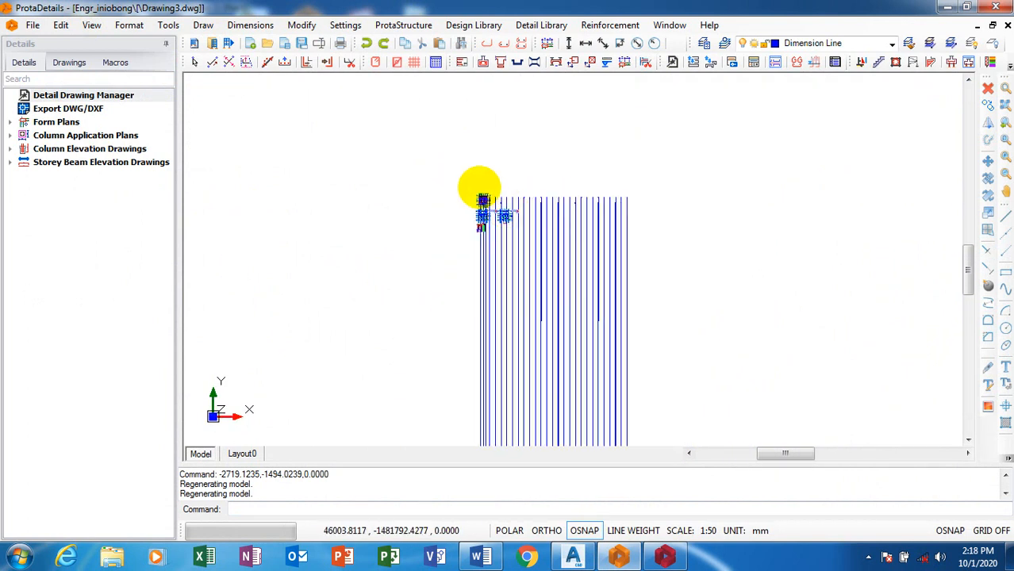
pyautogui.scroll(3, 493, 216)
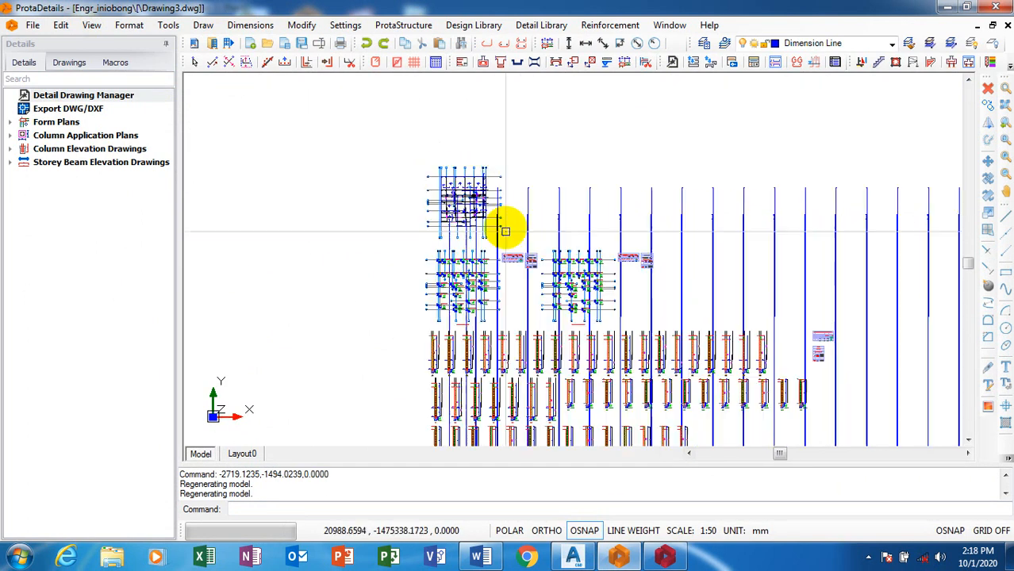
pyautogui.scroll(-2, 446, 176)
pyautogui.scroll(-3, 447, 178)
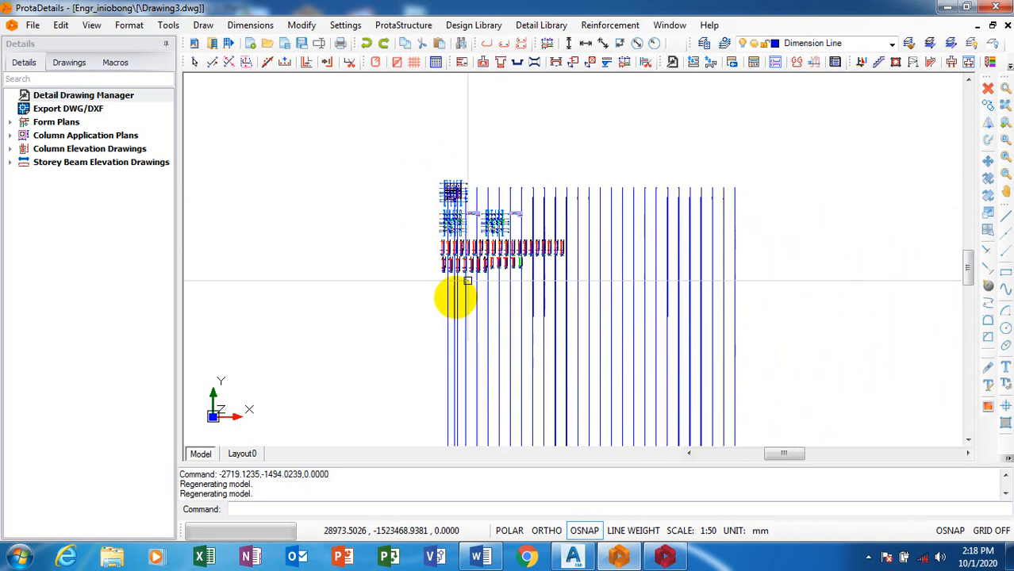
pyautogui.scroll(3, 490, 363)
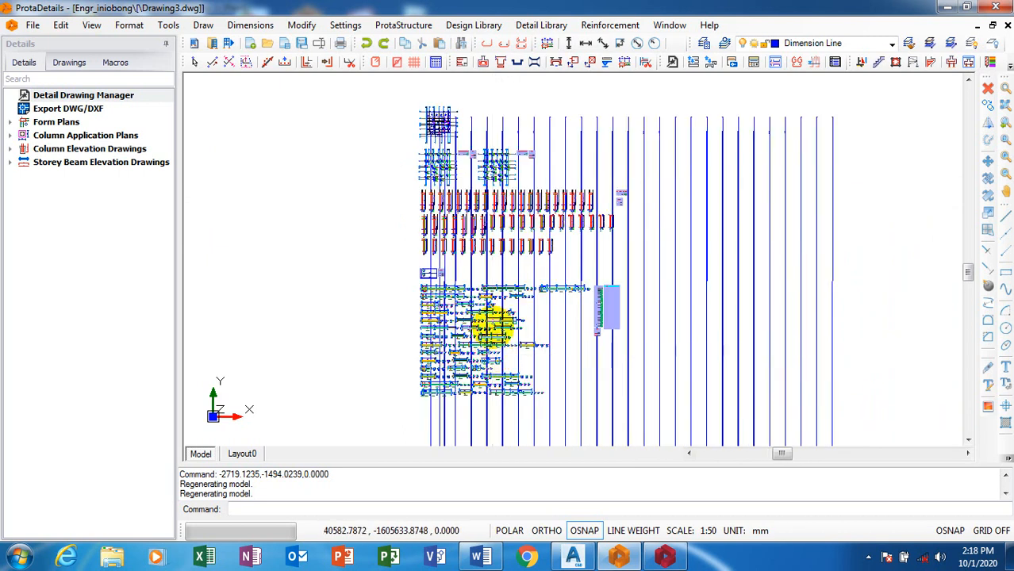
pyautogui.scroll(2, 486, 362)
pyautogui.scroll(1, 404, 304)
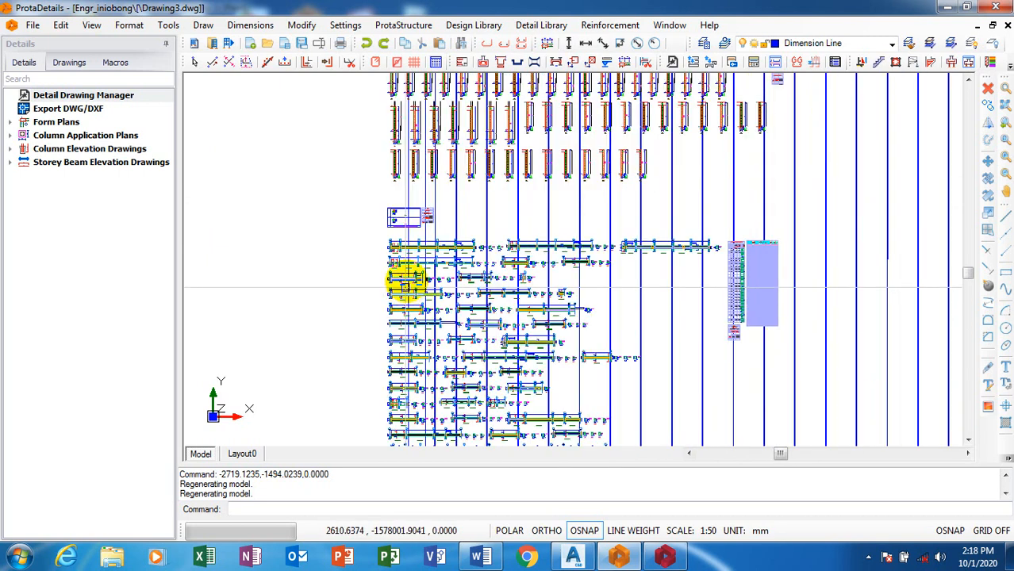
pyautogui.scroll(-2, 437, 265)
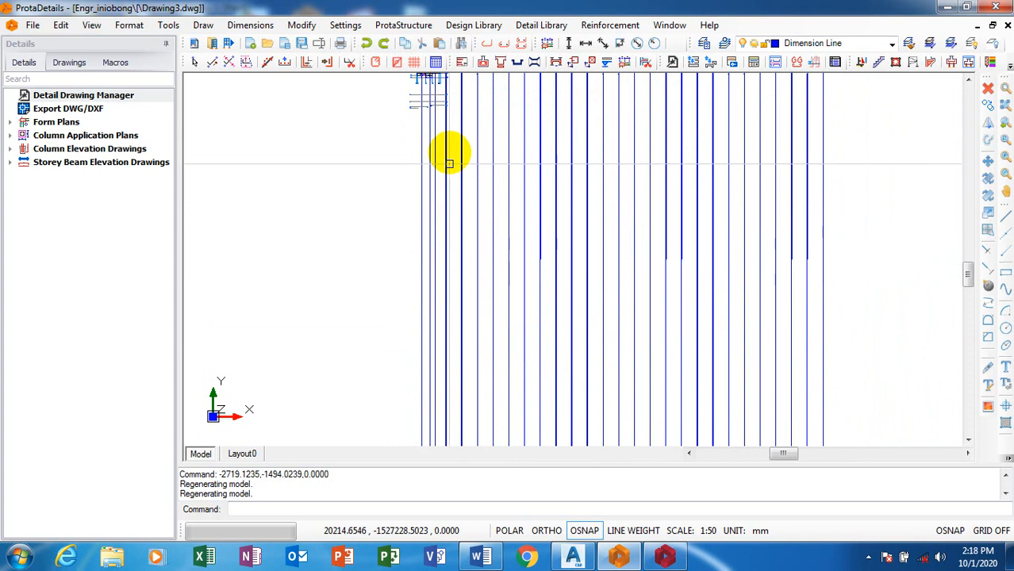
pyautogui.scroll(2, 428, 77)
pyautogui.scroll(-1, 447, 310)
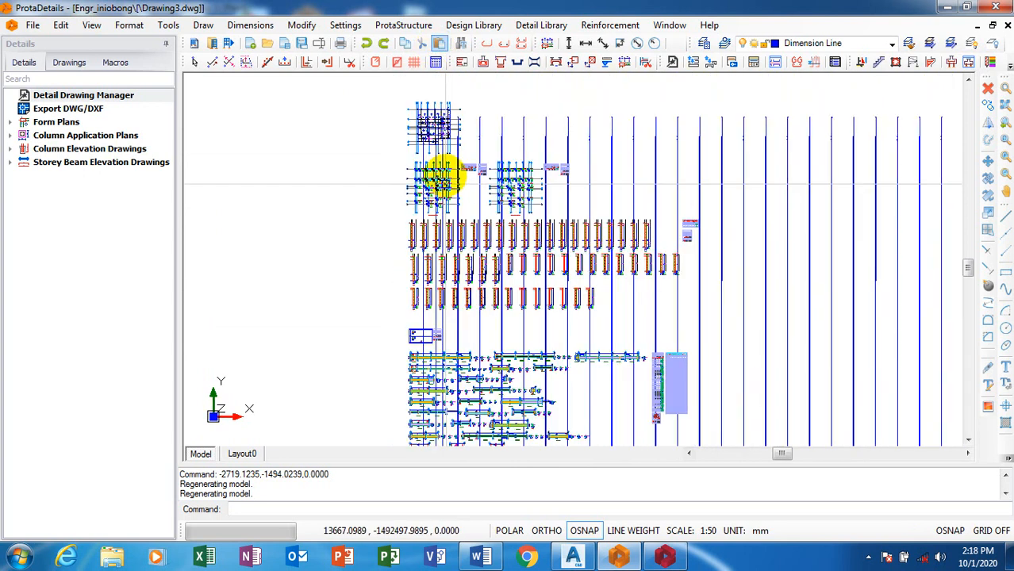
pyautogui.scroll(4, 434, 123)
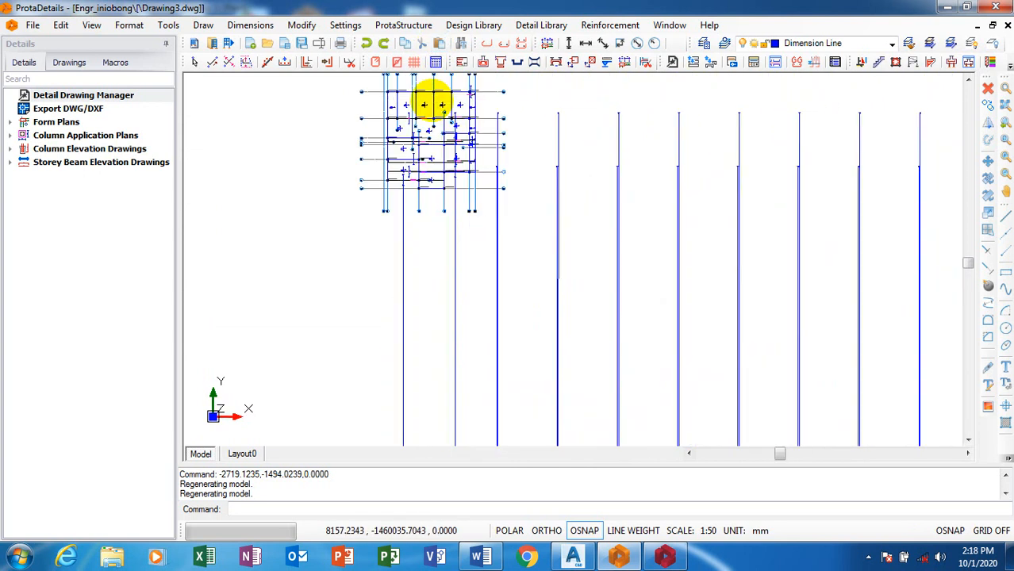
pyautogui.scroll(5, 434, 107)
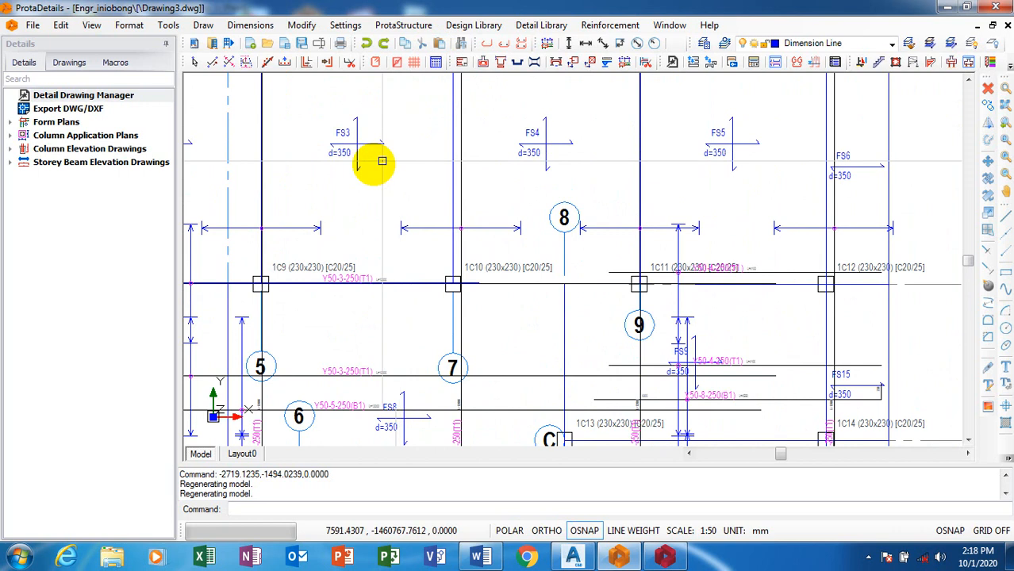
# Examine the foundation slab plan and the section and link details of columns 2C3 and 2C4 in the column application plan.
pyautogui.scroll(-4, 346, 153)
pyautogui.scroll(4, 346, 153)
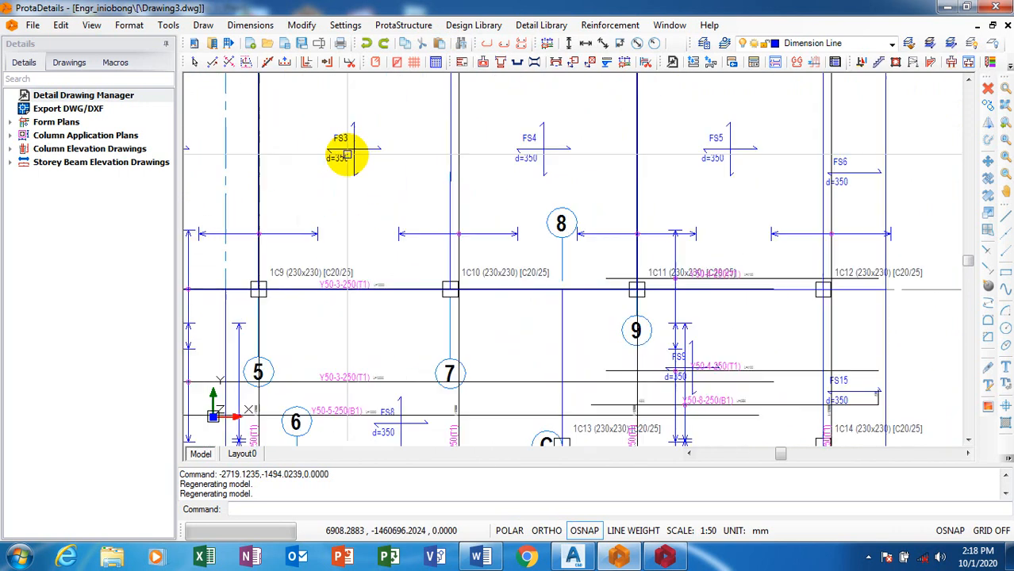
pyautogui.scroll(-6, 346, 152)
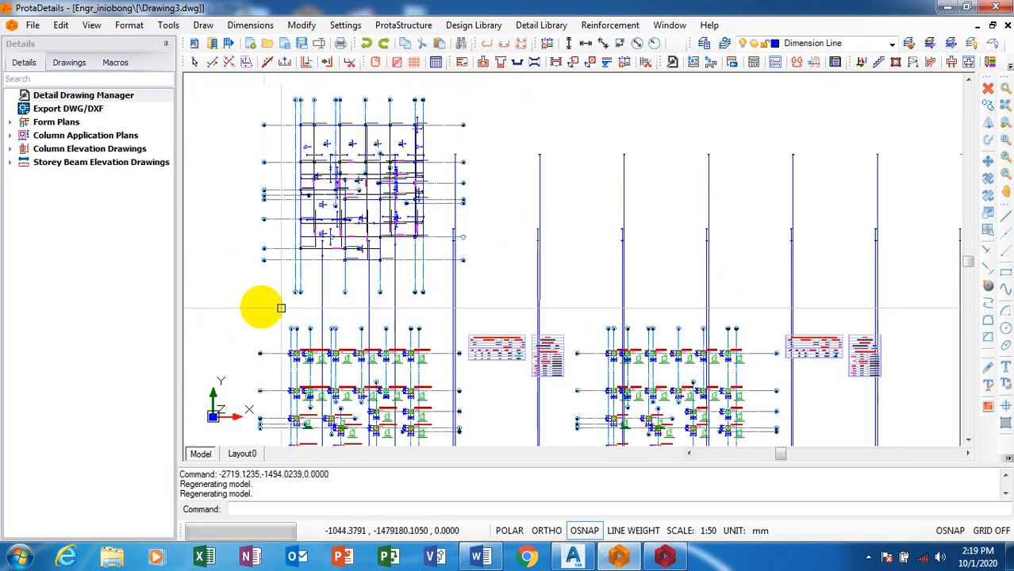
pyautogui.scroll(-1, 255, 301)
pyautogui.scroll(3, 602, 412)
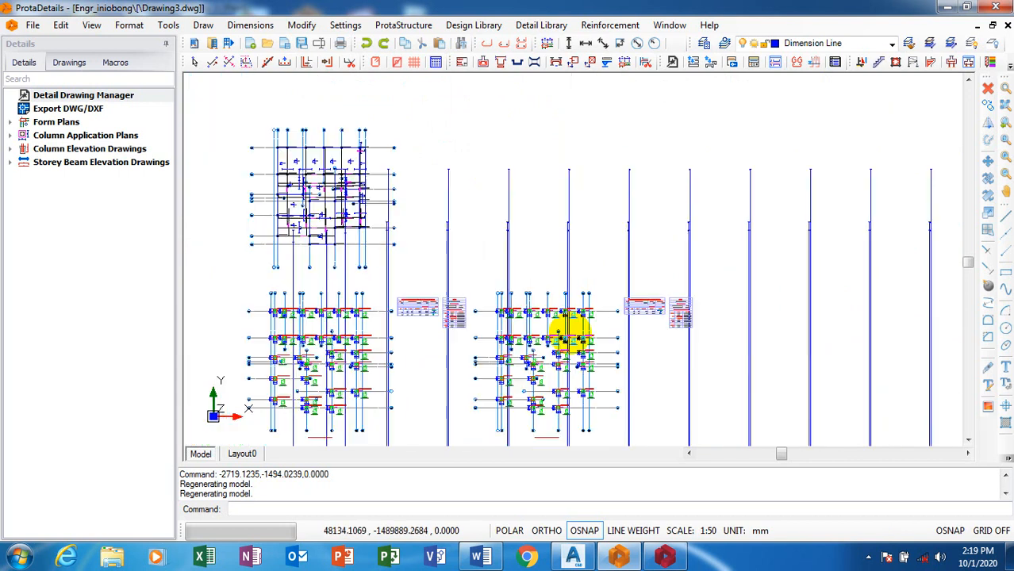
pyautogui.scroll(4, 539, 337)
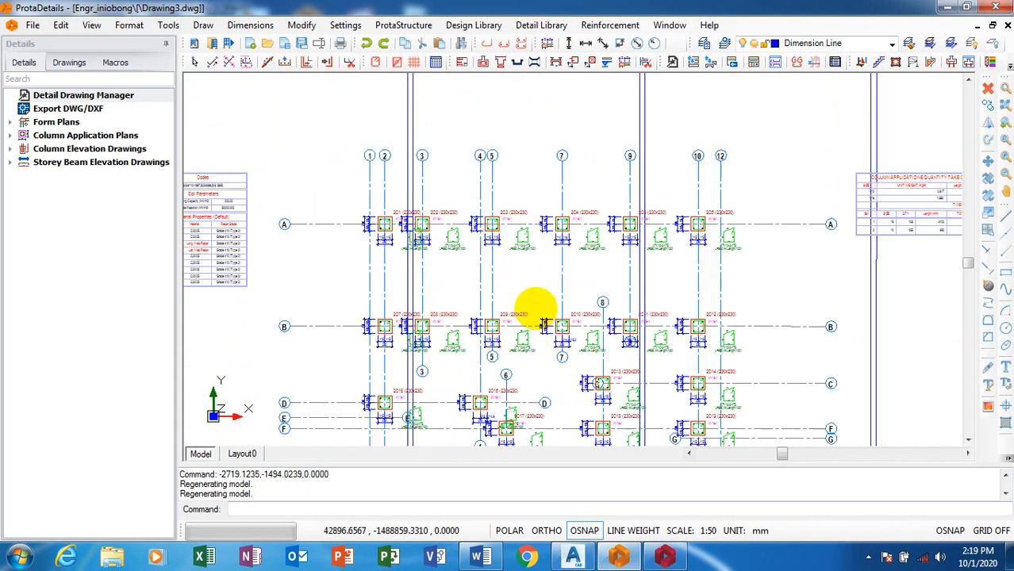
pyautogui.scroll(5, 539, 205)
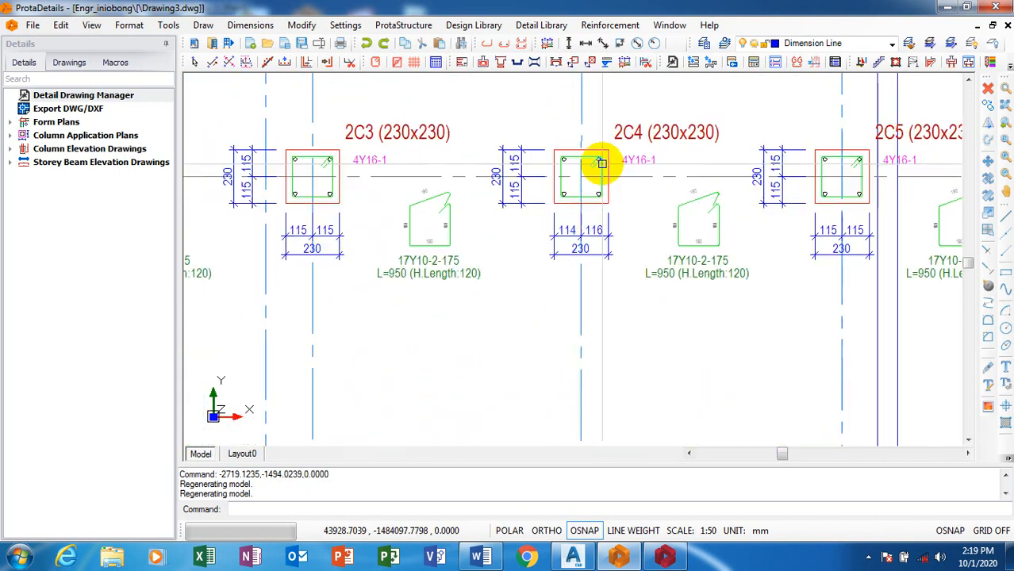
pyautogui.scroll(1, 618, 187)
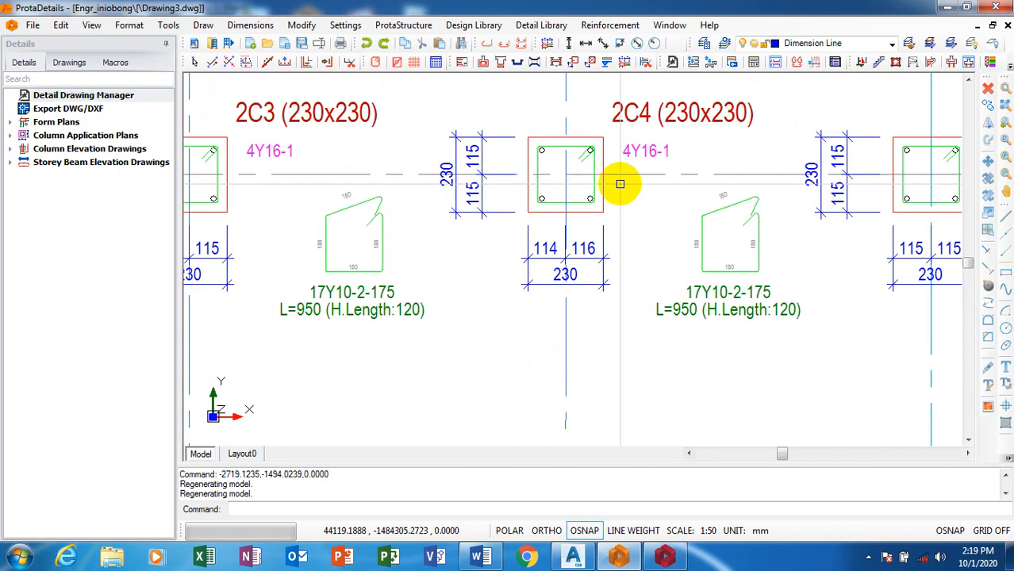
pyautogui.scroll(-6, 617, 187)
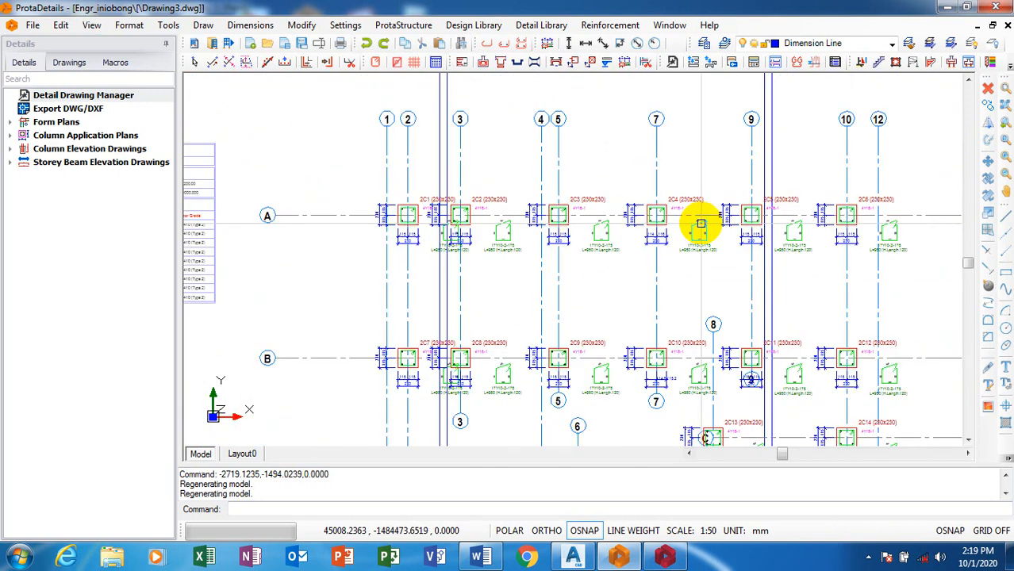
pyautogui.scroll(-5, 655, 248)
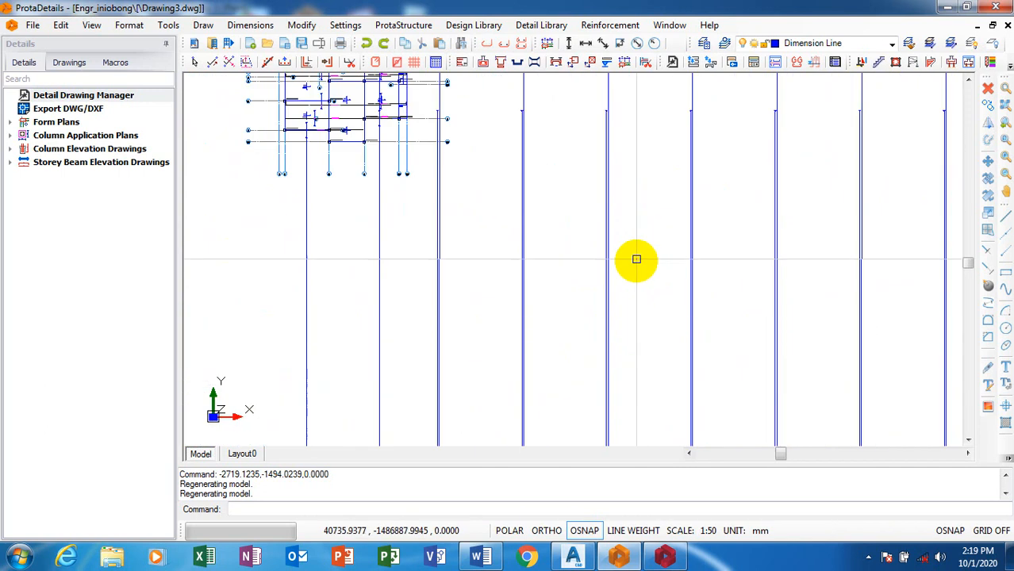
# Compare the two column application plans, and survey the overall arrangement of plans, column elevations and beam elevations in the drawing.
pyautogui.scroll(-1, 639, 262)
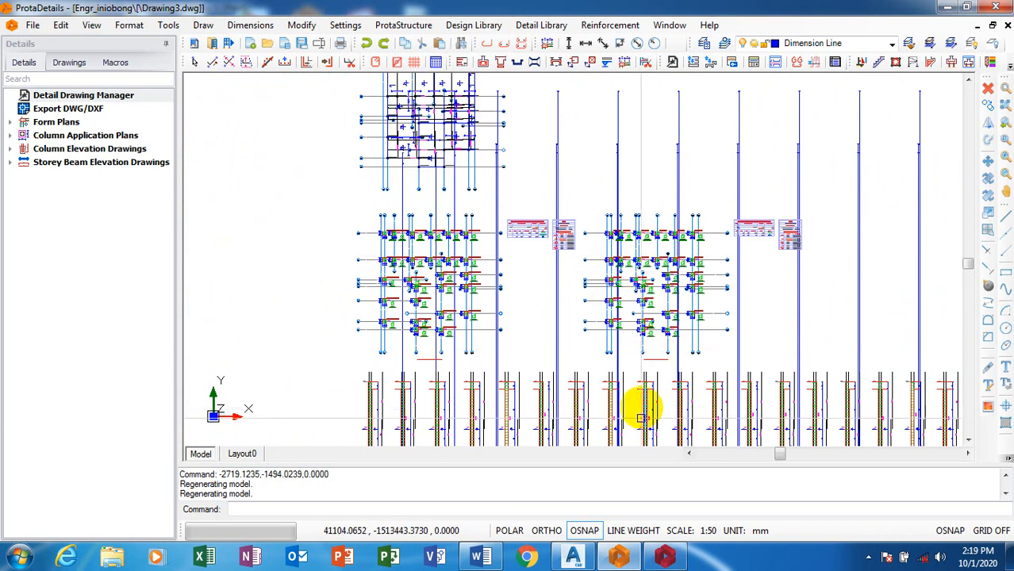
pyautogui.scroll(1, 359, 300)
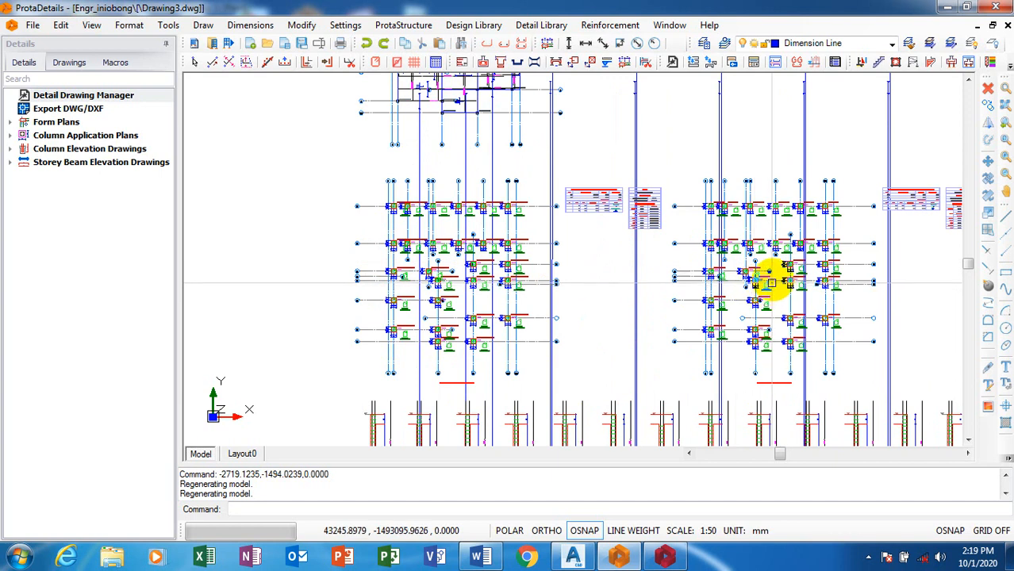
pyautogui.scroll(1, 781, 208)
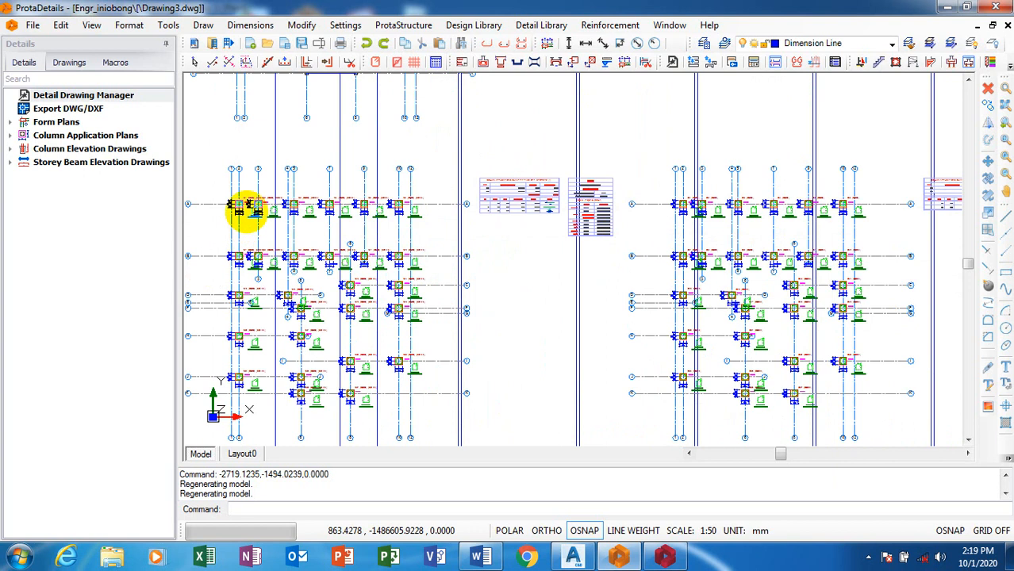
pyautogui.scroll(1, 244, 211)
pyautogui.scroll(-1, 246, 211)
pyautogui.scroll(-2, 246, 211)
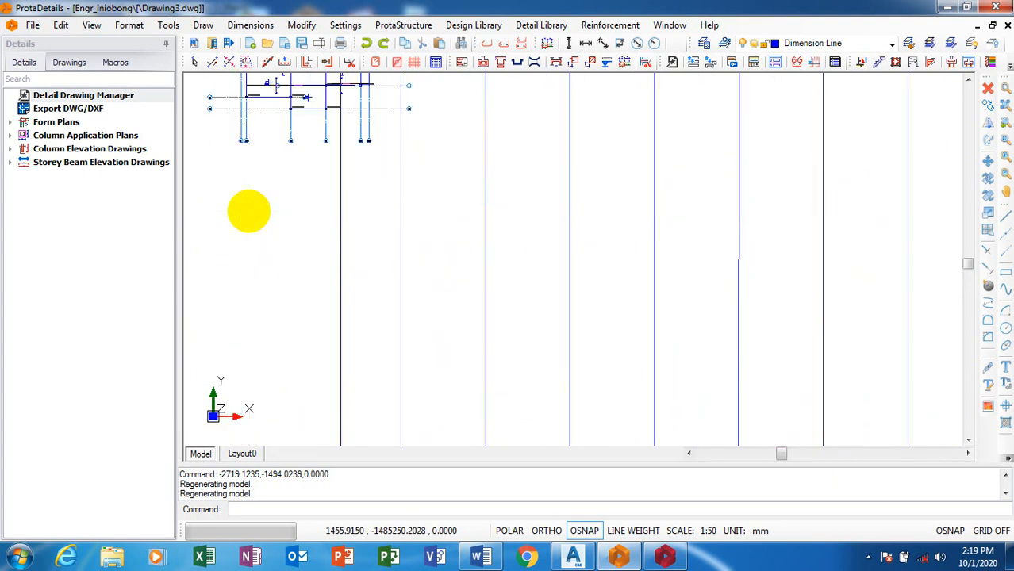
pyautogui.scroll(-1, 254, 214)
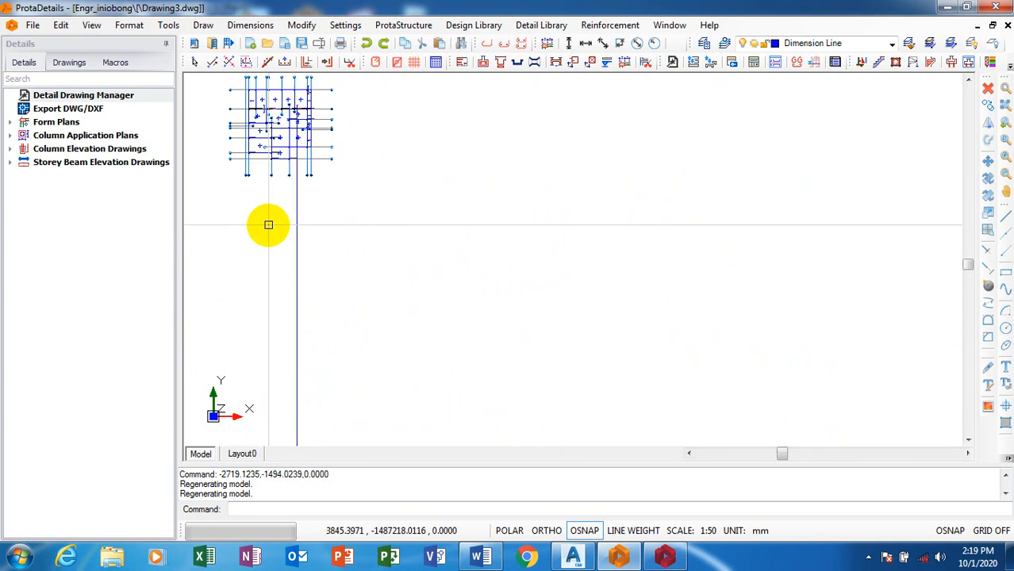
pyautogui.scroll(-1, 432, 211)
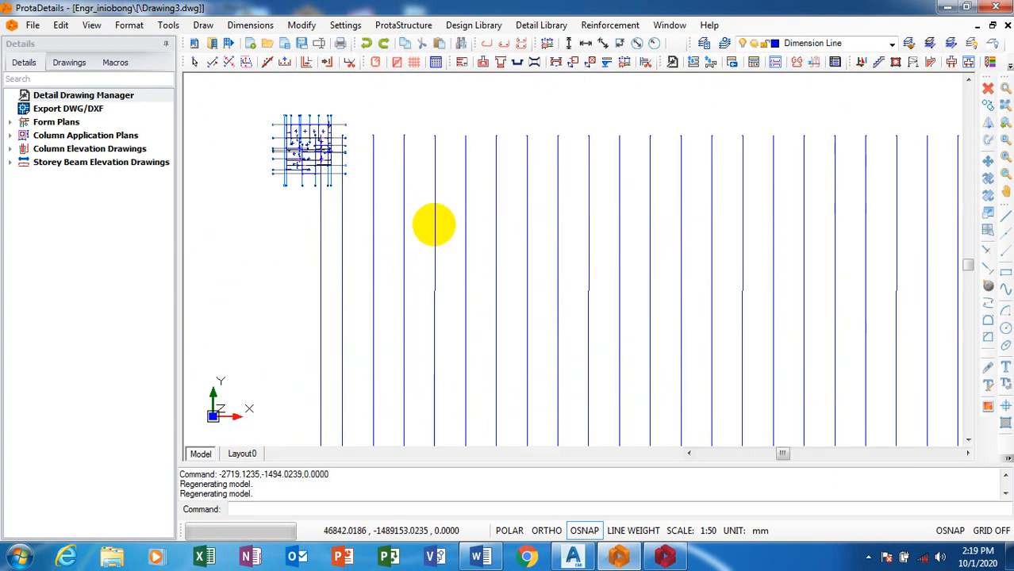
pyautogui.scroll(-1, 432, 230)
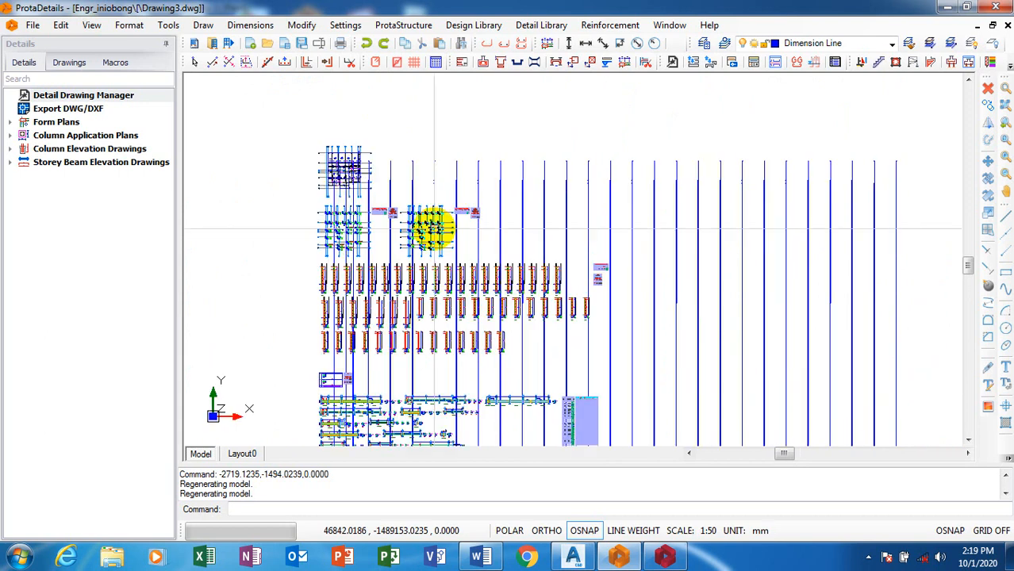
pyautogui.scroll(-1, 434, 230)
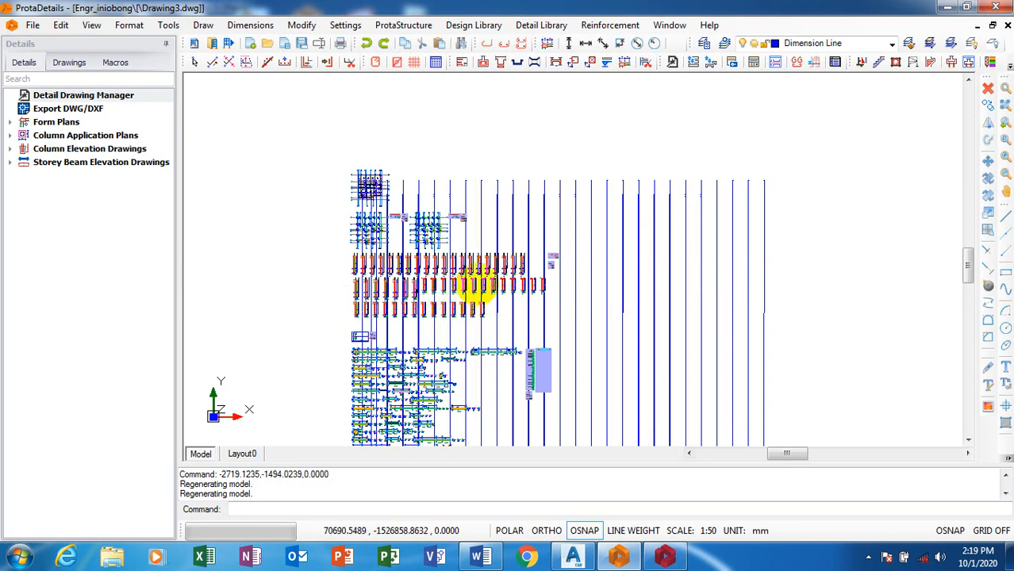
pyautogui.scroll(-1, 475, 285)
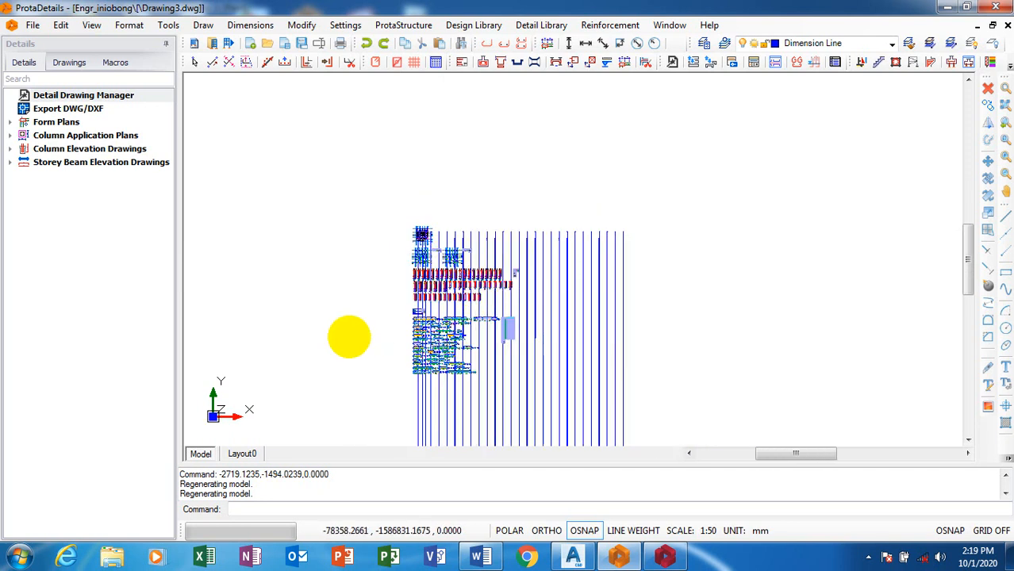
pyautogui.scroll(-1, 349, 342)
pyautogui.scroll(-2, 413, 300)
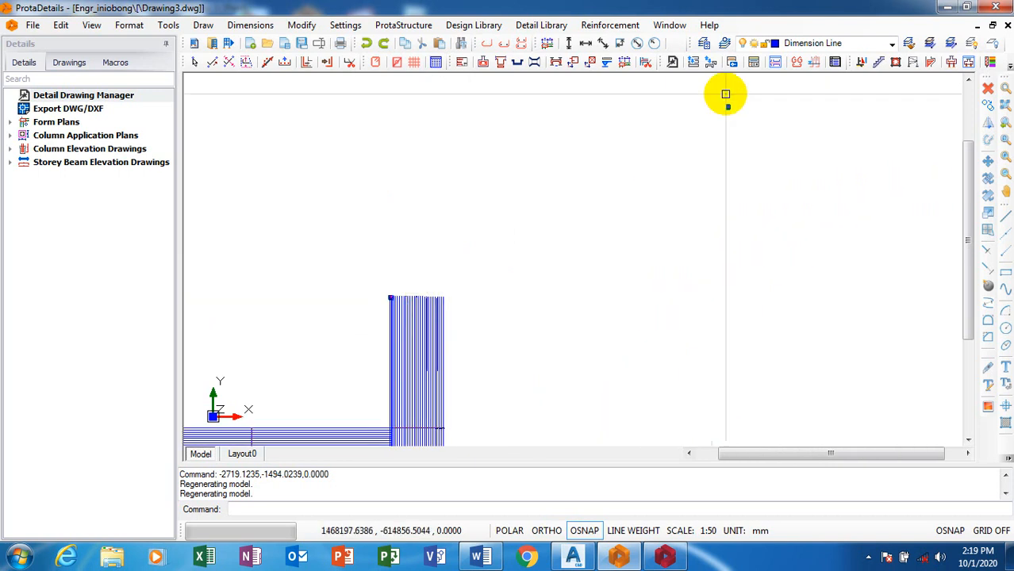
# Examine the separate Storey 1 form plan, including the slab reinforcement around panels 1S4 and 1S5 between axes A and B.
pyautogui.scroll(3, 722, 119)
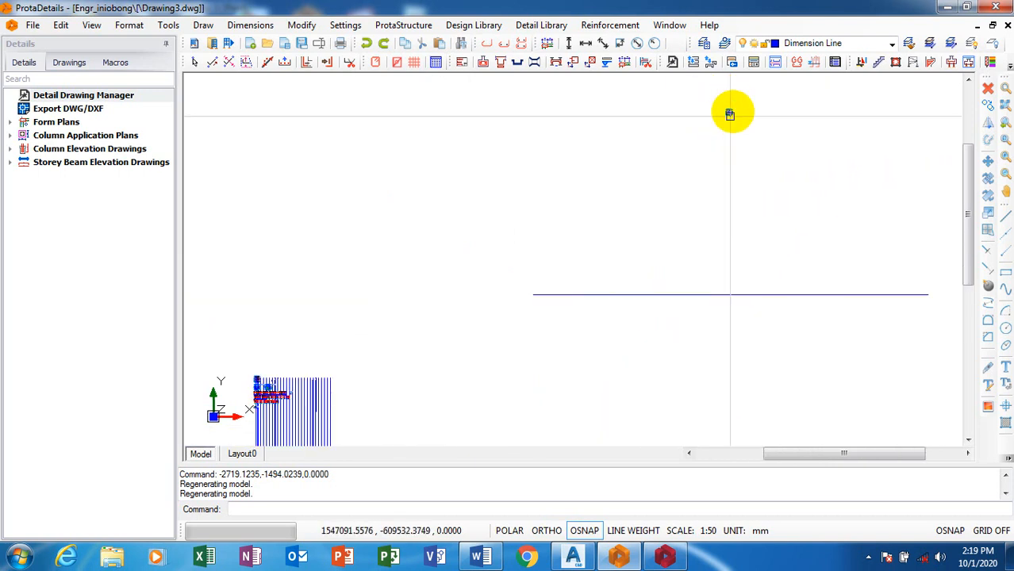
pyautogui.scroll(3, 725, 111)
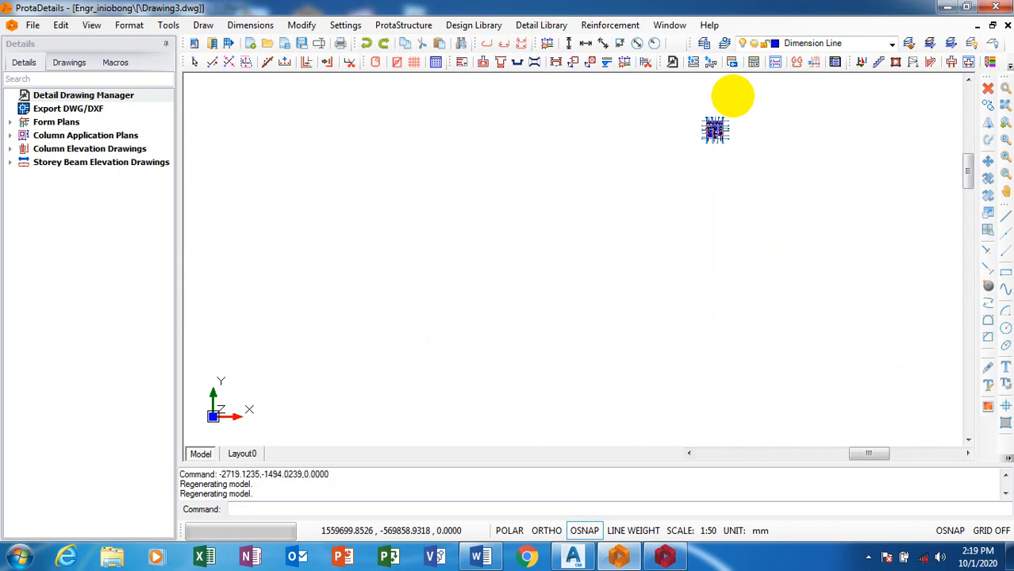
pyautogui.scroll(5, 724, 127)
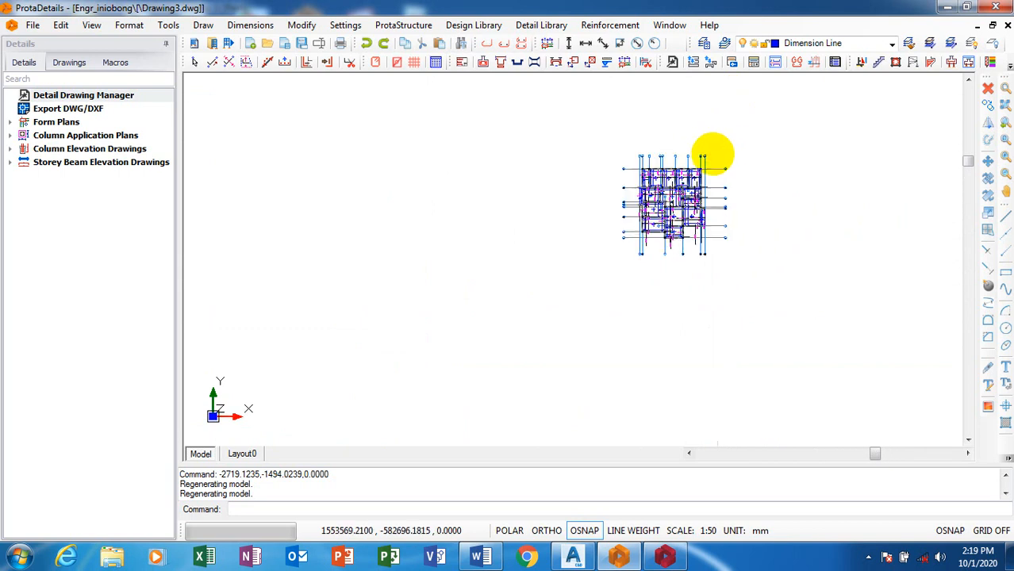
pyautogui.scroll(5, 682, 194)
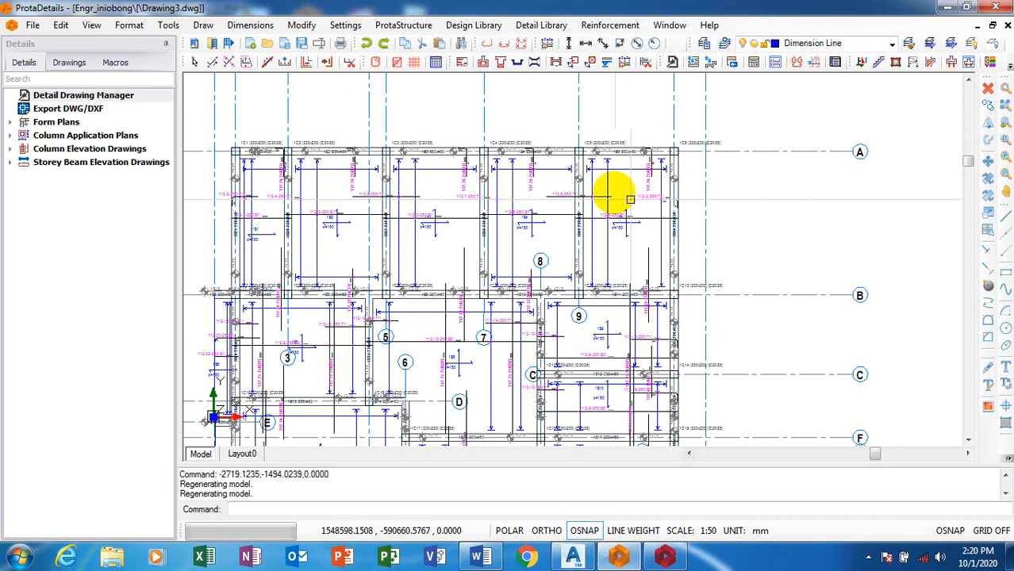
pyautogui.scroll(2, 610, 192)
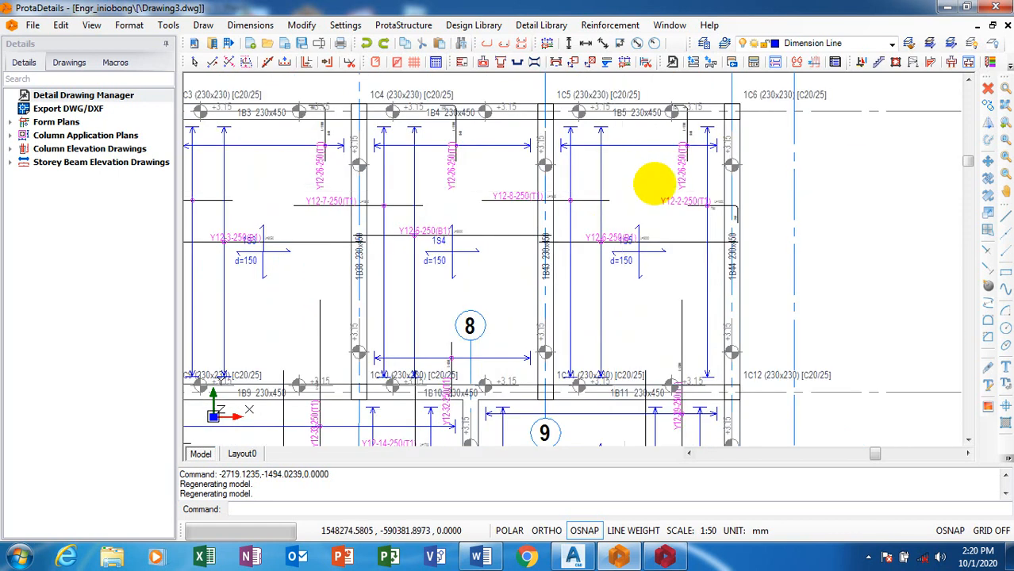
pyautogui.scroll(-1, 654, 185)
pyautogui.scroll(-1, 674, 199)
pyautogui.scroll(-1, 603, 199)
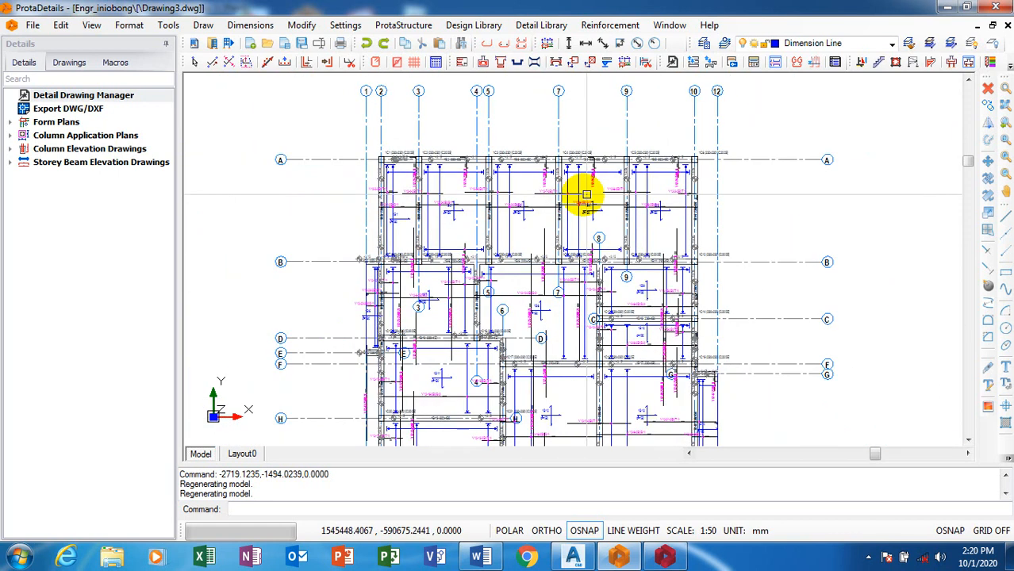
# Start a DWG/DXF export, choose Drawing1.dwg instead of Drawing3.dwg, and open the export directory.
pyautogui.click(32, 26)
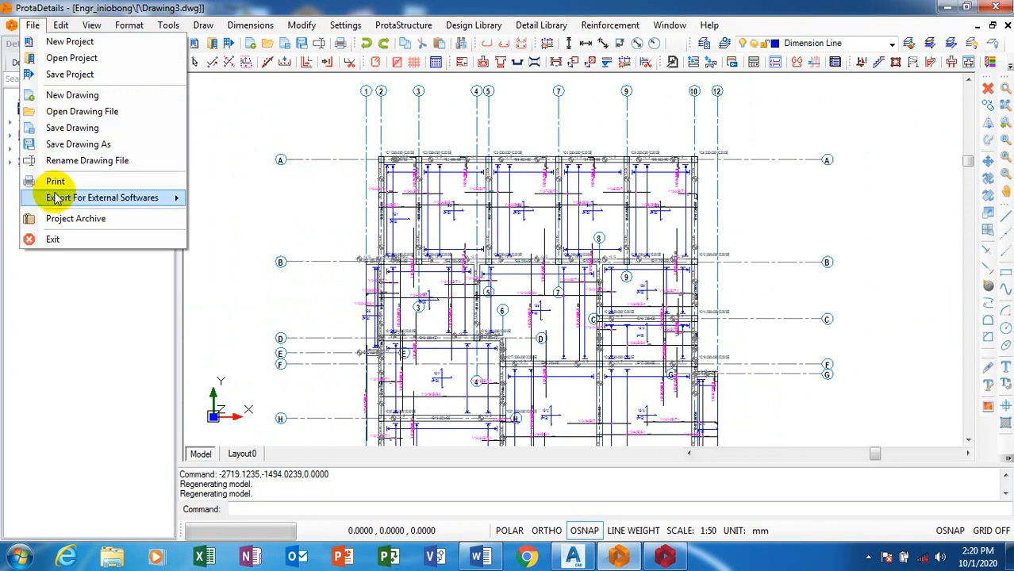
pyautogui.moveTo(82, 198)
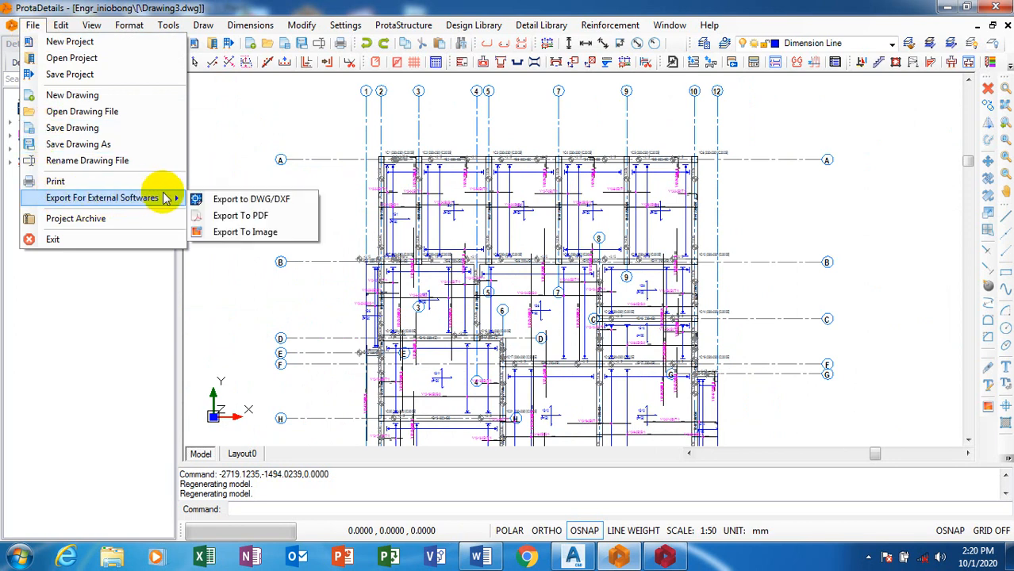
pyautogui.click(261, 201)
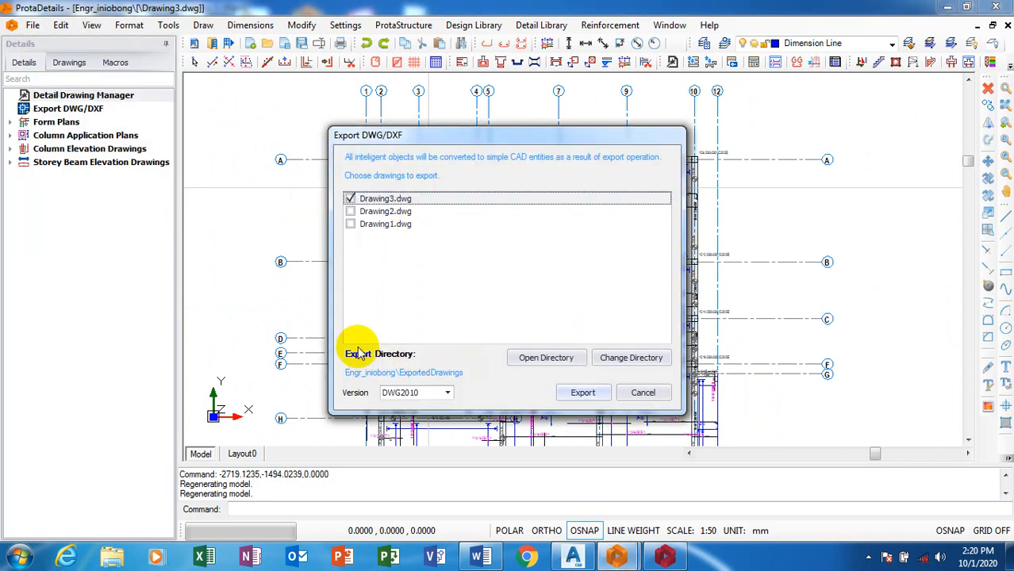
pyautogui.click(368, 224)
pyautogui.click(350, 197)
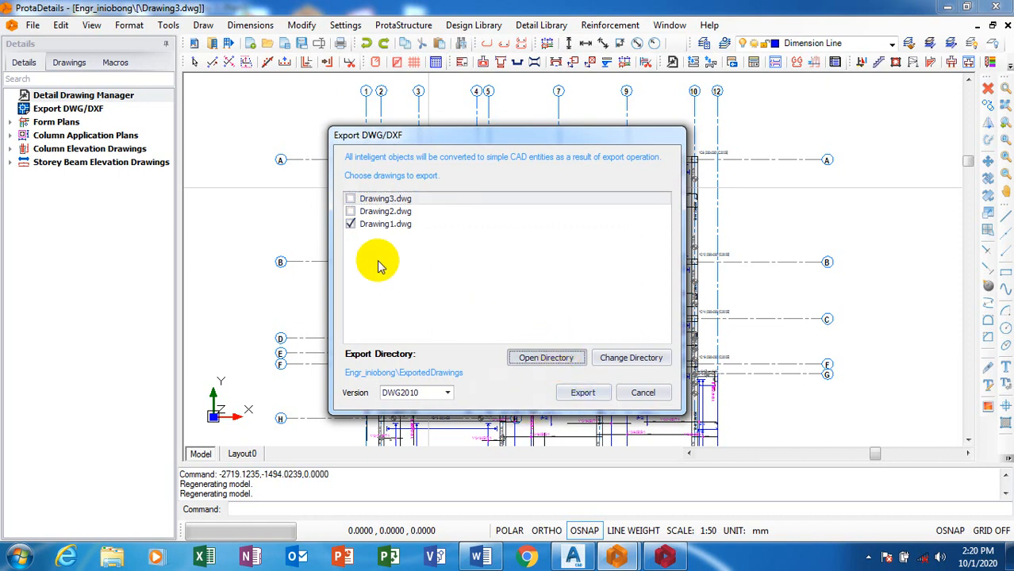
pyautogui.click(581, 354)
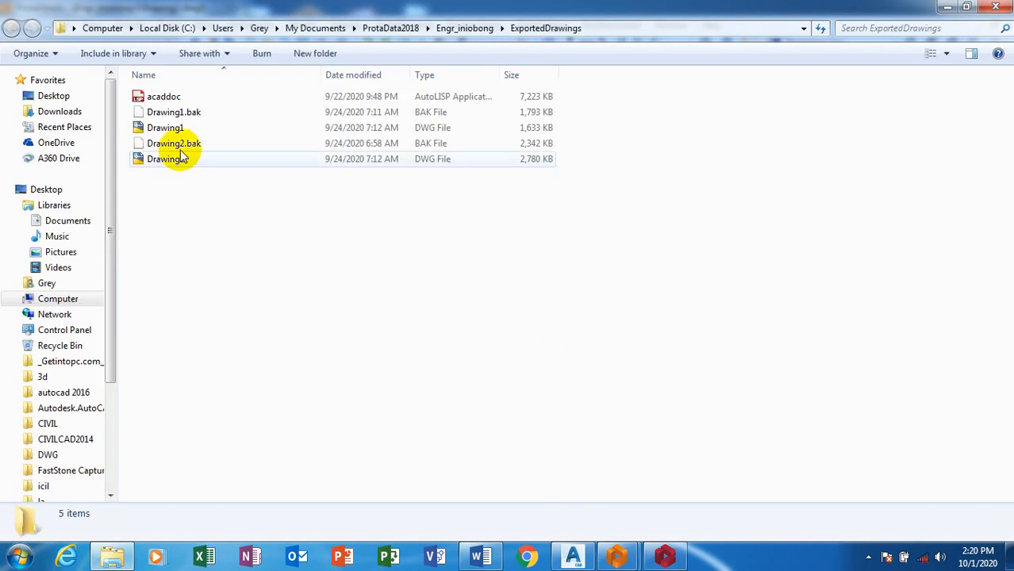
# Open the exported Drawing1 DWG in AutoCAD Civil 3D, continuing despite its foreign origin and ignoring the missing SHX files.
pyautogui.click(226, 131)
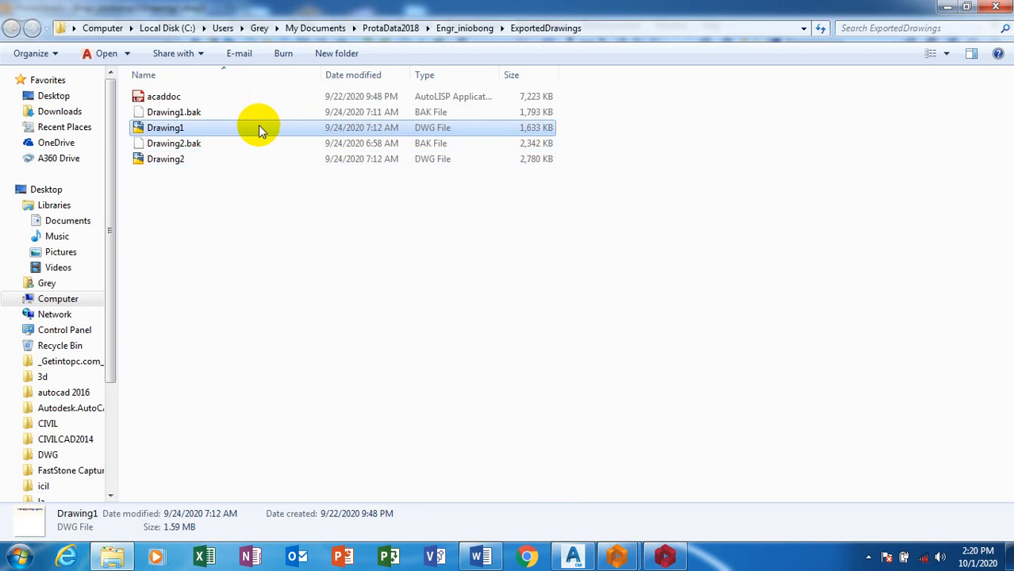
pyautogui.doubleClick(258, 127)
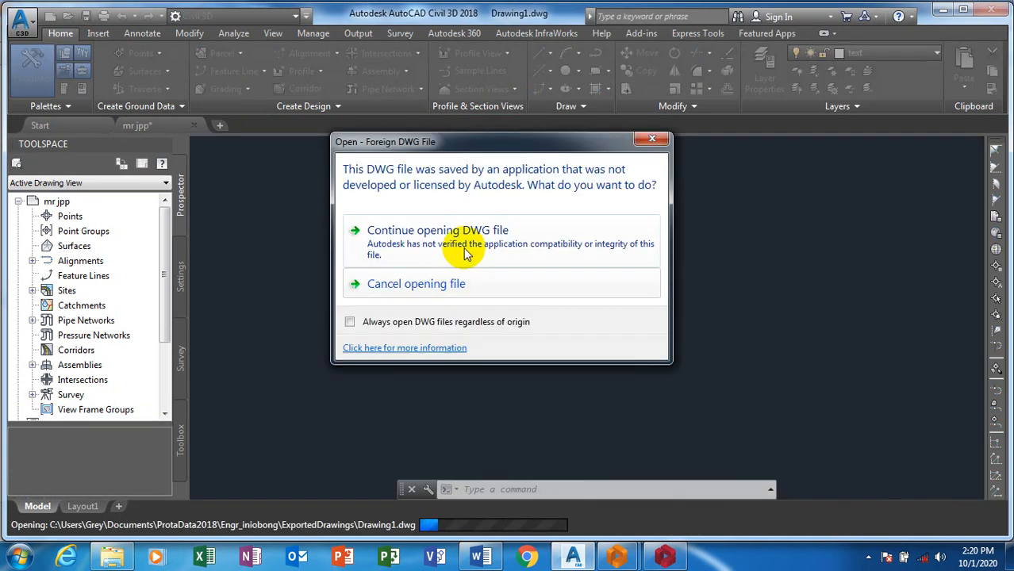
pyautogui.click(472, 246)
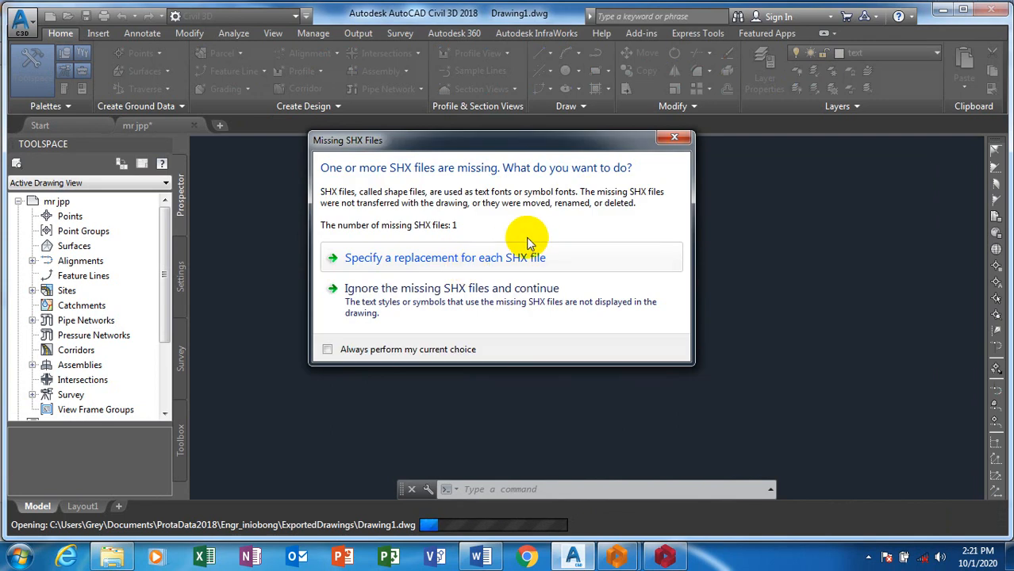
pyautogui.click(459, 295)
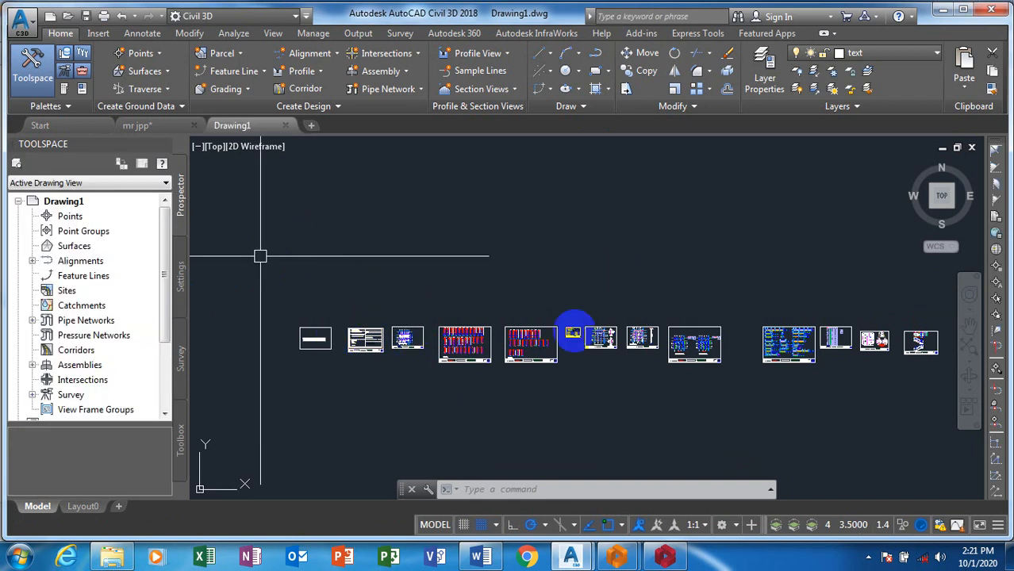
# Switch to the ProtaDetails Export DWG/DXF dialog, select Drawing3.dwg instead of Drawing1.dwg, and export it as DWG2010.
pyautogui.scroll(-4, 475, 289)
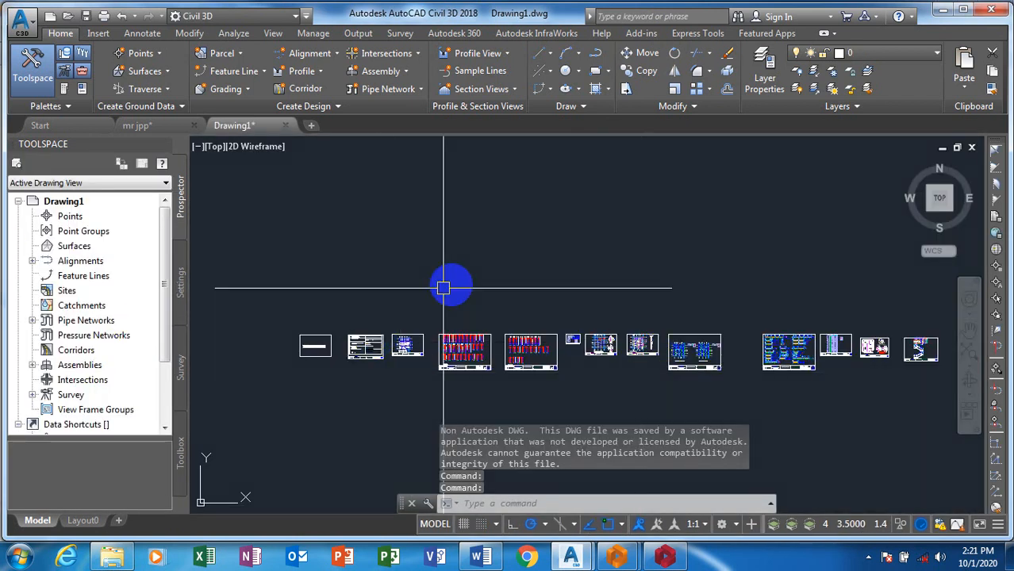
pyautogui.scroll(4, 480, 286)
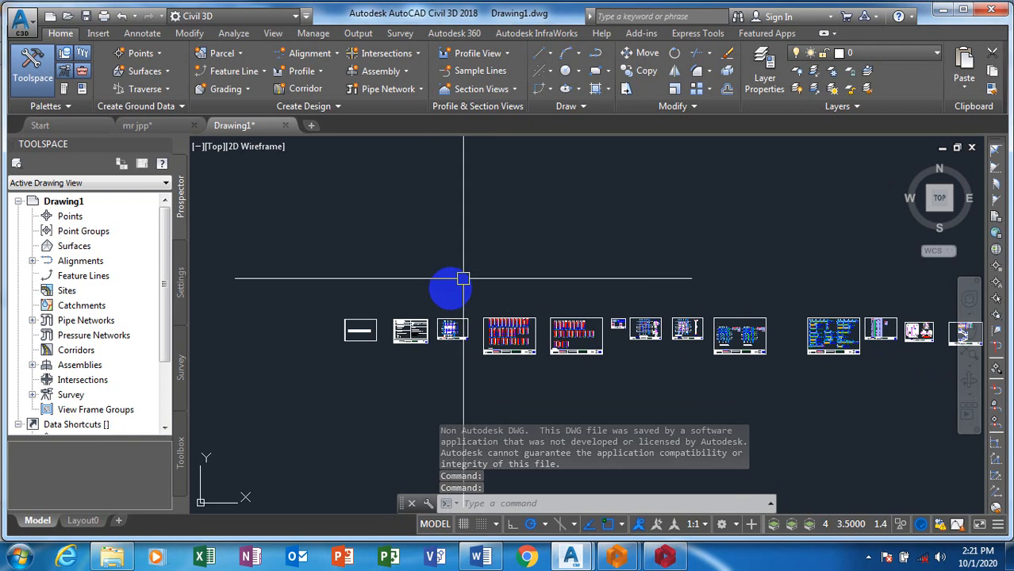
pyautogui.click(940, 10)
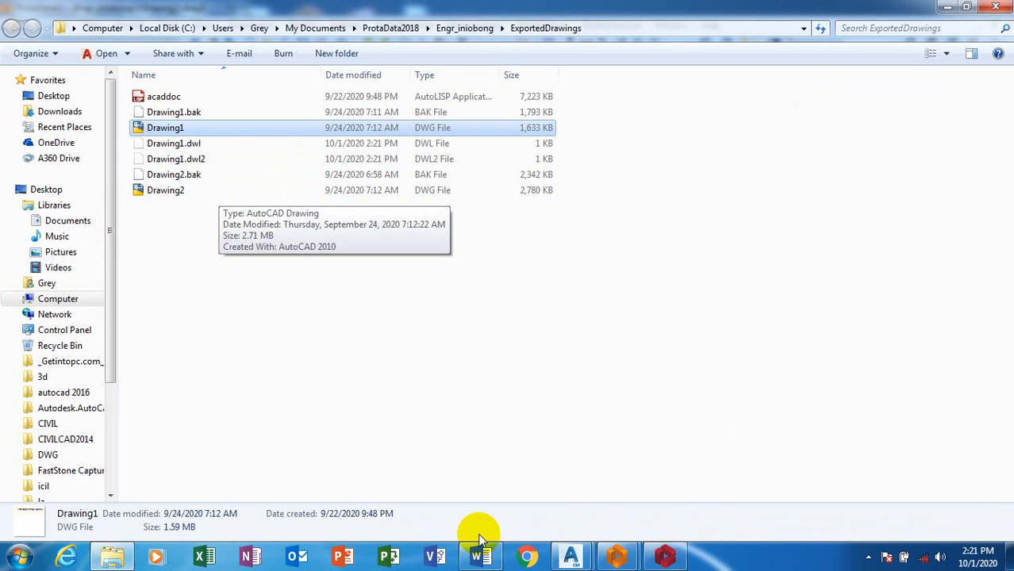
pyautogui.moveTo(627, 557)
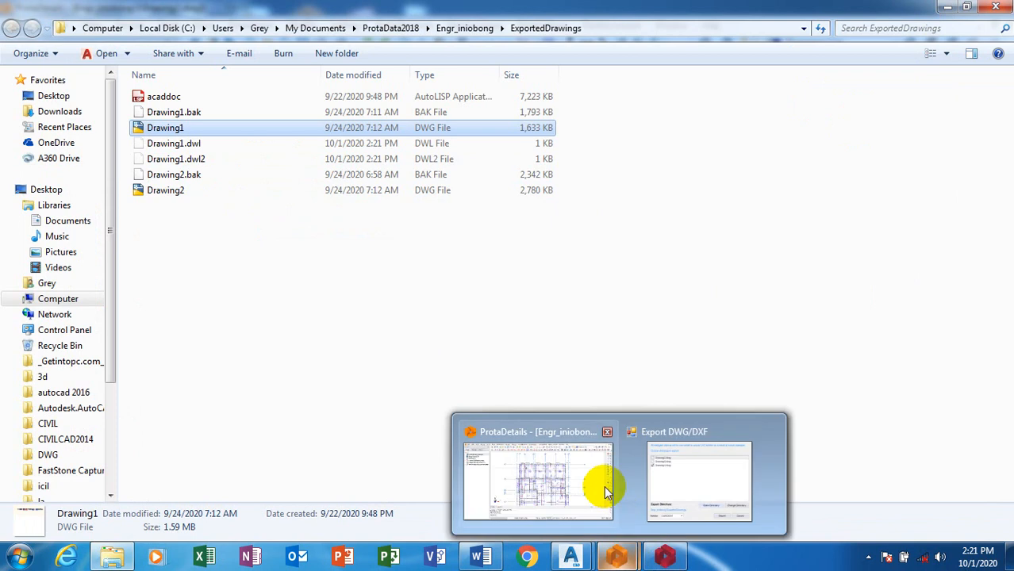
pyautogui.moveTo(577, 486)
pyautogui.click(576, 432)
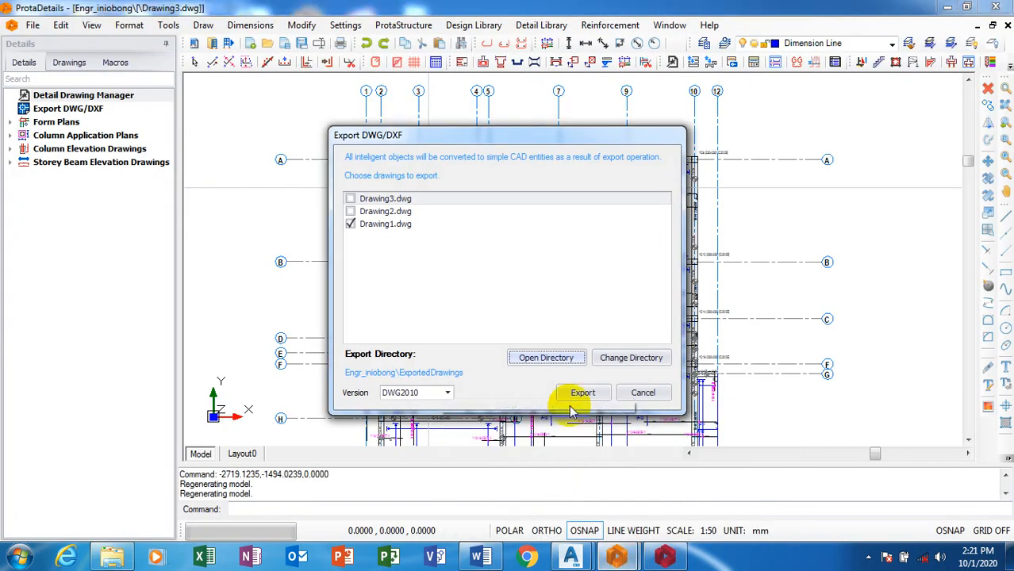
pyautogui.click(350, 200)
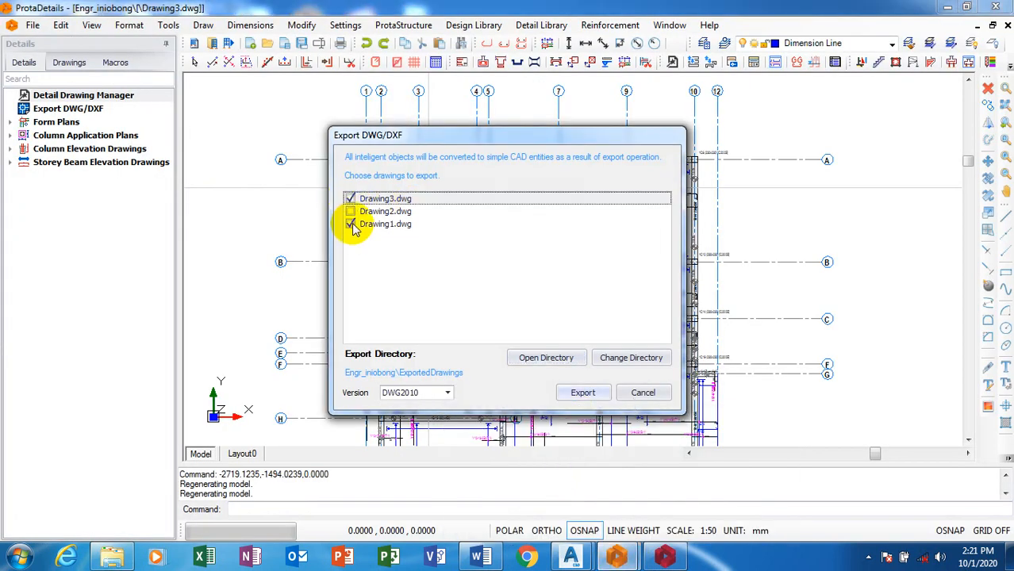
pyautogui.click(350, 225)
pyautogui.click(577, 391)
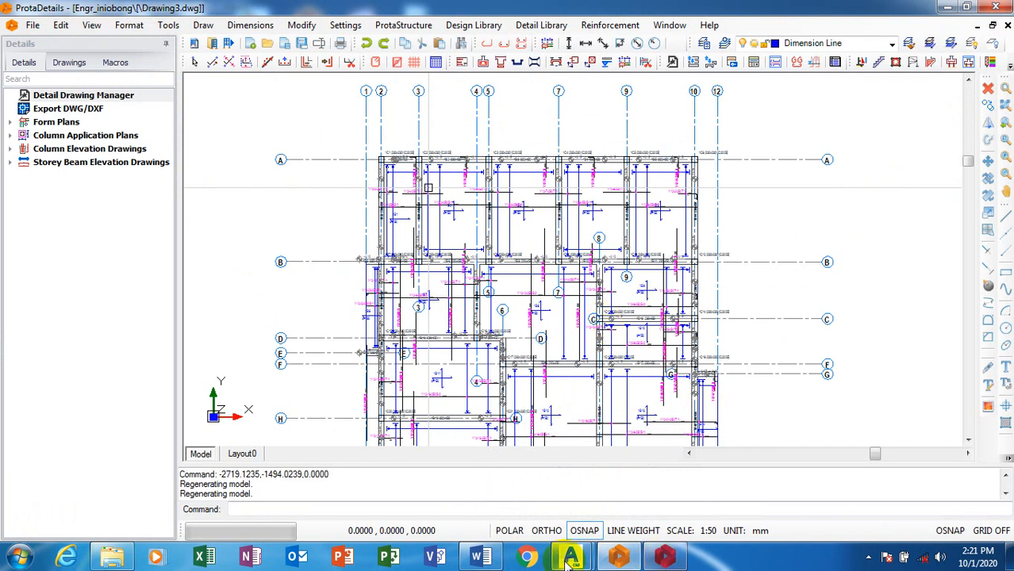
# Return to Drawing1 in AutoCAD Civil 3D and survey its row of sheets, from the title sheet through the beam elevations to the staircase details.
pyautogui.moveTo(572, 558)
pyautogui.click(631, 499)
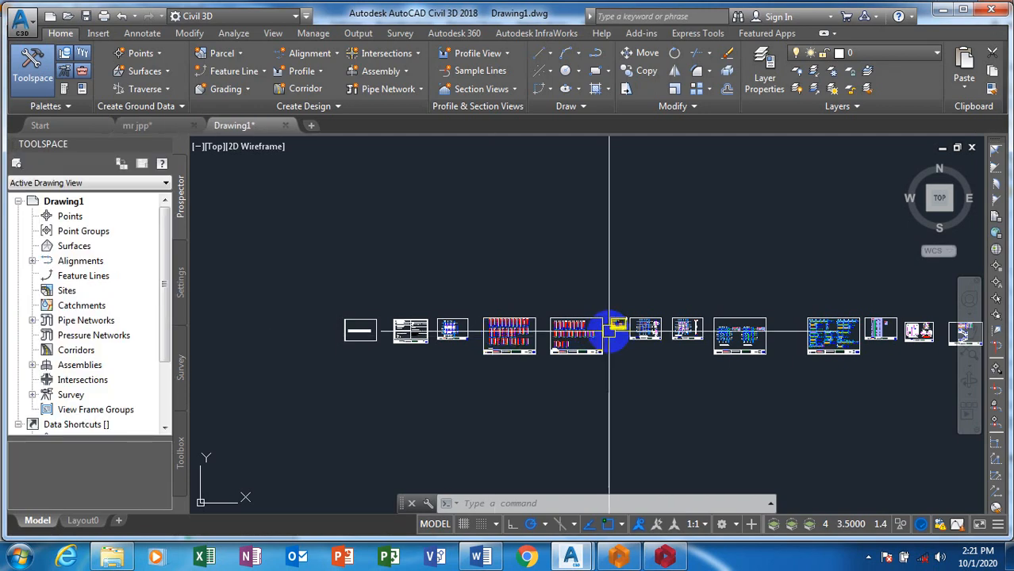
pyautogui.scroll(4, 434, 320)
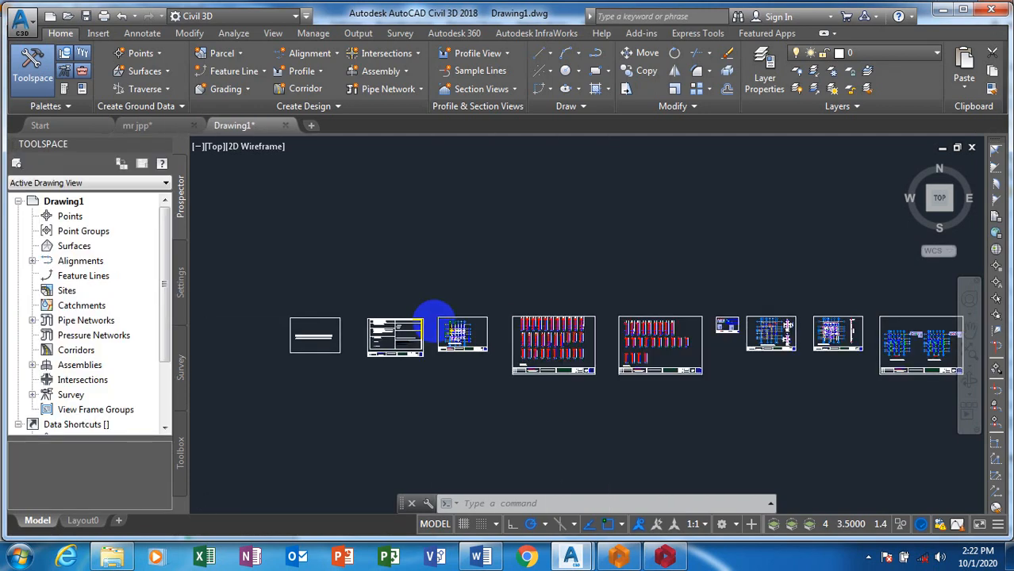
pyautogui.scroll(-4, 230, 315)
pyautogui.scroll(4, 840, 321)
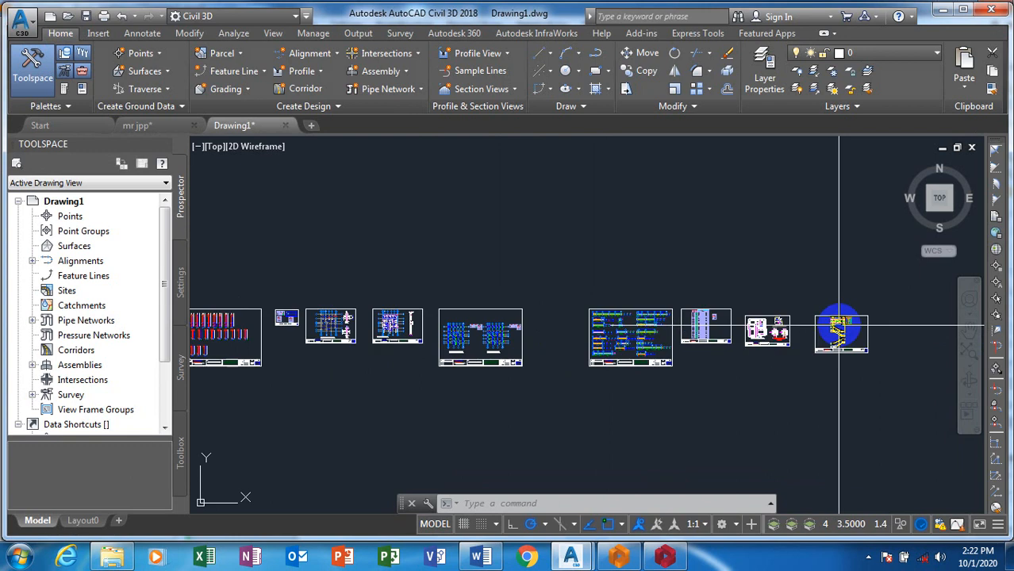
pyautogui.scroll(-3, 840, 322)
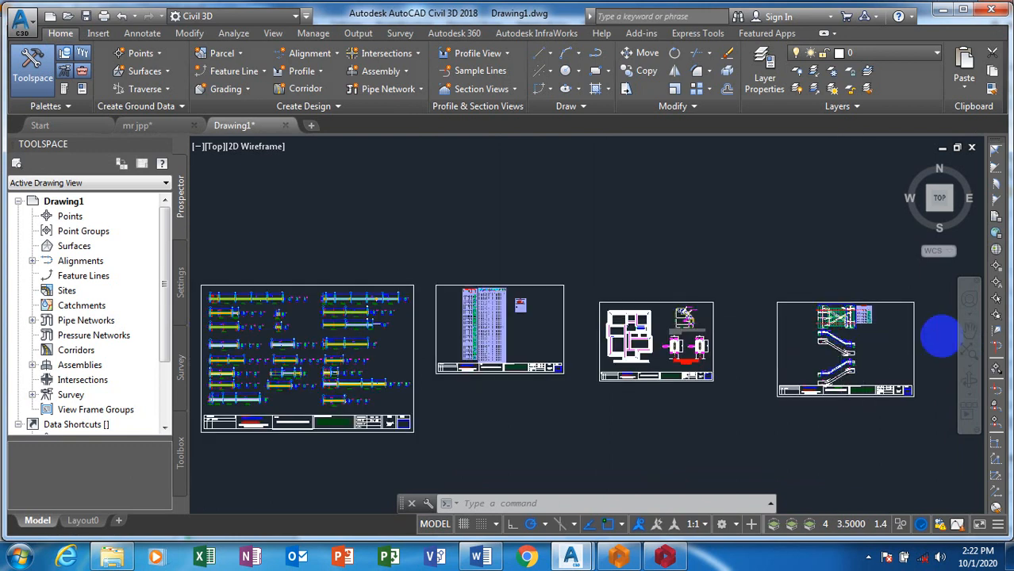
pyautogui.scroll(-3, 908, 365)
pyautogui.scroll(-2, 909, 365)
pyautogui.scroll(-2, 787, 339)
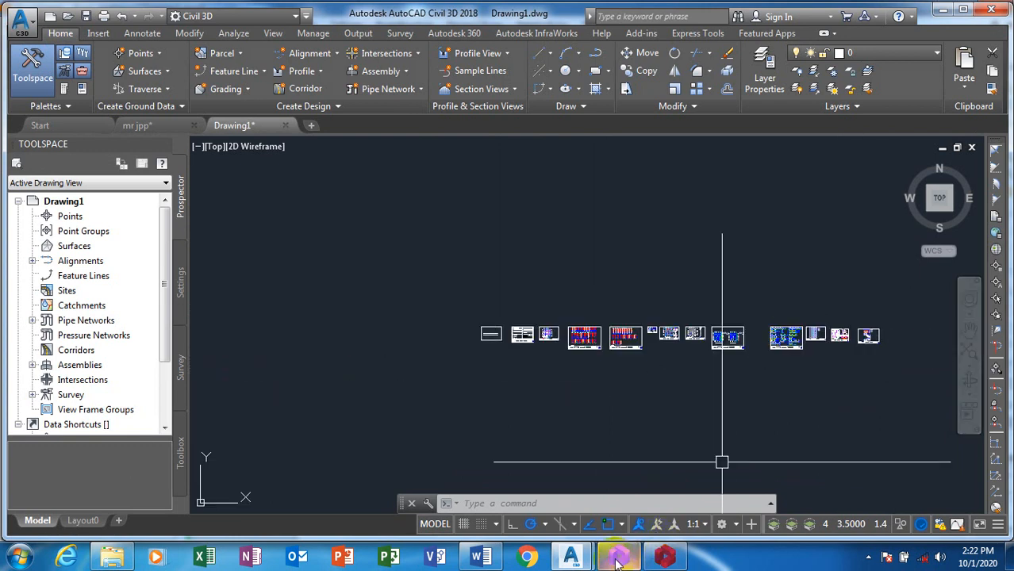
# Open the exported Drawing3 DWG from the ExportedDrawings folder in AutoCAD Civil 3D, continuing despite its foreign origin.
pyautogui.moveTo(584, 561)
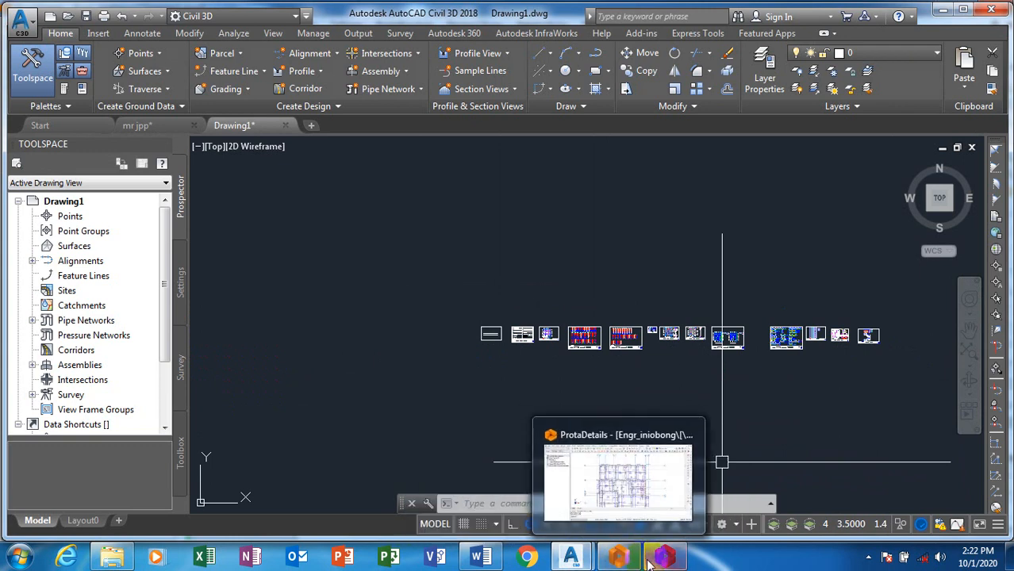
pyautogui.moveTo(649, 562)
pyautogui.moveTo(619, 559)
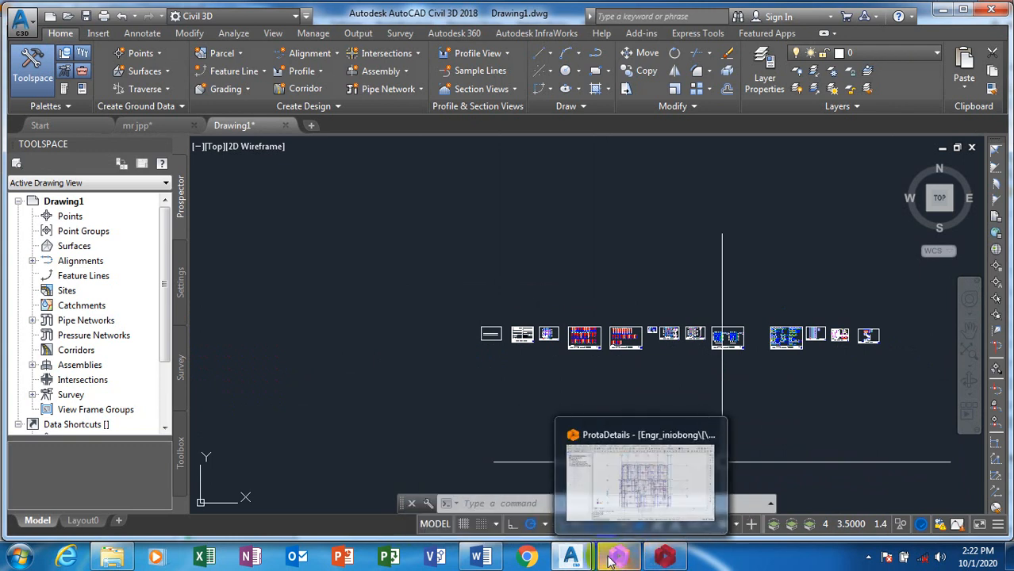
pyautogui.click(640, 485)
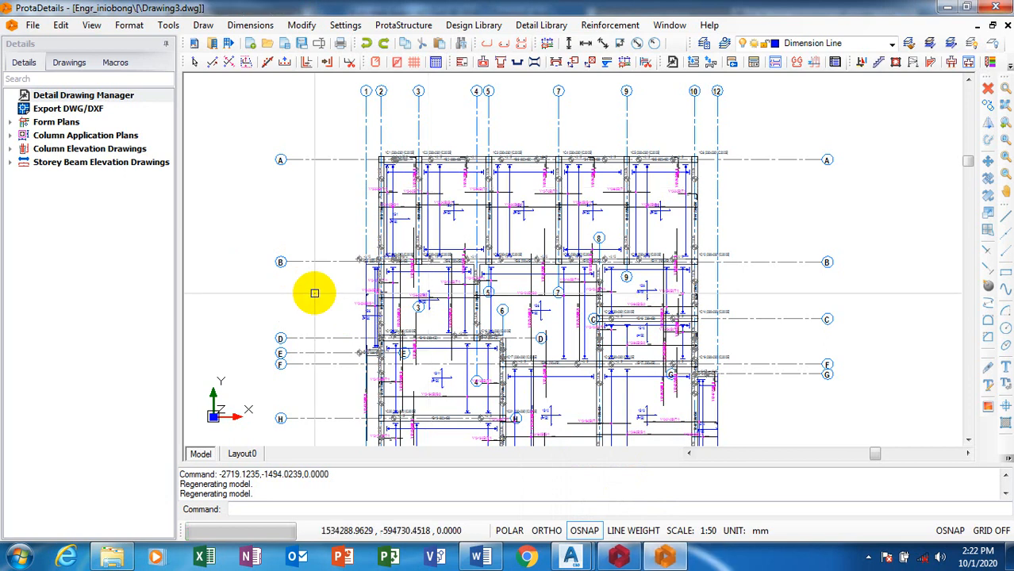
pyautogui.scroll(2, 314, 293)
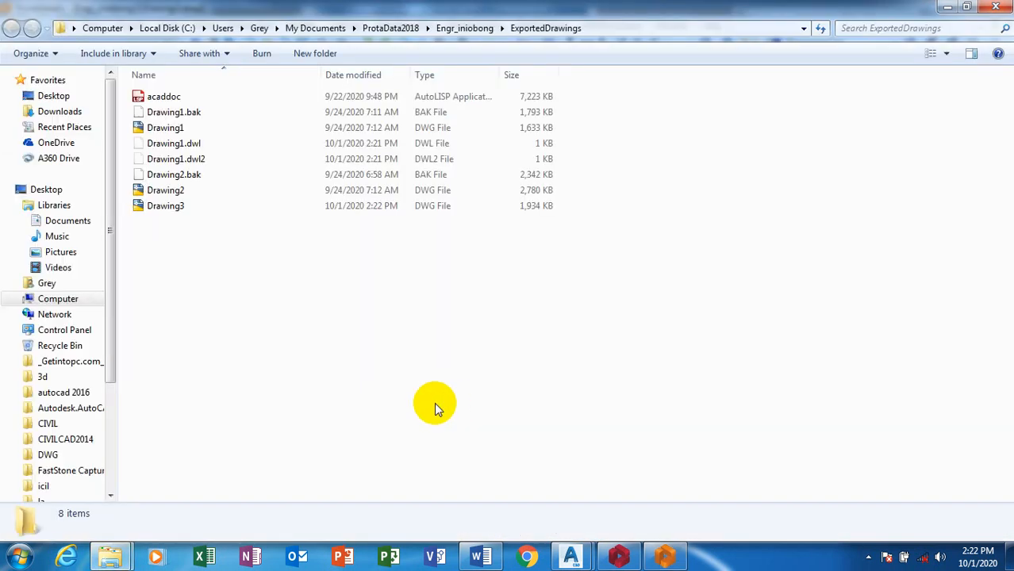
pyautogui.click(288, 207)
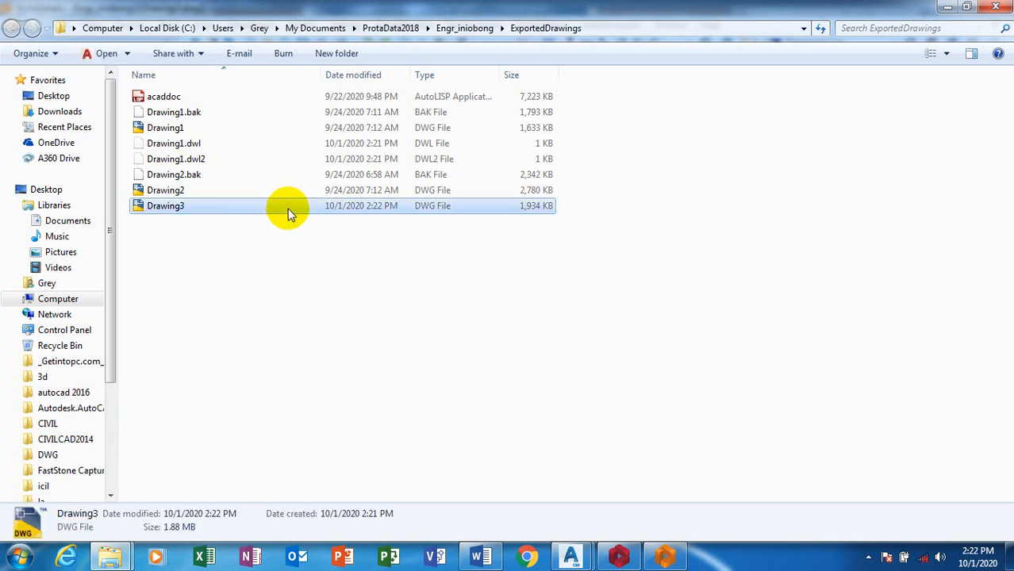
pyautogui.press('F2')
pyautogui.doubleClick(270, 208)
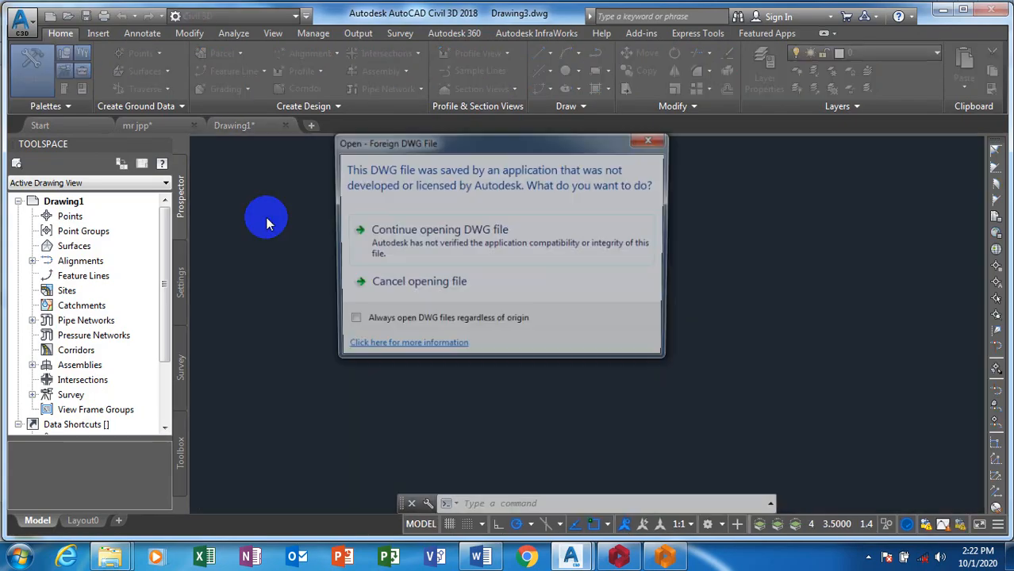
pyautogui.click(453, 250)
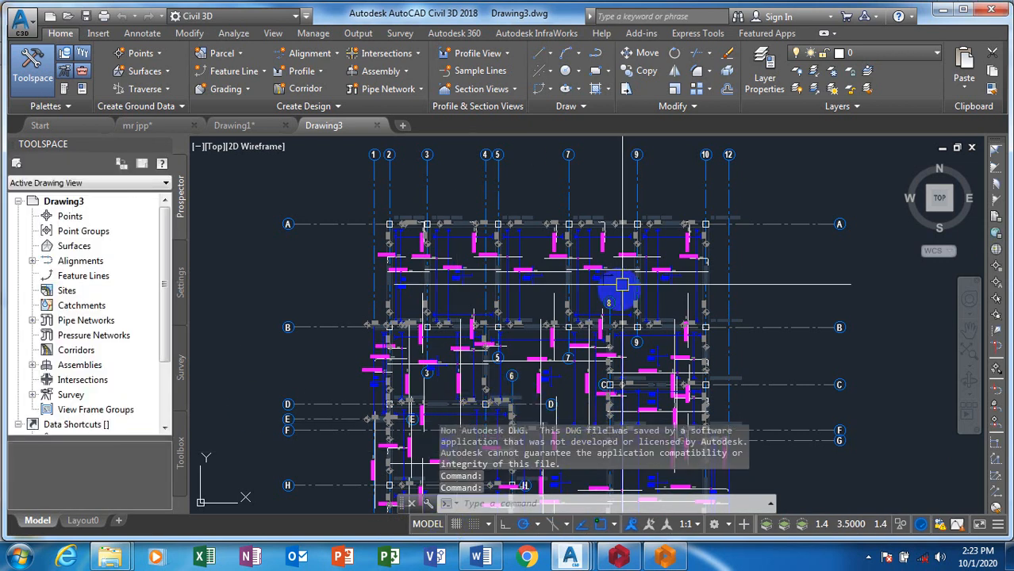
# Examine the Y12 slab reinforcement around columns 1C3 to 1C5 along axis A on the form plan in Drawing3.
pyautogui.scroll(-10, 622, 283)
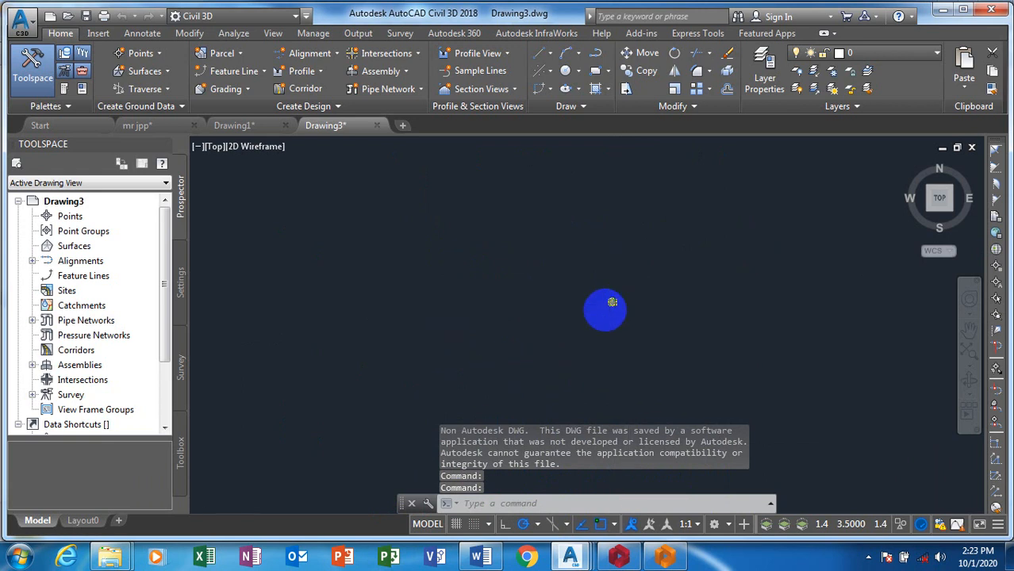
pyautogui.scroll(6, 614, 300)
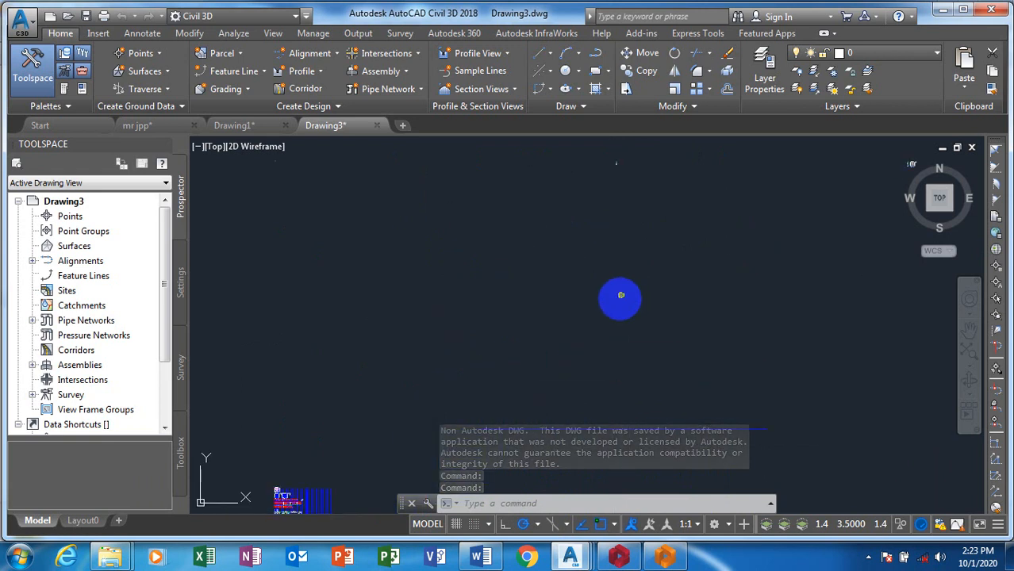
pyautogui.scroll(12, 620, 295)
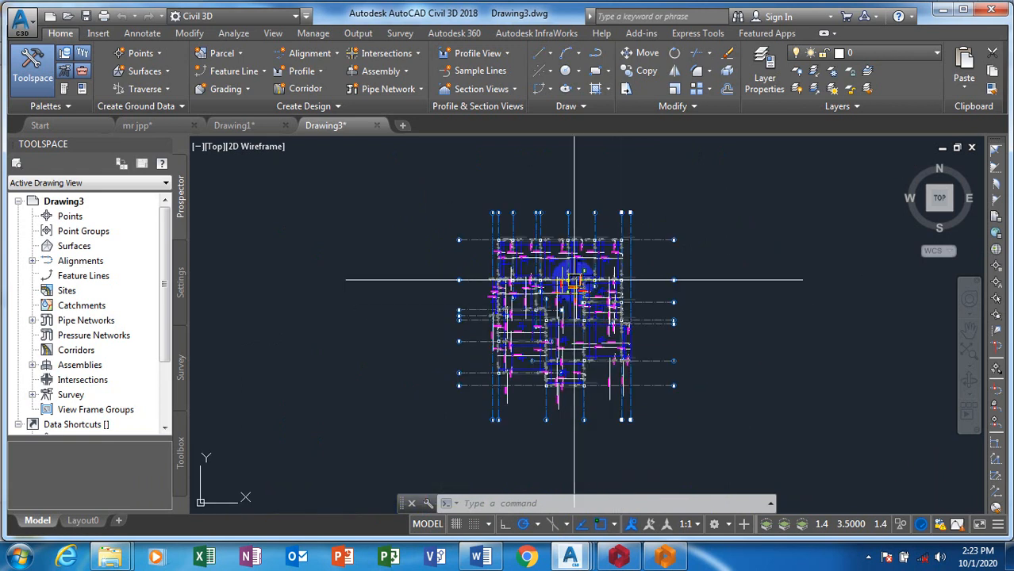
pyautogui.scroll(8, 575, 280)
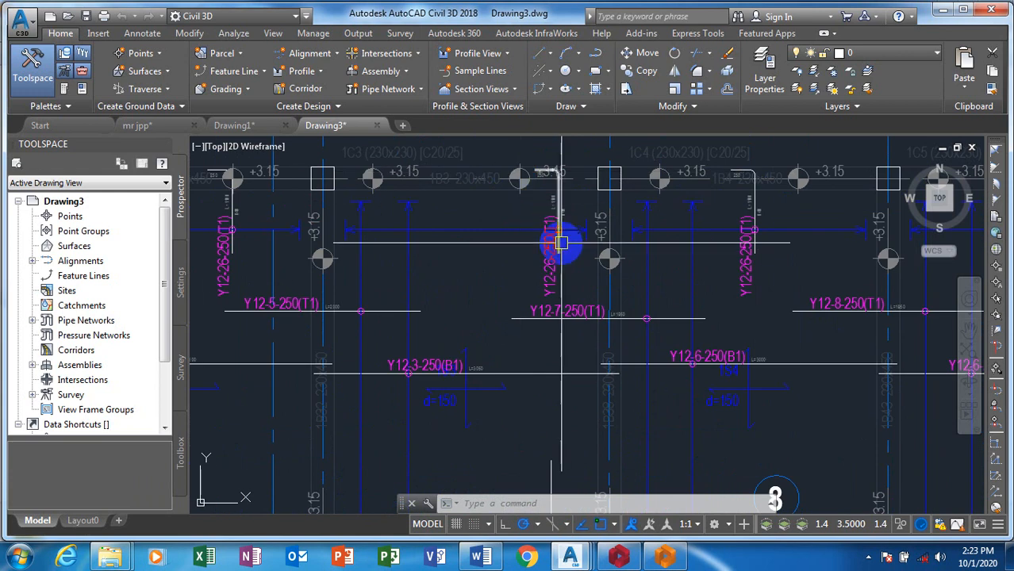
pyautogui.scroll(2, 565, 278)
pyautogui.scroll(-10, 607, 265)
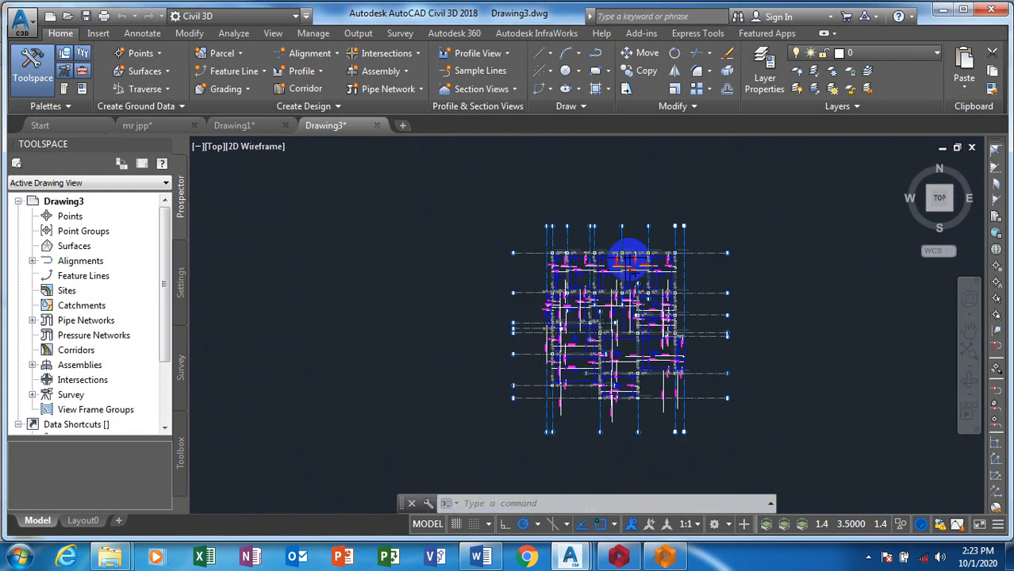
# Examine the plan with Y50 reinforcement, including the bars between axes A and B and around axes 5 to 9.
pyautogui.scroll(-8, 682, 262)
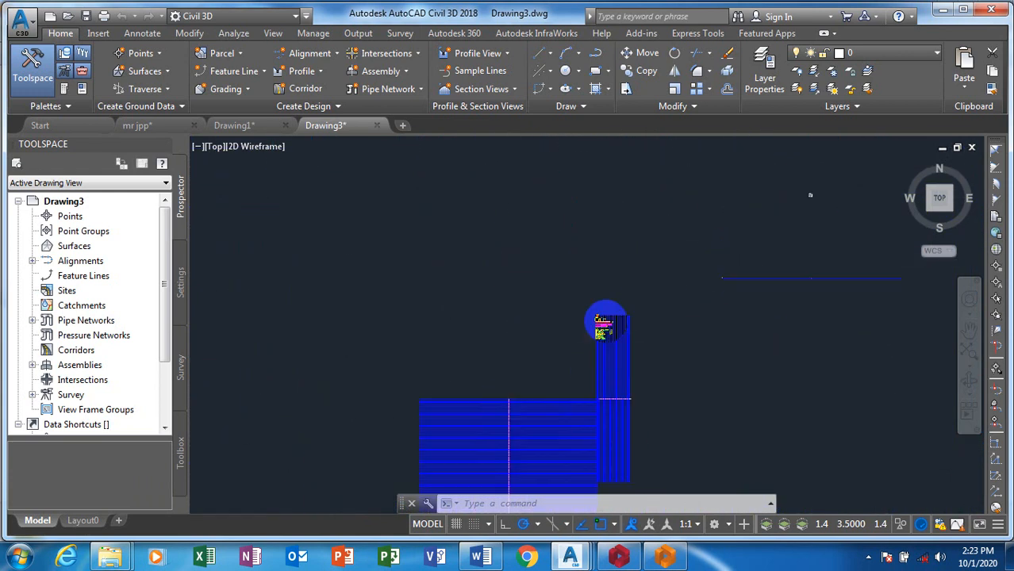
pyautogui.scroll(8, 606, 321)
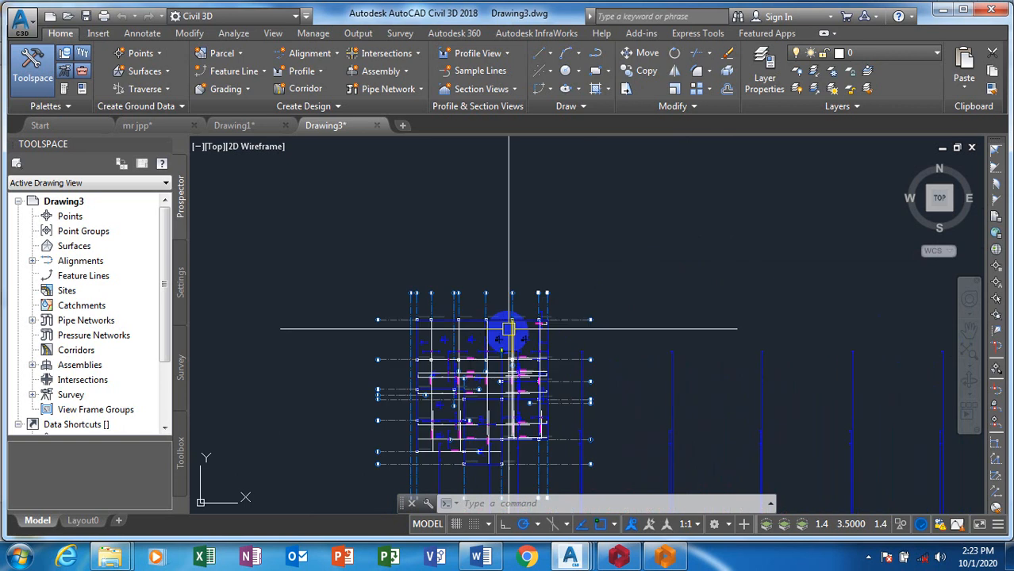
pyautogui.scroll(6, 509, 328)
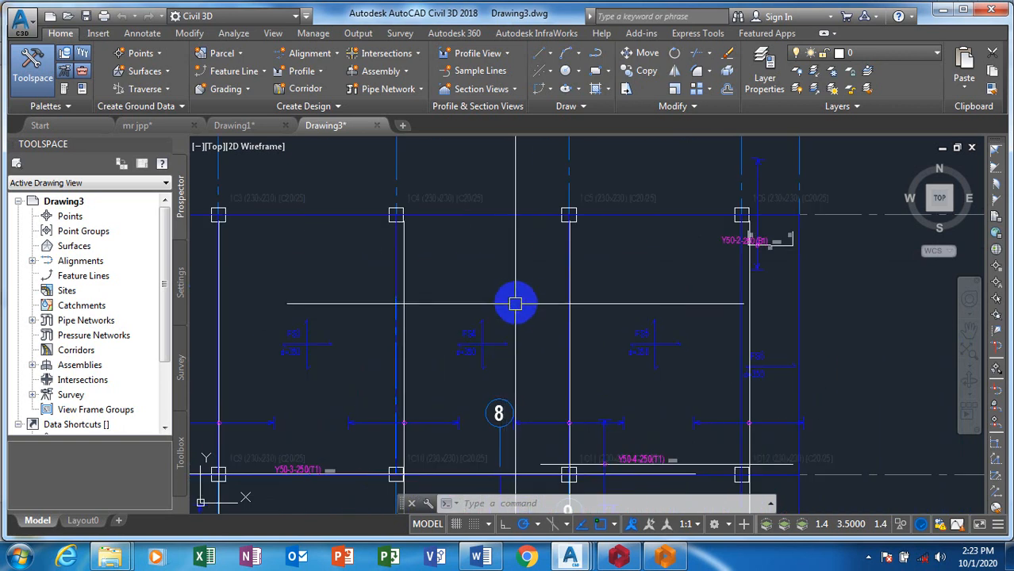
pyautogui.scroll(-5, 545, 257)
pyautogui.scroll(4, 537, 206)
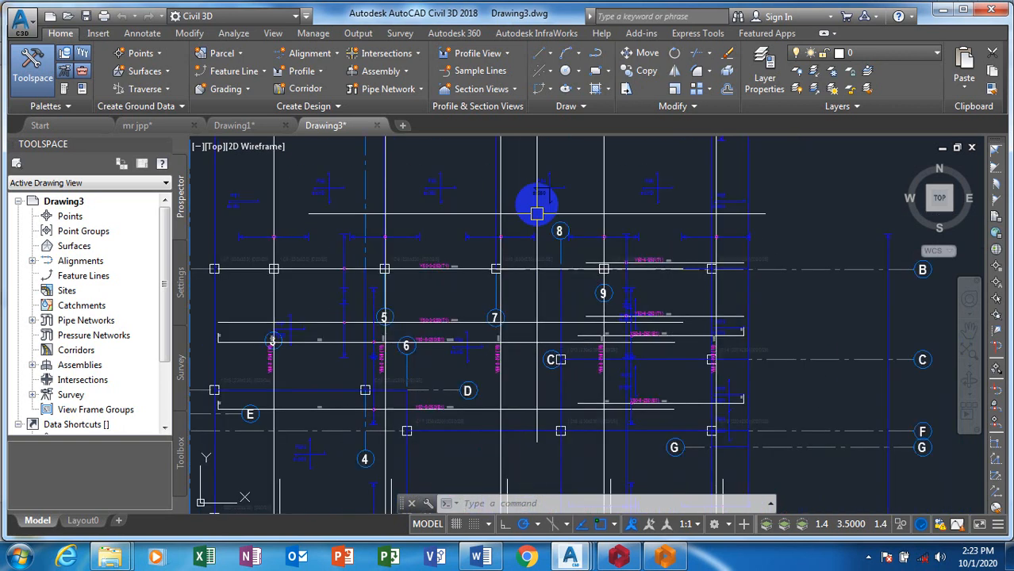
pyautogui.scroll(2, 566, 270)
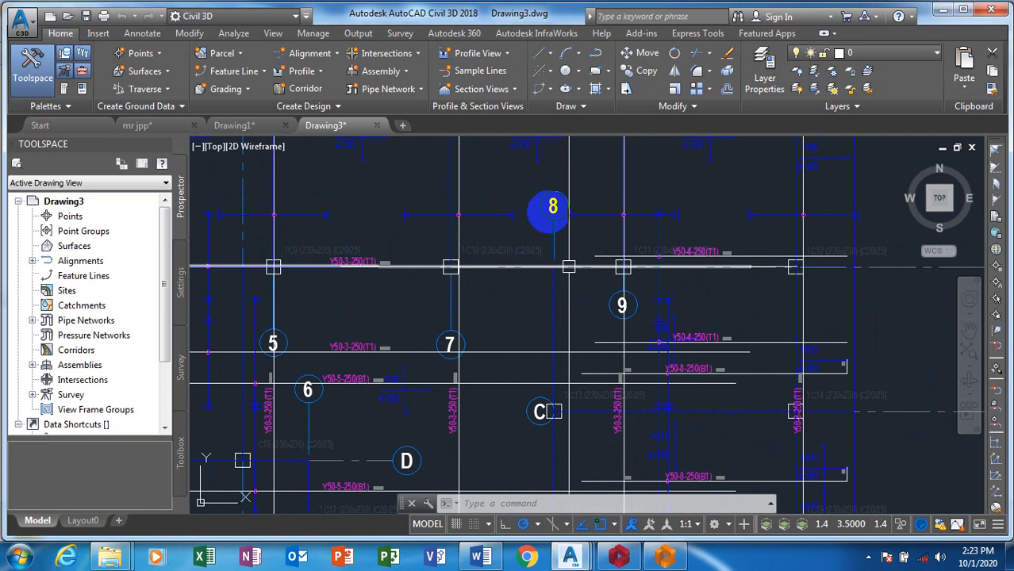
# Examine the column application plan, including the section, main bars and links of columns 1C1 and 1C2 on axis A.
pyautogui.scroll(-6, 552, 228)
pyautogui.scroll(6, 559, 329)
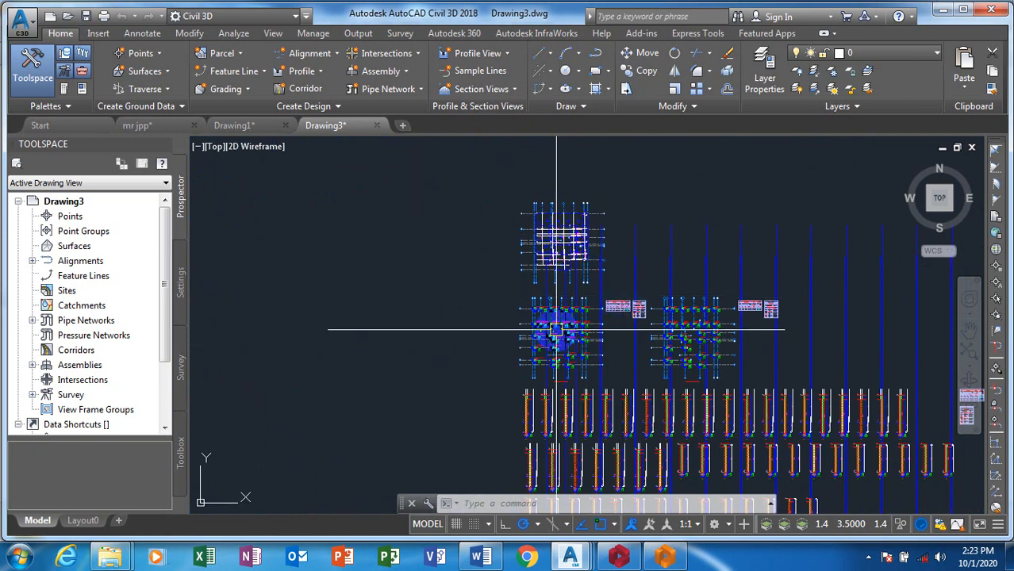
pyautogui.scroll(7, 540, 241)
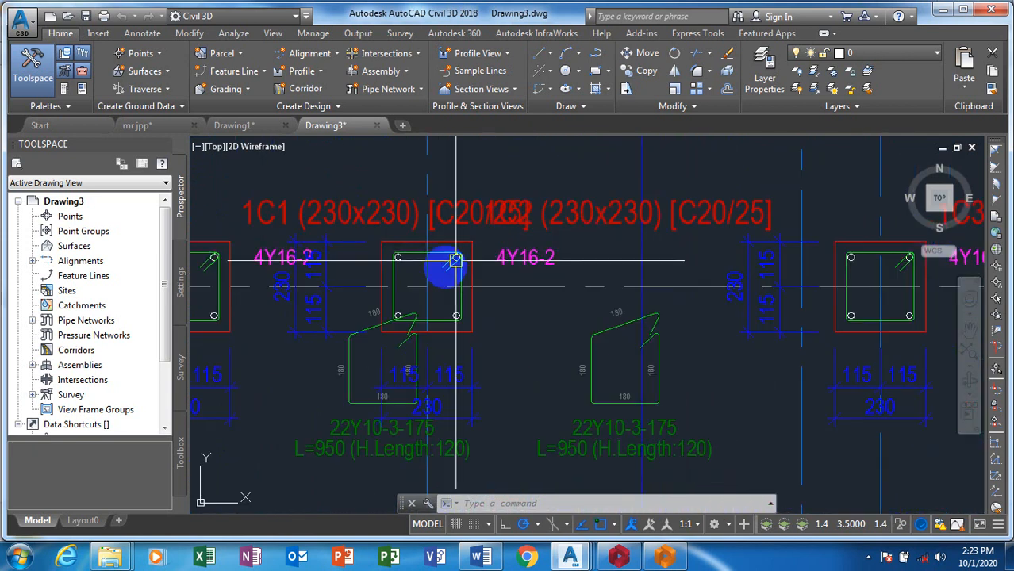
pyautogui.scroll(-3, 474, 273)
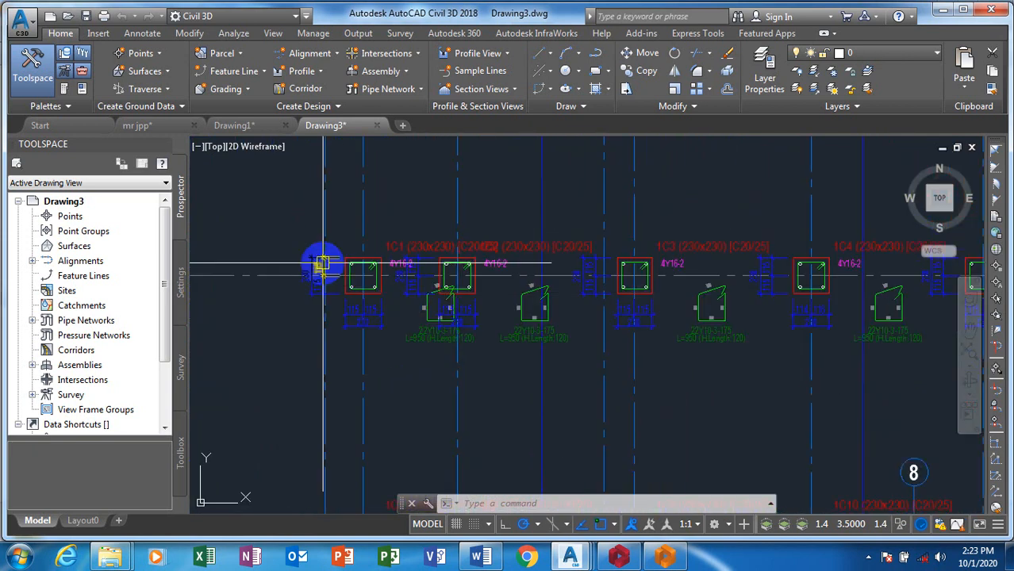
pyautogui.scroll(3, 340, 263)
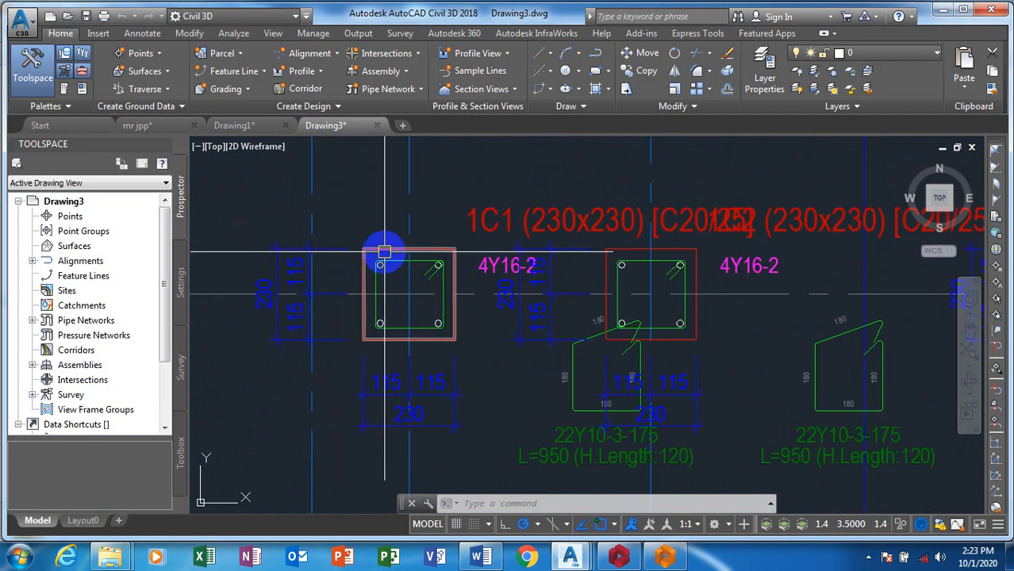
pyautogui.scroll(-5, 384, 233)
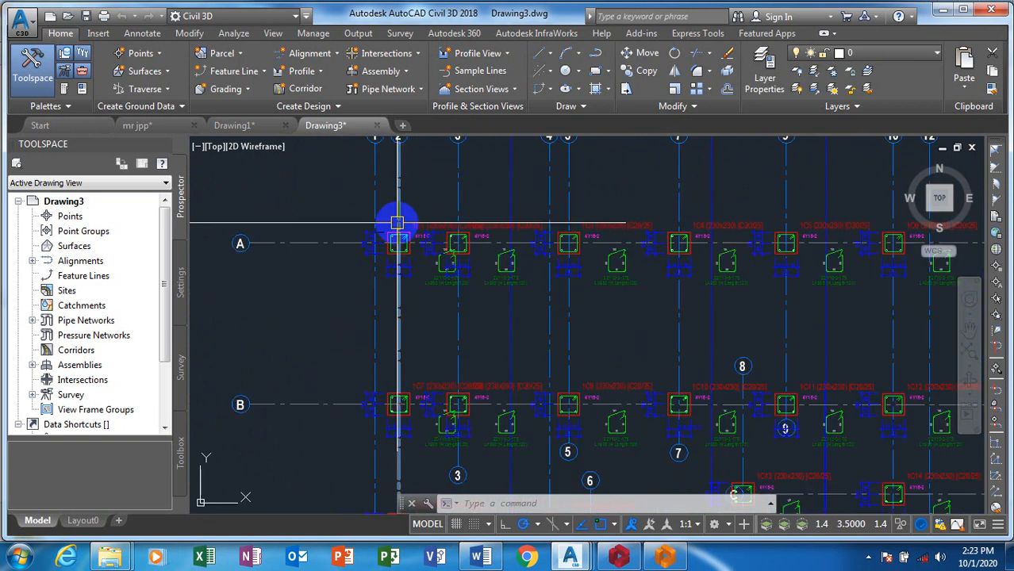
pyautogui.scroll(-2, 398, 222)
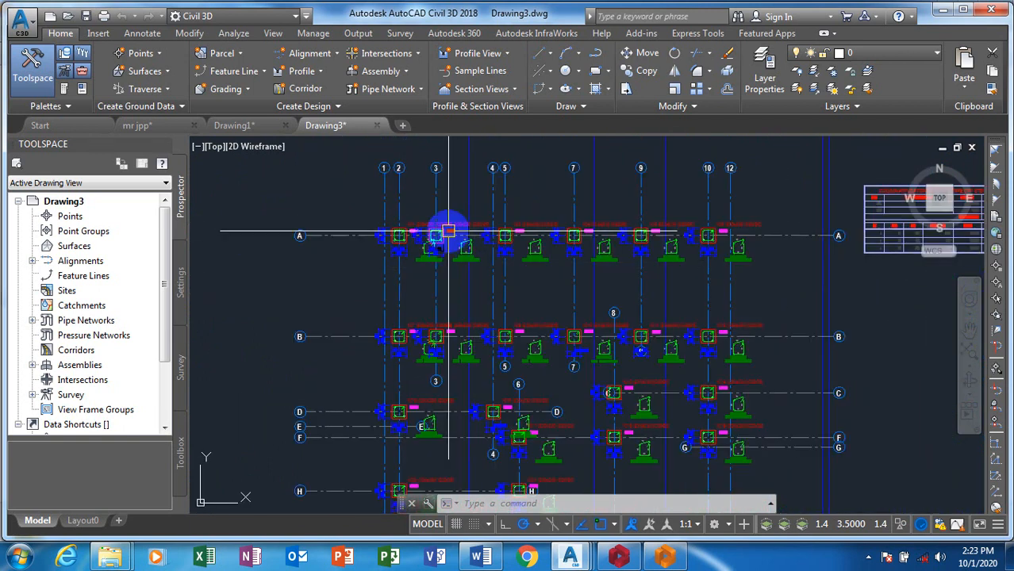
# Compare the column application plans of both storeys, including the columns along axes A and B and the storey titles beneath the plans.
pyautogui.scroll(-4, 708, 340)
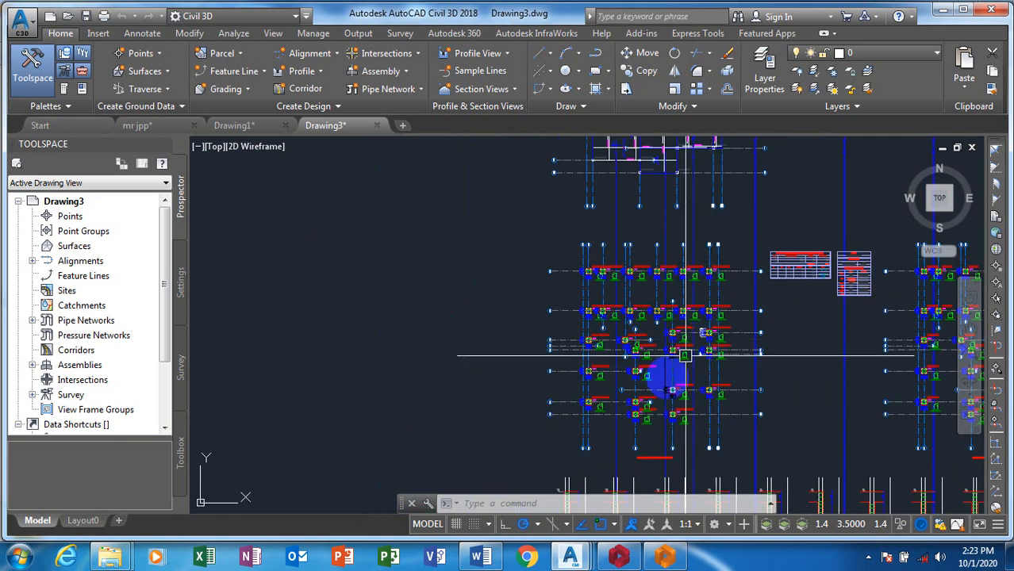
pyautogui.scroll(-3, 592, 317)
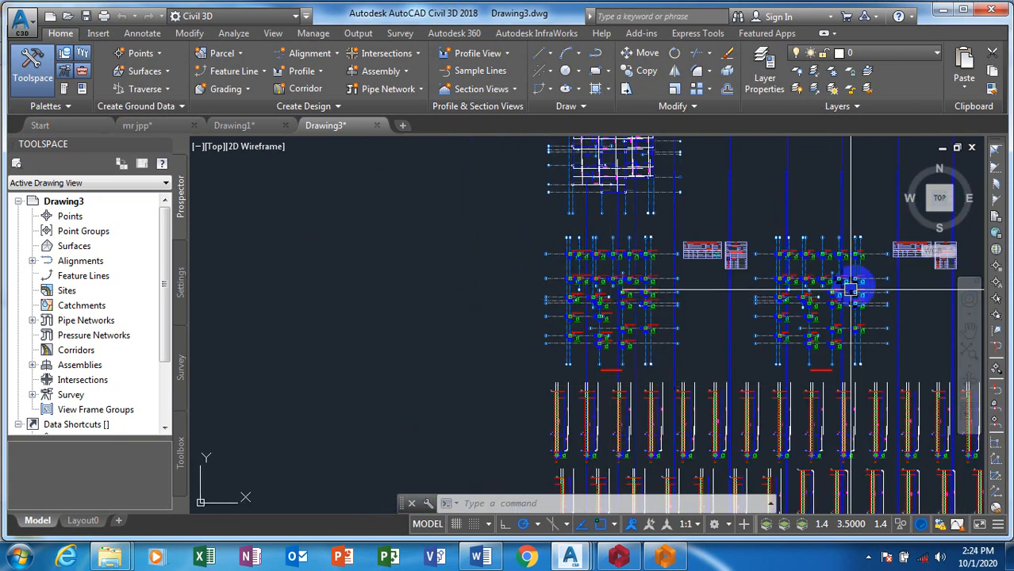
pyautogui.scroll(5, 819, 226)
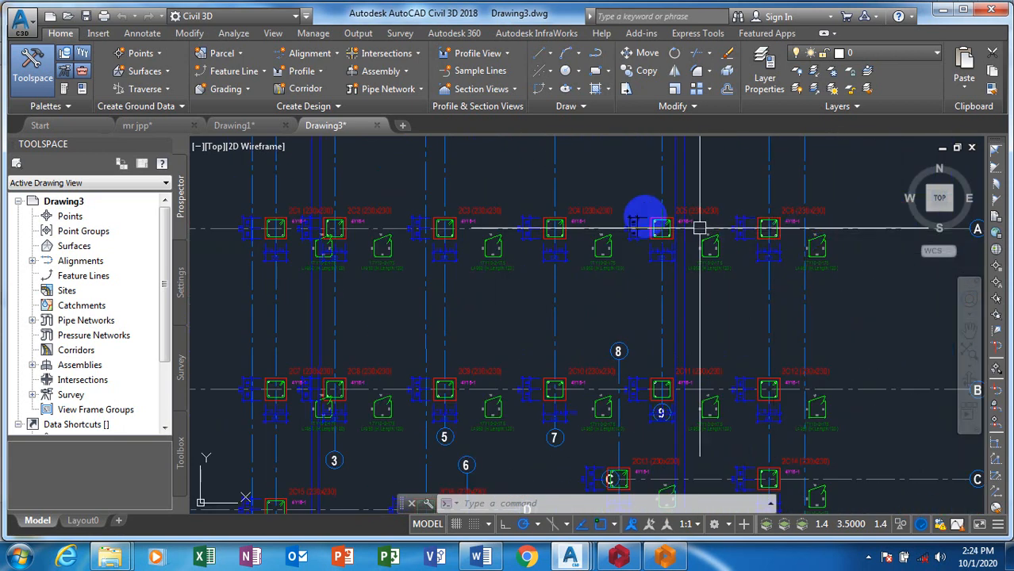
pyautogui.scroll(-2, 618, 236)
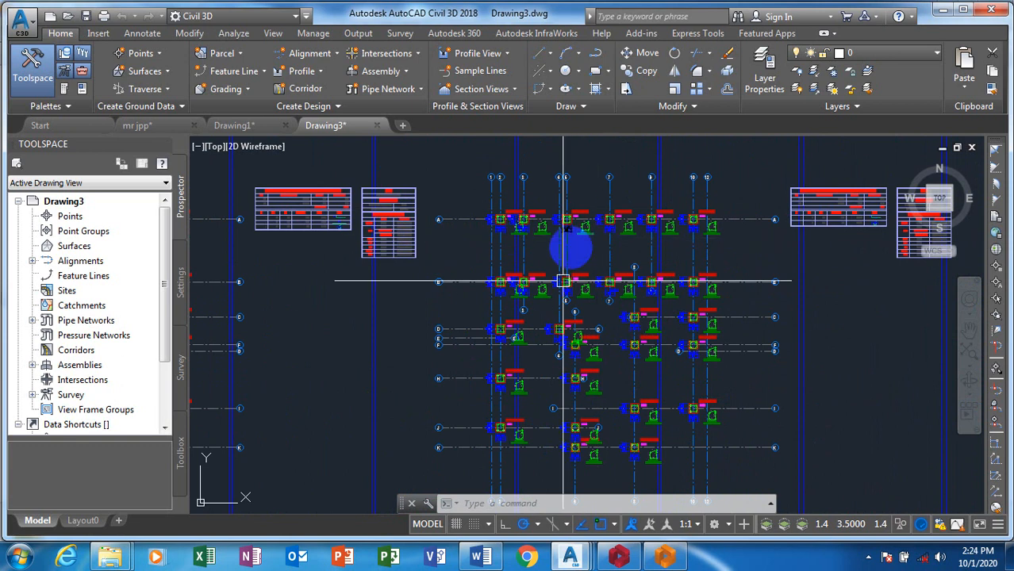
pyautogui.scroll(-3, 673, 241)
pyautogui.scroll(2, 674, 253)
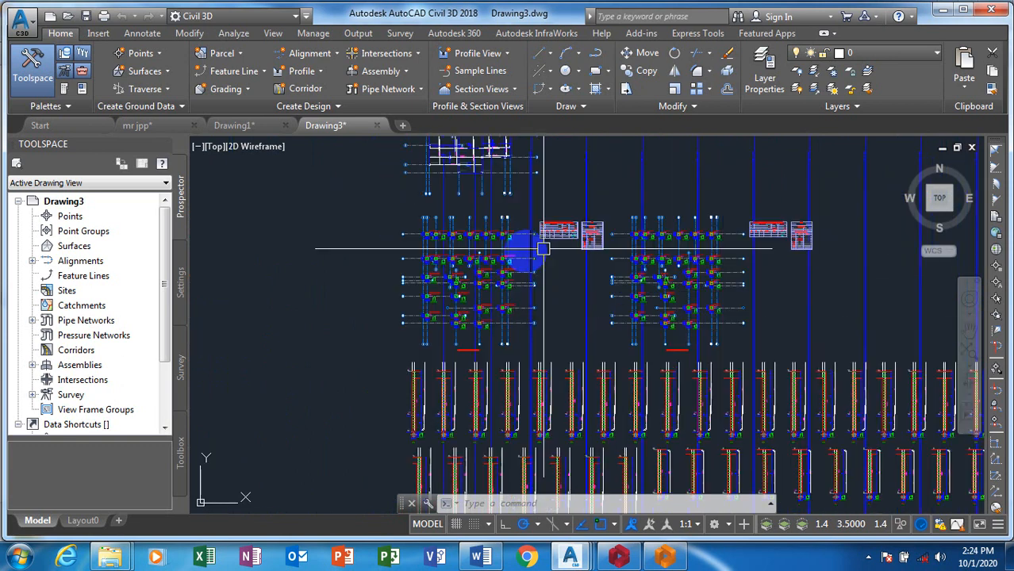
pyautogui.scroll(8, 446, 376)
pyautogui.scroll(4, 514, 238)
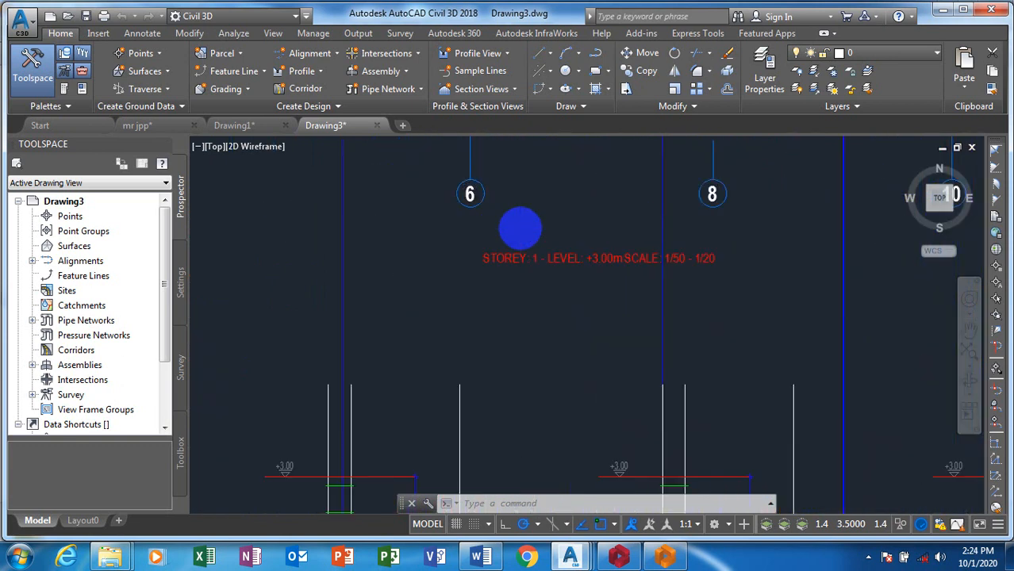
pyautogui.scroll(-2, 389, 334)
pyautogui.scroll(-8, 341, 362)
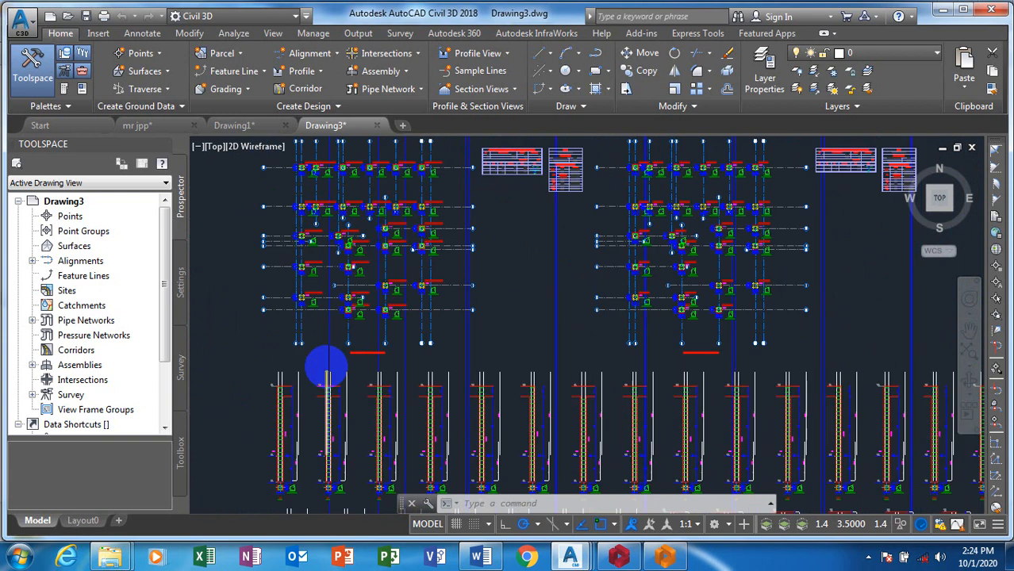
pyautogui.scroll(6, 464, 337)
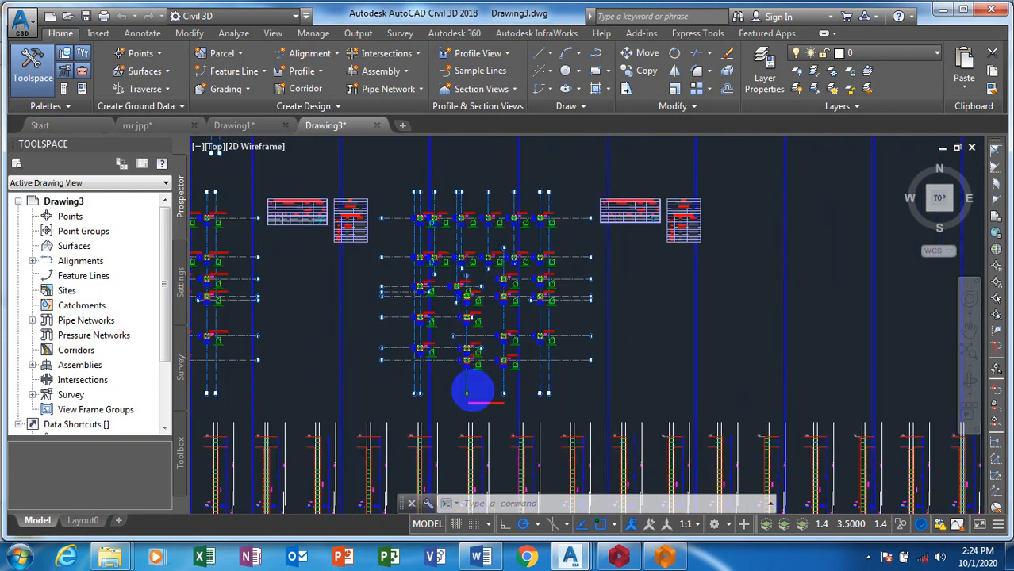
pyautogui.scroll(-6, 476, 387)
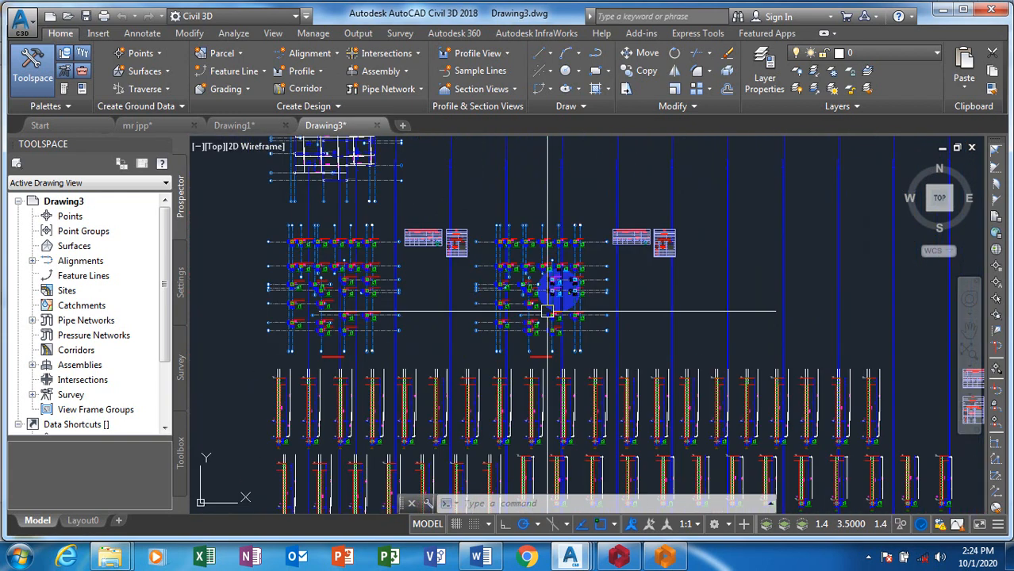
# Examine the rows of column elevations and the column elevations quantity take-off table for all storeys.
pyautogui.scroll(10, 491, 363)
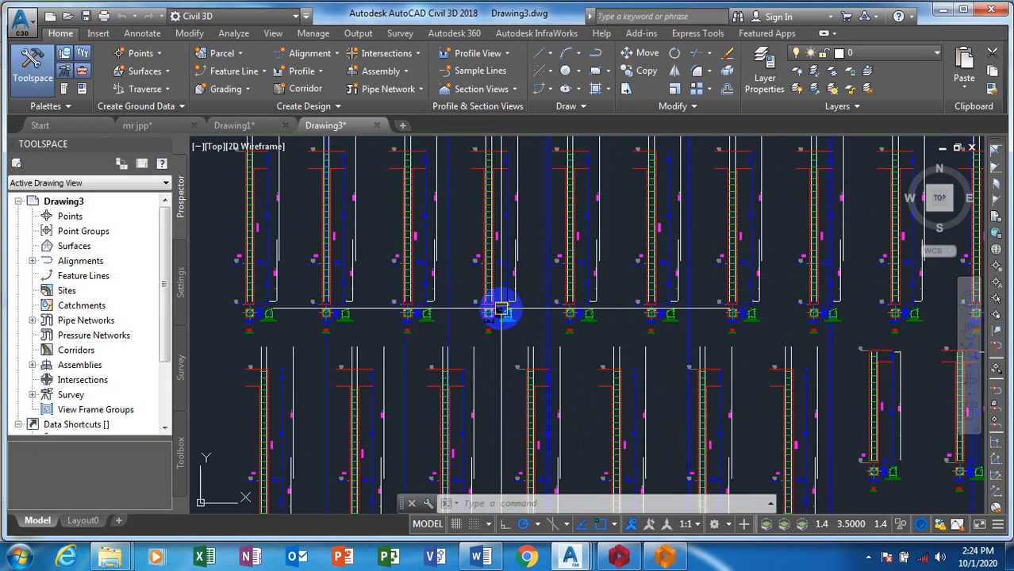
pyautogui.scroll(-8, 383, 319)
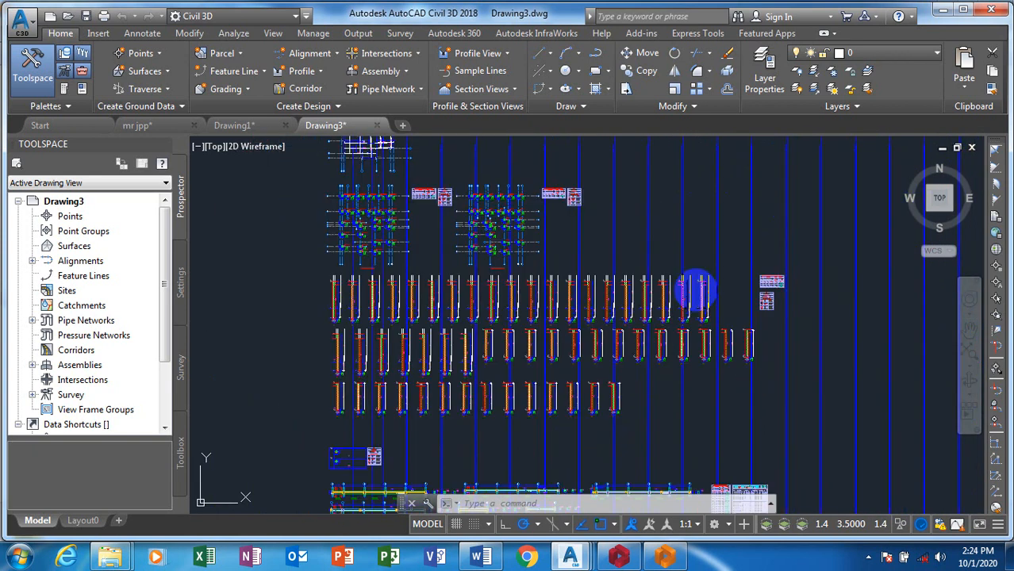
pyautogui.scroll(10, 790, 281)
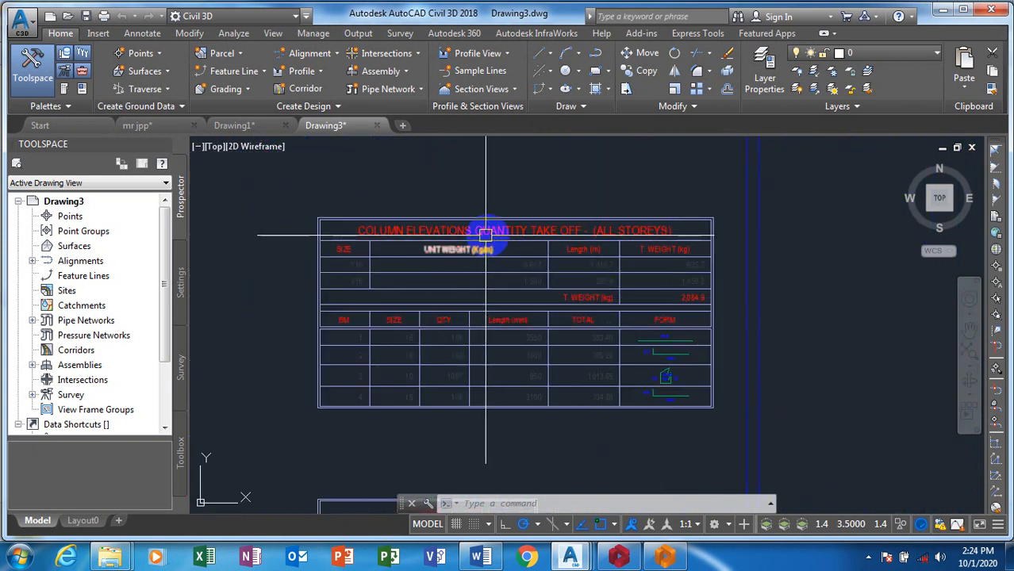
pyautogui.scroll(-8, 731, 228)
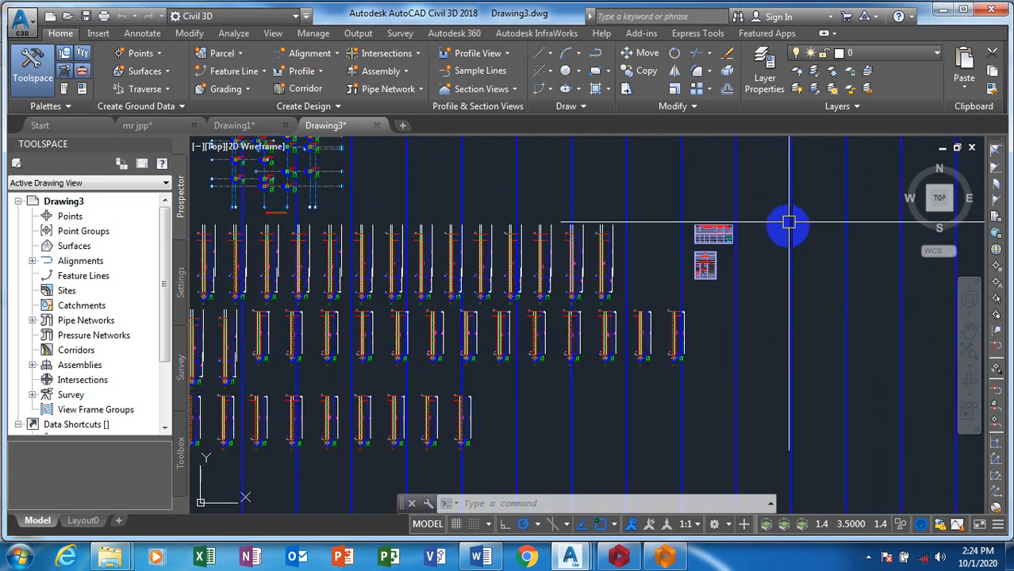
pyautogui.scroll(-3, 480, 343)
# Examine the small column section schedule and the beam elevations with their cross-sections below the column elevations.
pyautogui.scroll(6, 508, 291)
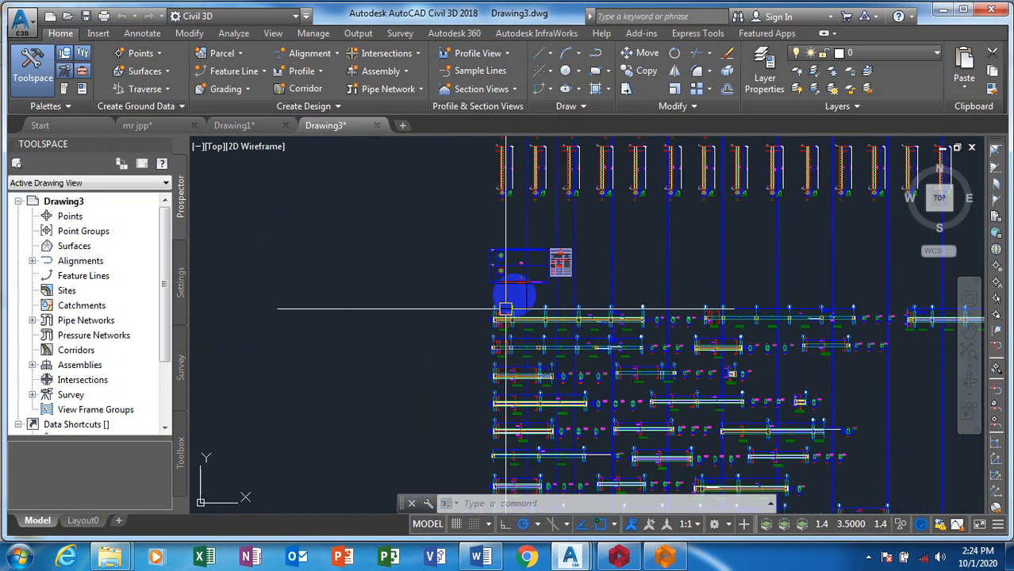
pyautogui.scroll(4, 519, 310)
pyautogui.scroll(-5, 397, 327)
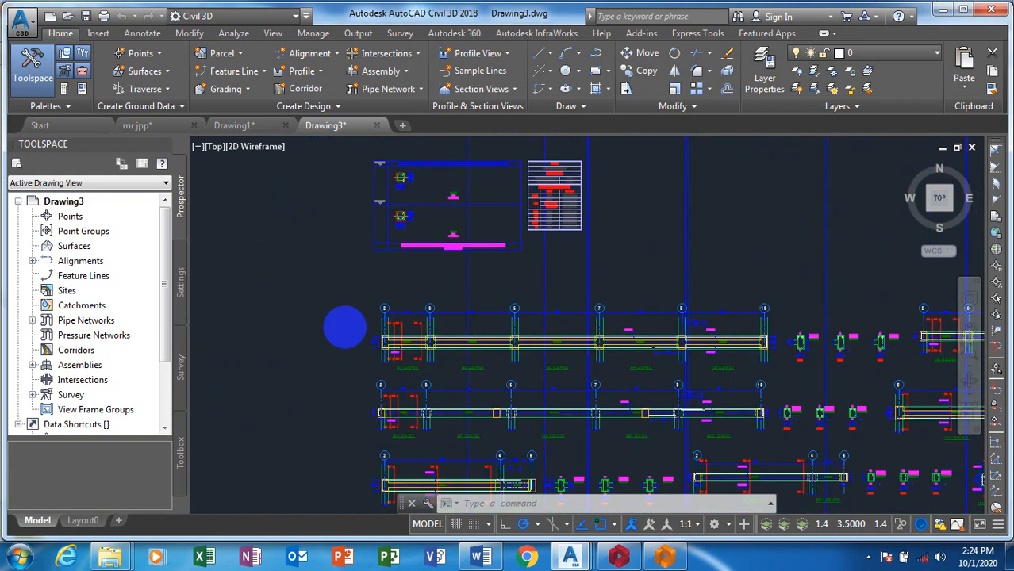
pyautogui.scroll(3, 333, 314)
pyautogui.scroll(-8, 350, 291)
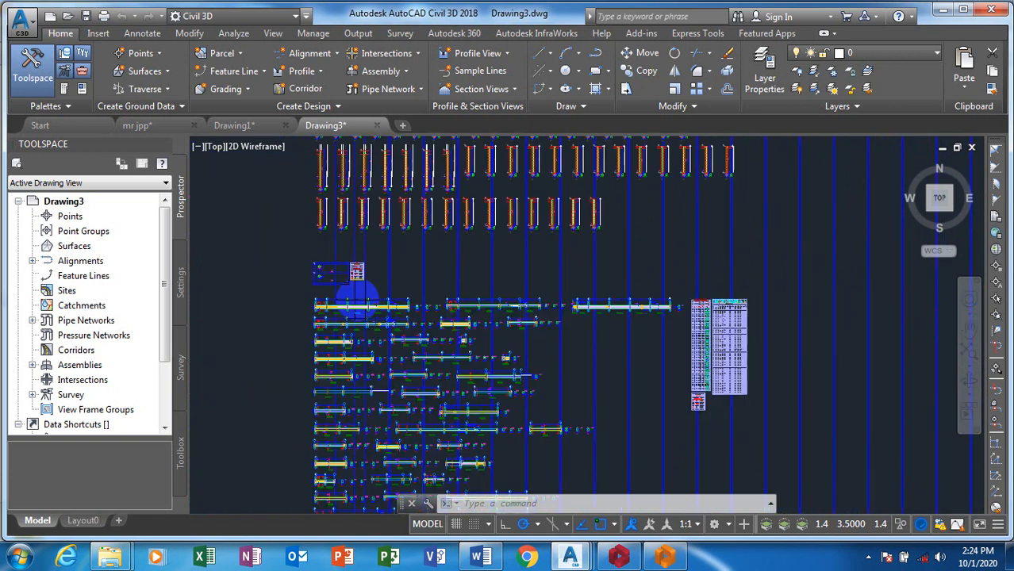
# Review the overall sheet layout and re-examine the slab reinforcement on the form plan between axes A and F.
pyautogui.scroll(8, 555, 365)
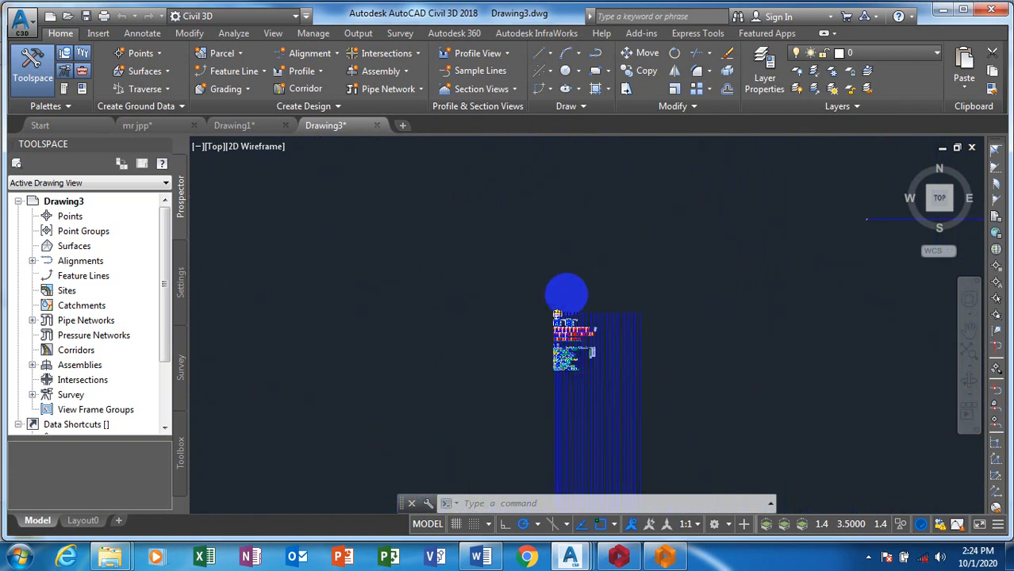
pyautogui.scroll(-3, 436, 406)
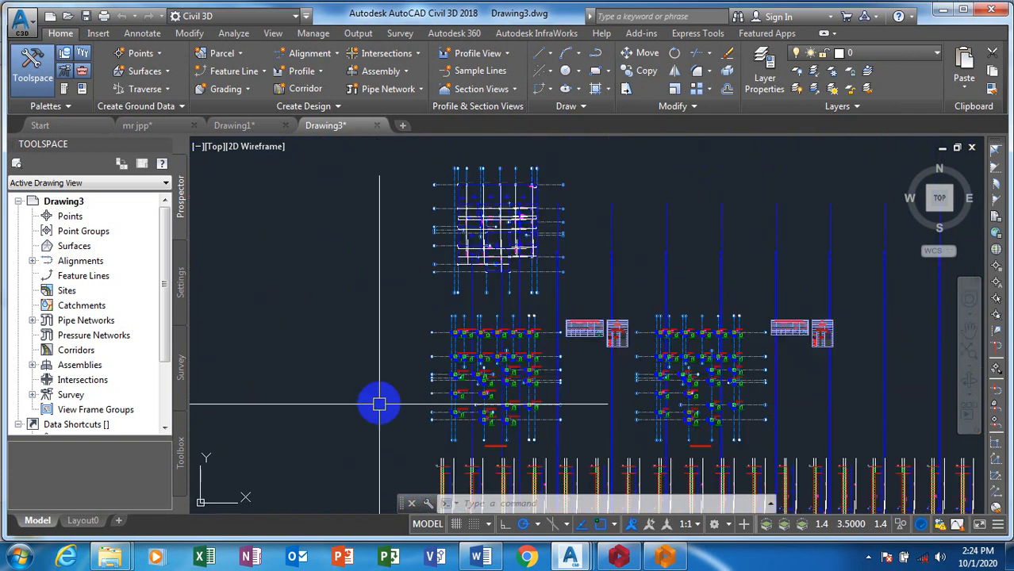
pyautogui.scroll(-5, 400, 346)
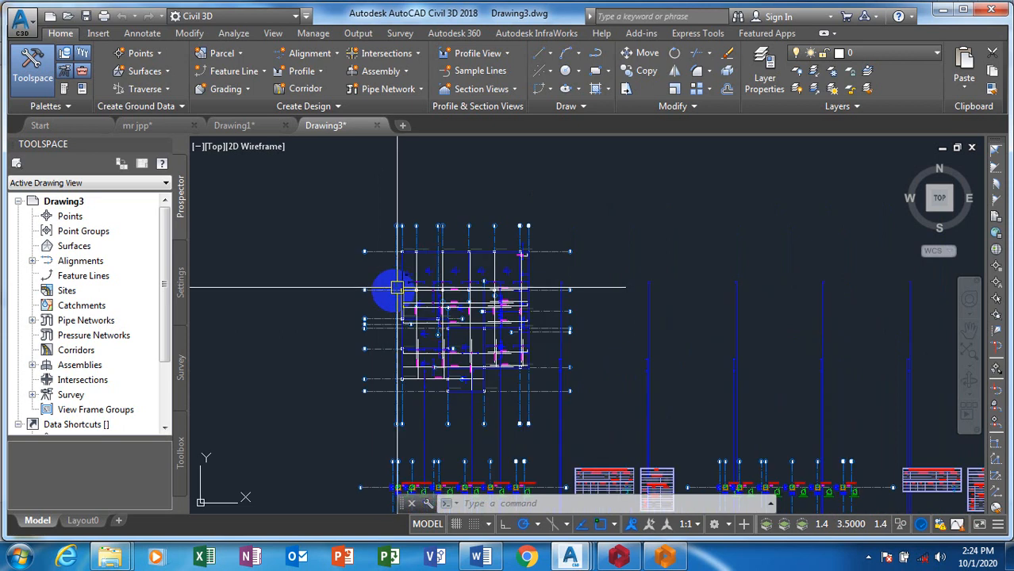
pyautogui.scroll(5, 442, 406)
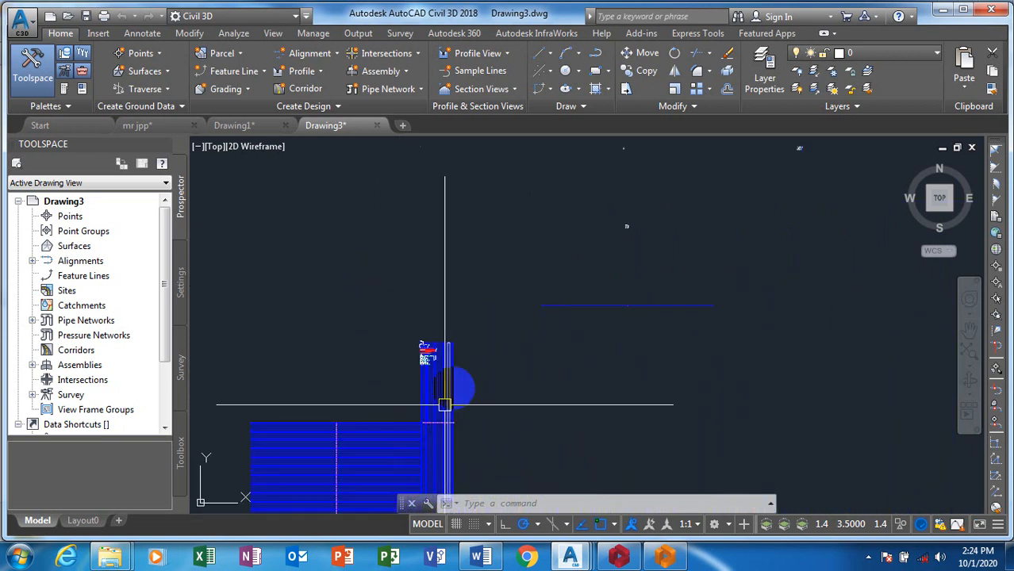
pyautogui.scroll(3, 647, 209)
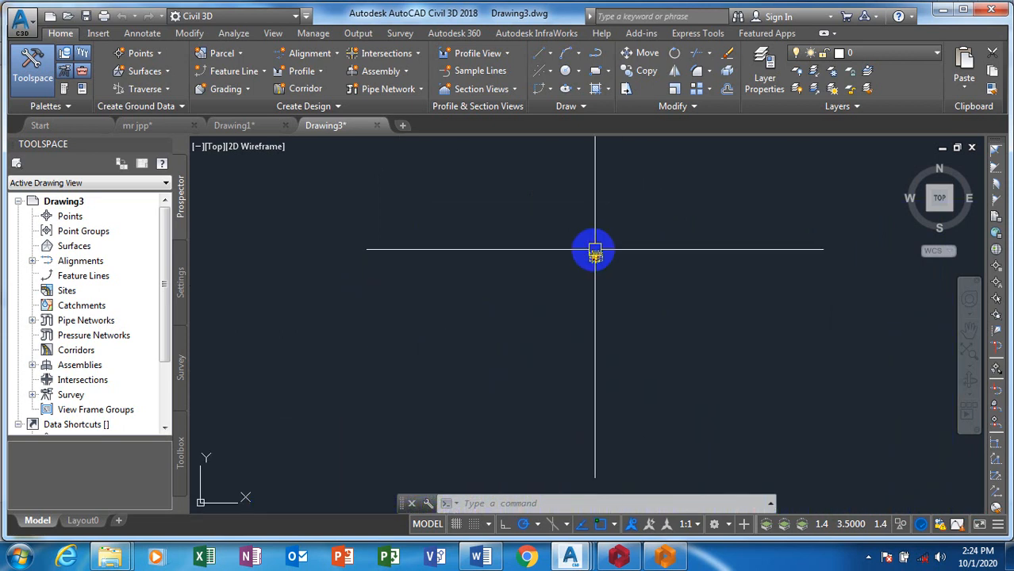
pyautogui.scroll(-6, 595, 242)
pyautogui.scroll(6, 611, 261)
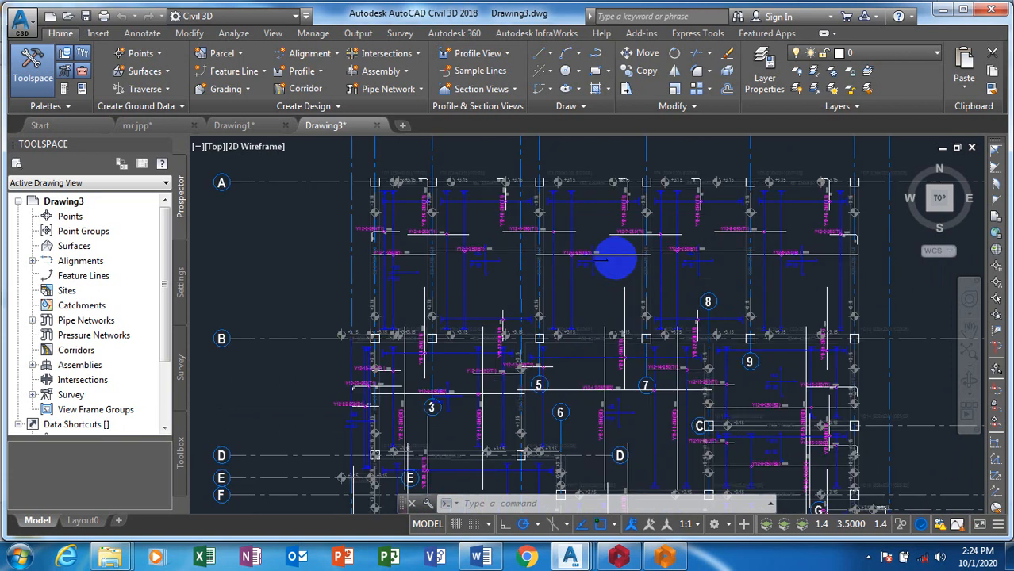
pyautogui.scroll(-2, 389, 397)
pyautogui.scroll(-5, 401, 431)
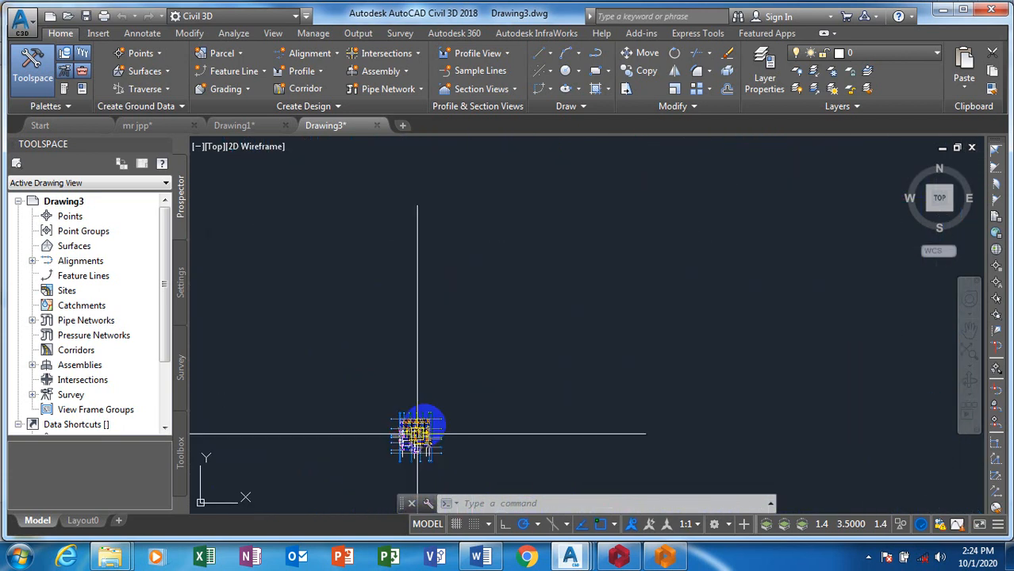
pyautogui.scroll(6, 518, 328)
pyautogui.scroll(-5, 622, 272)
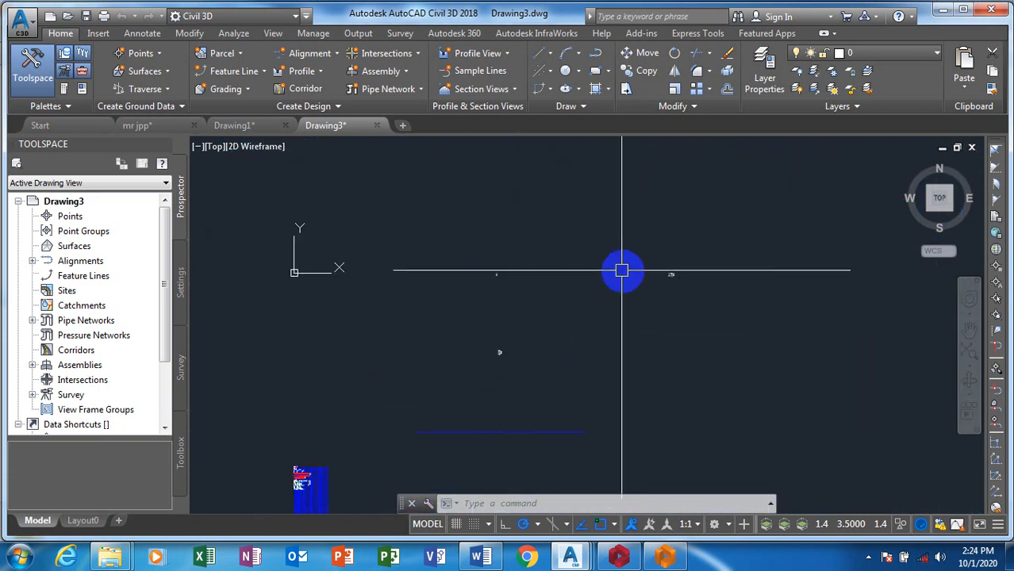
# Examine the storey 2 form plan, including columns 2C3 to 2C5 on axis A, the beams around column 2C17, and the plan title.
pyautogui.scroll(8, 699, 341)
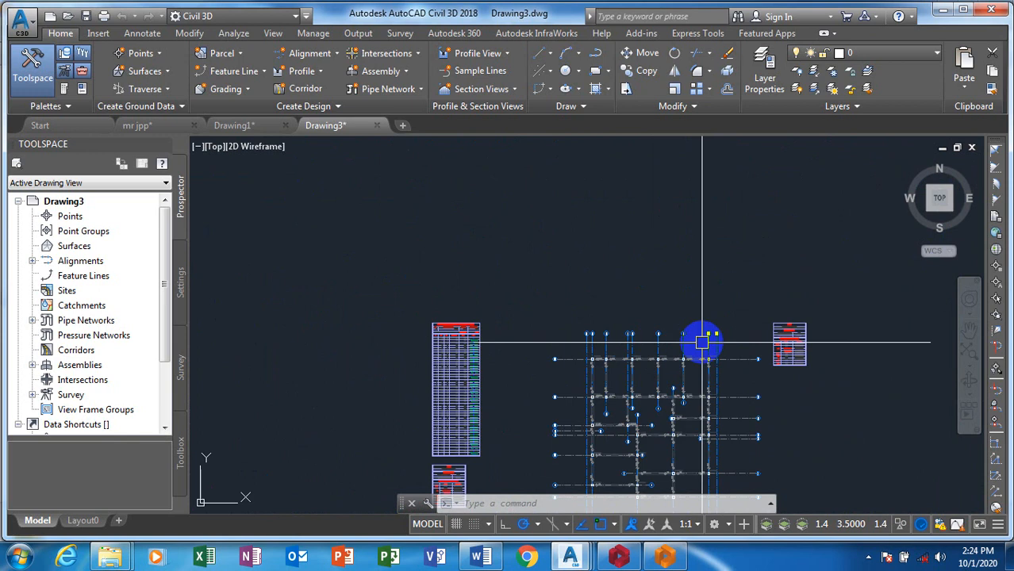
pyautogui.scroll(-6, 614, 384)
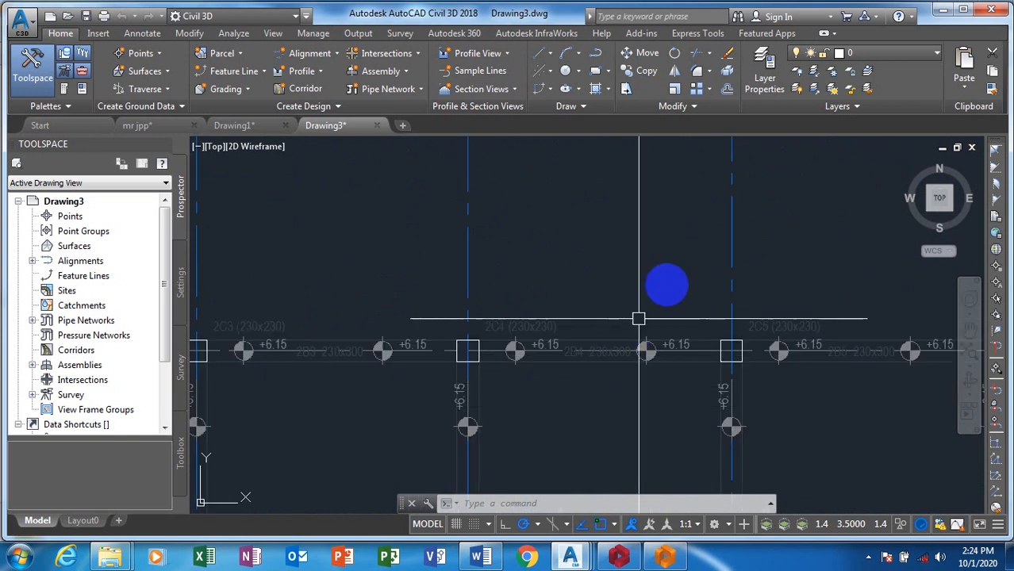
pyautogui.scroll(2, 675, 313)
pyautogui.scroll(4, 675, 314)
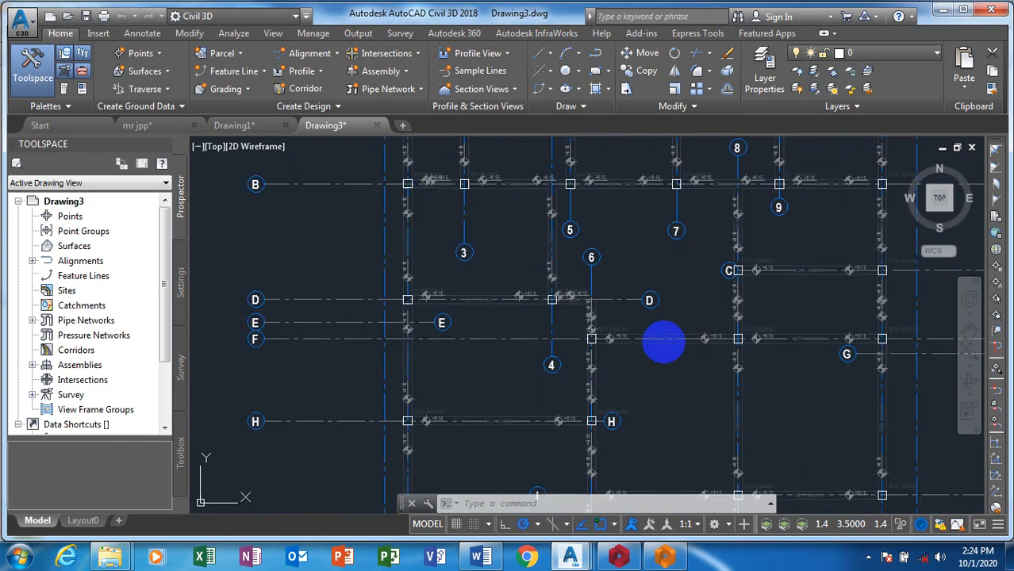
pyautogui.scroll(2, 671, 325)
pyautogui.scroll(4, 682, 333)
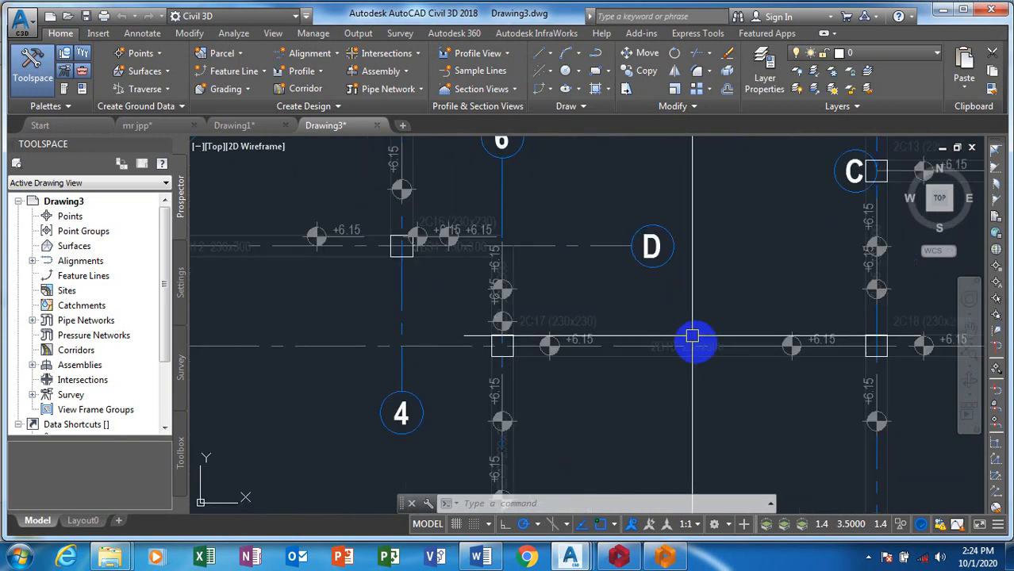
pyautogui.scroll(-8, 682, 374)
pyautogui.scroll(-4, 697, 344)
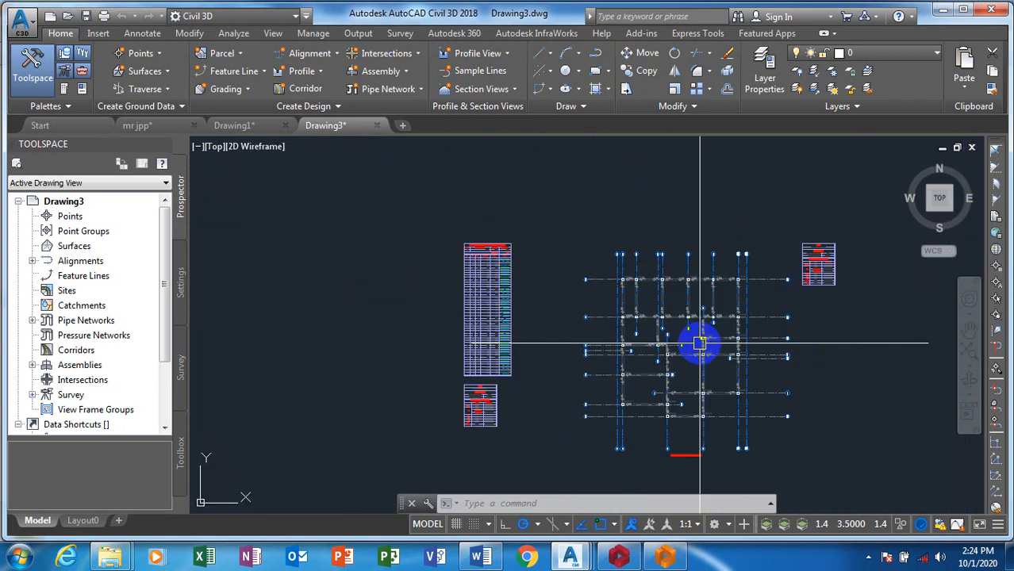
pyautogui.scroll(4, 683, 464)
pyautogui.scroll(4, 683, 464)
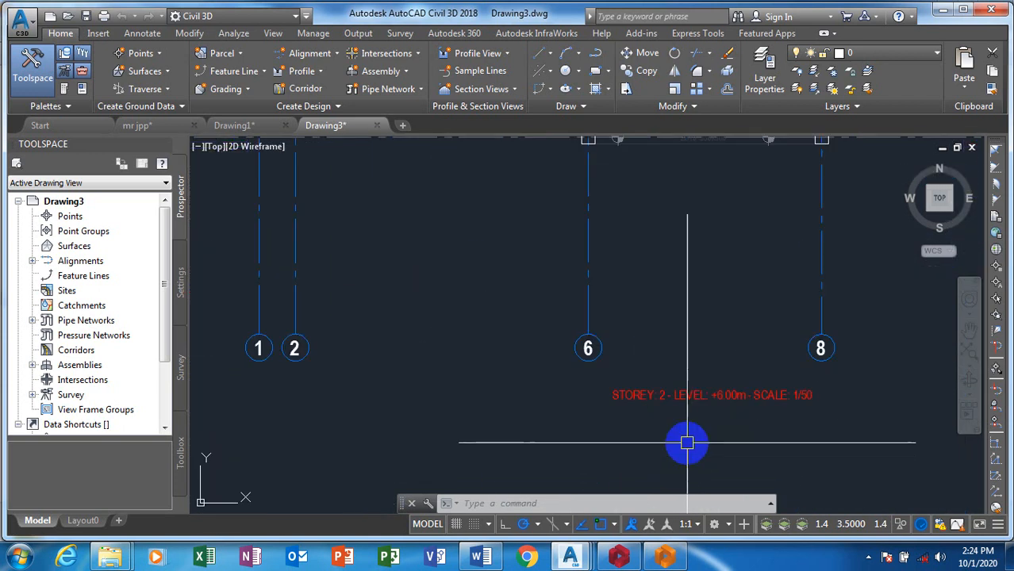
pyautogui.scroll(-8, 687, 442)
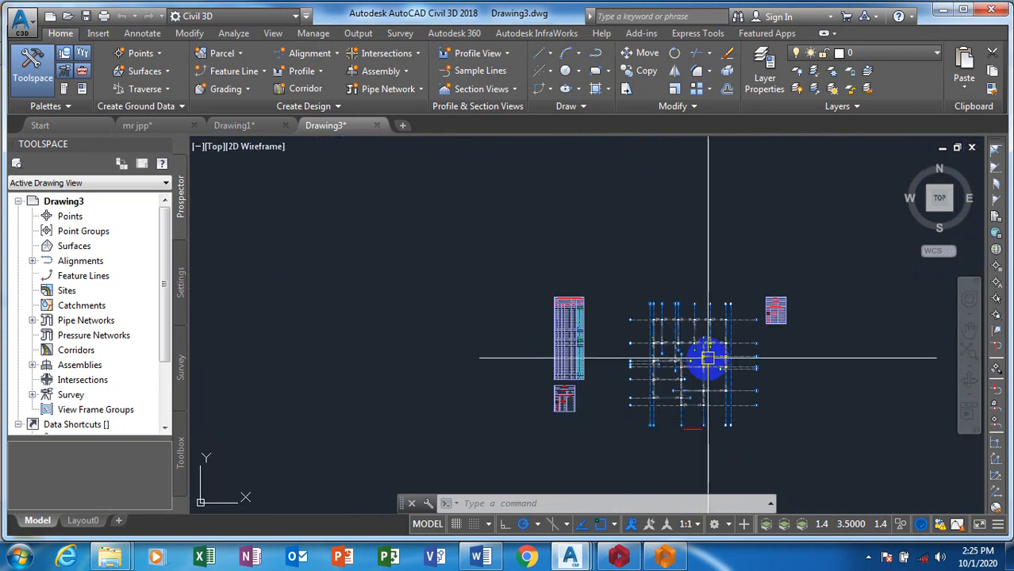
# Review the storey 2 form plan's full grid layout together with the schedule tables on both sides of it.
pyautogui.scroll(4, 696, 362)
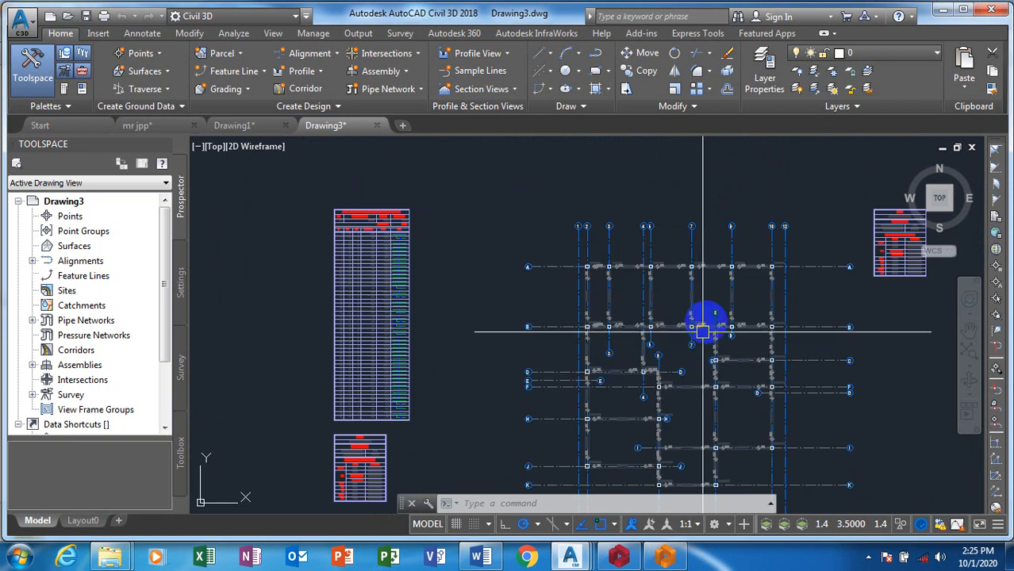
pyautogui.scroll(-4, 702, 332)
pyautogui.scroll(2, 713, 312)
pyautogui.scroll(2, 714, 311)
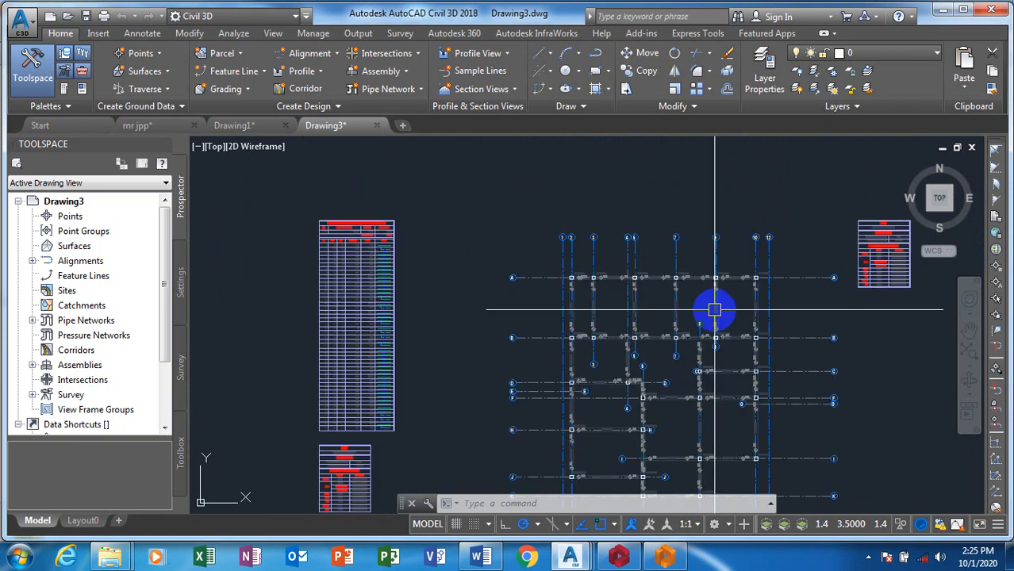
pyautogui.scroll(-4, 711, 310)
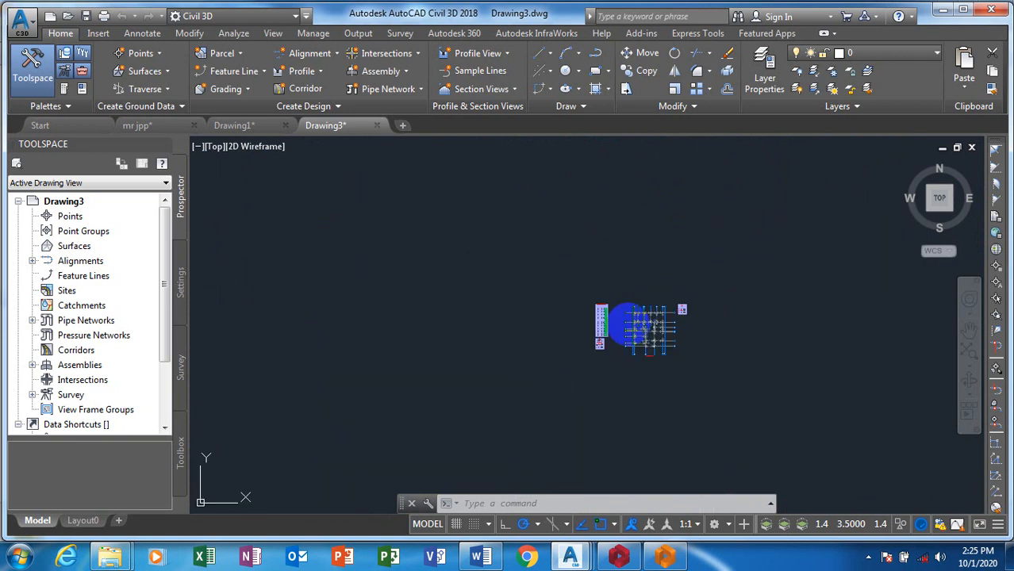
pyautogui.scroll(6, 629, 319)
pyautogui.scroll(-4, 731, 294)
pyautogui.scroll(-8, 793, 295)
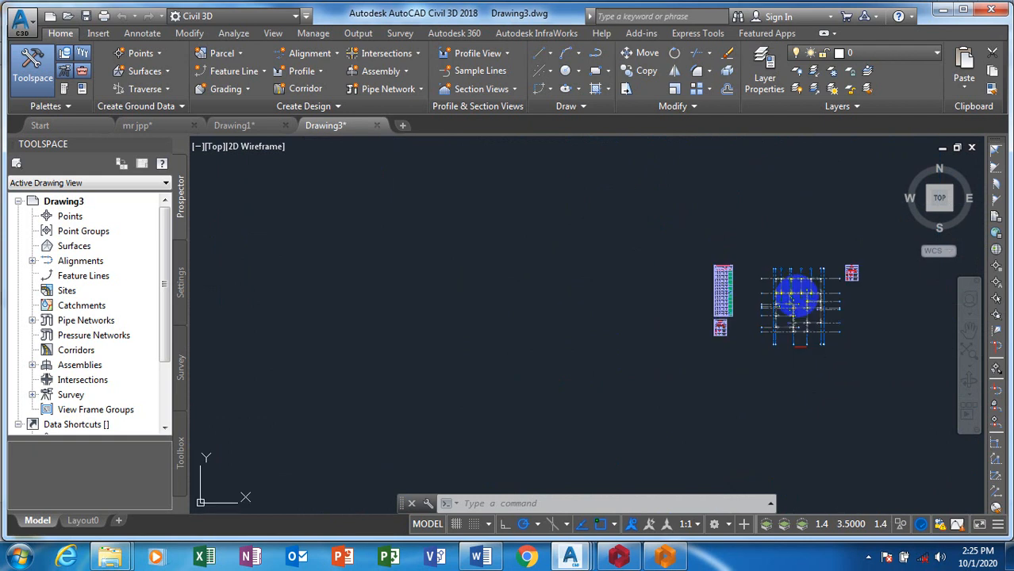
pyautogui.scroll(-5, 783, 297)
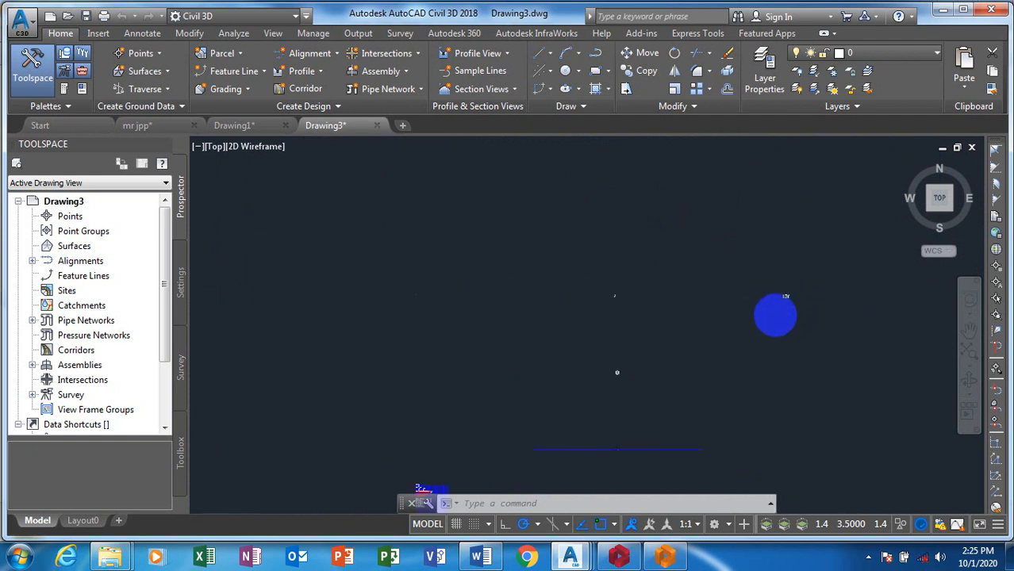
pyautogui.scroll(6, 716, 303)
pyautogui.scroll(10, 736, 266)
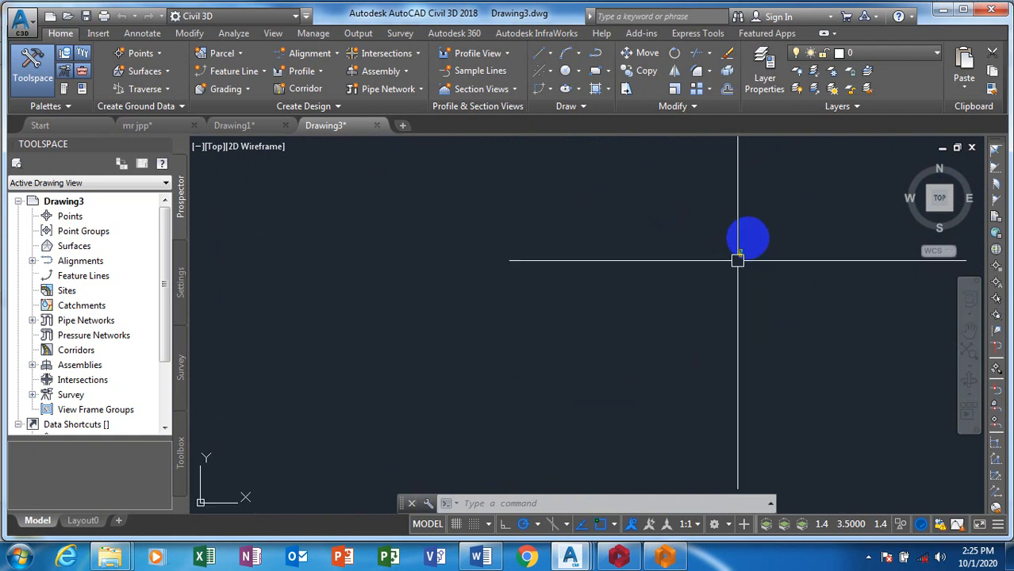
pyautogui.scroll(-4, 726, 294)
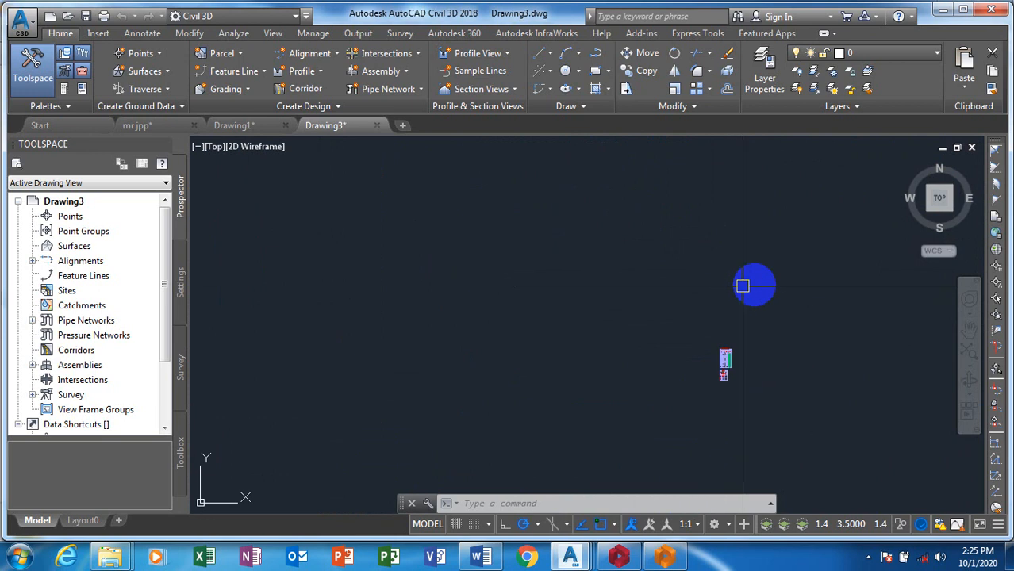
pyautogui.scroll(-6, 749, 288)
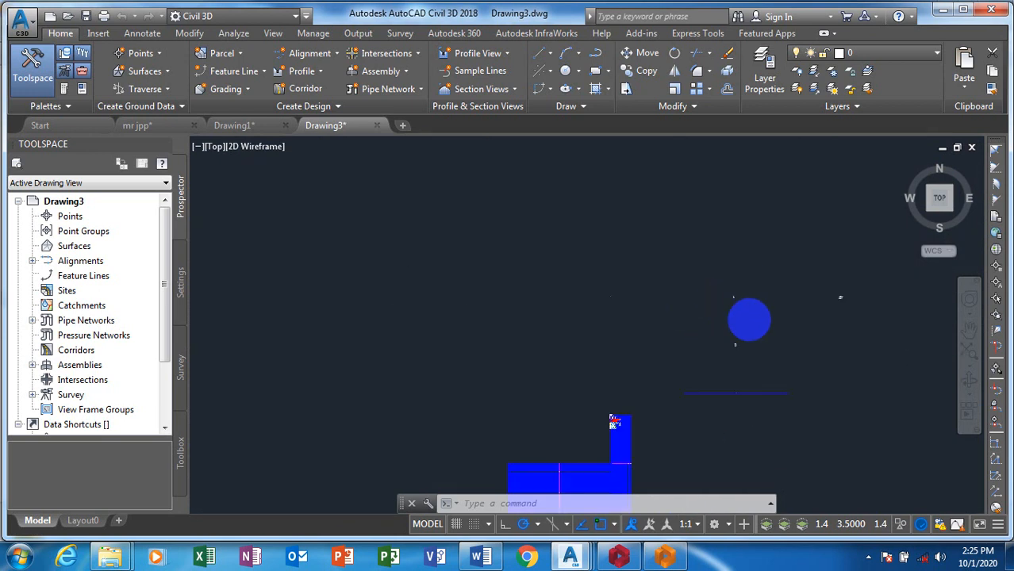
pyautogui.scroll(2, 654, 398)
pyautogui.scroll(10, 716, 361)
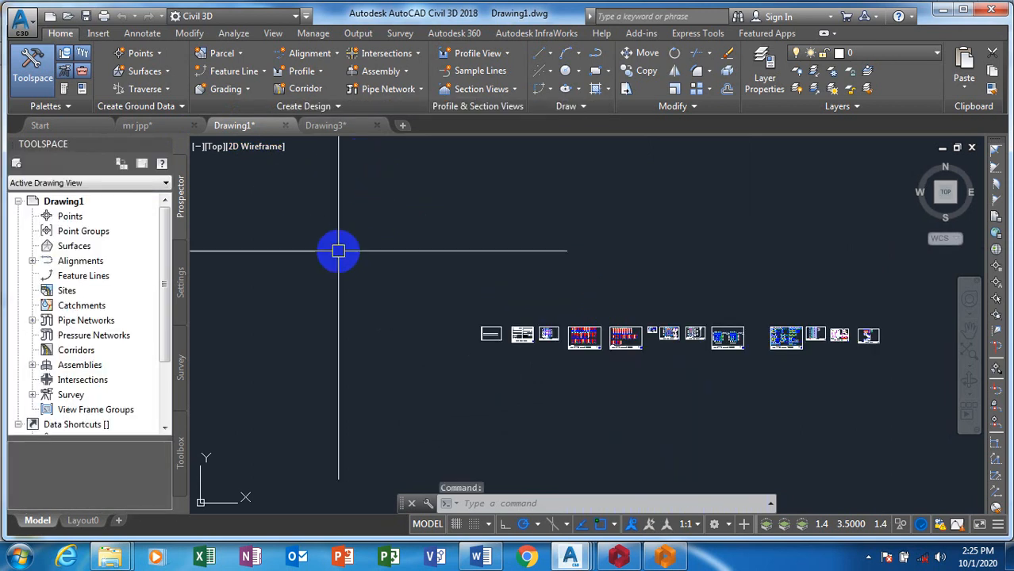
# Compare the overall layout of the plans and elevations in Drawing3 with the framed sheets in Drawing1.
pyautogui.click(353, 129)
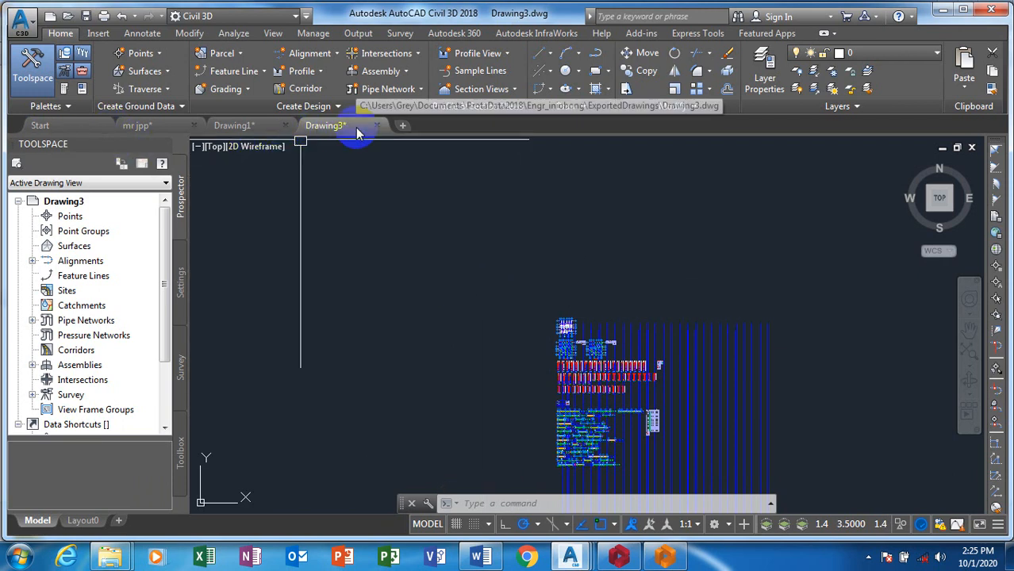
pyautogui.click(596, 284)
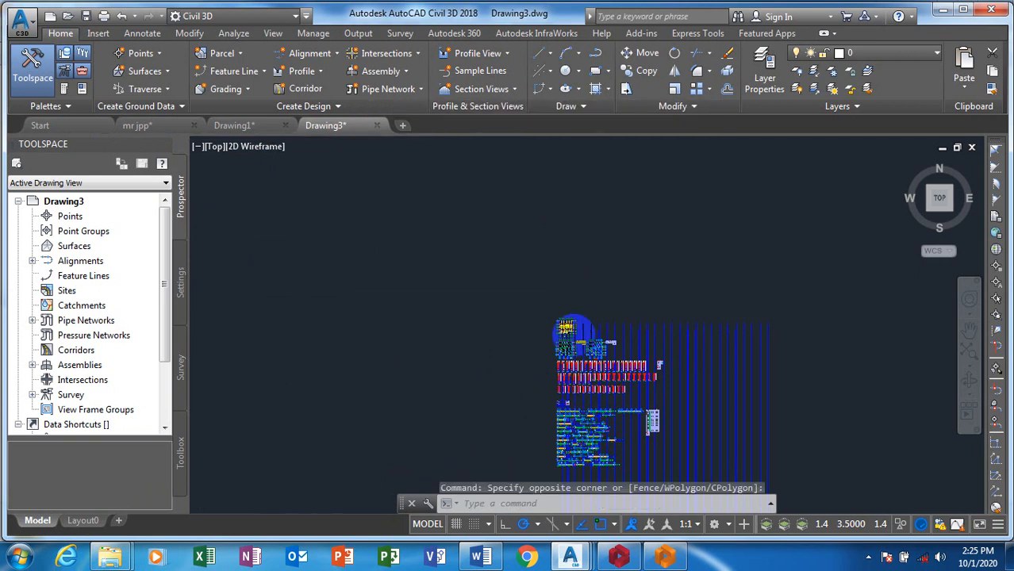
pyautogui.scroll(6, 572, 331)
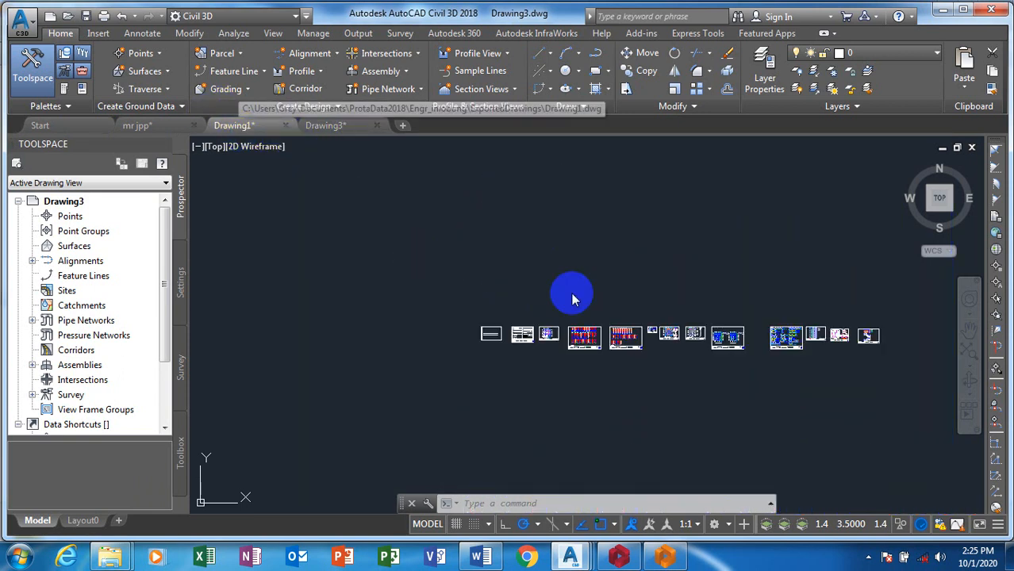
pyautogui.click(341, 129)
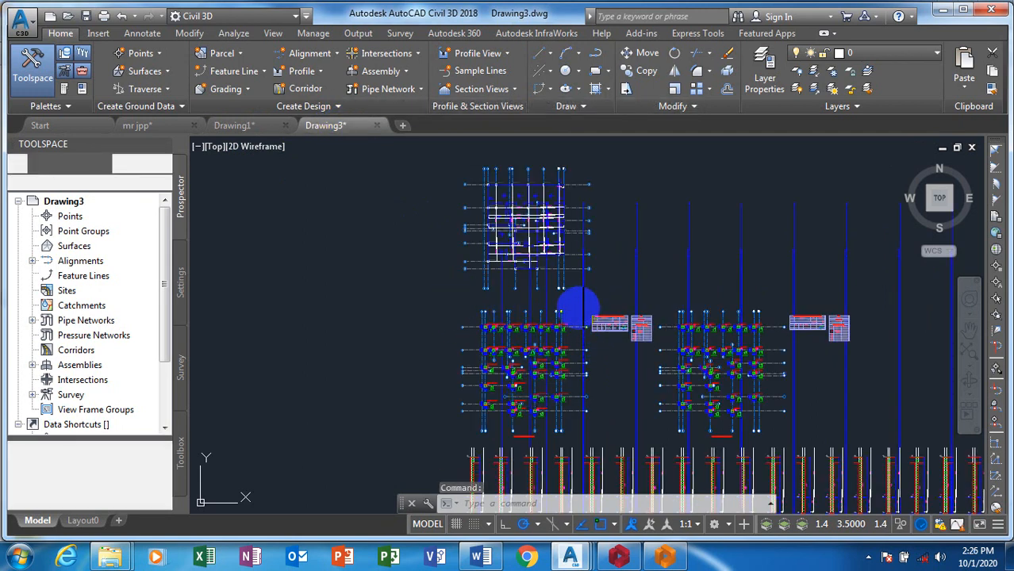
pyautogui.click(555, 312)
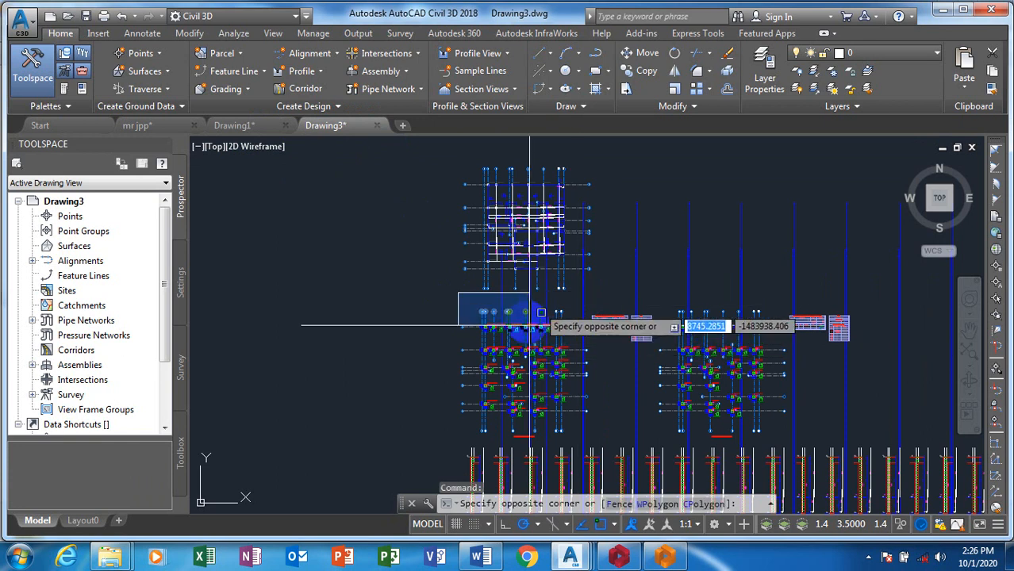
pyautogui.moveTo(569, 302)
pyautogui.mouseDown()
pyautogui.moveTo(413, 436)
pyautogui.moveTo(407, 396)
pyautogui.moveTo(444, 373)
pyautogui.moveTo(421, 374)
pyautogui.mouseUp()
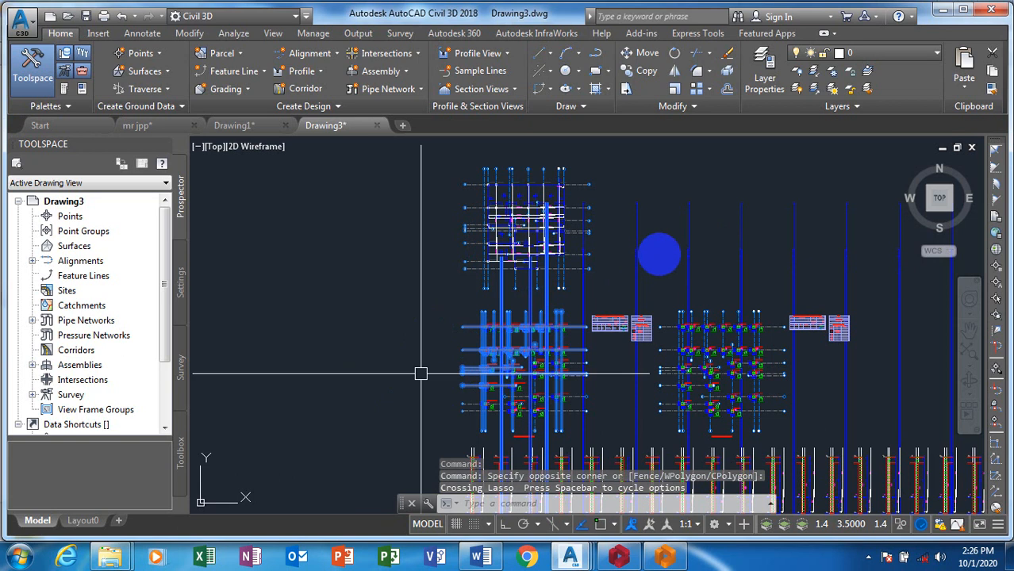
pyautogui.press('Escape')
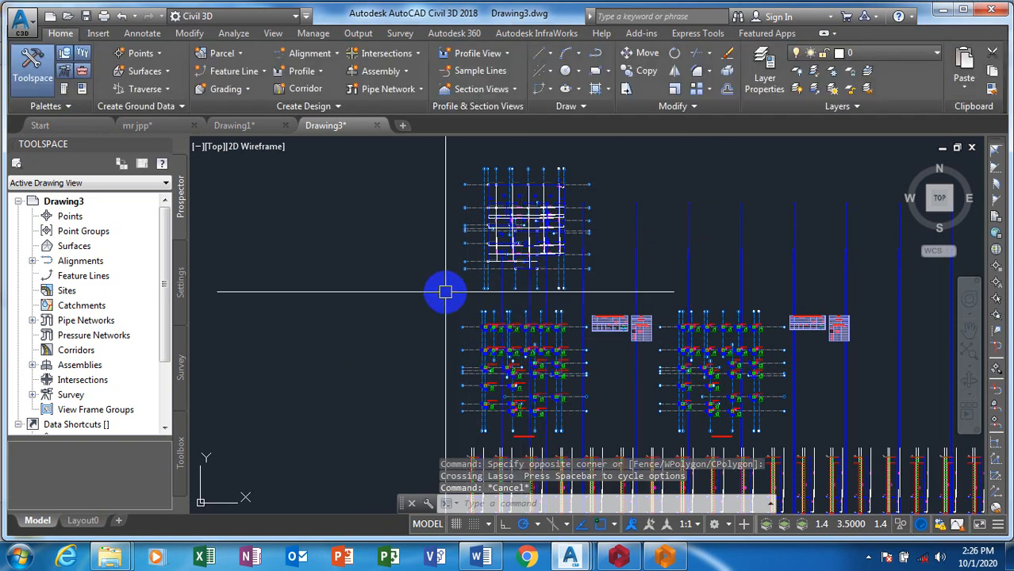
# Copy the first form plan below the foundation plan in Drawing3 to the clipboard with a base point on the plan.
pyautogui.rightClick(445, 298)
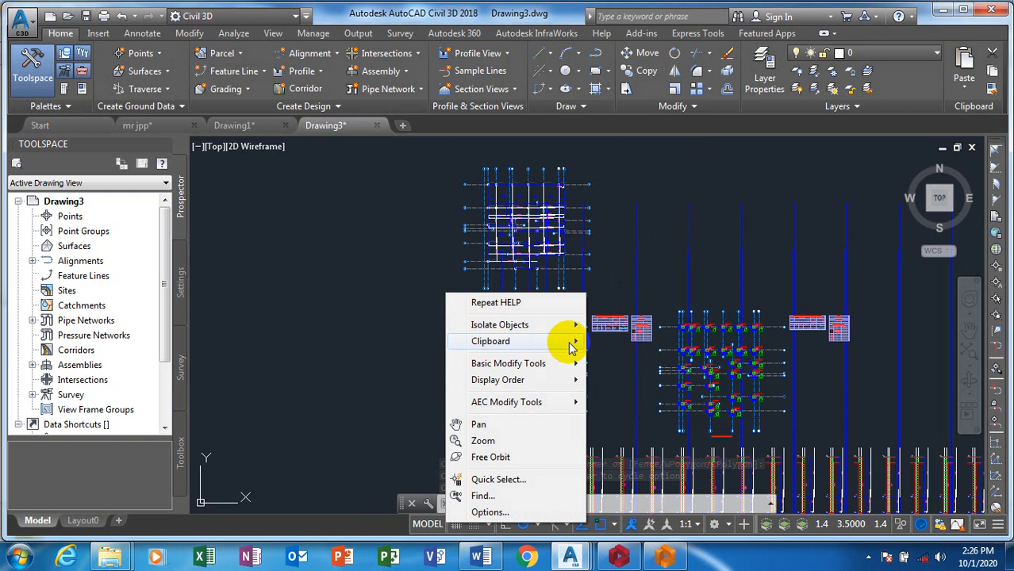
pyautogui.moveTo(571, 346)
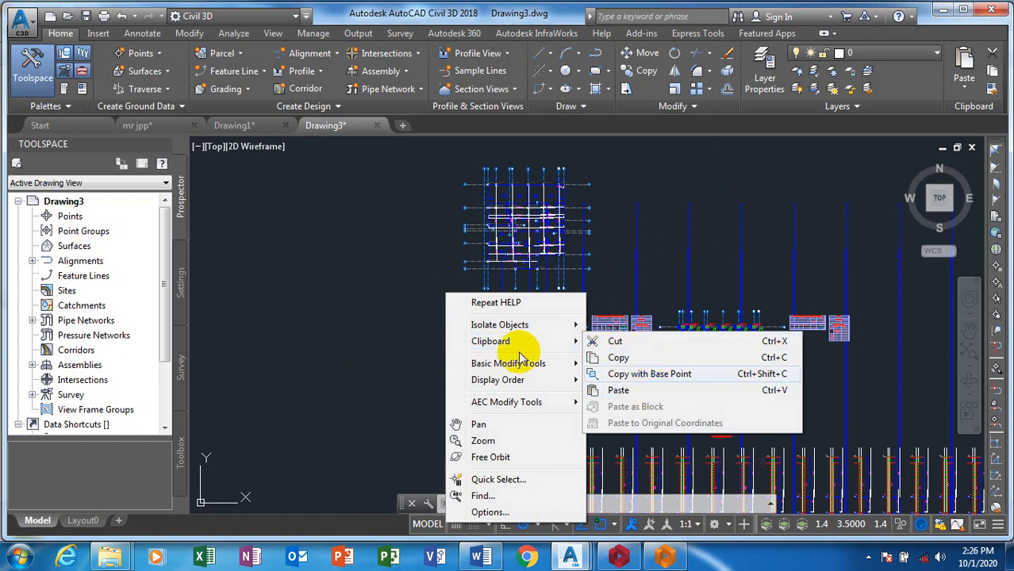
pyautogui.click(568, 341)
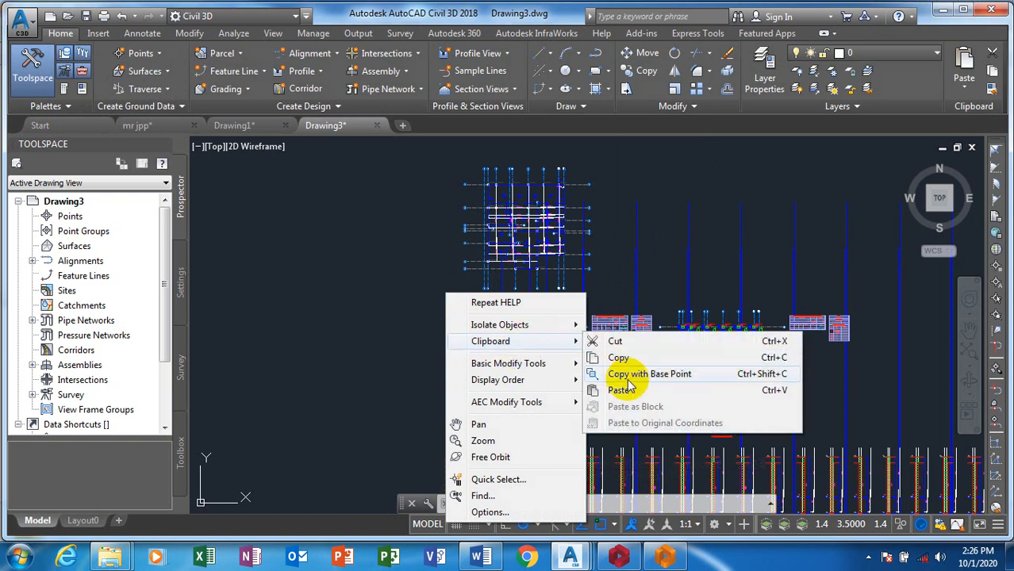
pyautogui.click(661, 375)
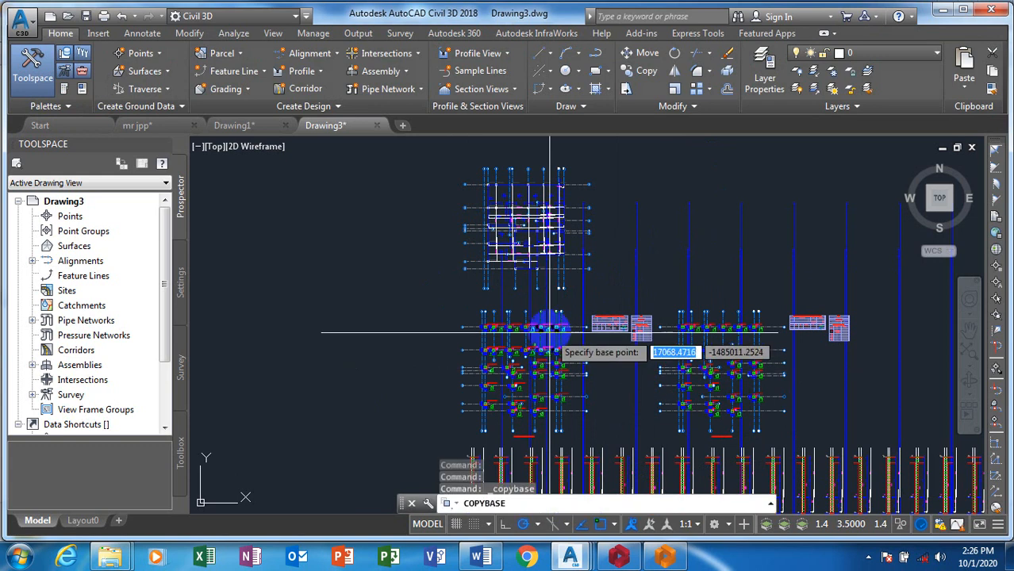
pyautogui.click(558, 403)
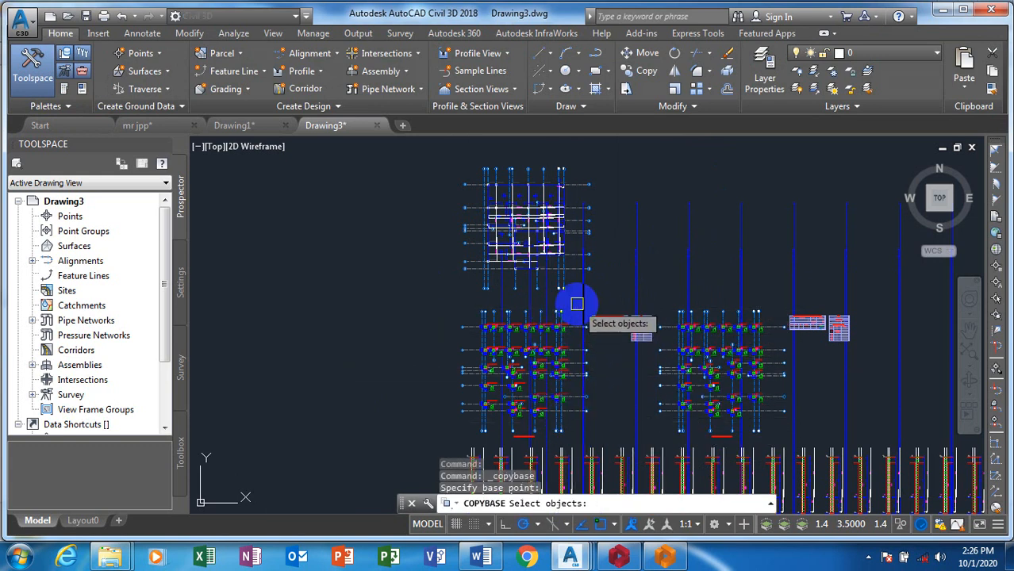
pyautogui.click(482, 385)
pyautogui.click(571, 308)
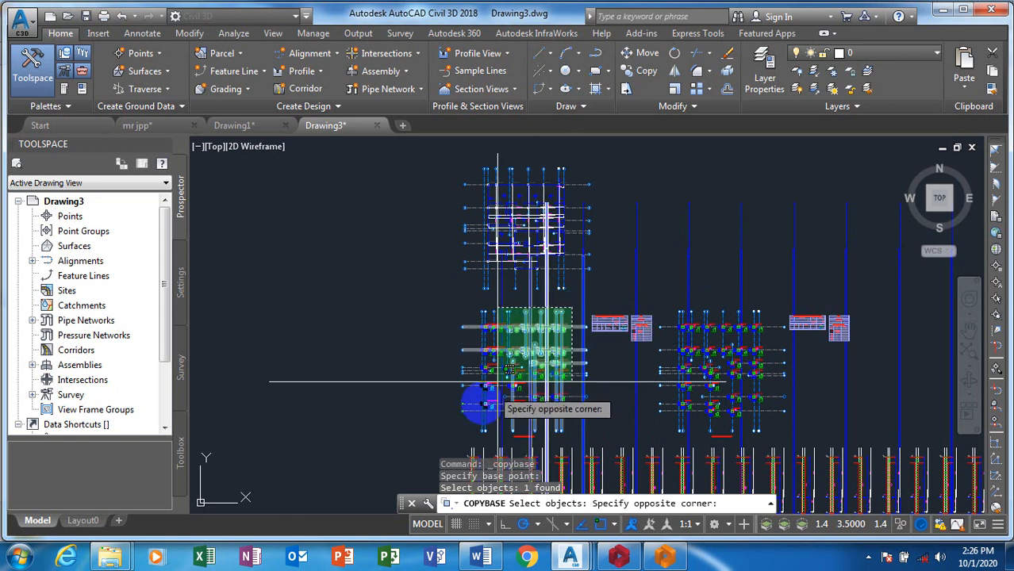
pyautogui.click(447, 418)
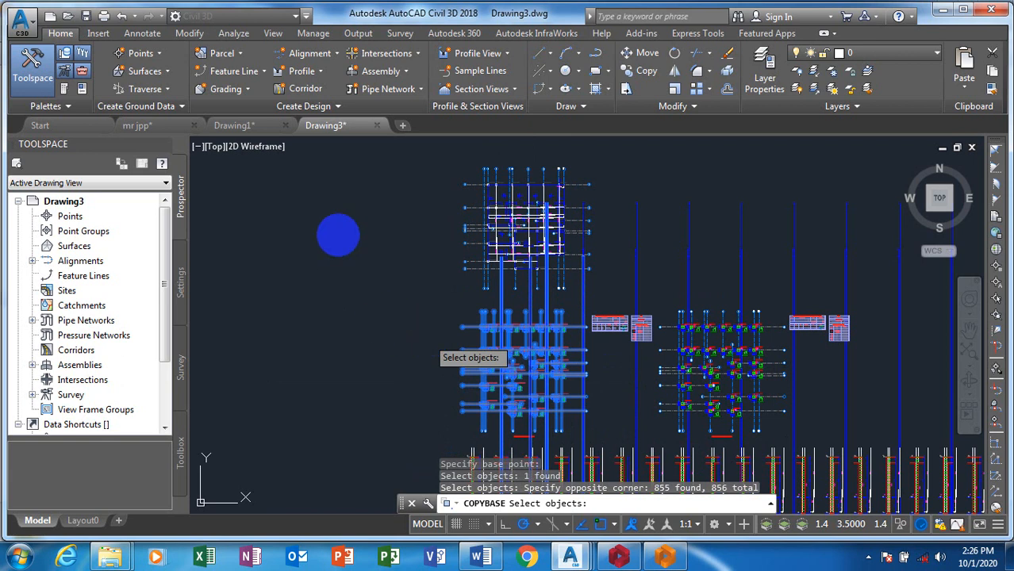
pyautogui.press('Return')
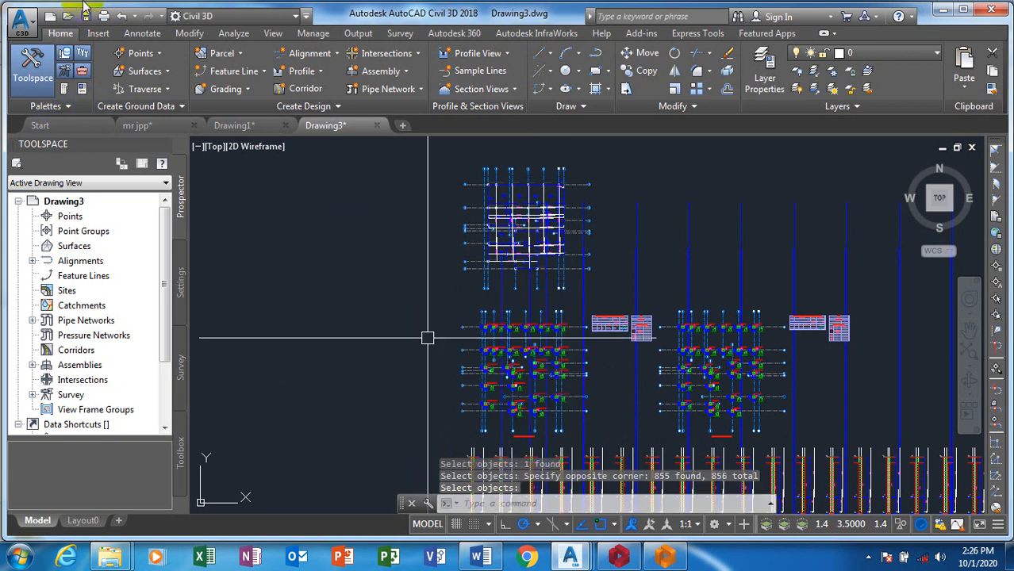
# Paste the copied form plan into Drawing1, in the empty area before the row of framed sheets.
pyautogui.click(242, 127)
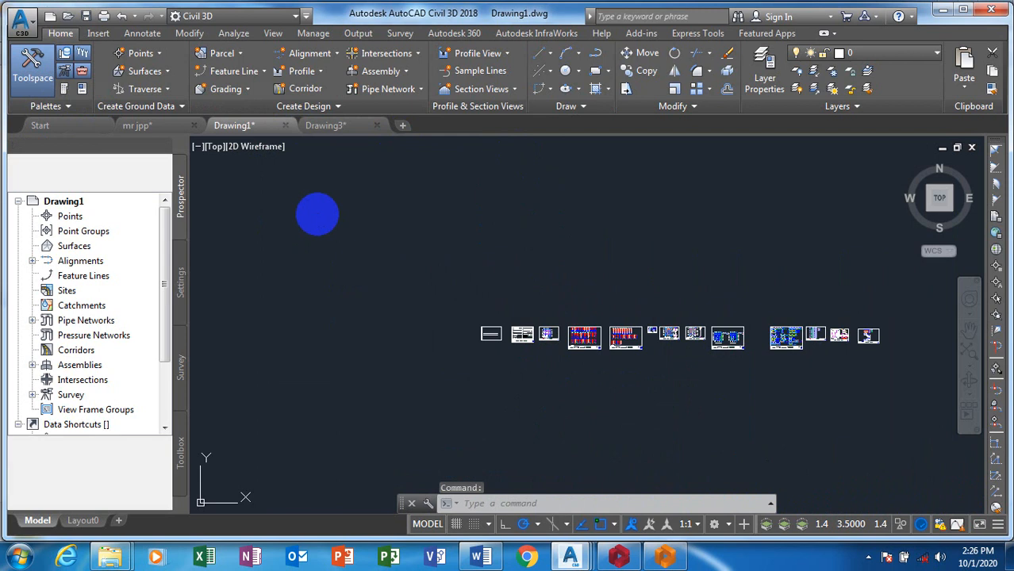
pyautogui.click(354, 268)
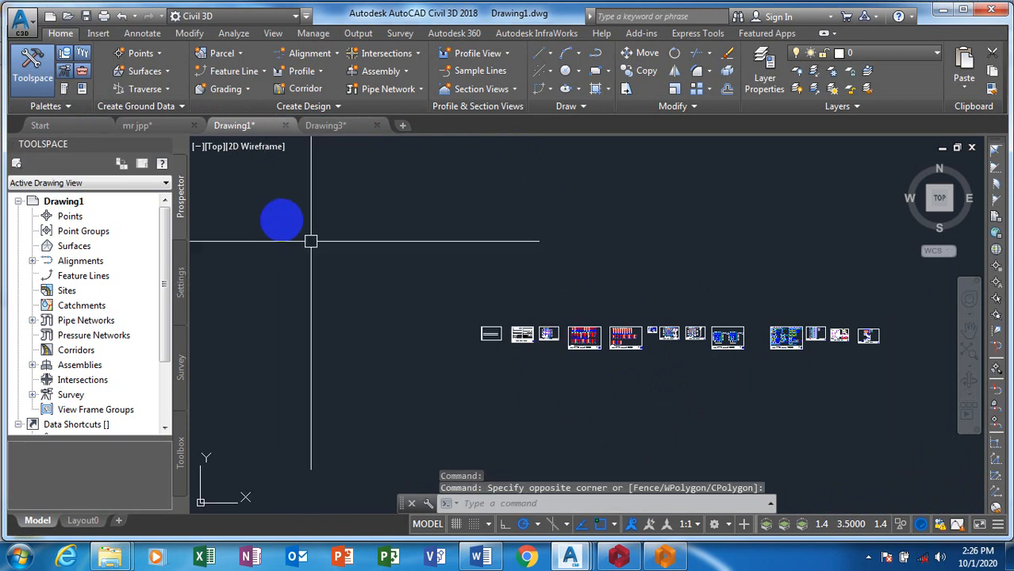
pyautogui.rightClick(282, 226)
pyautogui.click(343, 275)
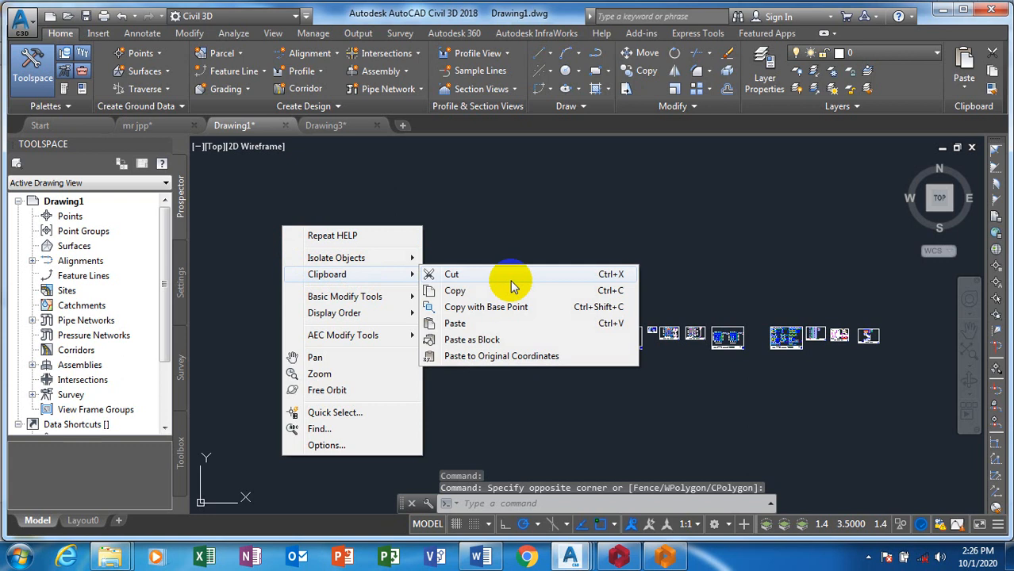
pyautogui.click(519, 324)
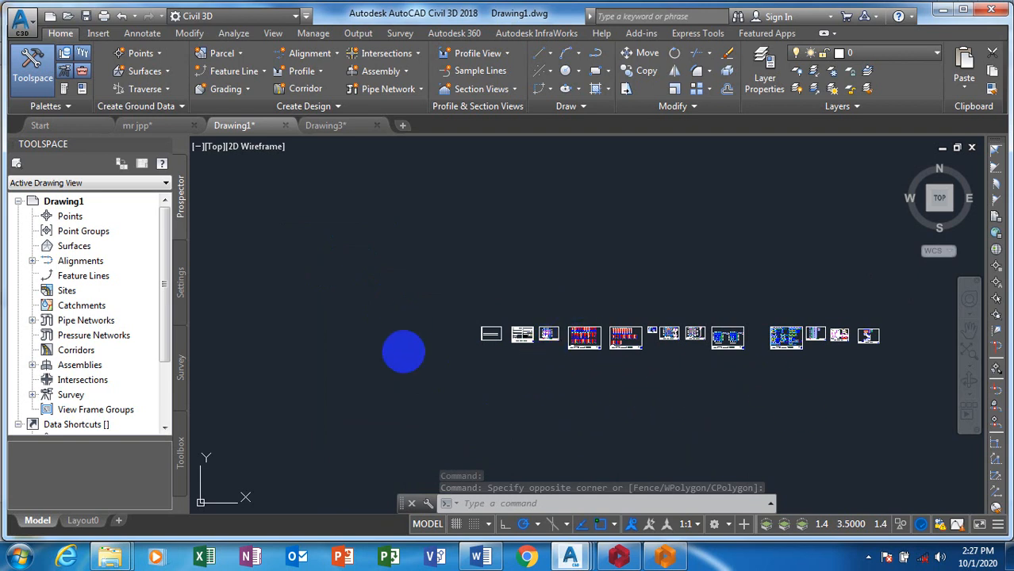
pyautogui.hotkey('ctrl', 'v')
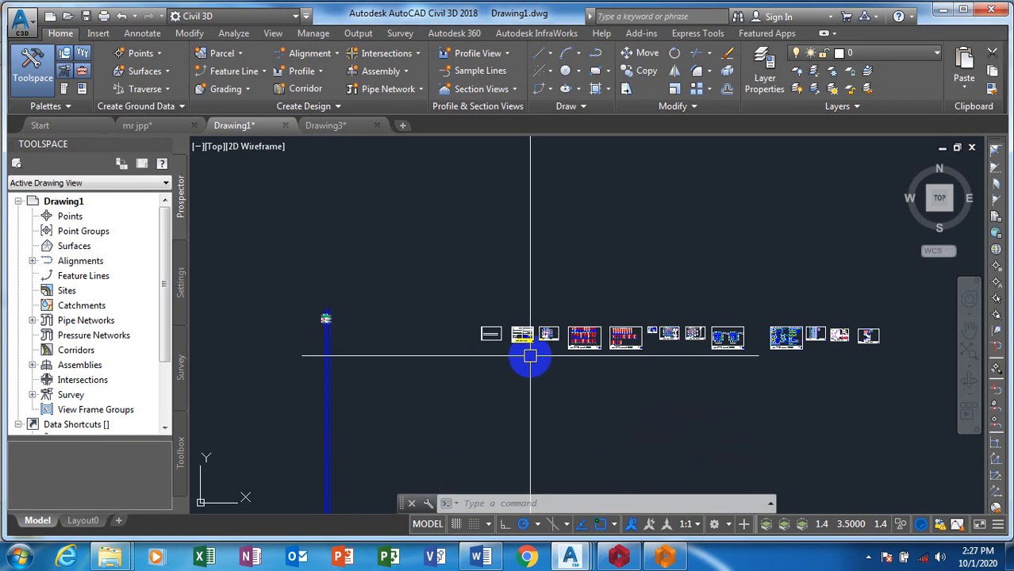
# Examine the Structural Working Drawing cover sheet and the General Notes on discrepancies, dimensions, site preparation and excavation.
pyautogui.scroll(8, 529, 341)
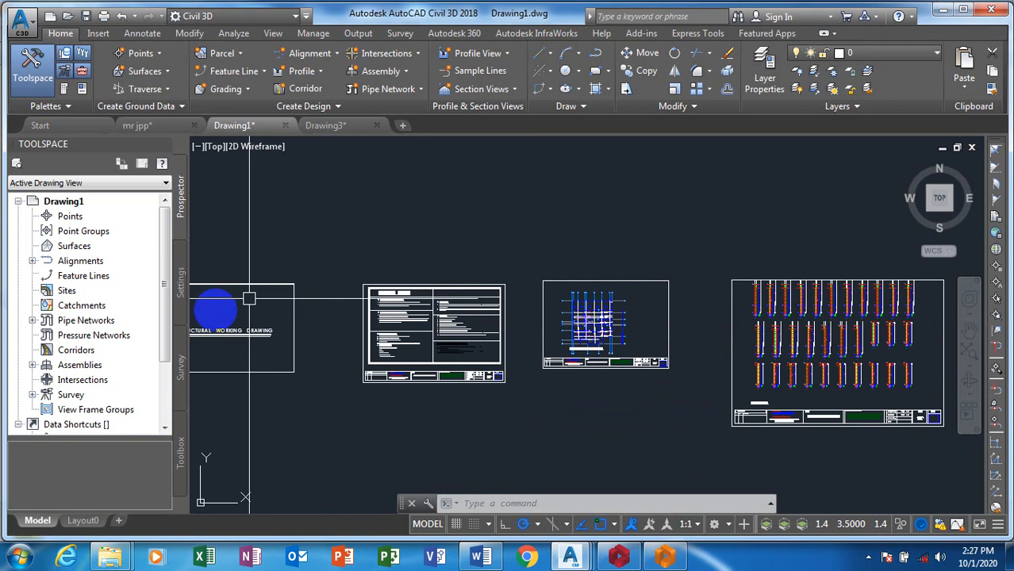
pyautogui.scroll(4, 190, 339)
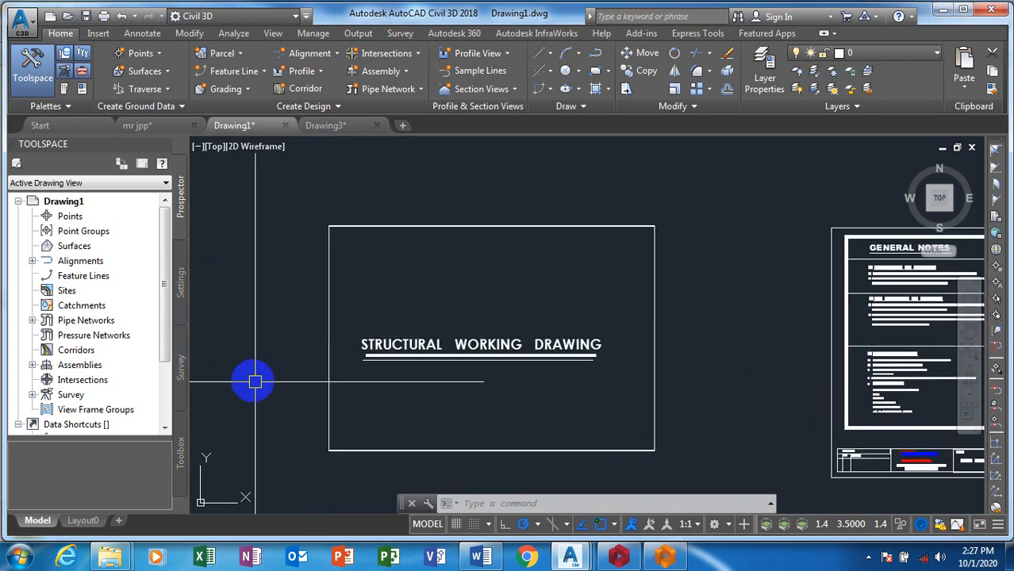
pyautogui.scroll(-1, 163, 366)
pyautogui.scroll(-2, 376, 336)
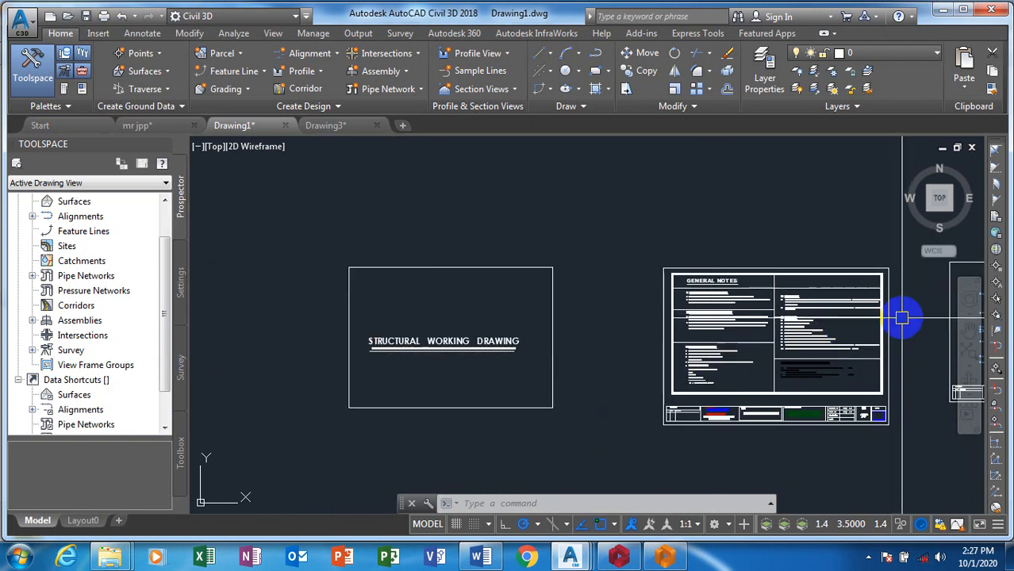
pyautogui.scroll(4, 902, 318)
pyautogui.scroll(6, 341, 286)
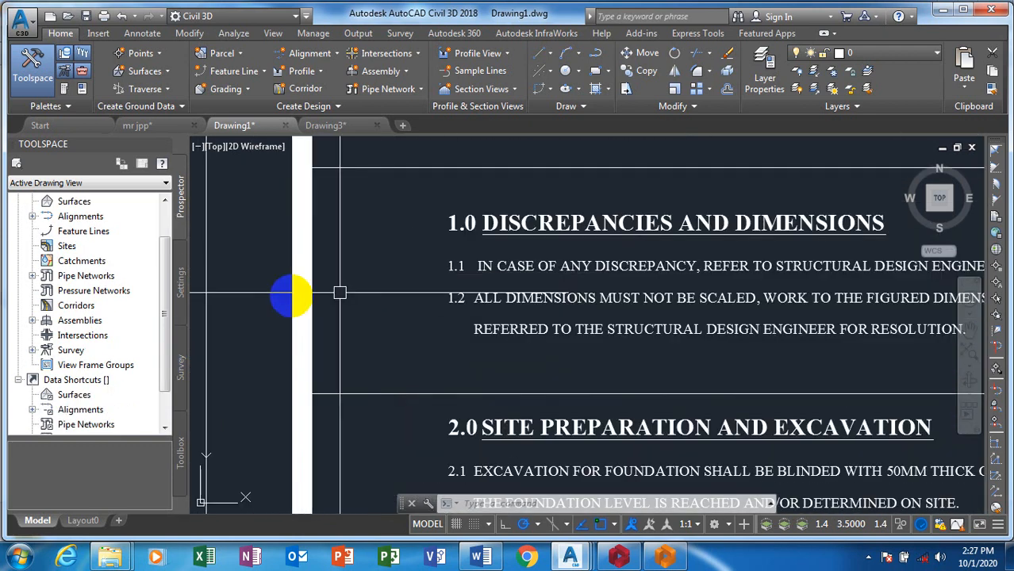
pyautogui.scroll(-1, 339, 293)
pyautogui.scroll(1, 365, 299)
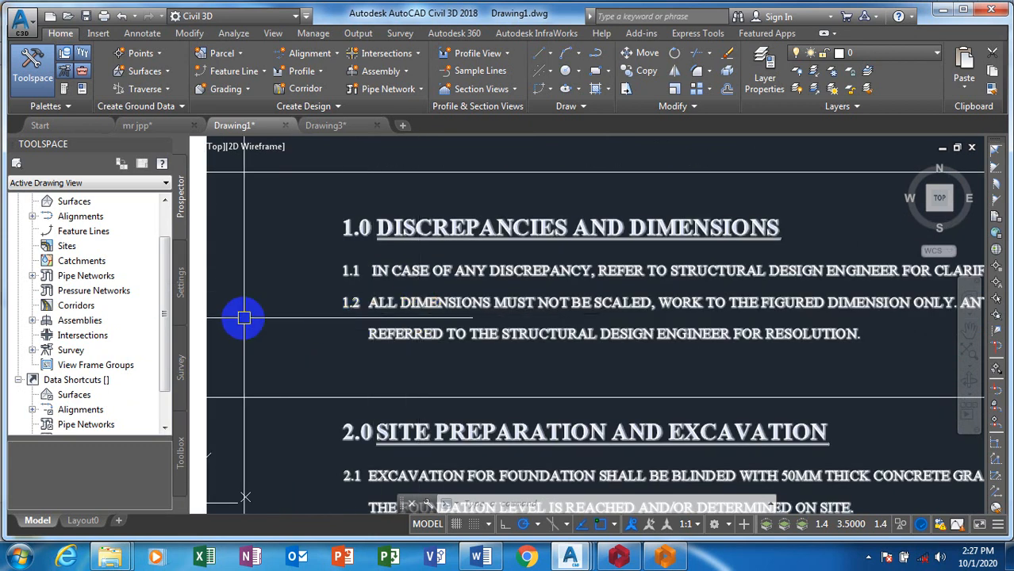
pyautogui.scroll(-1, 544, 310)
pyautogui.scroll(1, 557, 313)
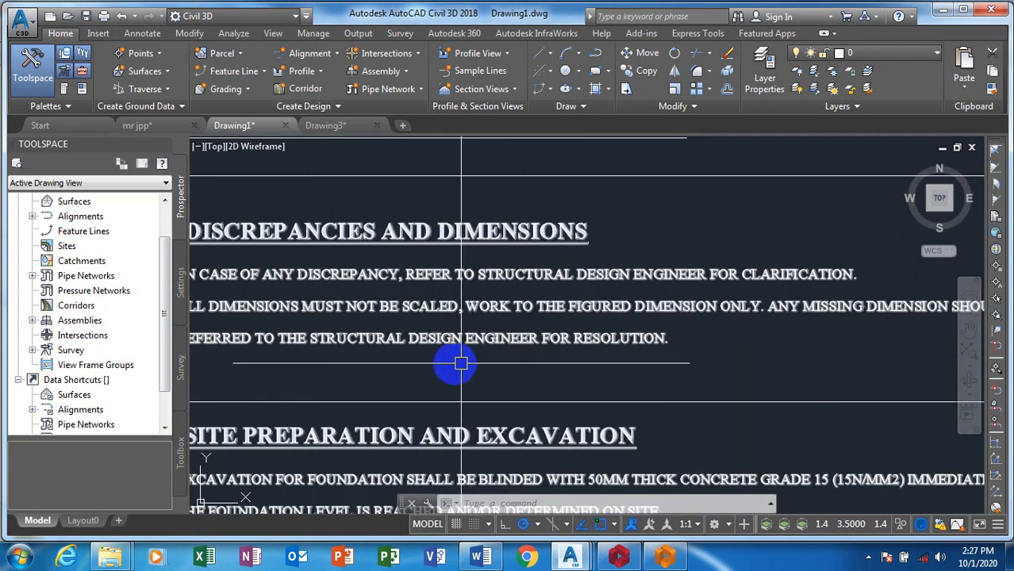
pyautogui.scroll(-1, 756, 357)
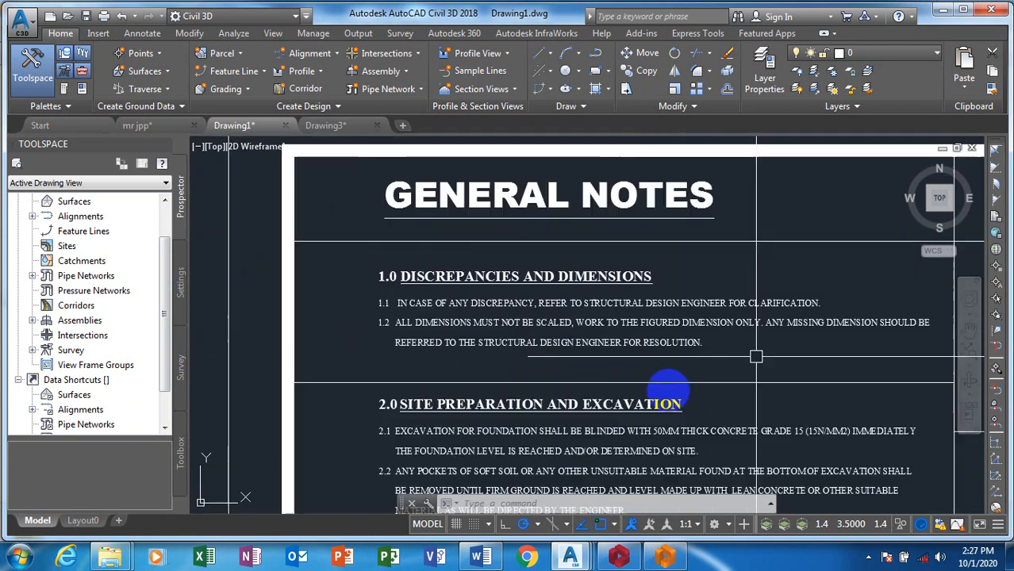
# Review the General Notes sheet layout and read section 4.0 on concrete above the roof truss steel notes.
pyautogui.scroll(-2, 430, 283)
pyautogui.scroll(-1, 704, 392)
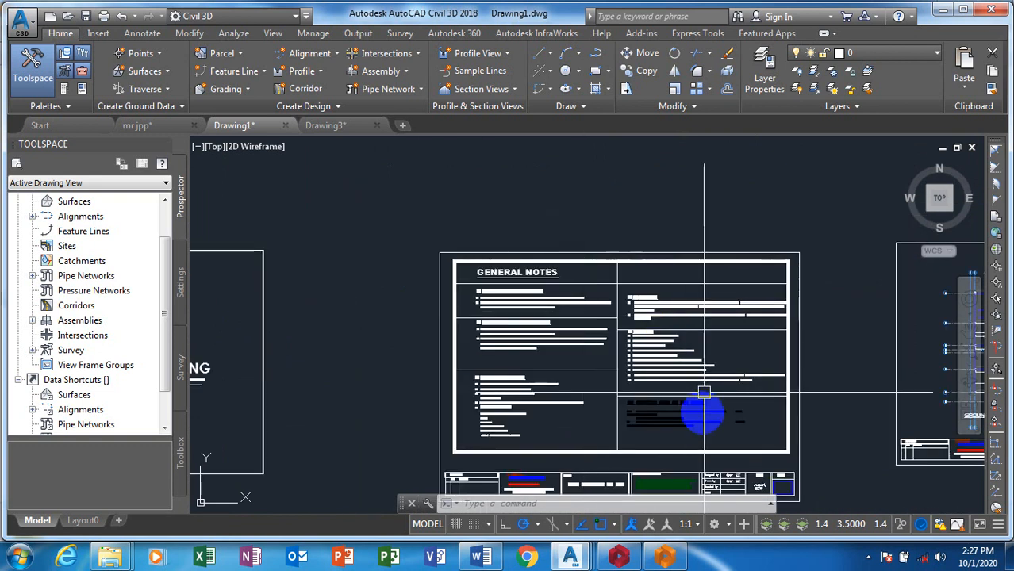
pyautogui.scroll(5, 703, 392)
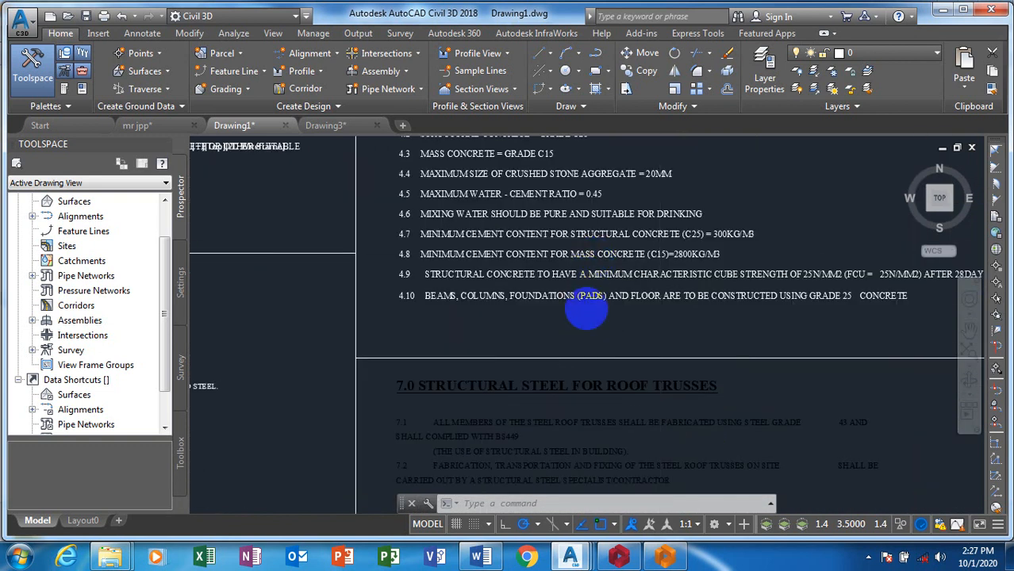
pyautogui.scroll(-1, 571, 238)
pyautogui.scroll(3, 579, 127)
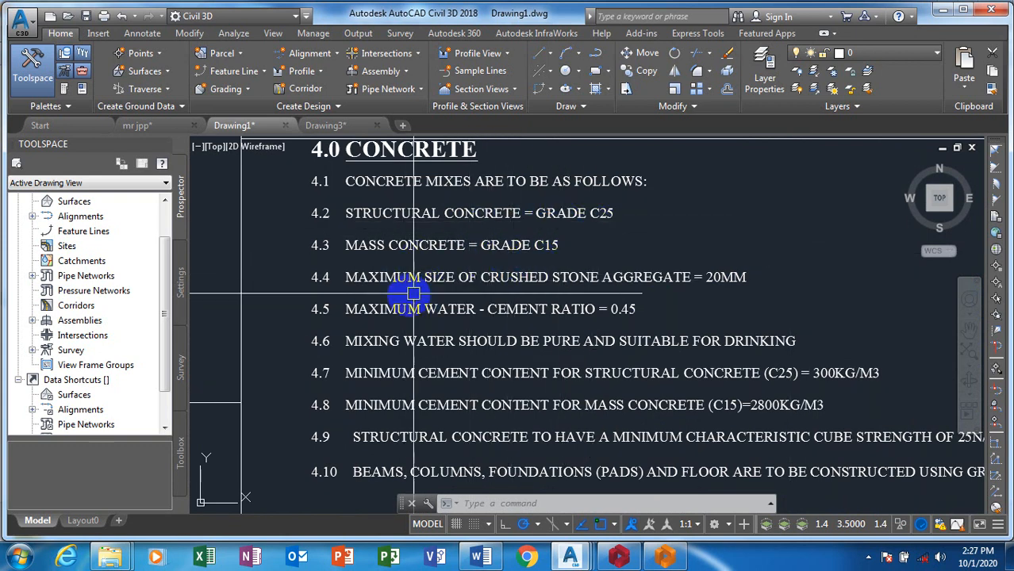
# Read section 7.0 of the General Notes sheet on structural steel for the roof.
pyautogui.scroll(-5, 398, 251)
pyautogui.scroll(-2, 329, 250)
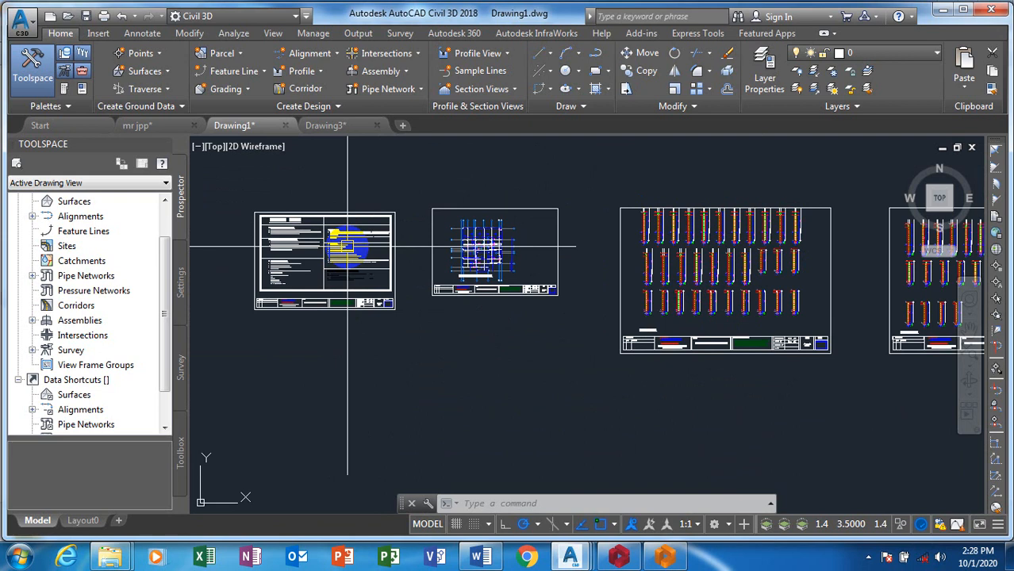
pyautogui.scroll(10, 291, 310)
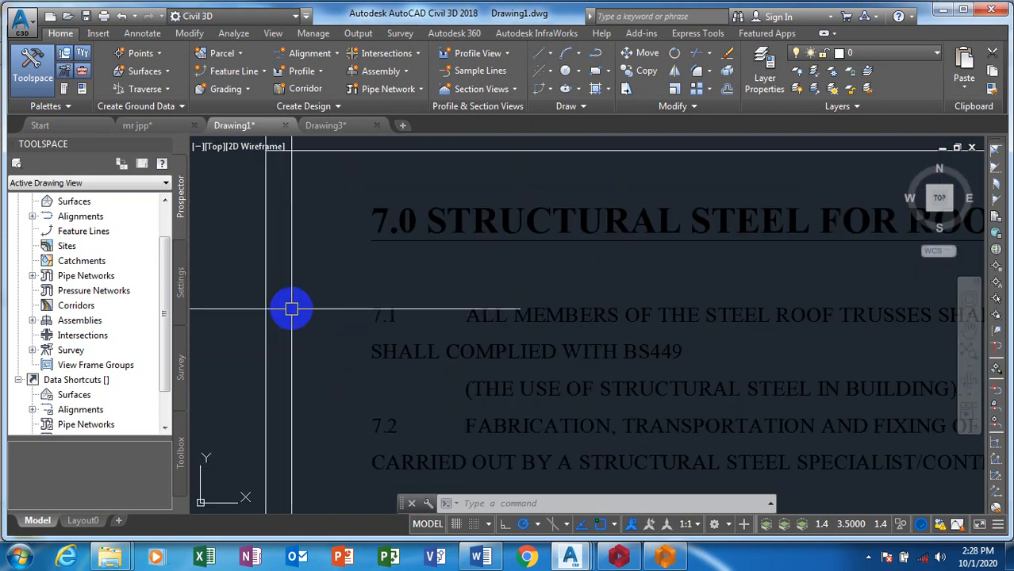
pyautogui.scroll(-9, 289, 306)
pyautogui.scroll(-4, 286, 303)
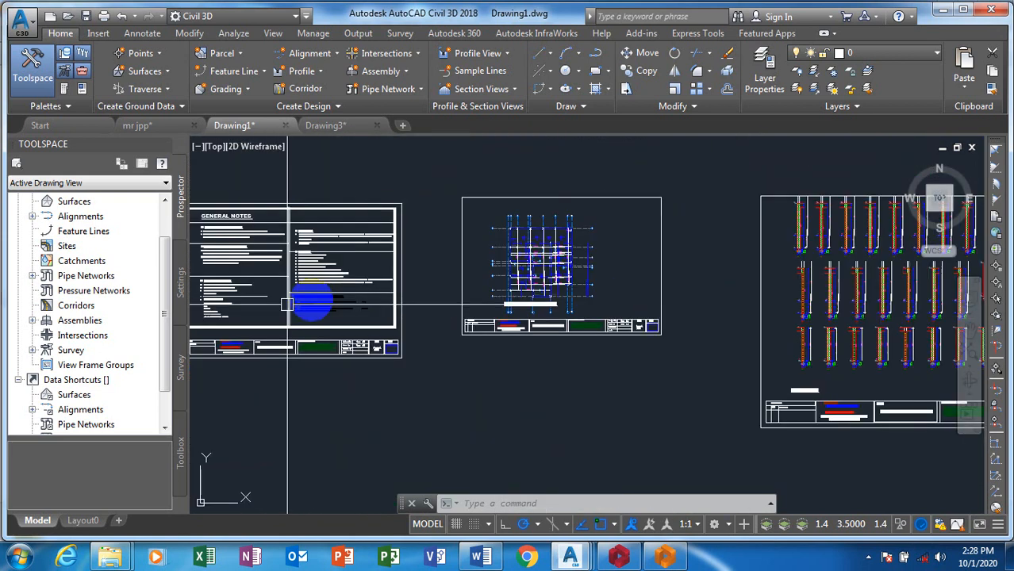
# Examine the Ground Foundation Layout sheet, including its rebar lines, grid labels and title.
pyautogui.scroll(4, 500, 252)
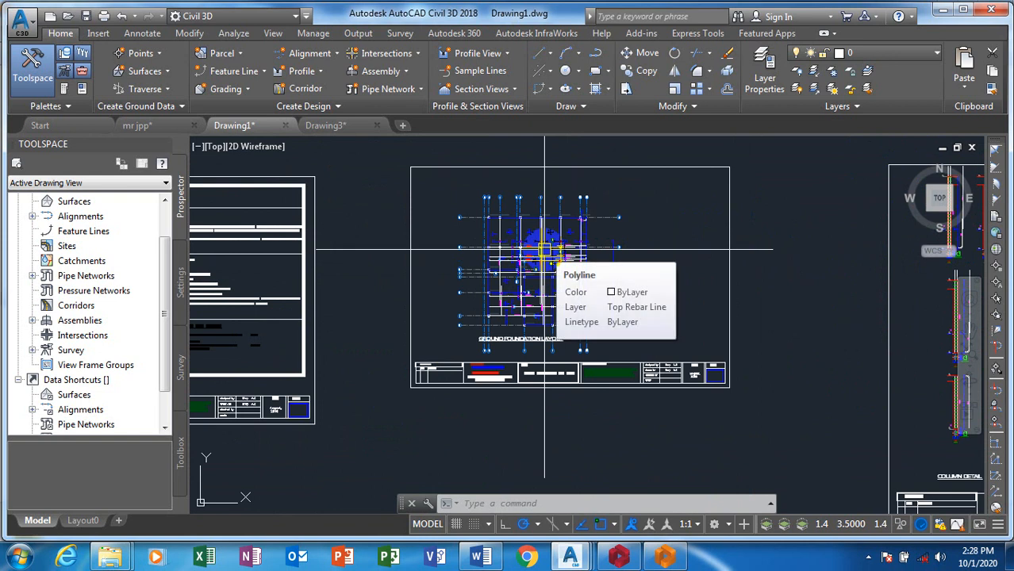
pyautogui.scroll(7, 515, 338)
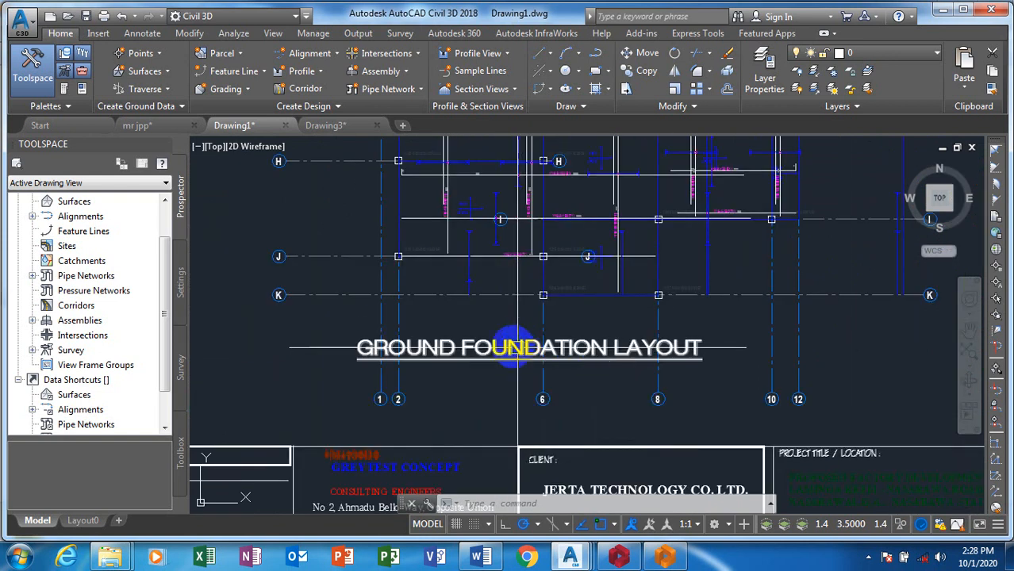
pyautogui.scroll(-6, 513, 347)
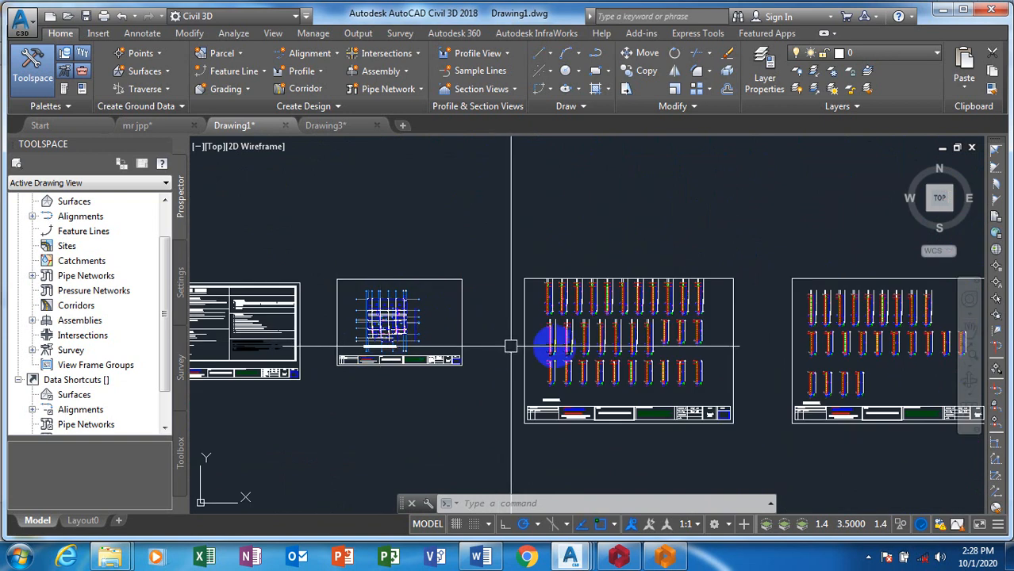
# Examine the three rows of column elevations on the first Column Detail sheet.
pyautogui.scroll(5, 649, 337)
pyautogui.scroll(-3, 647, 322)
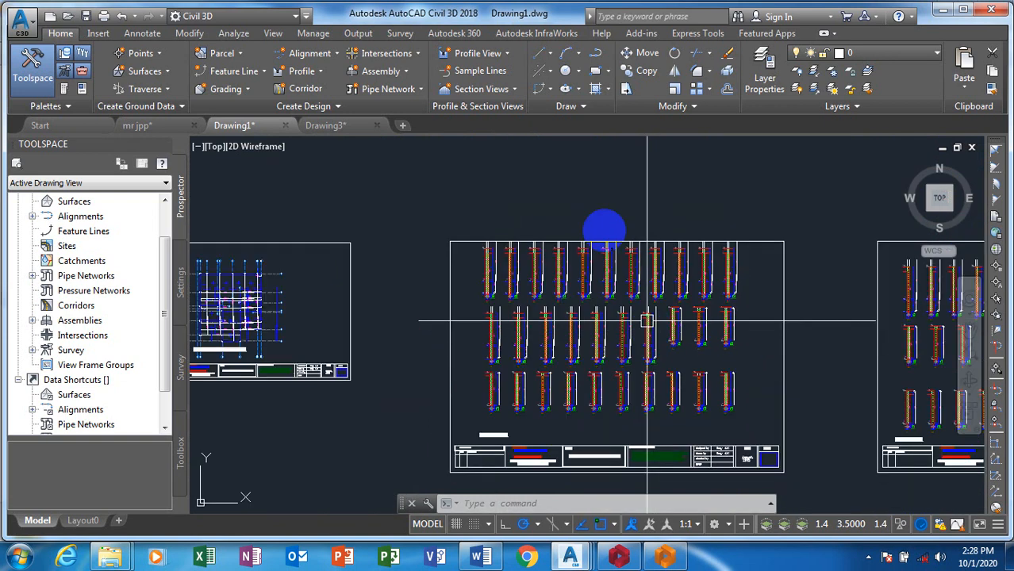
pyautogui.scroll(4, 595, 255)
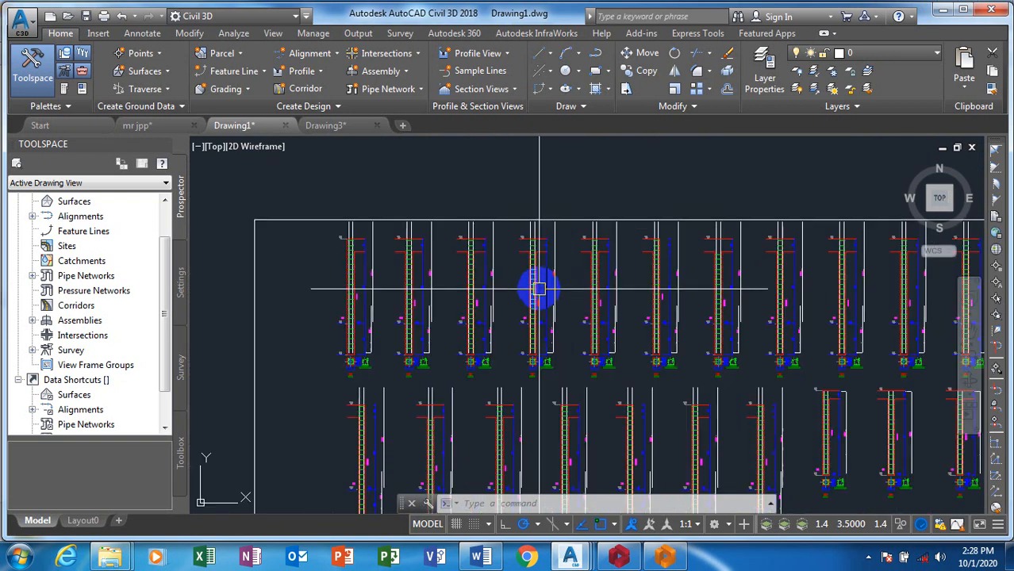
pyautogui.scroll(-2, 414, 276)
pyautogui.scroll(4, 414, 276)
pyautogui.scroll(-5, 362, 207)
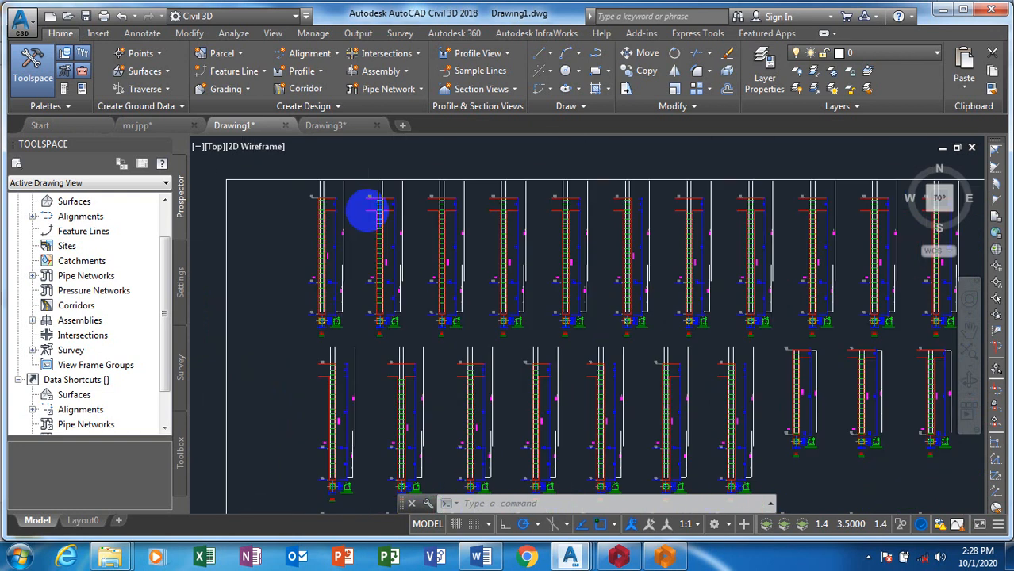
pyautogui.scroll(-3, 368, 212)
pyautogui.scroll(3, 369, 217)
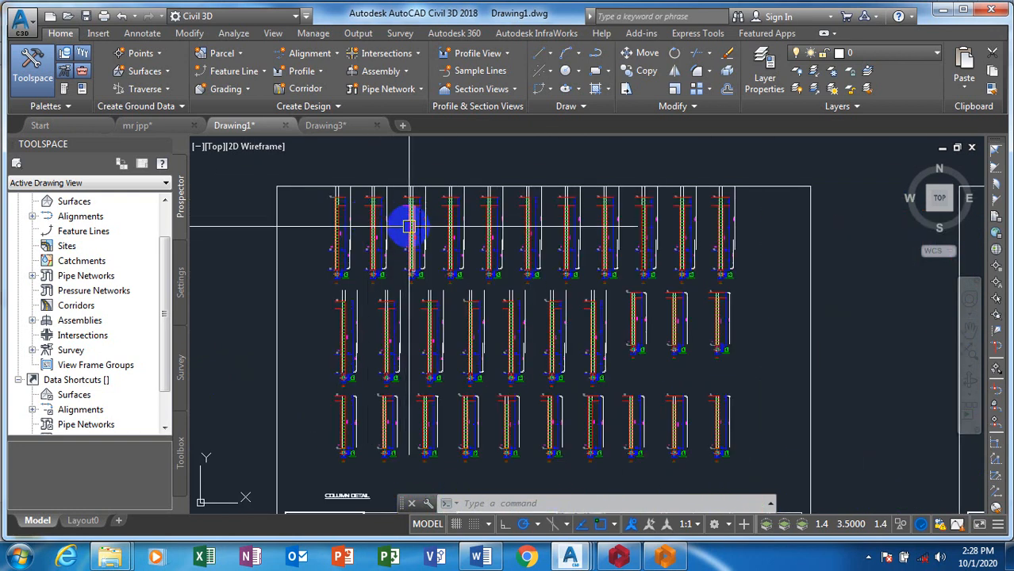
# Review the ground foundation layout sheet alongside the neighbouring column detail sheets.
pyautogui.scroll(-5, 403, 230)
pyautogui.scroll(2, 415, 282)
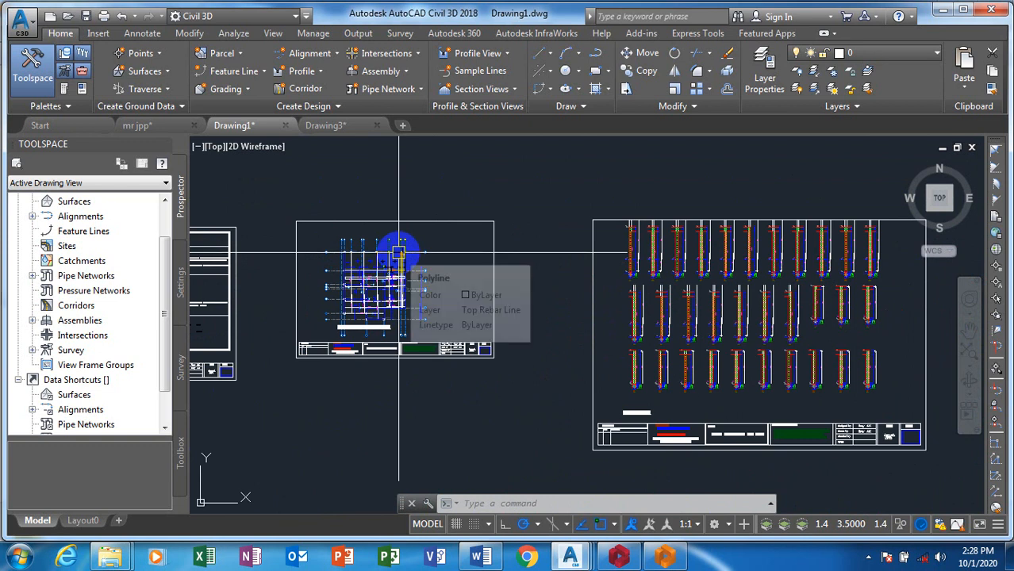
pyautogui.scroll(-1, 396, 255)
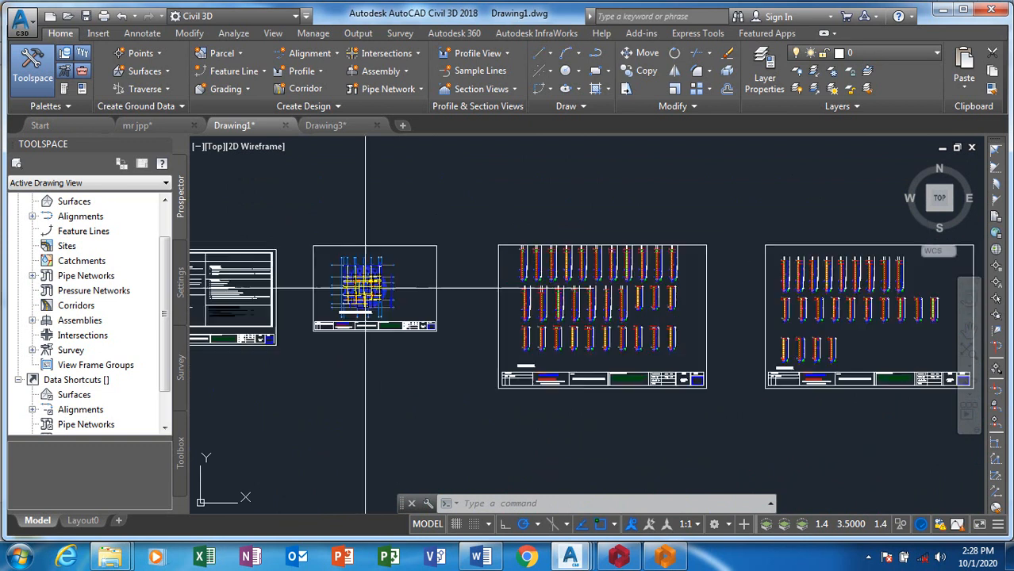
pyautogui.scroll(1, 366, 282)
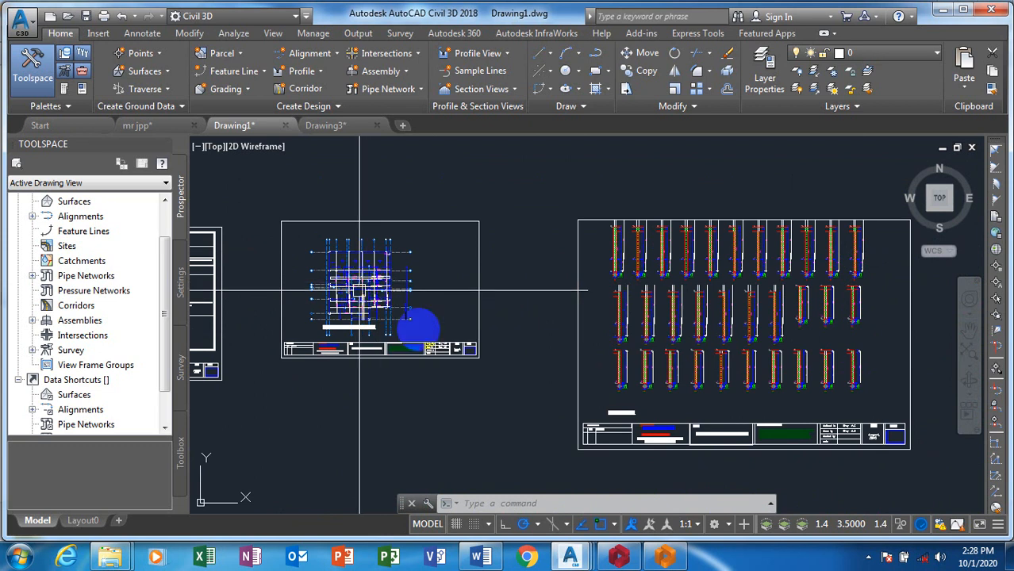
pyautogui.scroll(-1, 515, 311)
pyautogui.scroll(1, 431, 285)
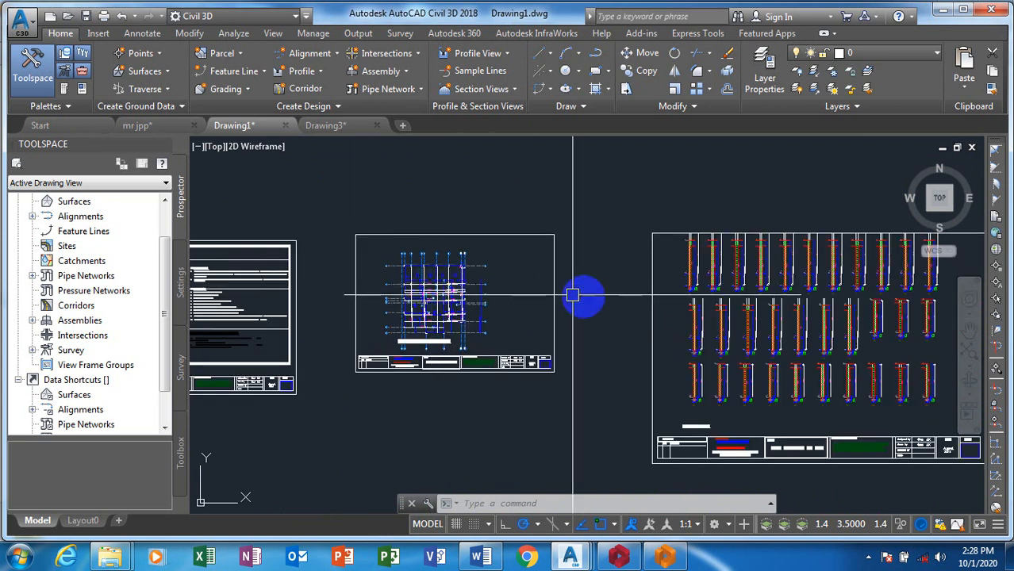
pyautogui.scroll(1, 896, 300)
pyautogui.scroll(-3, 343, 346)
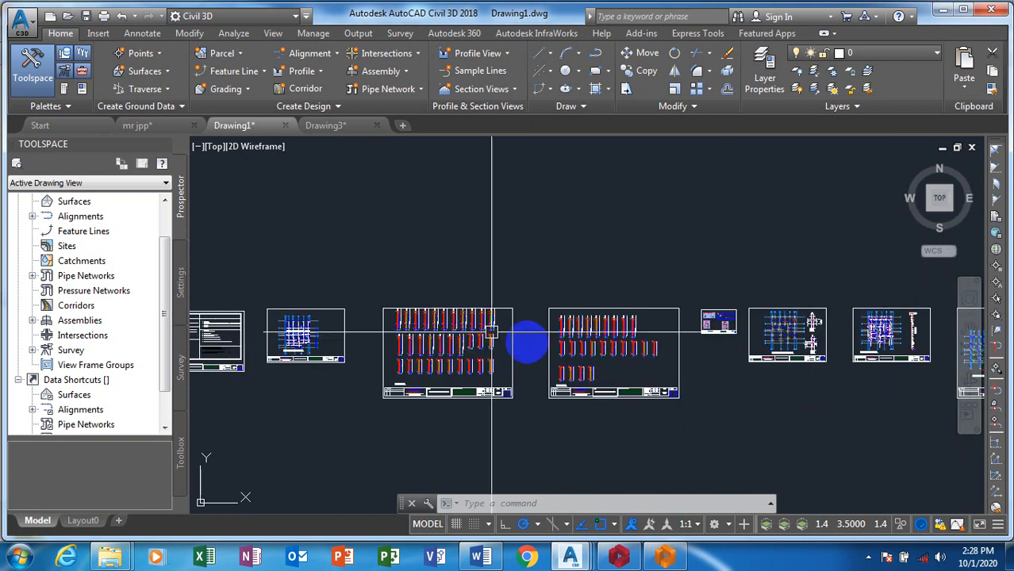
# Inspect the 230x230 column section on the small schedule sheet, including its main bars, link and dimensions.
pyautogui.scroll(2, 609, 349)
pyautogui.scroll(-2, 356, 349)
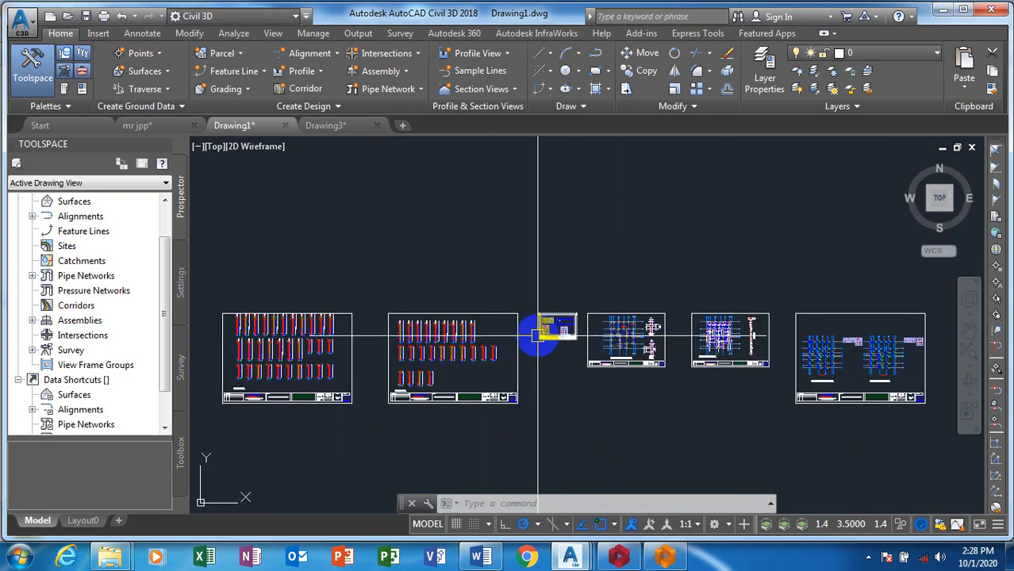
pyautogui.scroll(6, 538, 334)
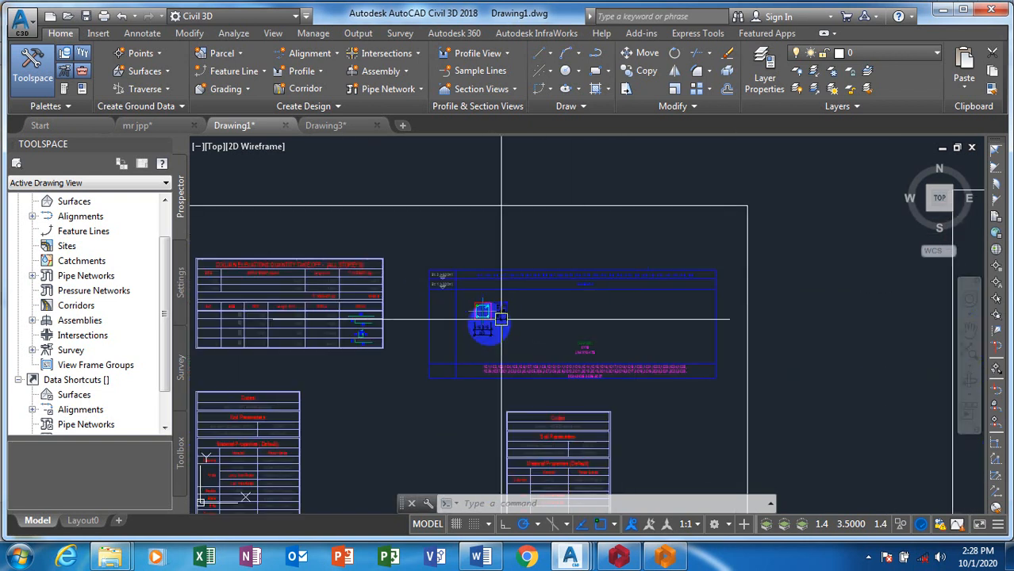
pyautogui.scroll(2, 490, 321)
pyautogui.scroll(3, 503, 306)
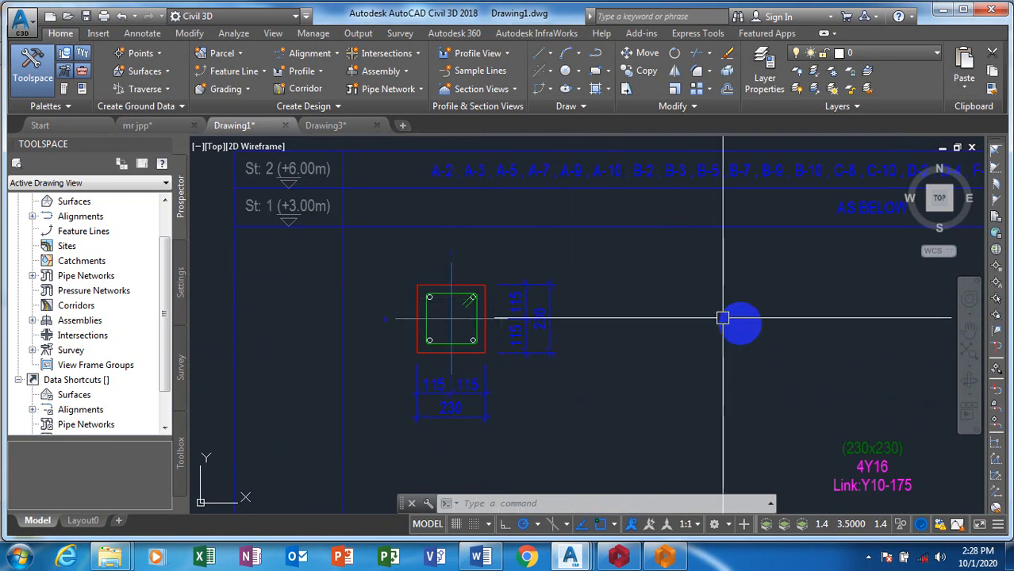
pyautogui.scroll(-3, 590, 332)
pyautogui.scroll(3, 582, 325)
pyautogui.scroll(2, 582, 325)
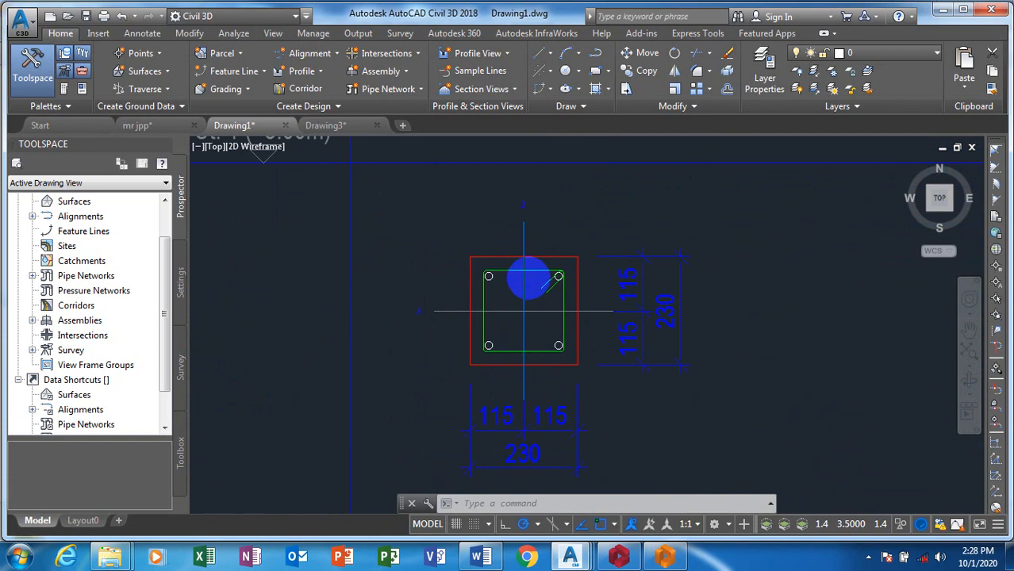
pyautogui.scroll(3, 523, 311)
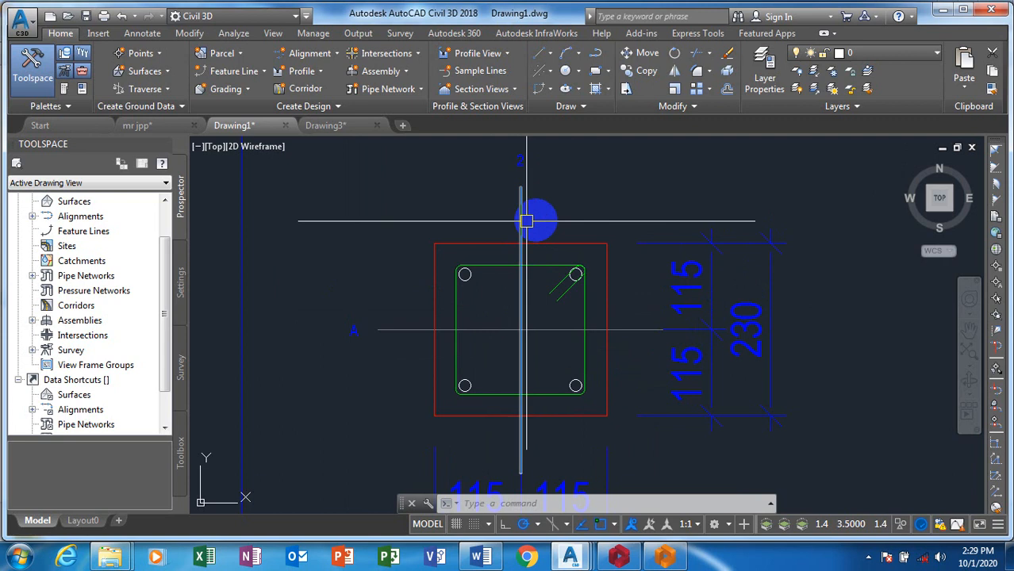
# Highlight the link in the column section, clear the selection and review the whole column schedule sheet.
pyautogui.click(551, 268)
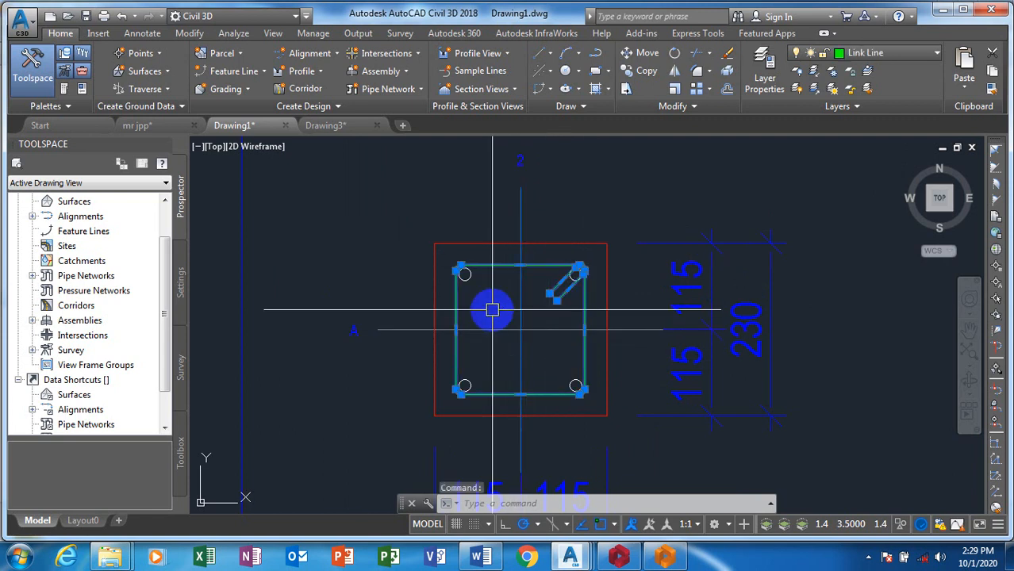
pyautogui.press('Escape')
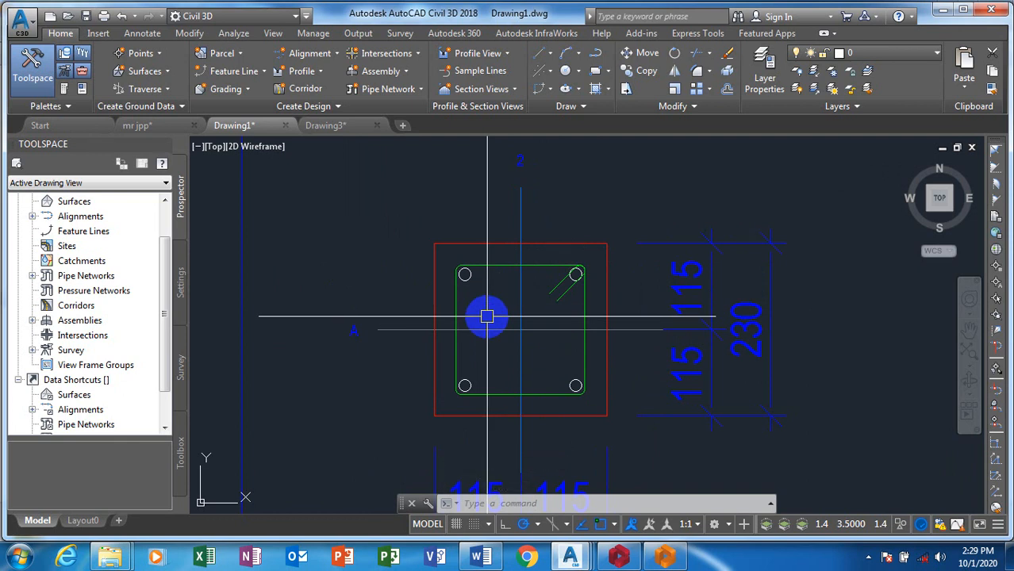
pyautogui.scroll(-10, 520, 329)
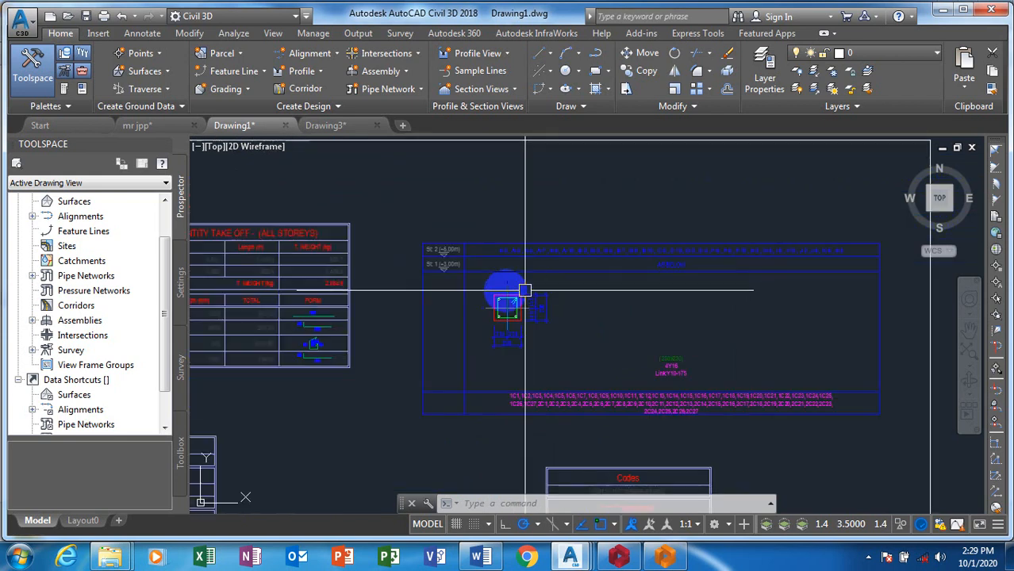
pyautogui.scroll(-5, 525, 301)
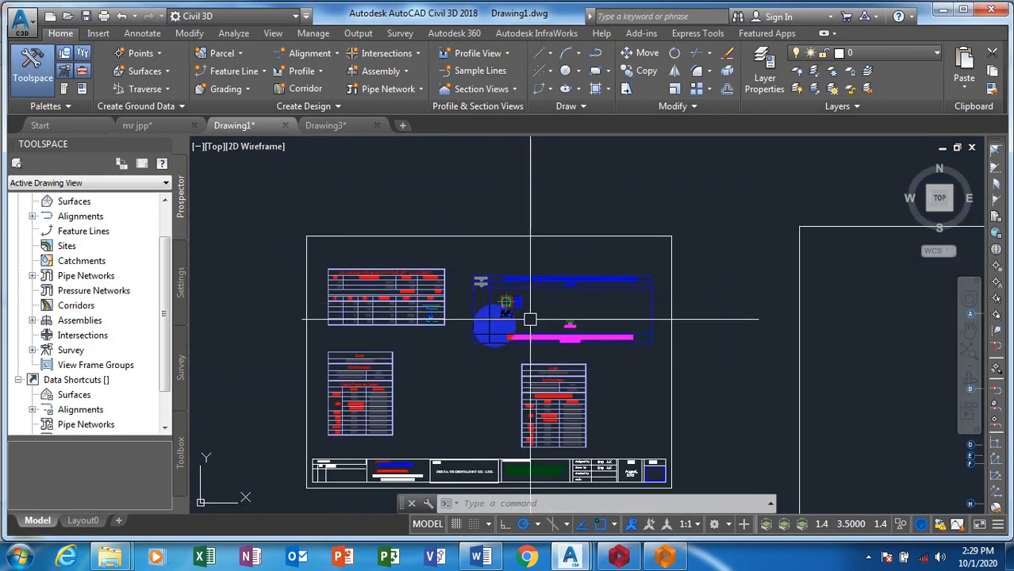
# Examine the First Floor Slab/Beam Layout sheet, including section marks 1 and 2 and beam sections 1-1 and 2-2.
pyautogui.scroll(-3, 366, 303)
pyautogui.scroll(6, 403, 309)
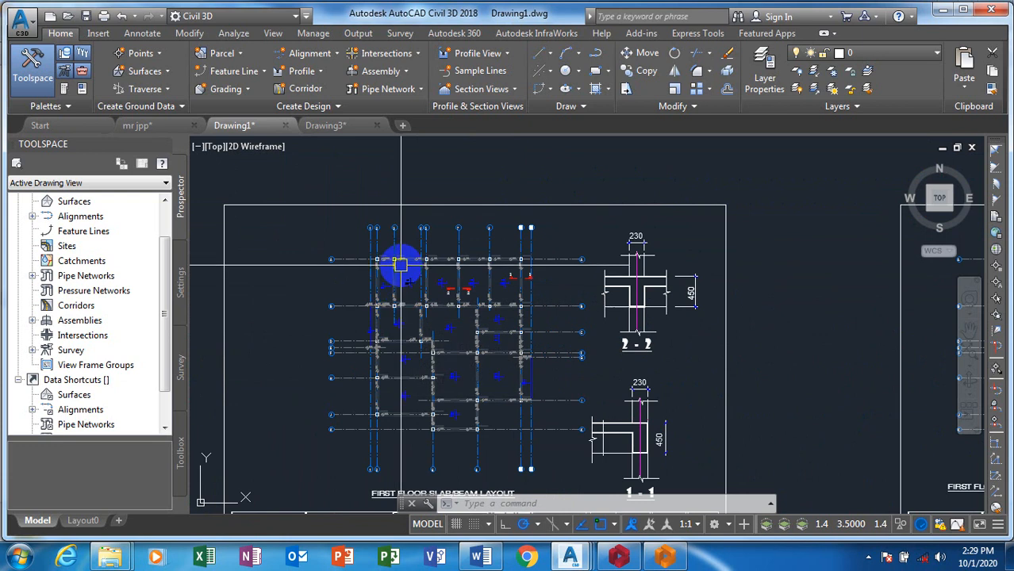
pyautogui.scroll(-2, 404, 312)
pyautogui.scroll(4, 406, 311)
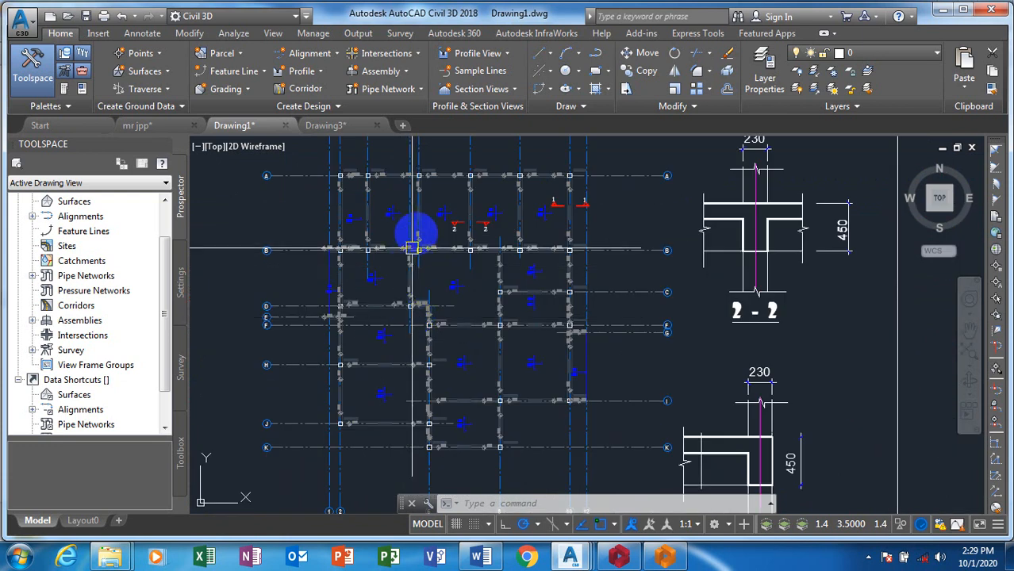
pyautogui.scroll(-2, 420, 229)
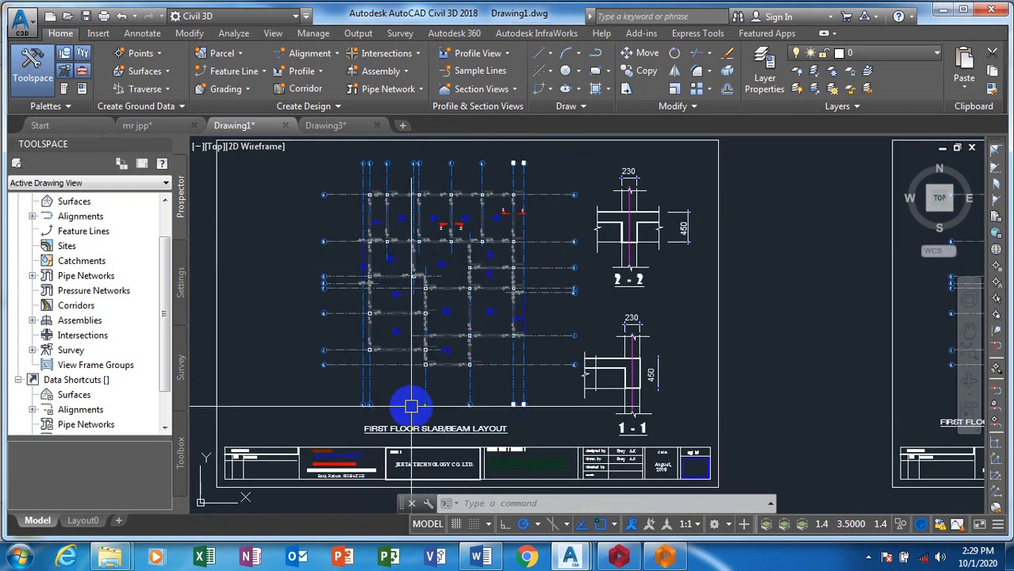
pyautogui.scroll(5, 379, 186)
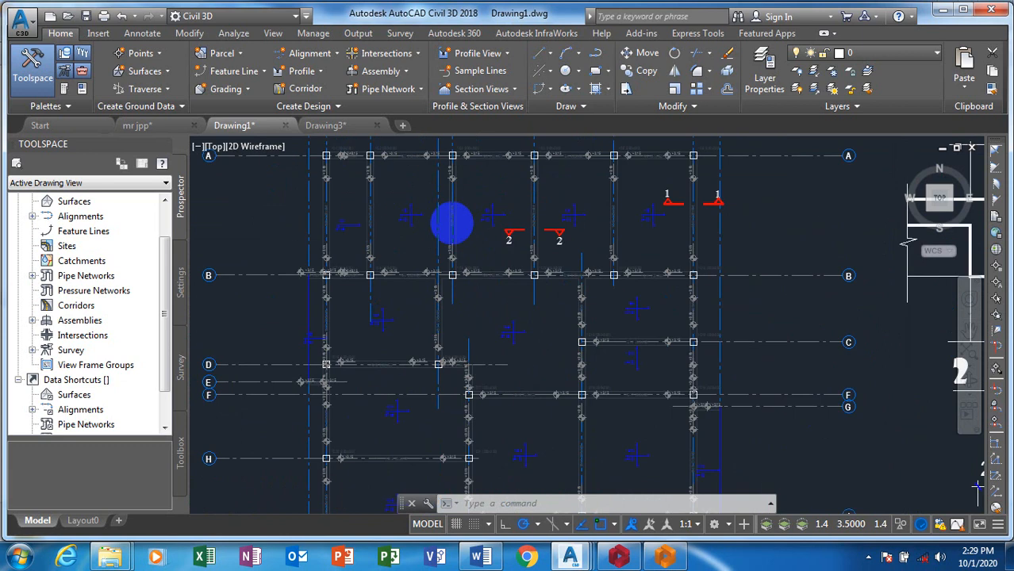
pyautogui.scroll(-5, 685, 303)
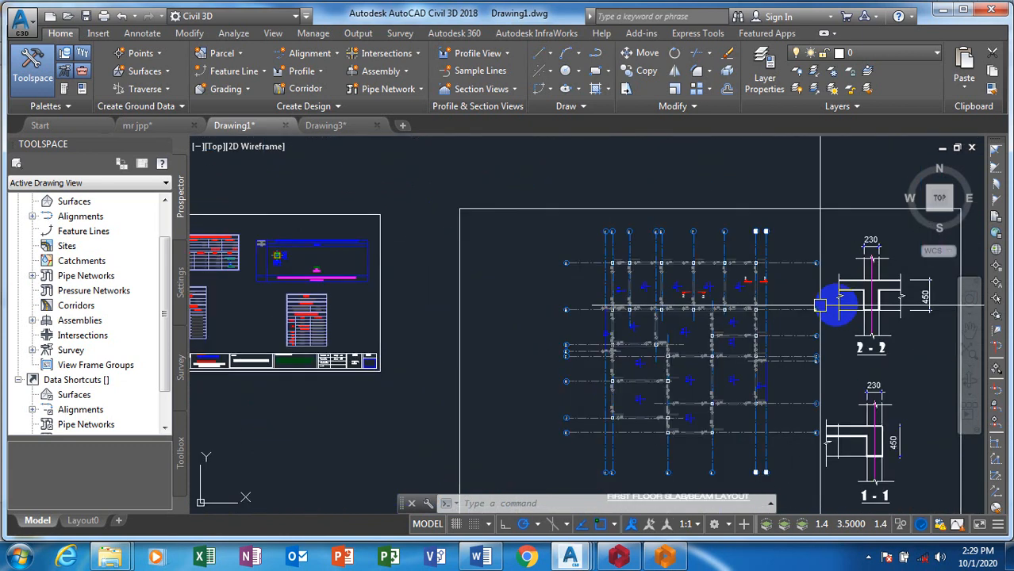
# Review the sheet sequence from the column details through the column schedule to the first floor slab sheets.
pyautogui.scroll(-5, 836, 304)
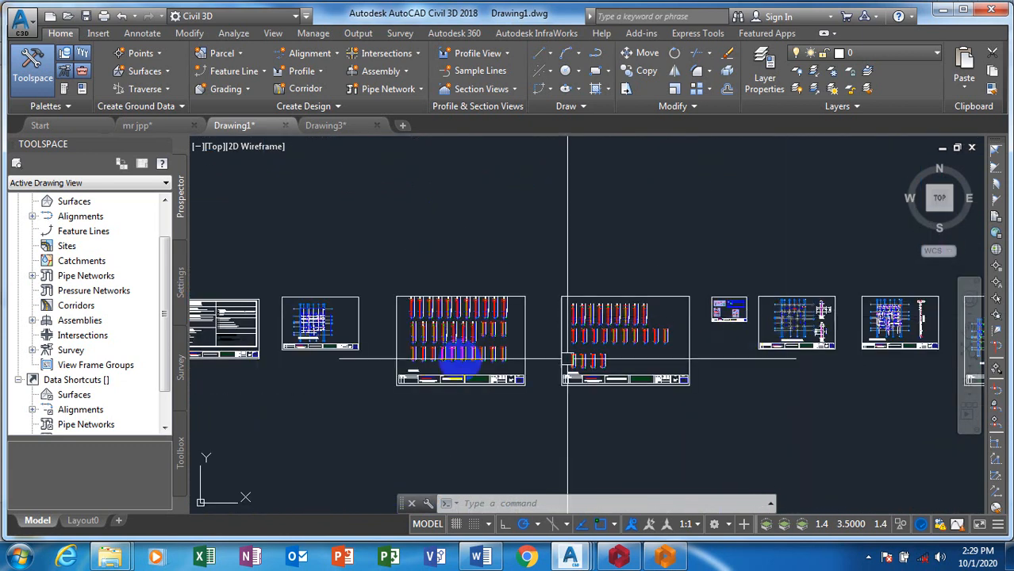
pyautogui.scroll(2, 657, 303)
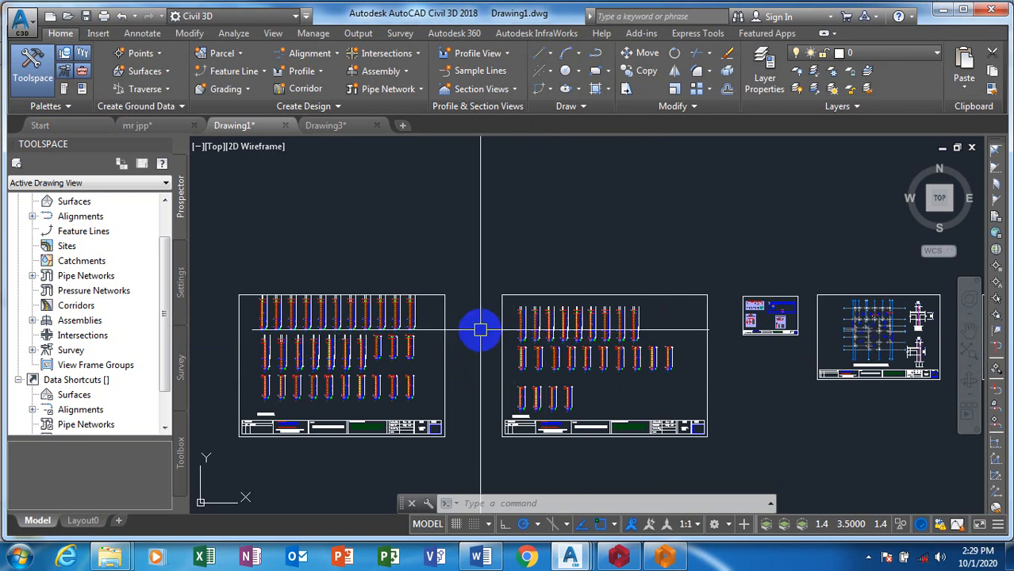
pyautogui.scroll(4, 782, 298)
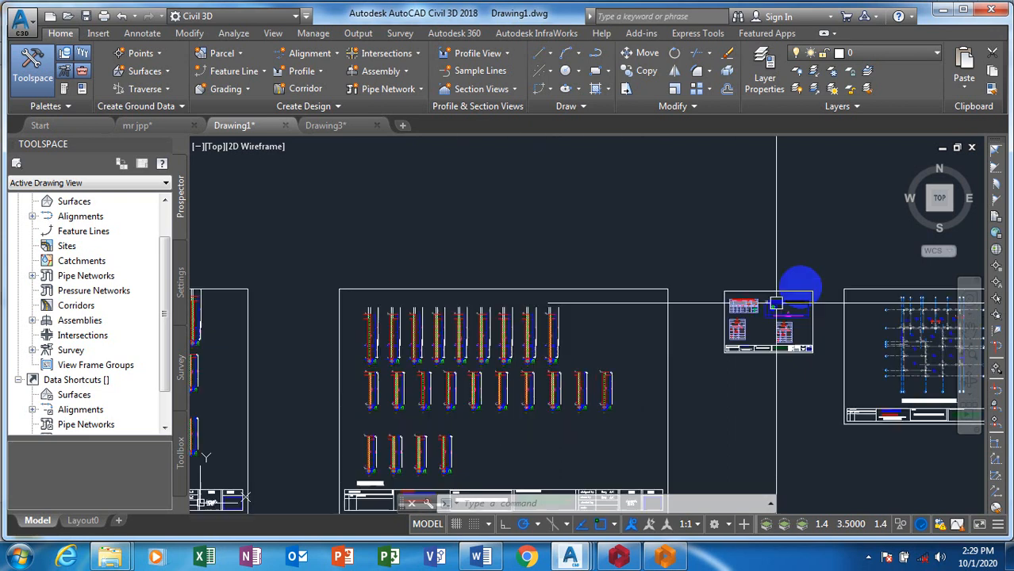
pyautogui.scroll(-3, 271, 317)
pyautogui.scroll(-2, 486, 317)
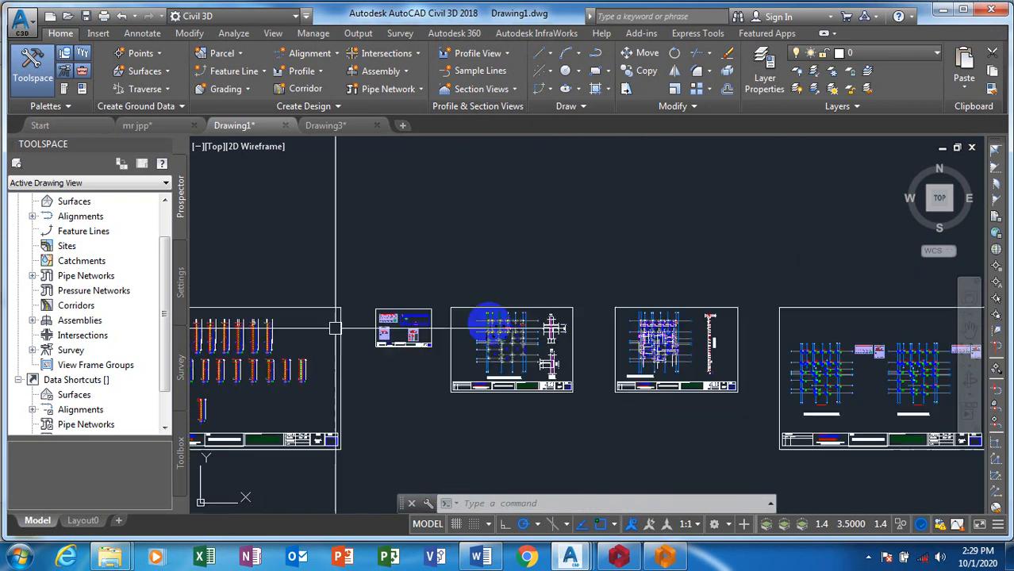
# Examine the slab marks, span arrows and thickness notes of panels 1S1 and 1S2 in the first floor slab/beam layout.
pyautogui.scroll(3, 451, 341)
pyautogui.scroll(2, 451, 341)
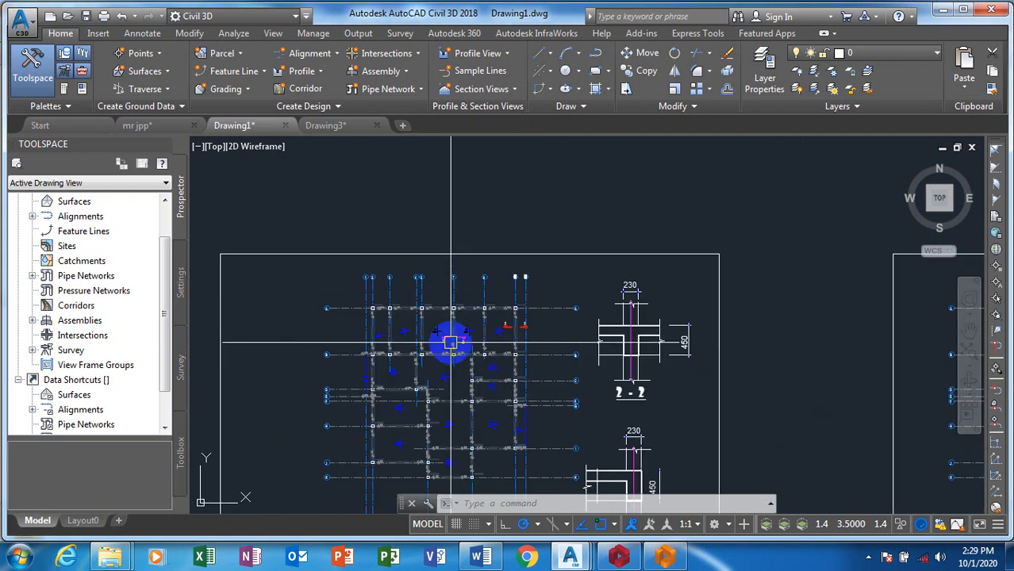
pyautogui.scroll(5, 346, 329)
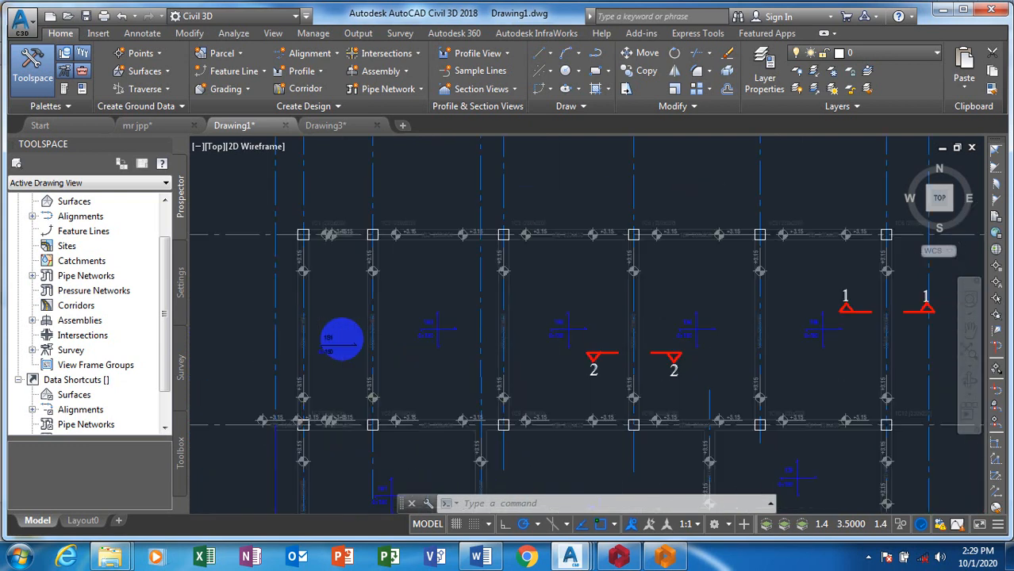
pyautogui.scroll(3, 342, 340)
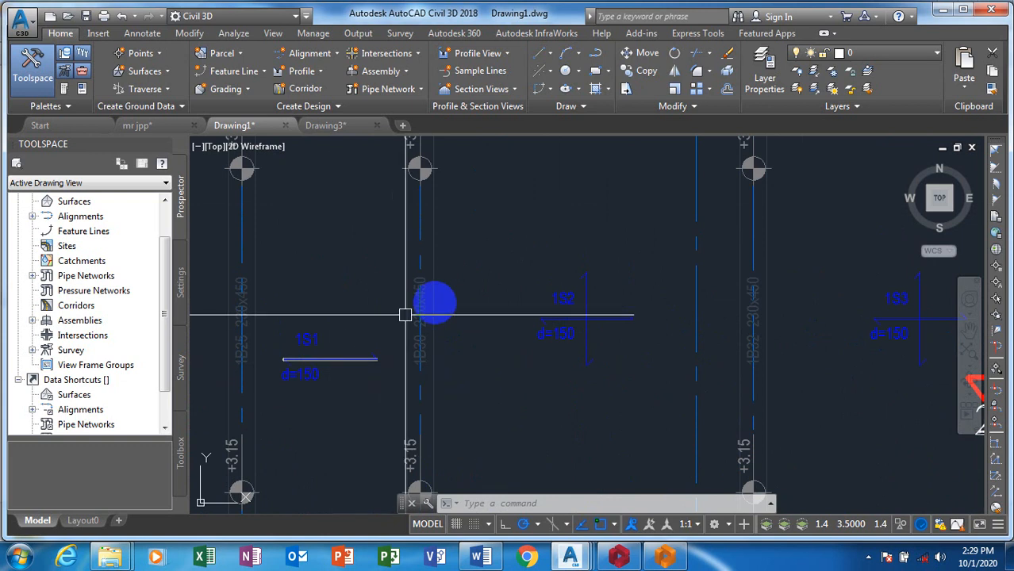
pyautogui.scroll(-4, 528, 271)
pyautogui.scroll(2, 521, 300)
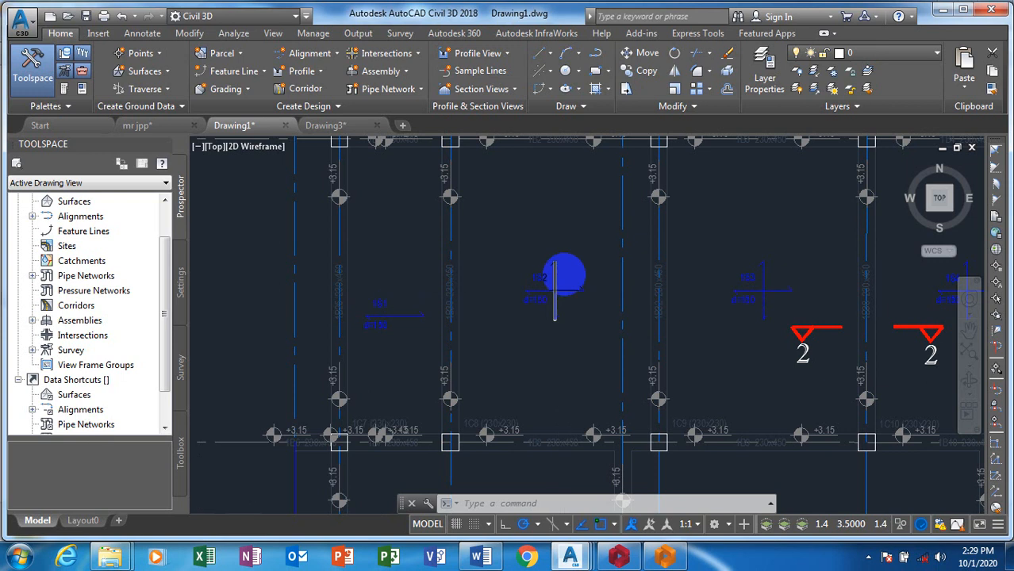
pyautogui.scroll(4, 561, 272)
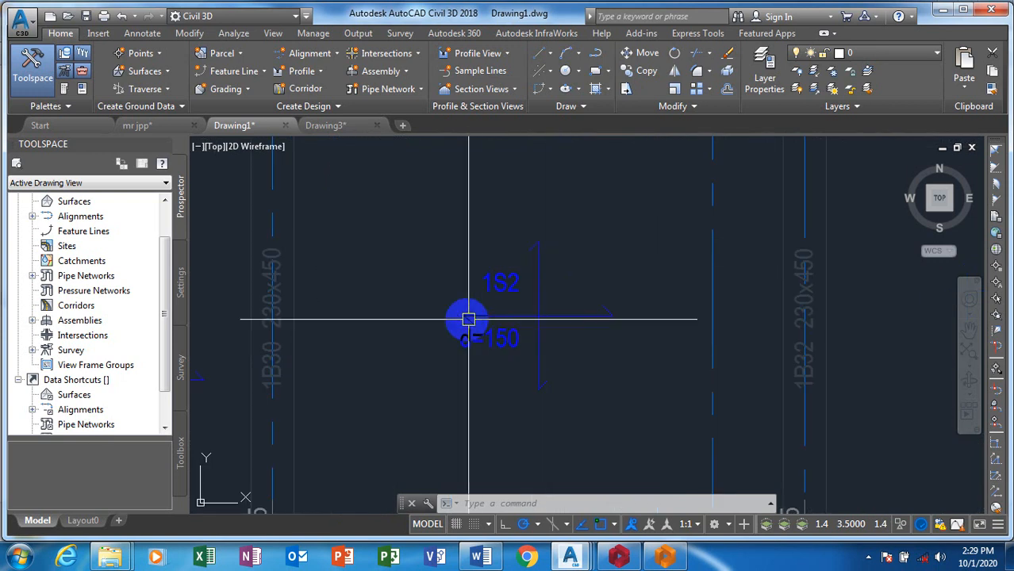
pyautogui.scroll(-5, 542, 272)
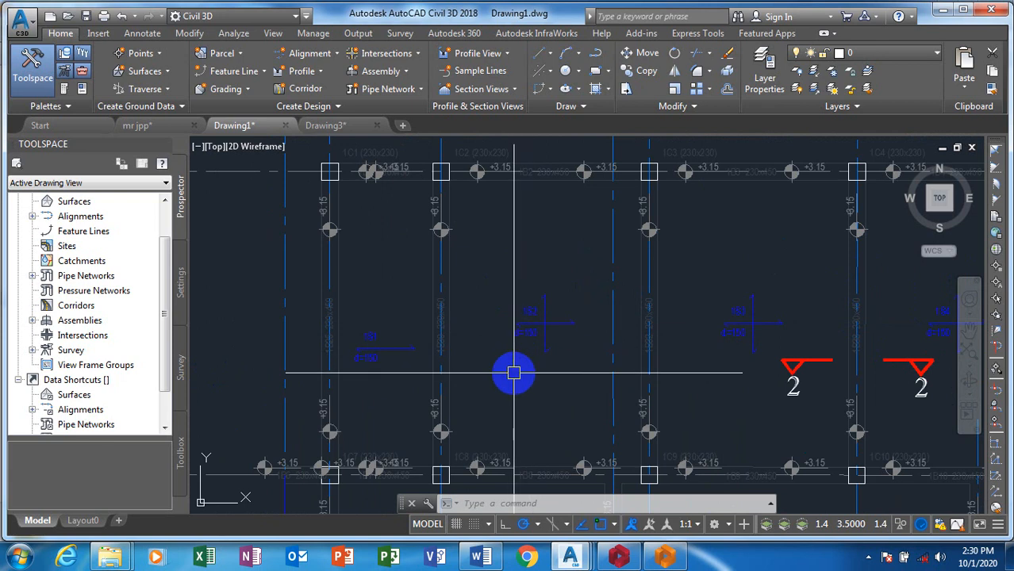
pyautogui.moveTo(550, 302); pyautogui.dragTo(543, 310, button='middle')
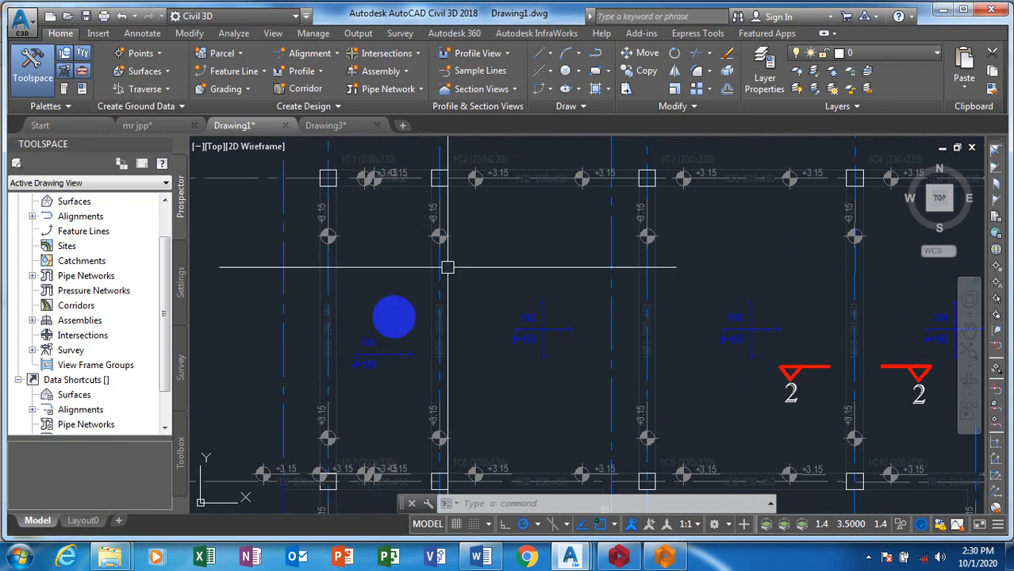
pyautogui.scroll(2, 363, 336)
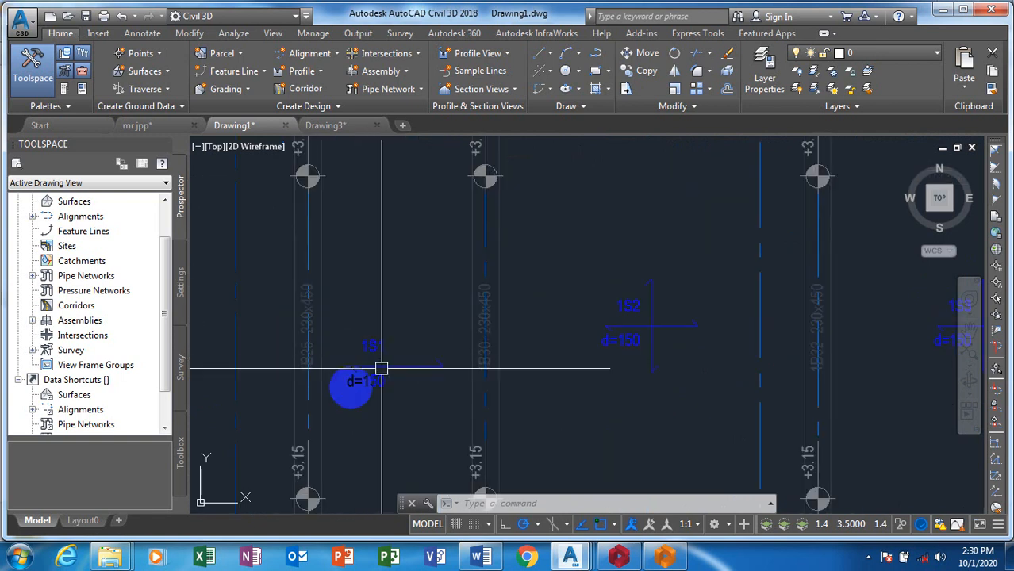
# Examine the remaining slab panels of the layout, including edge panel 1S14 between grids G and I.
pyautogui.scroll(-3, 357, 382)
pyautogui.scroll(-2, 351, 328)
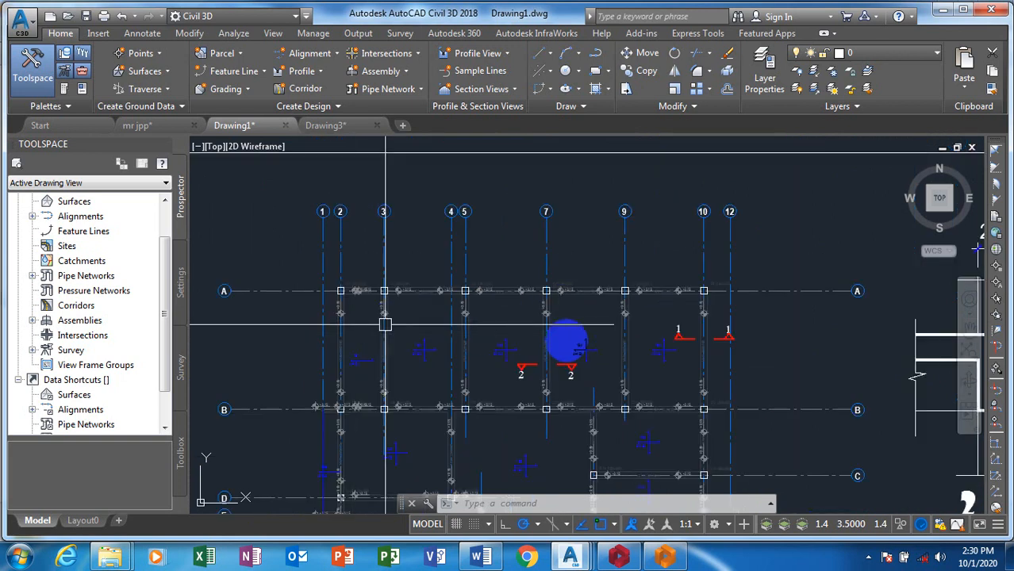
pyautogui.scroll(-2, 627, 321)
pyautogui.scroll(-2, 579, 416)
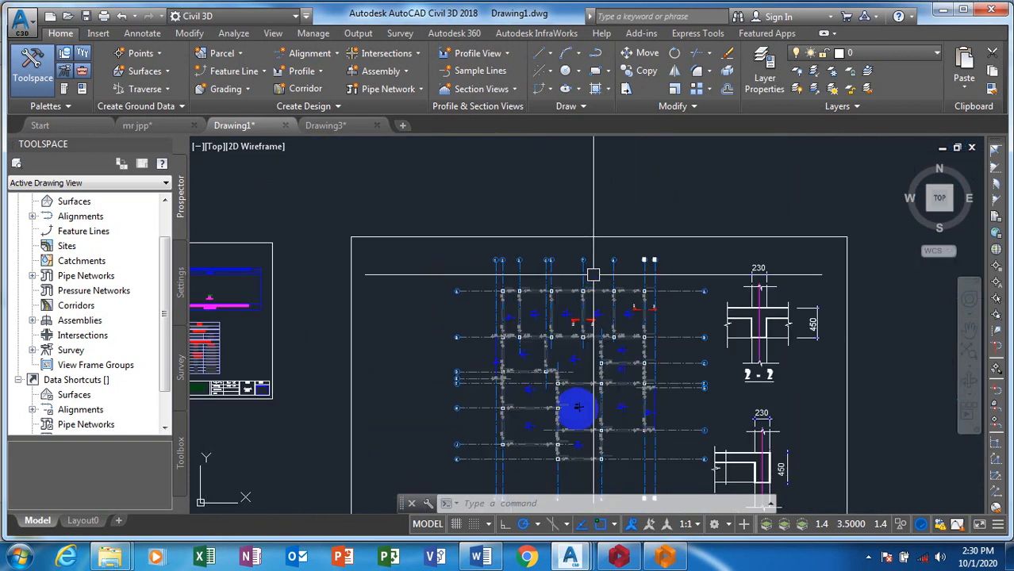
pyautogui.scroll(3, 565, 439)
pyautogui.scroll(3, 766, 361)
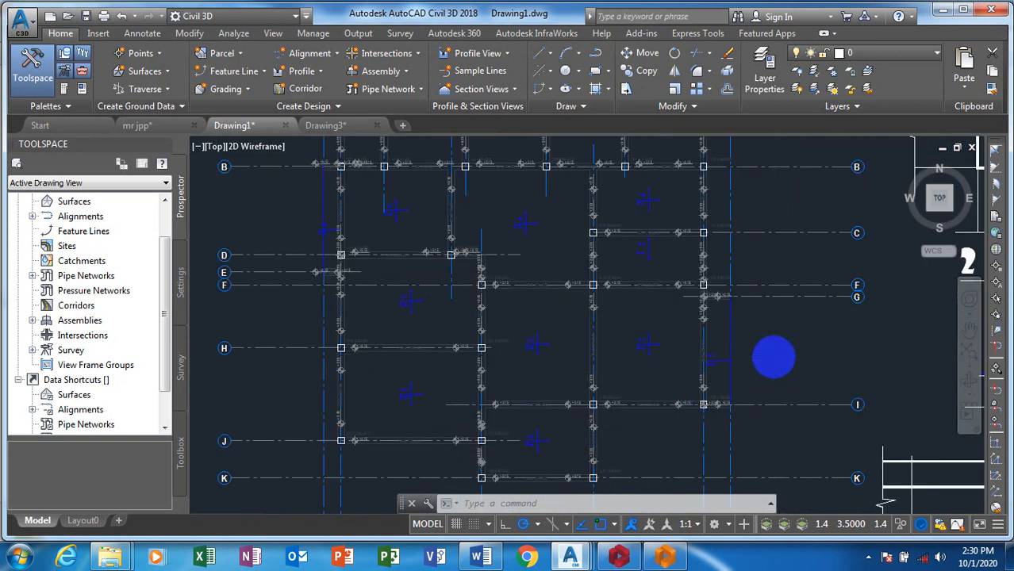
pyautogui.scroll(3, 738, 363)
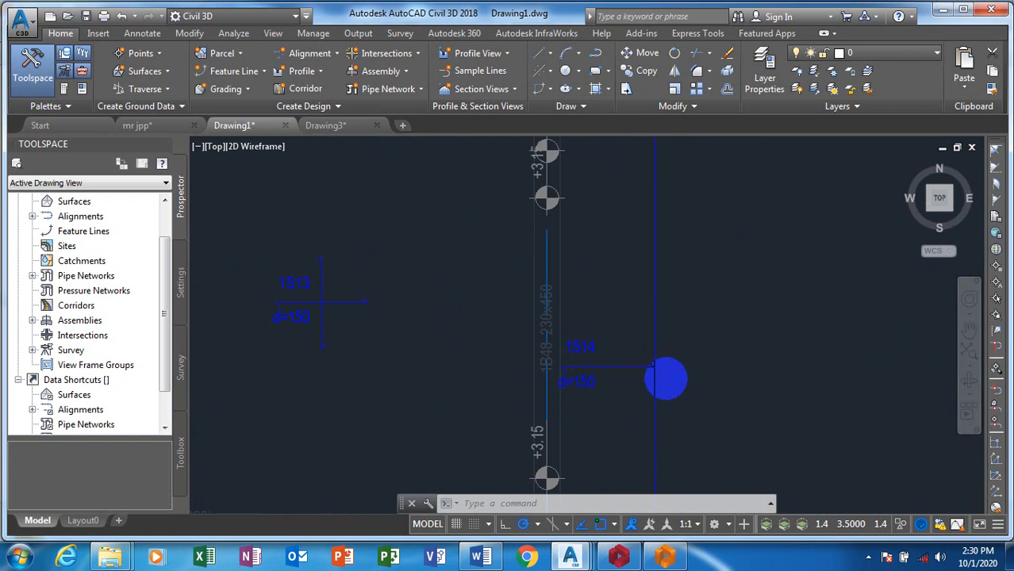
pyautogui.scroll(-4, 686, 368)
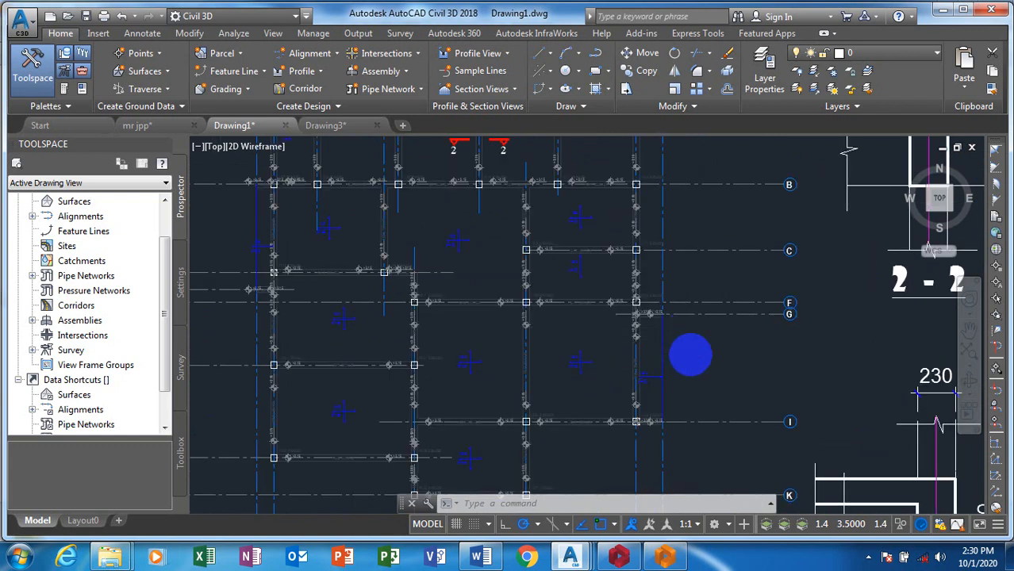
# Compare section markers 1 and 2 on the slab/beam layout with the section details drawn beside the plan.
pyautogui.scroll(-2, 666, 230)
pyautogui.scroll(3, 600, 210)
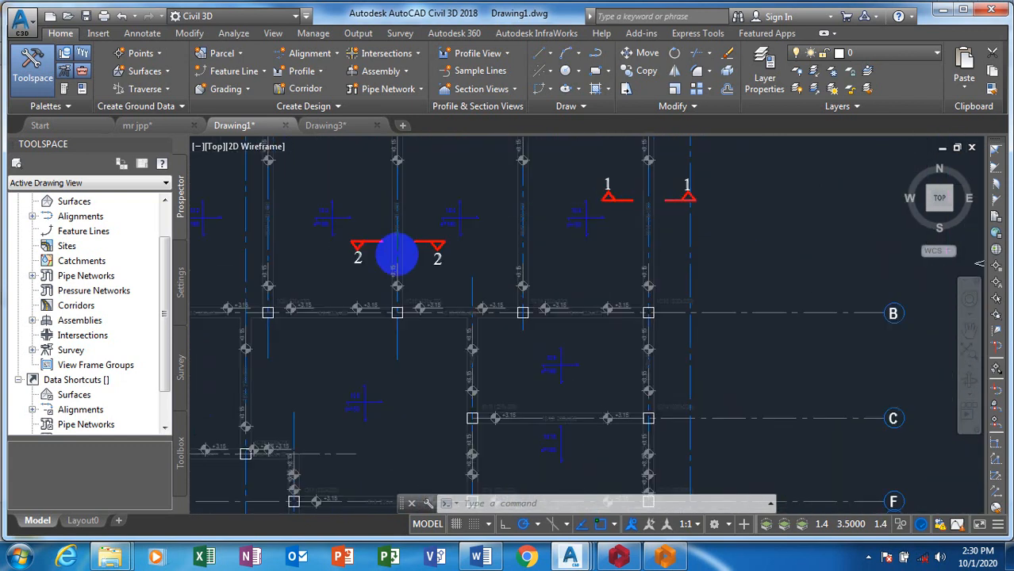
pyautogui.scroll(-3, 452, 215)
pyautogui.scroll(3, 615, 214)
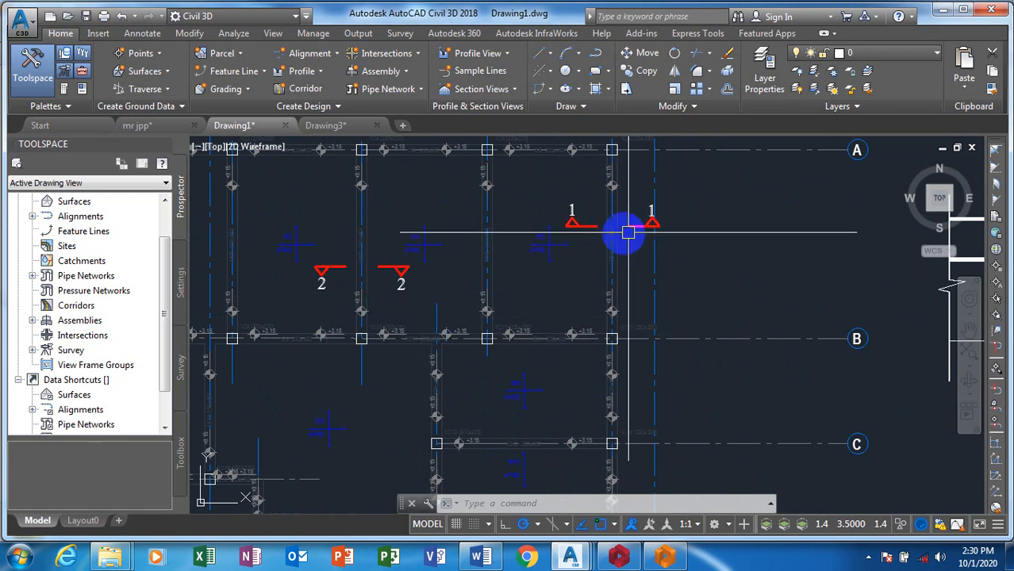
pyautogui.scroll(-4, 252, 333)
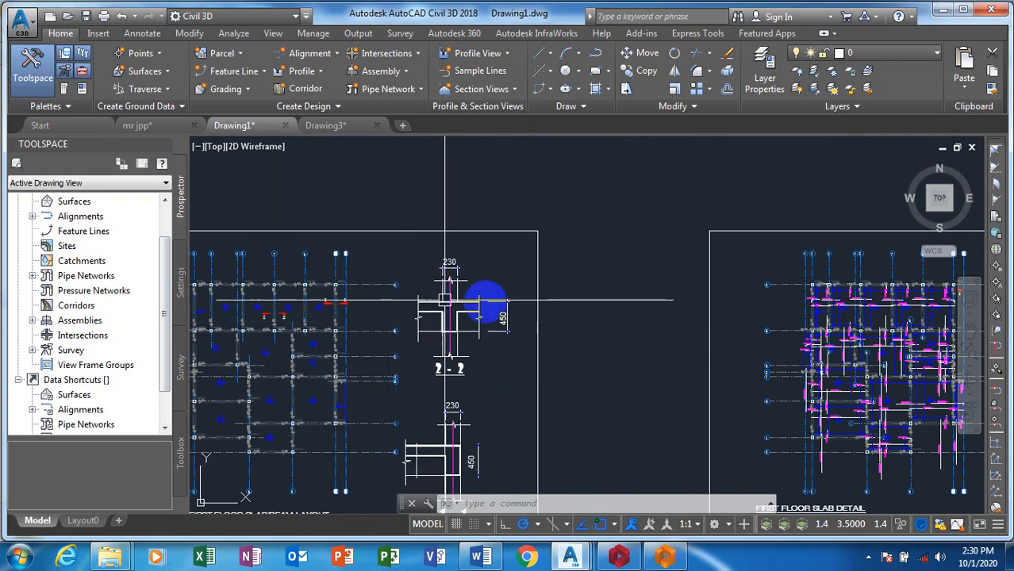
pyautogui.scroll(-2, 339, 297)
pyautogui.scroll(2, 419, 295)
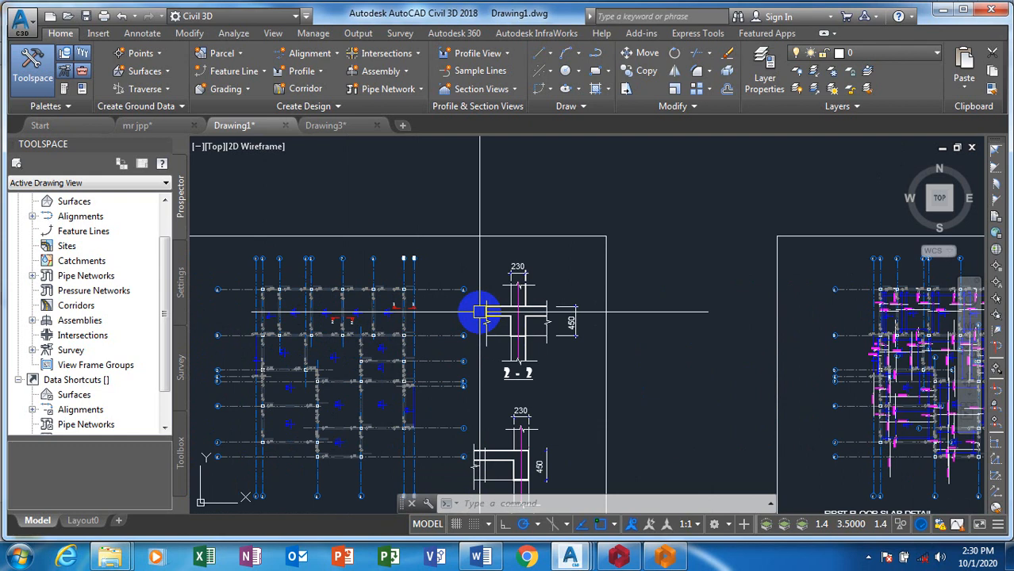
pyautogui.scroll(2, 515, 312)
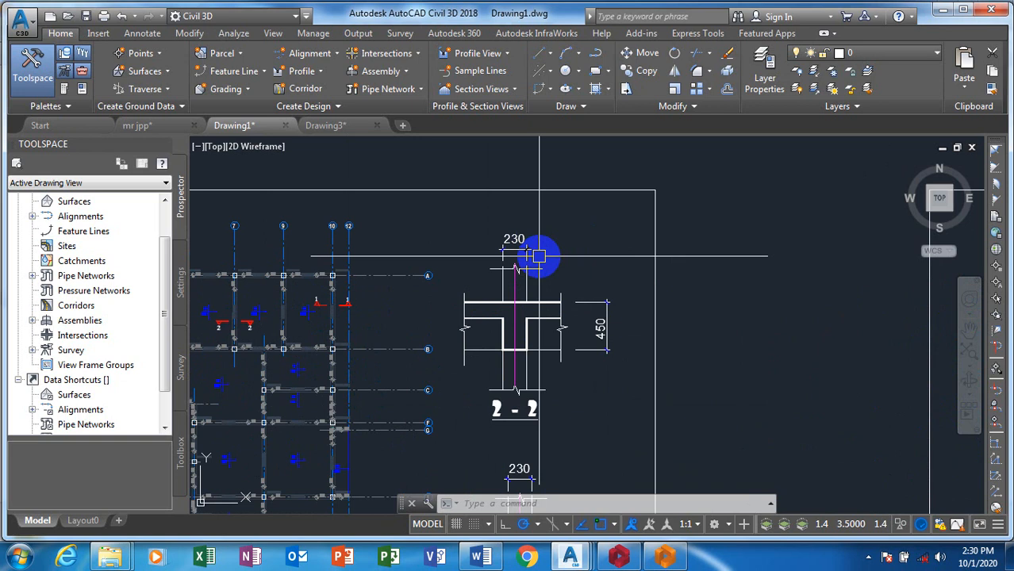
pyautogui.scroll(-4, 538, 255)
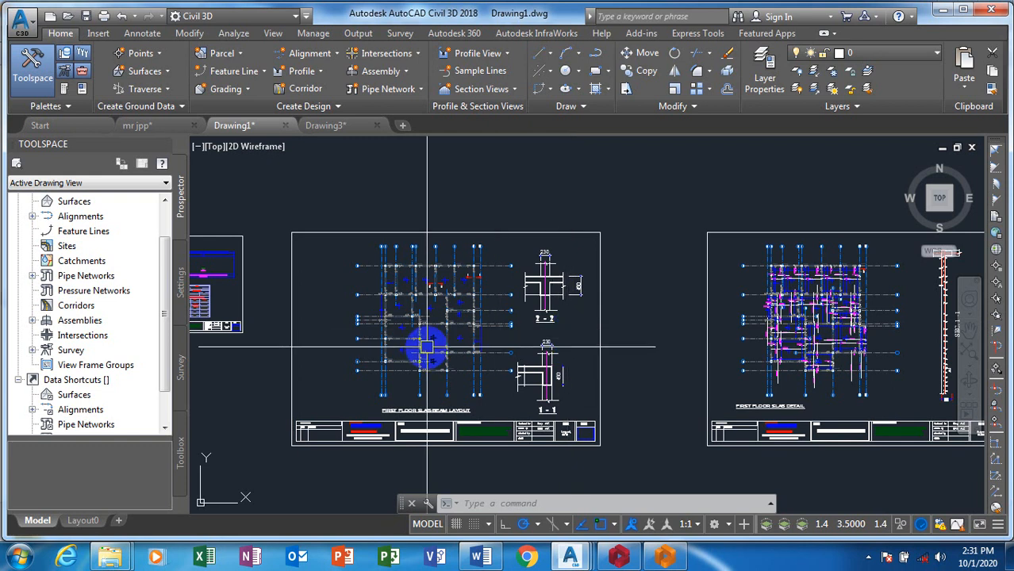
# Examine section marker 1 on the first floor slab detail and the corresponding SEC. 1-1 reinforcement drawing.
pyautogui.scroll(-2, 380, 344)
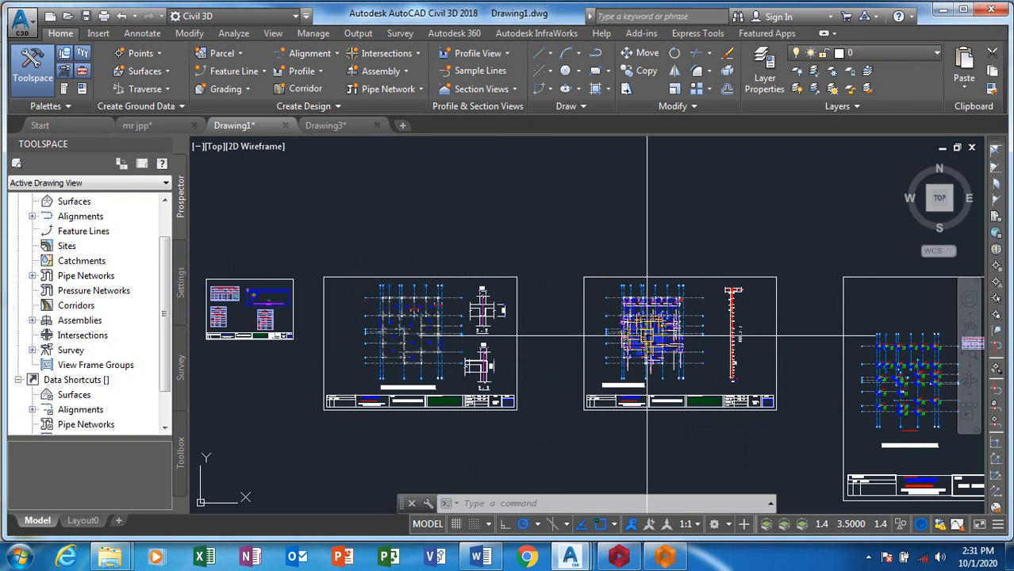
pyautogui.scroll(5, 647, 336)
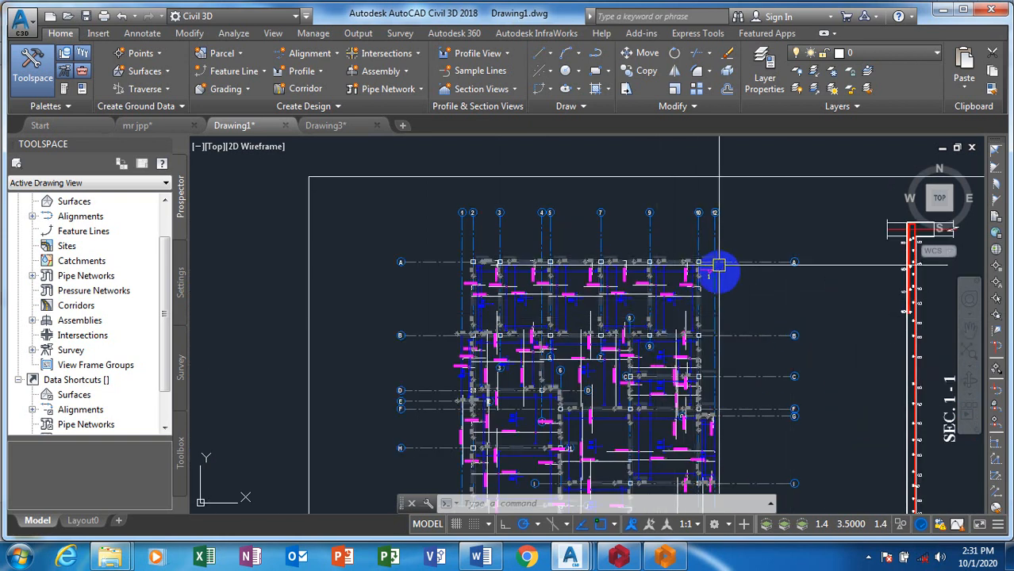
pyautogui.scroll(4, 722, 286)
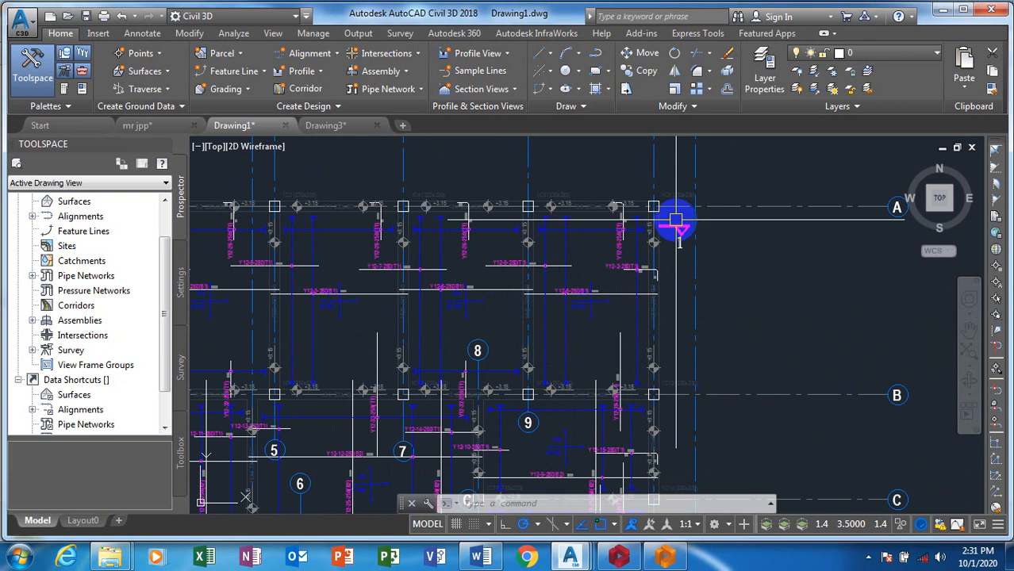
pyautogui.scroll(-5, 602, 238)
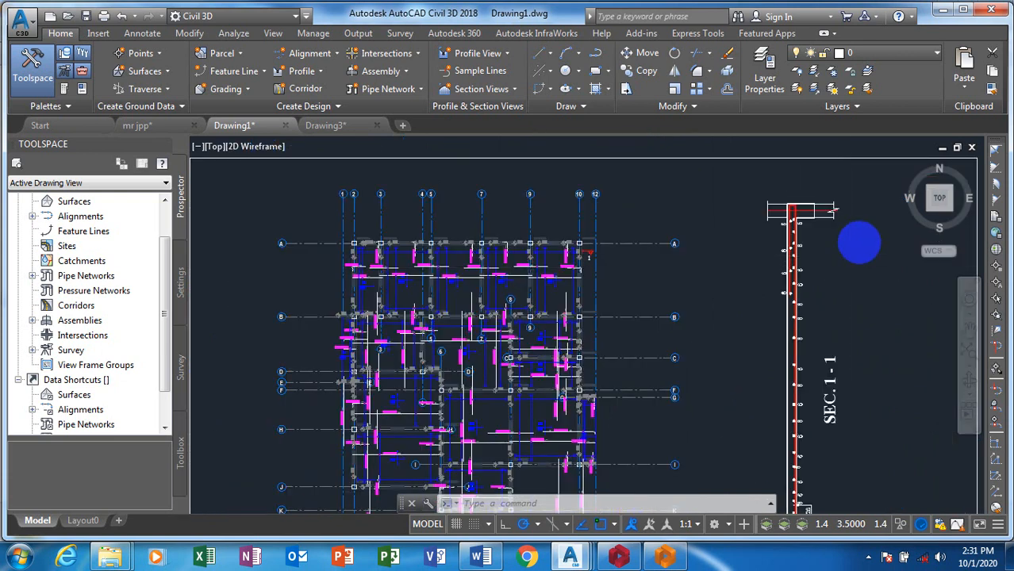
pyautogui.scroll(2, 858, 242)
pyautogui.scroll(-2, 826, 215)
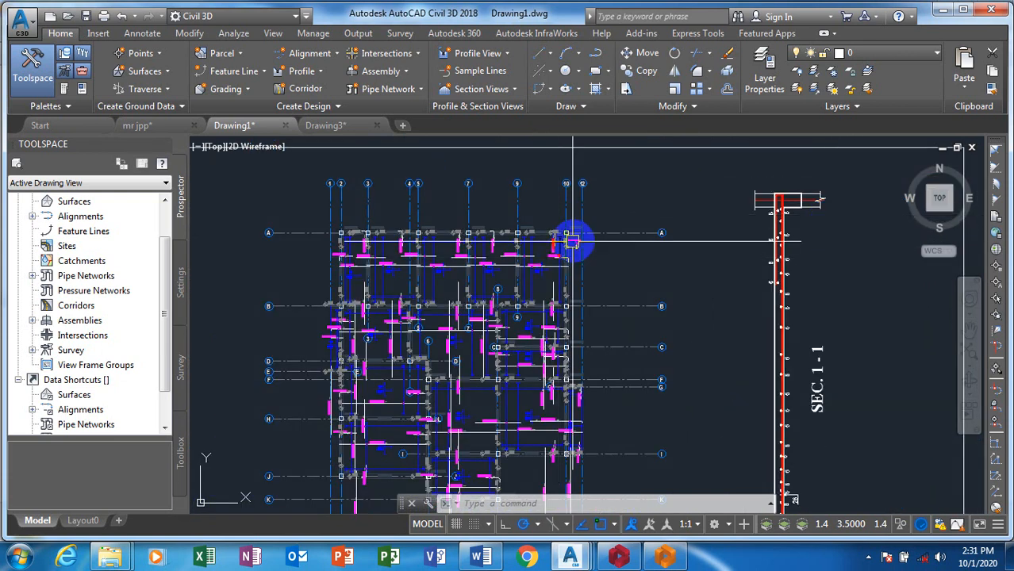
pyautogui.scroll(4, 573, 242)
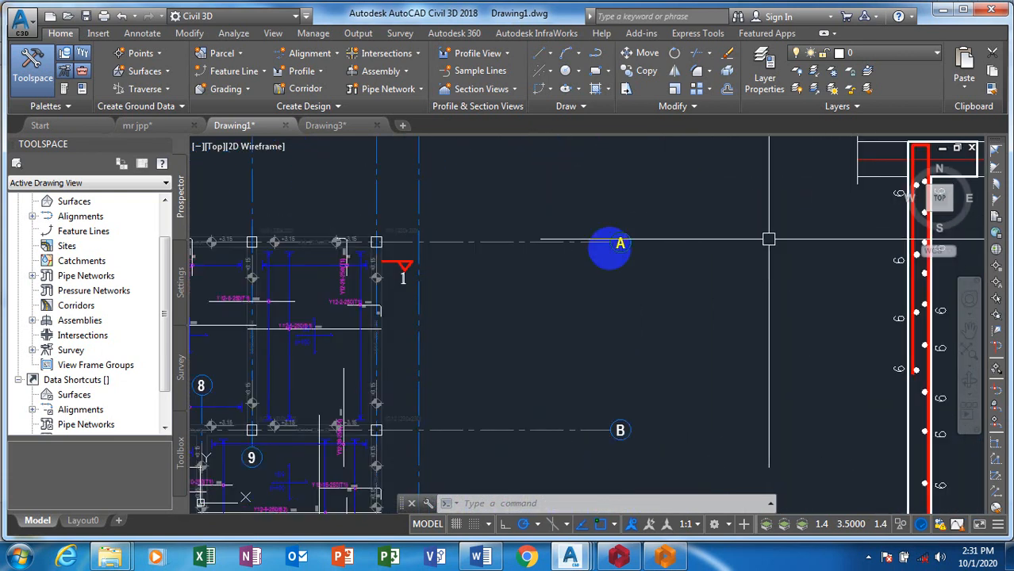
pyautogui.scroll(3, 328, 238)
pyautogui.scroll(-3, 324, 220)
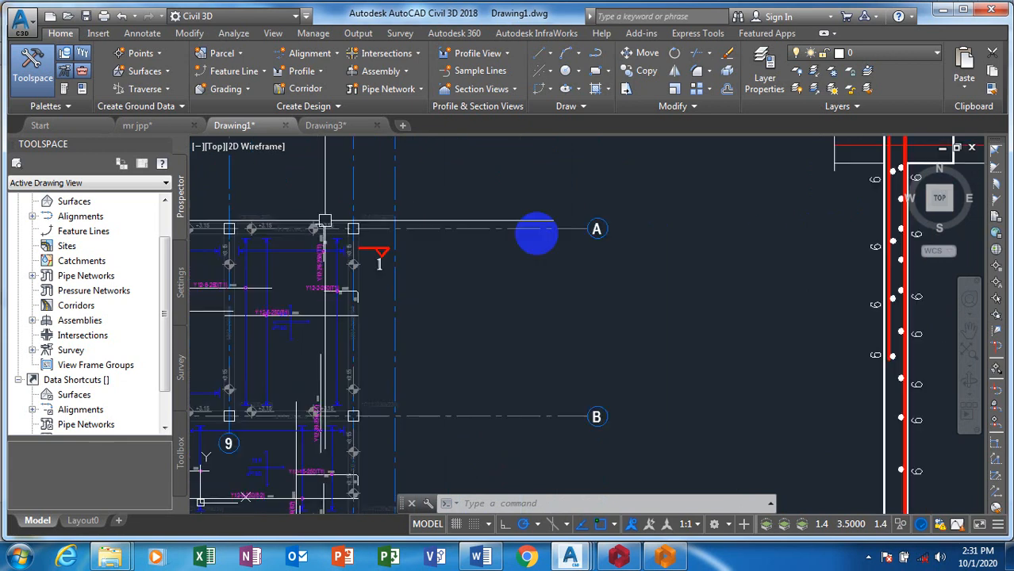
pyautogui.scroll(-5, 536, 233)
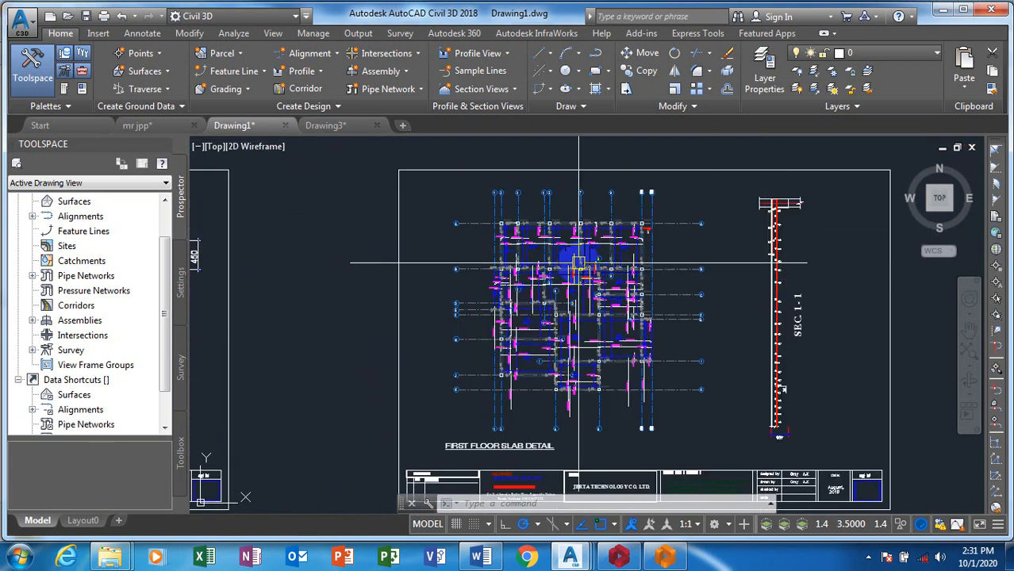
# Examine the top and bottom rebar labels in the slab panels between grids A and B of the first floor slab detail.
pyautogui.scroll(2, 590, 254)
pyautogui.scroll(4, 591, 252)
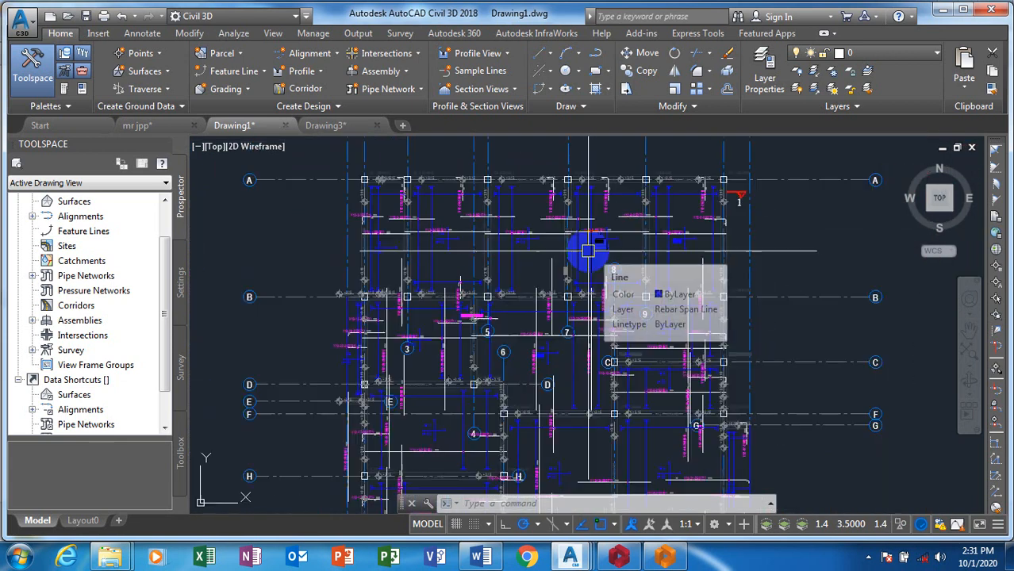
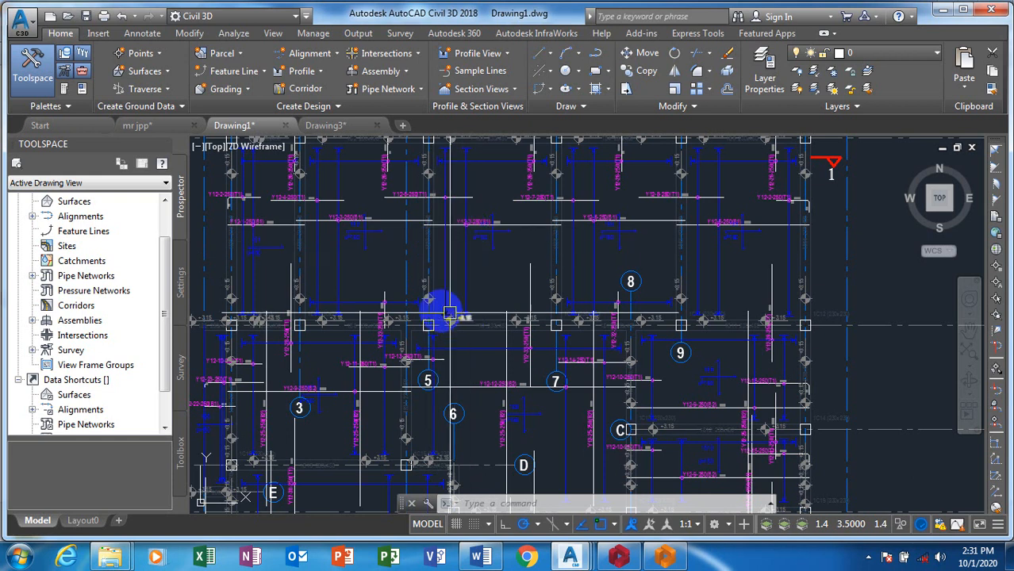
pyautogui.scroll(-2, 520, 282)
pyautogui.scroll(2, 400, 239)
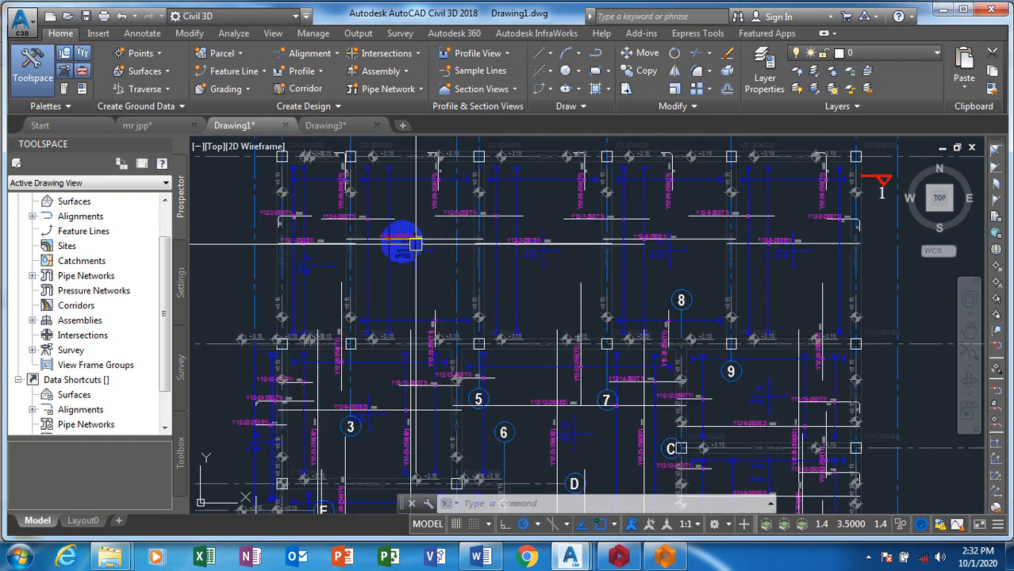
pyautogui.scroll(2, 314, 227)
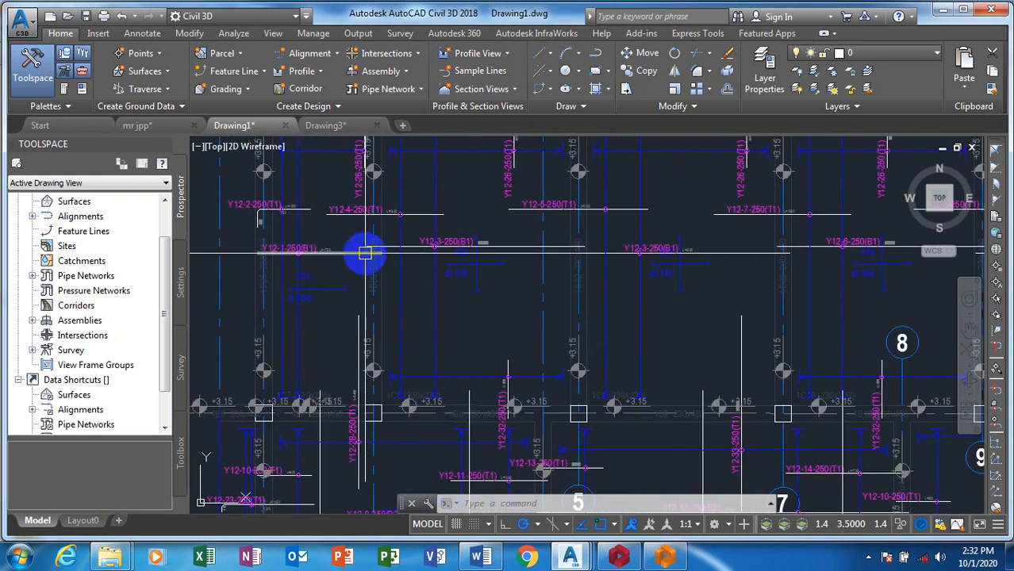
pyautogui.scroll(2, 355, 199)
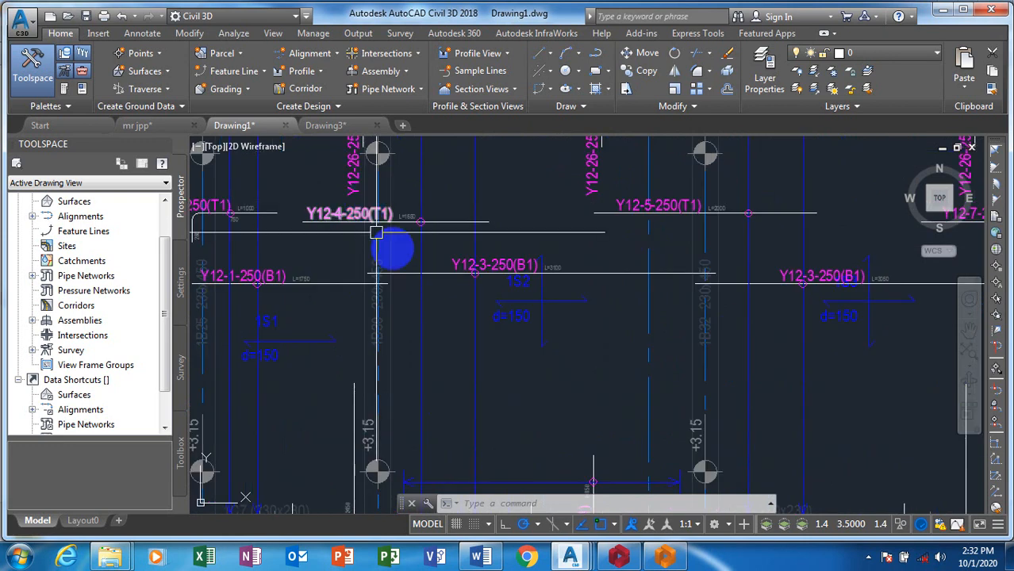
pyautogui.scroll(-3, 420, 267)
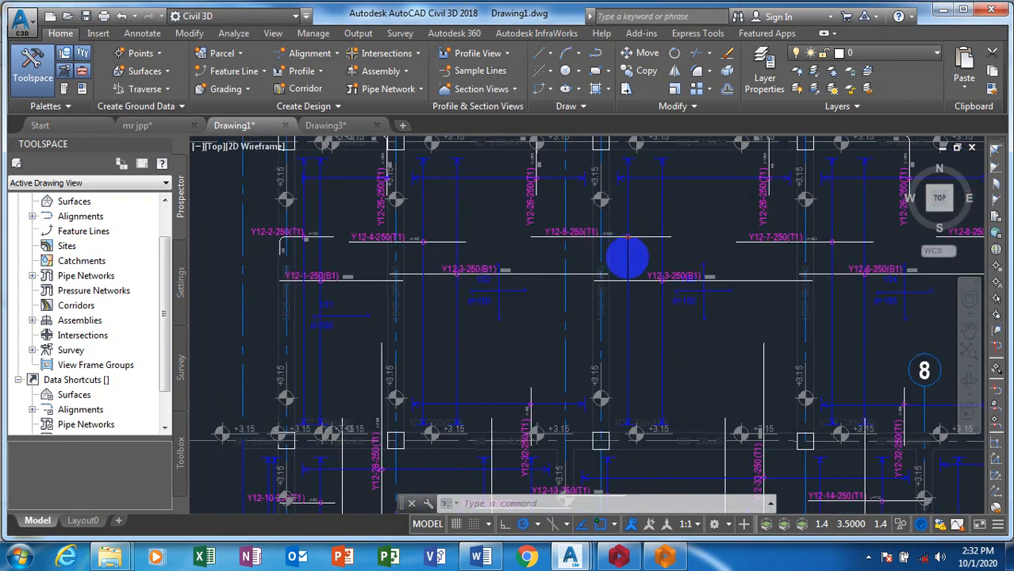
pyautogui.scroll(3, 623, 255)
pyautogui.scroll(-3, 555, 238)
pyautogui.scroll(3, 507, 246)
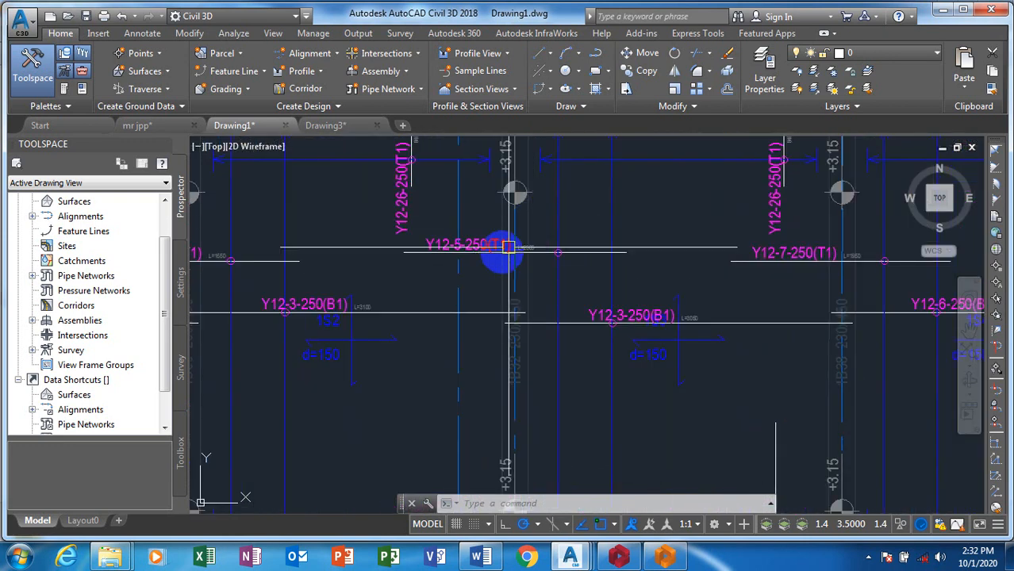
pyautogui.scroll(-3, 760, 265)
pyautogui.scroll(3, 756, 263)
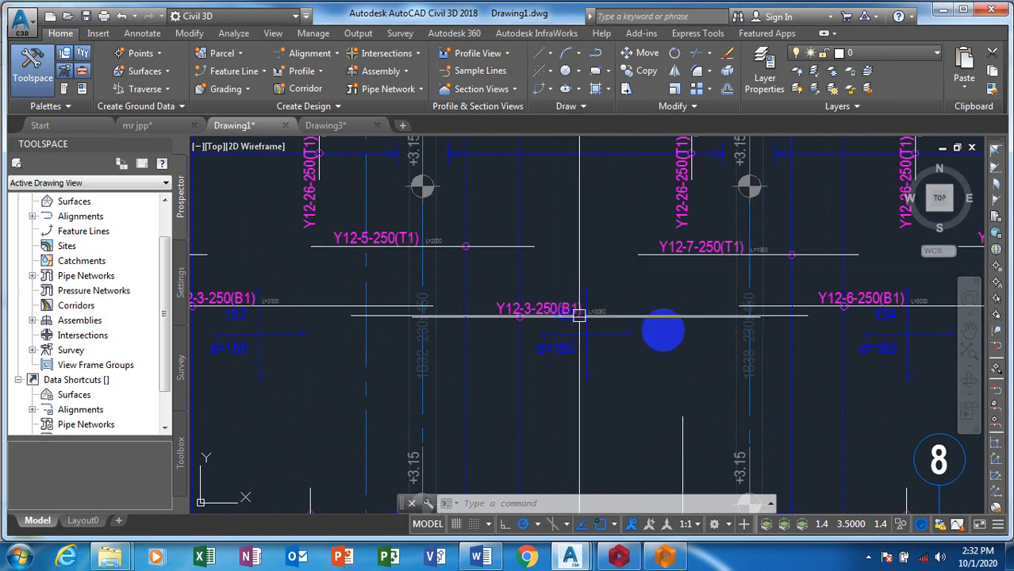
# Examine the Y12 bar labels in the upper slab panels and locate the slab detail sheet among the neighbouring sheets.
pyautogui.scroll(-2, 926, 358)
pyautogui.scroll(2, 316, 269)
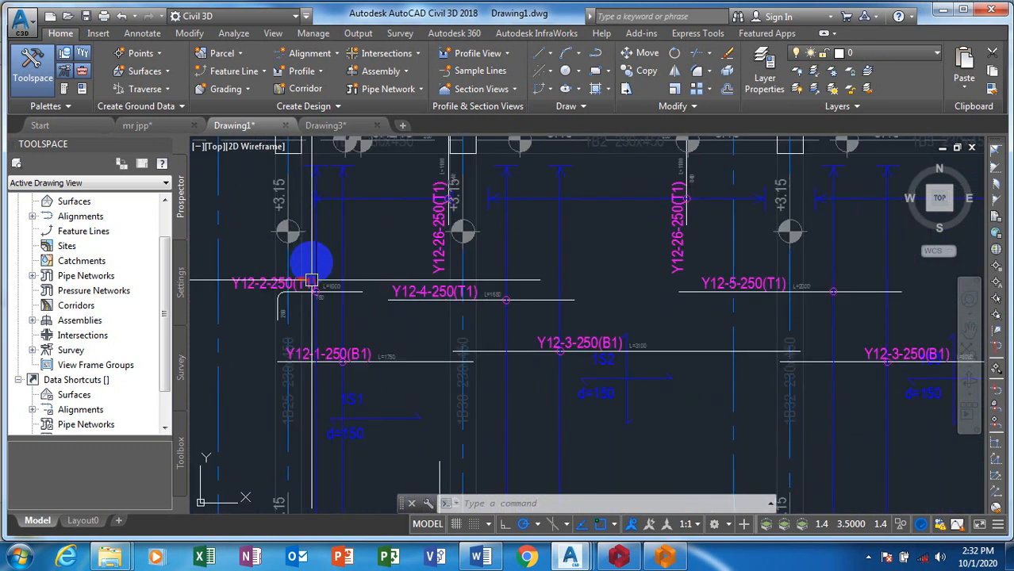
pyautogui.scroll(-5, 333, 266)
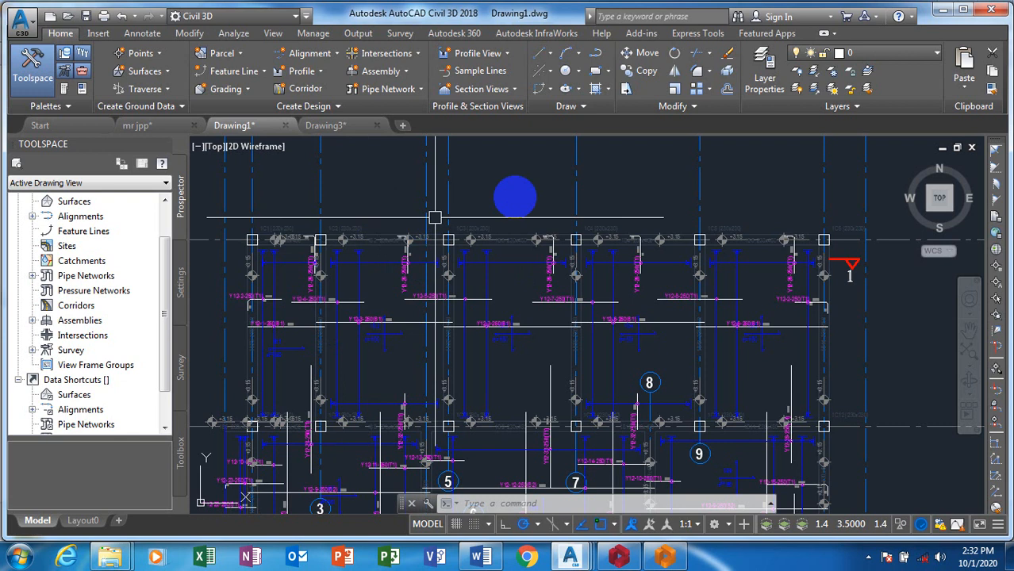
pyautogui.scroll(-4, 557, 190)
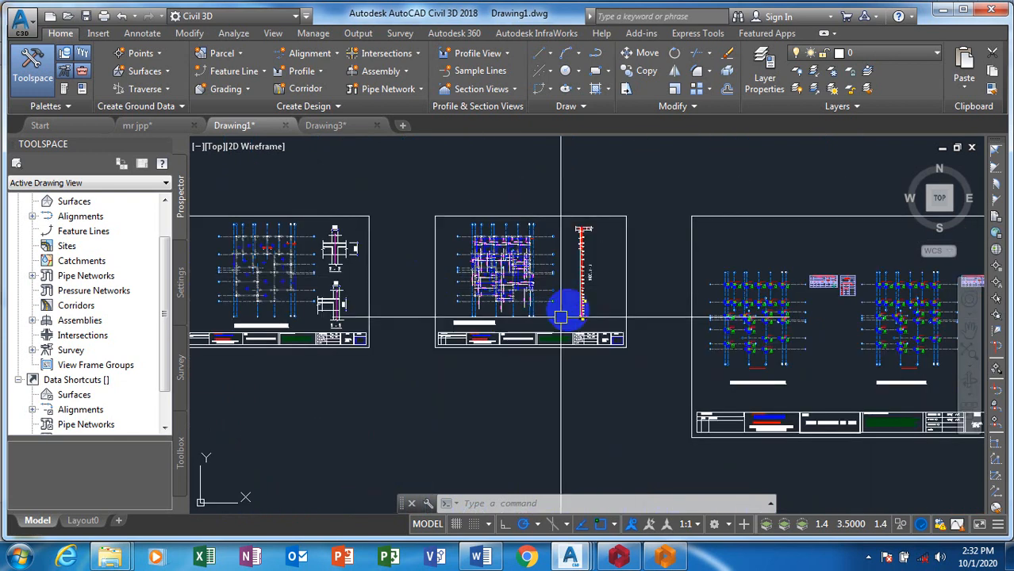
pyautogui.scroll(2, 554, 310)
pyautogui.scroll(1, 575, 273)
pyautogui.scroll(-3, 534, 256)
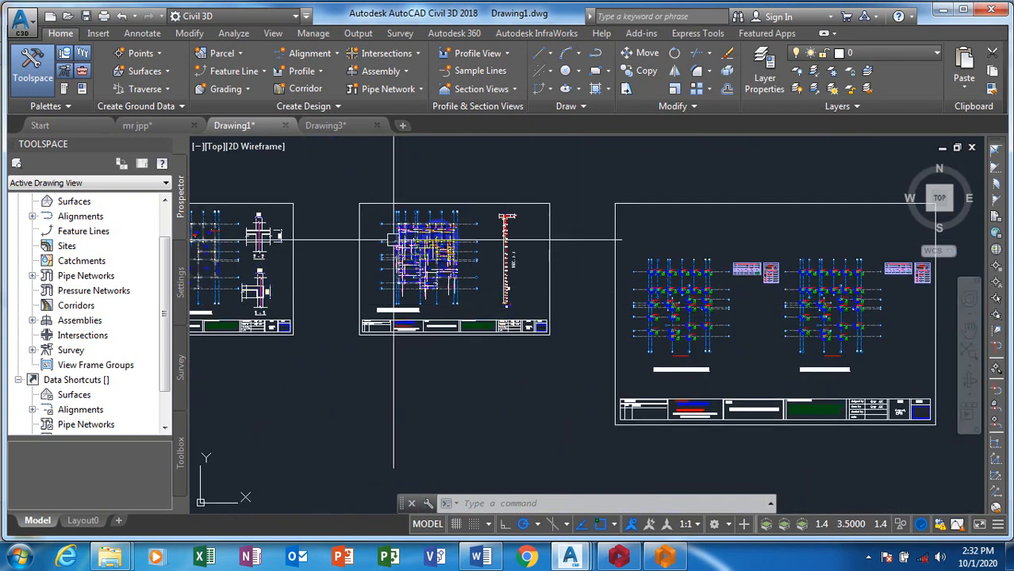
pyautogui.scroll(3, 526, 235)
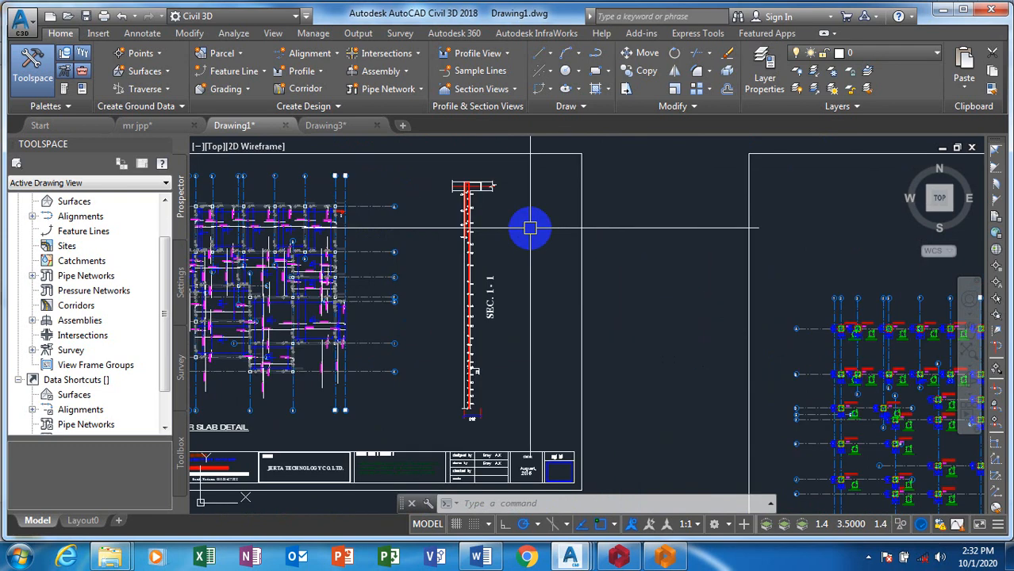
# Examine the column marks, sizes and schedules on the sheet with the ground floor and first floor column layouts.
pyautogui.scroll(-1, 672, 204)
pyautogui.scroll(4, 749, 294)
pyautogui.scroll(2, 750, 283)
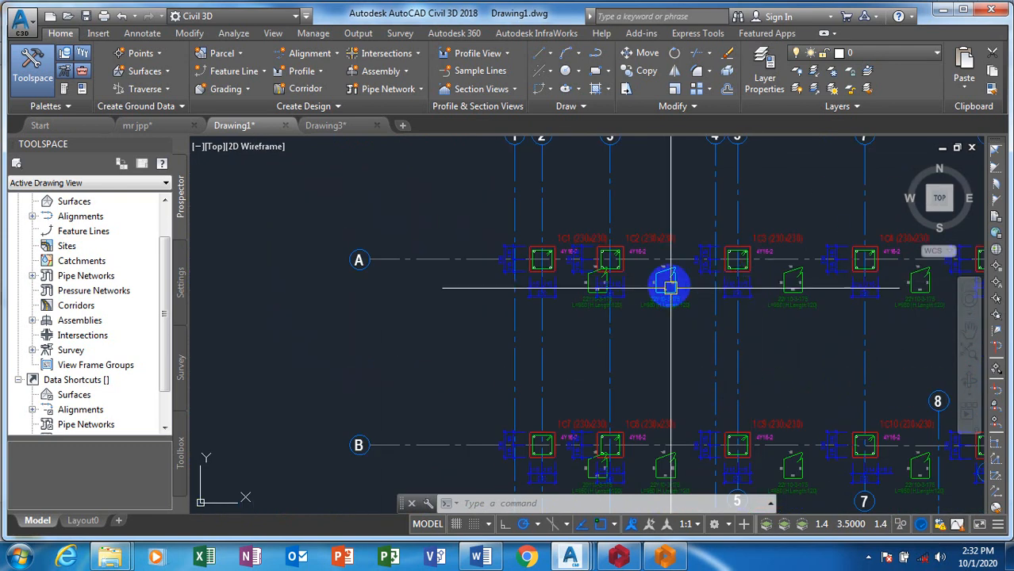
pyautogui.scroll(2, 670, 287)
pyautogui.scroll(-2, 419, 210)
pyautogui.scroll(-10, 418, 210)
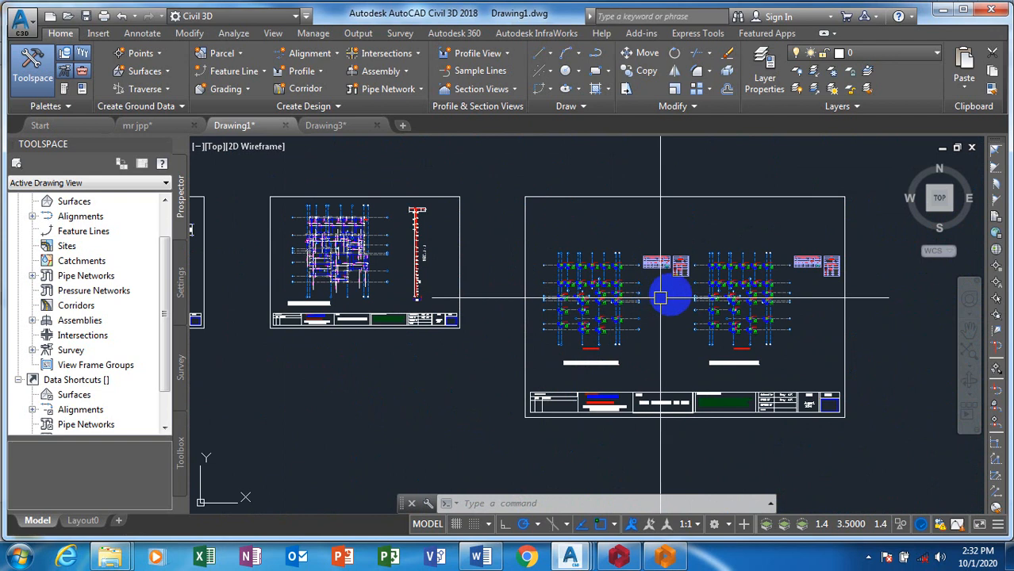
pyautogui.scroll(2, 726, 285)
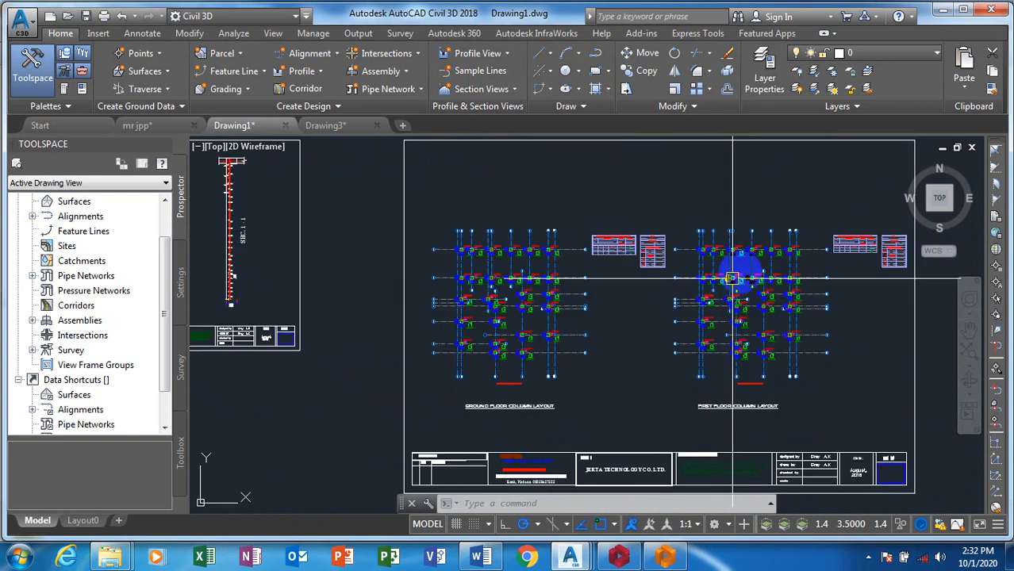
pyautogui.scroll(2, 731, 277)
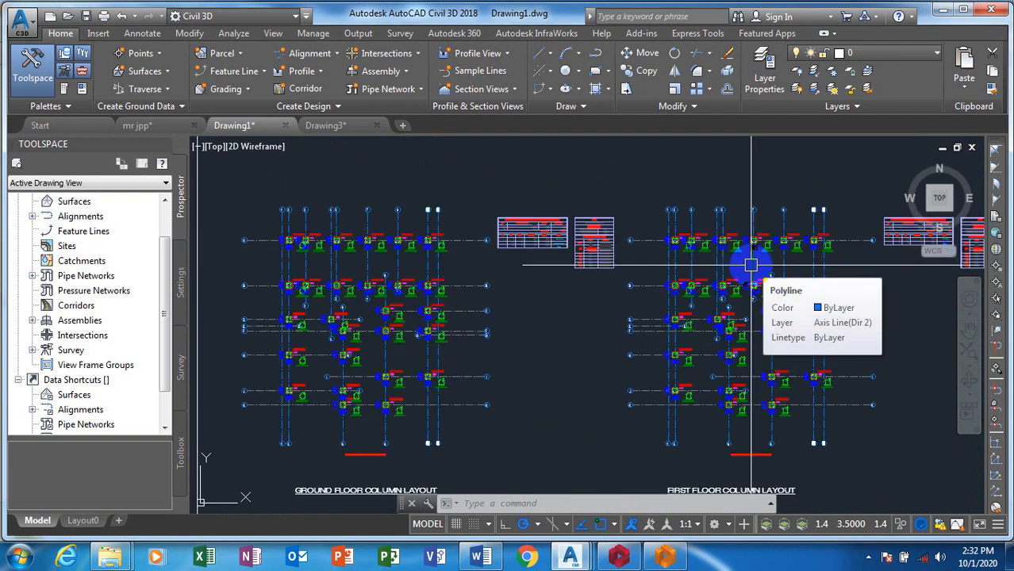
pyautogui.scroll(2, 748, 267)
pyautogui.scroll(-2, 770, 189)
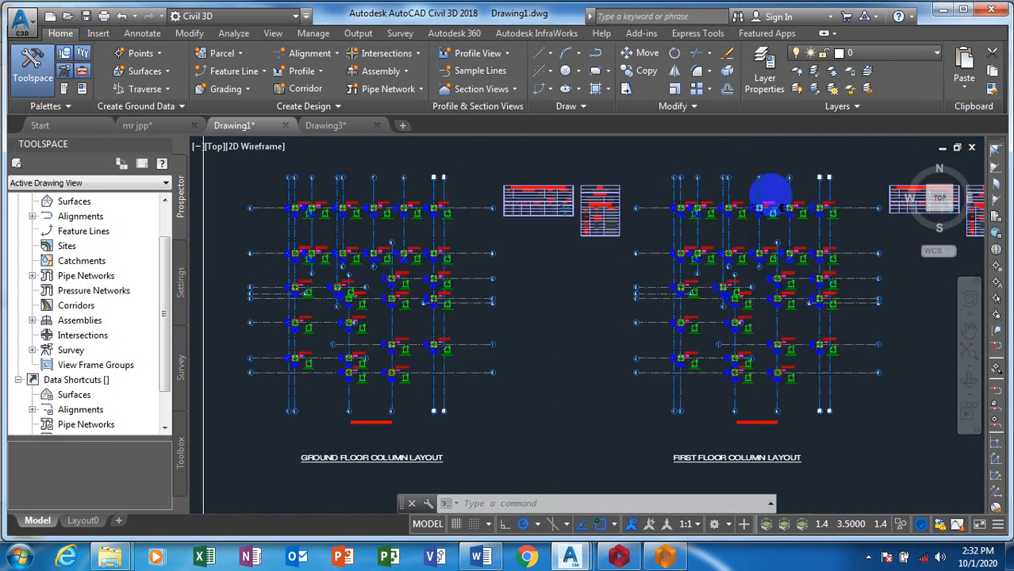
pyautogui.scroll(-4, 807, 244)
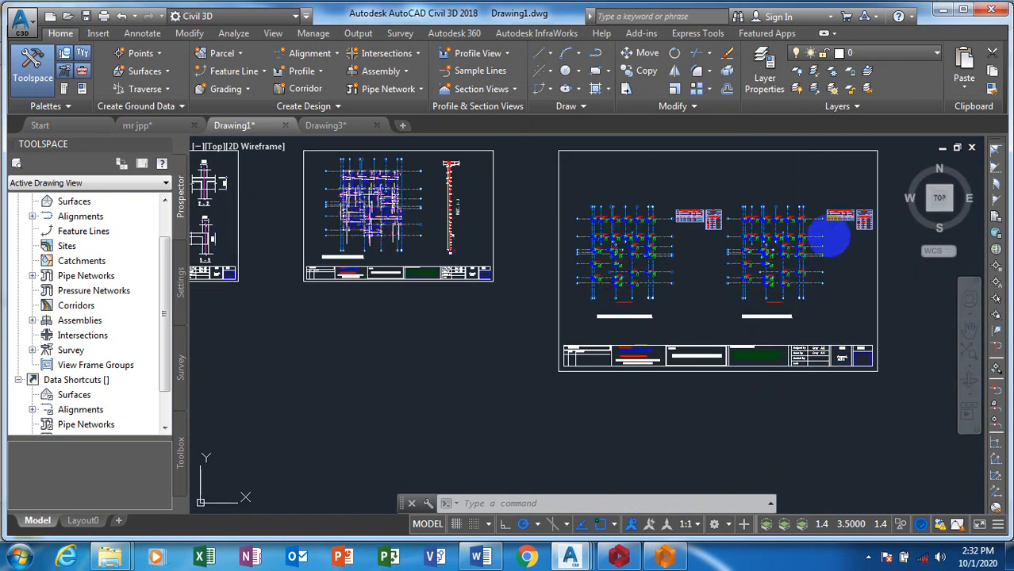
# Move the whole column layout sheet to the free space below the general notes sheet near the start of the sheet row.
pyautogui.write('m')
pyautogui.press('Return')
pyautogui.click(891, 147)
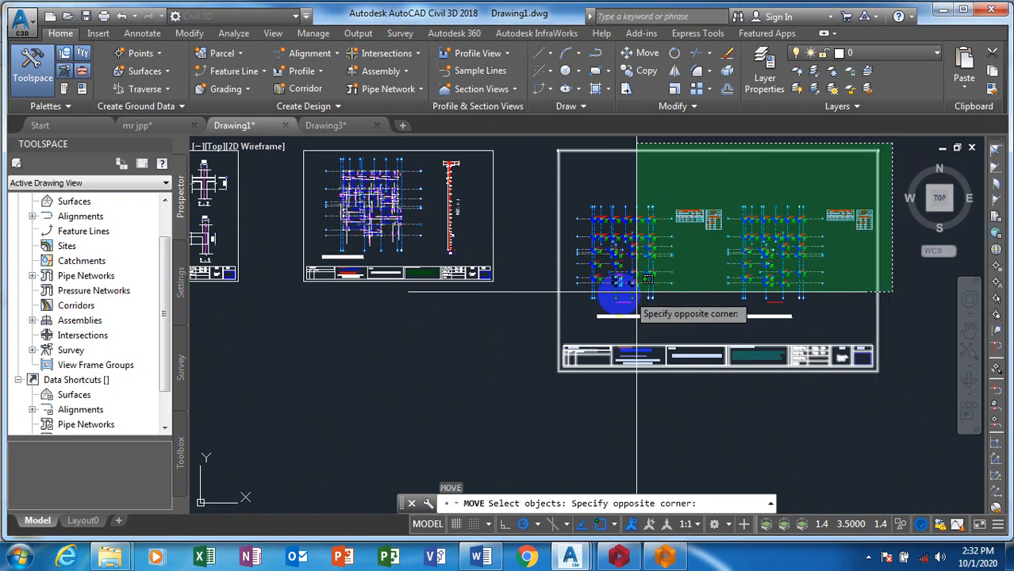
pyautogui.click(543, 388)
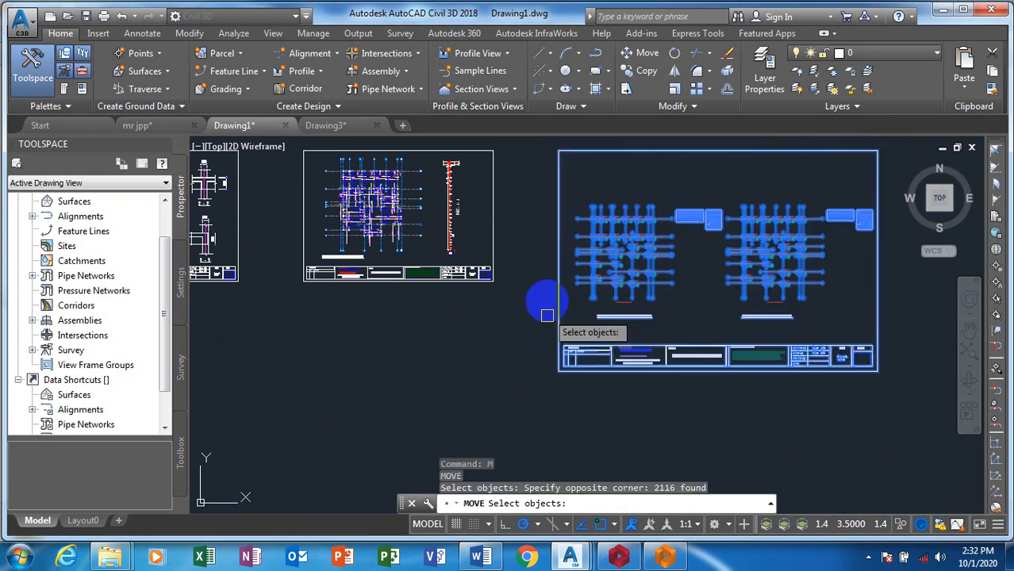
pyautogui.press('Return')
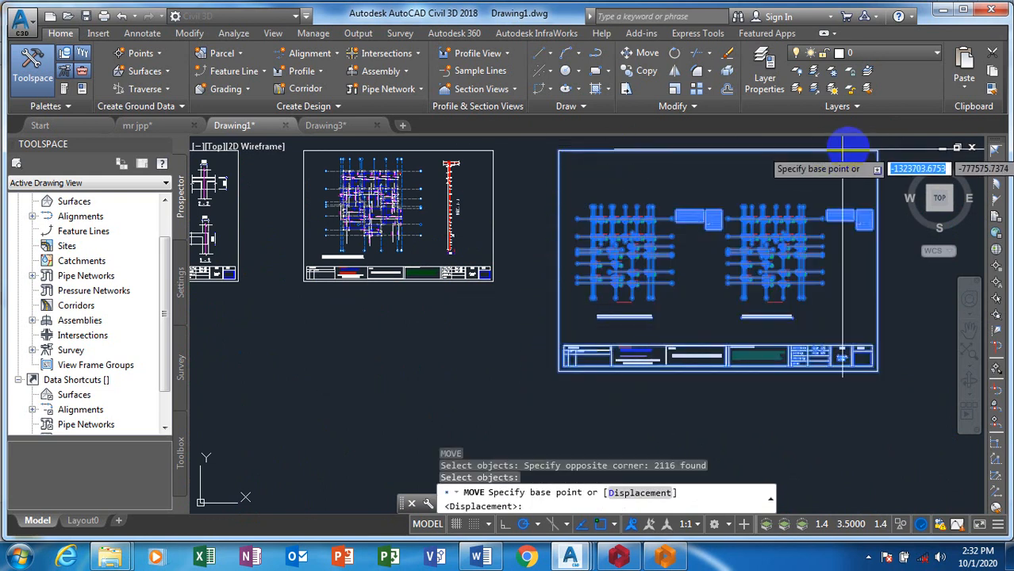
pyautogui.click(876, 150)
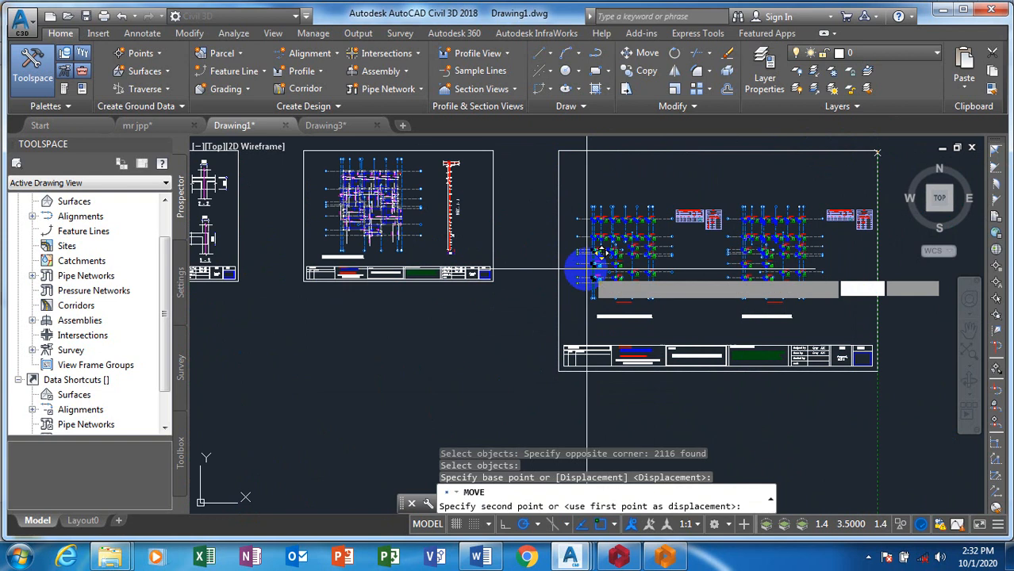
pyautogui.scroll(-6, 587, 269)
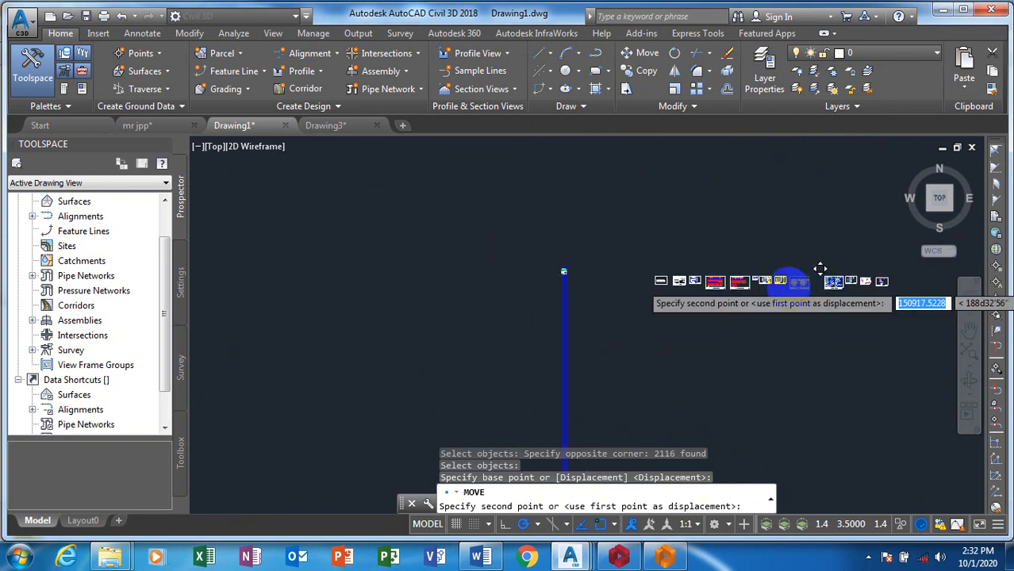
pyautogui.scroll(5, 800, 282)
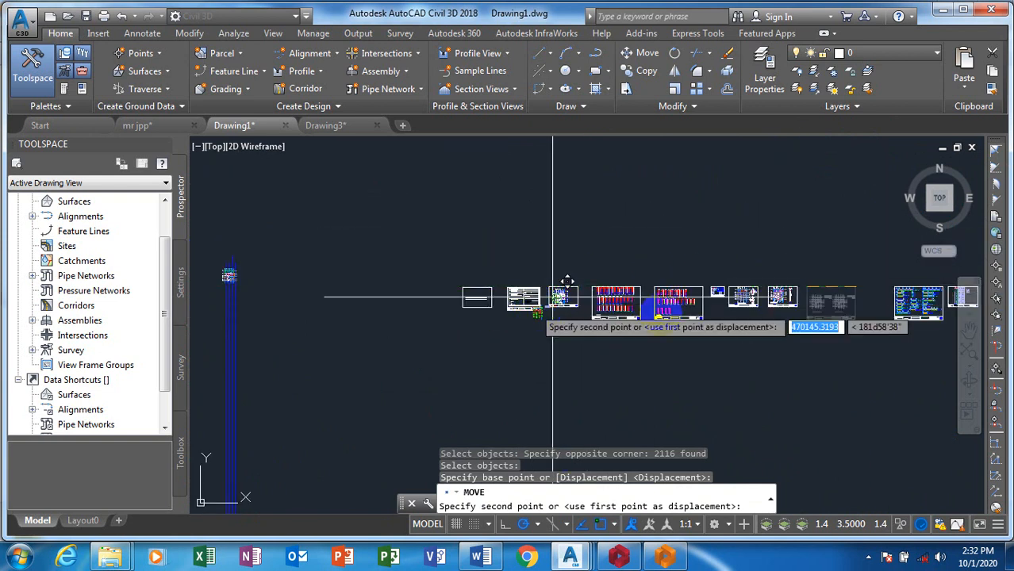
pyautogui.scroll(2, 738, 333)
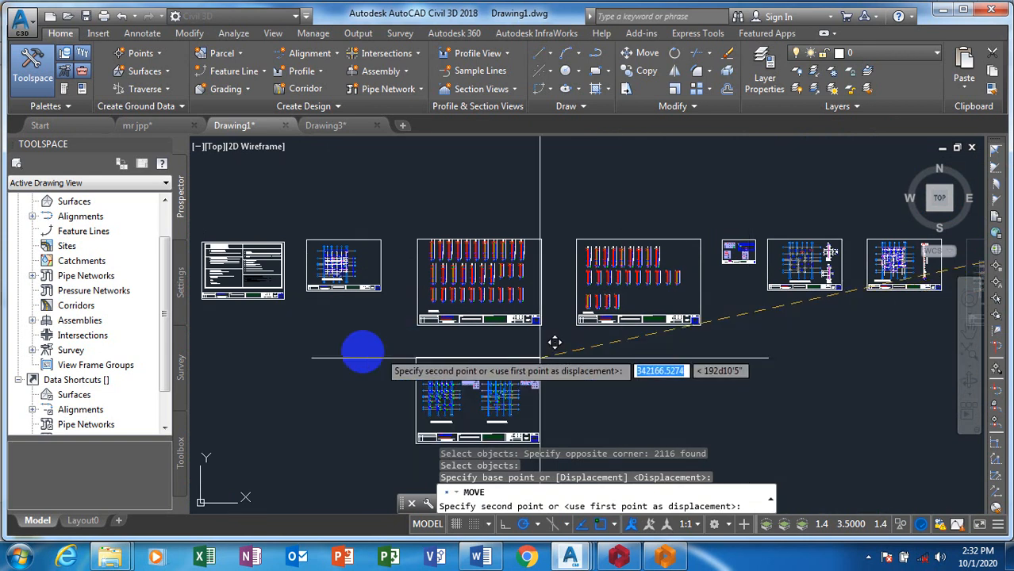
pyautogui.click(322, 348)
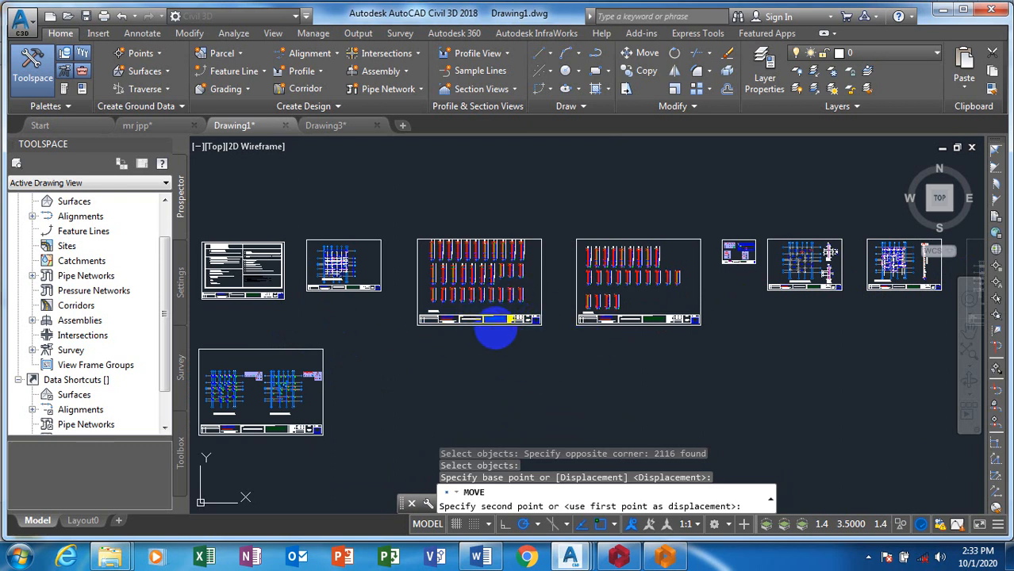
pyautogui.click(491, 329)
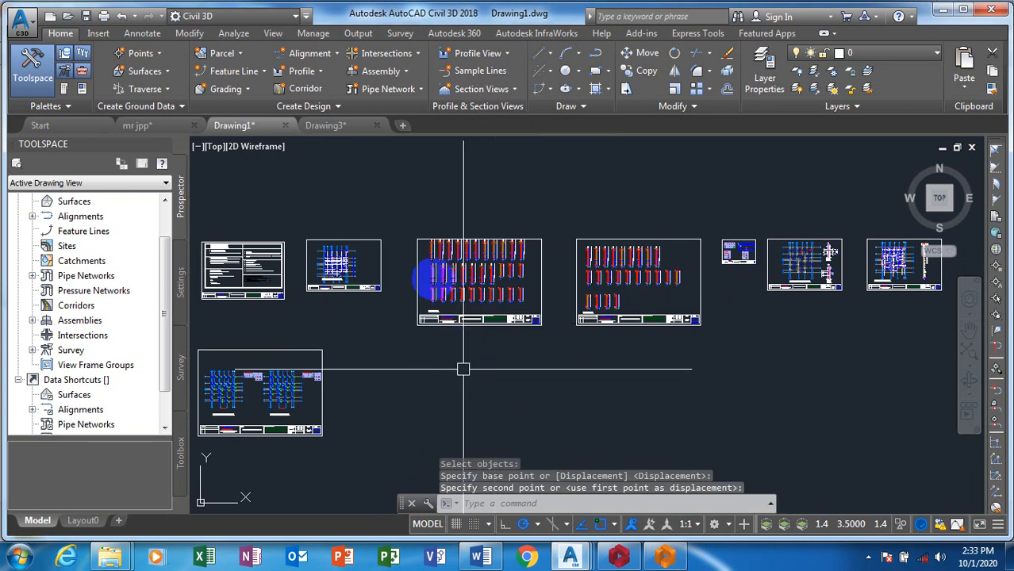
# Move all sheets after the third one in the row horizontally away from it to open a wide gap.
pyautogui.press('Return')
pyautogui.click(403, 214)
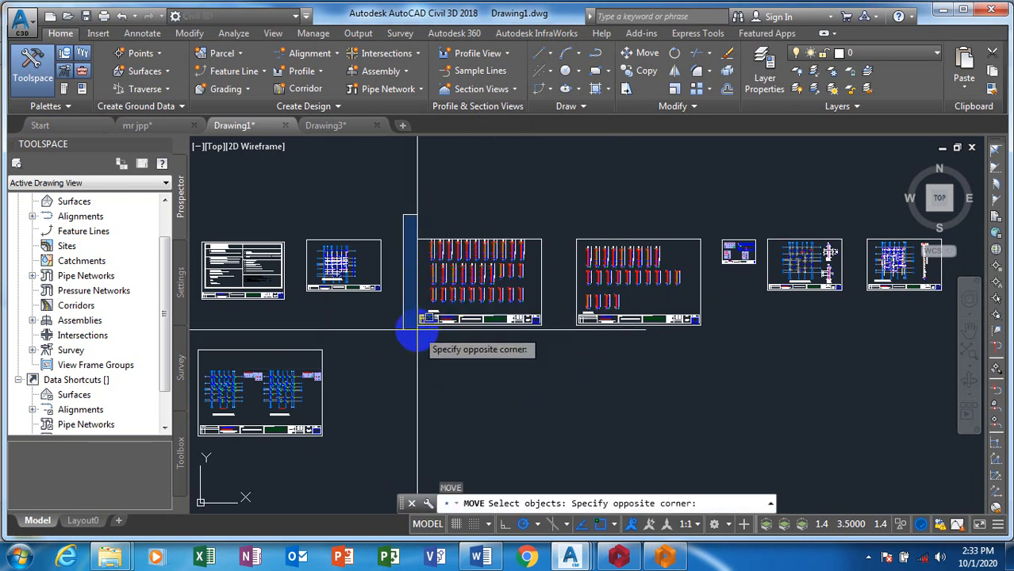
pyautogui.scroll(-4, 417, 328)
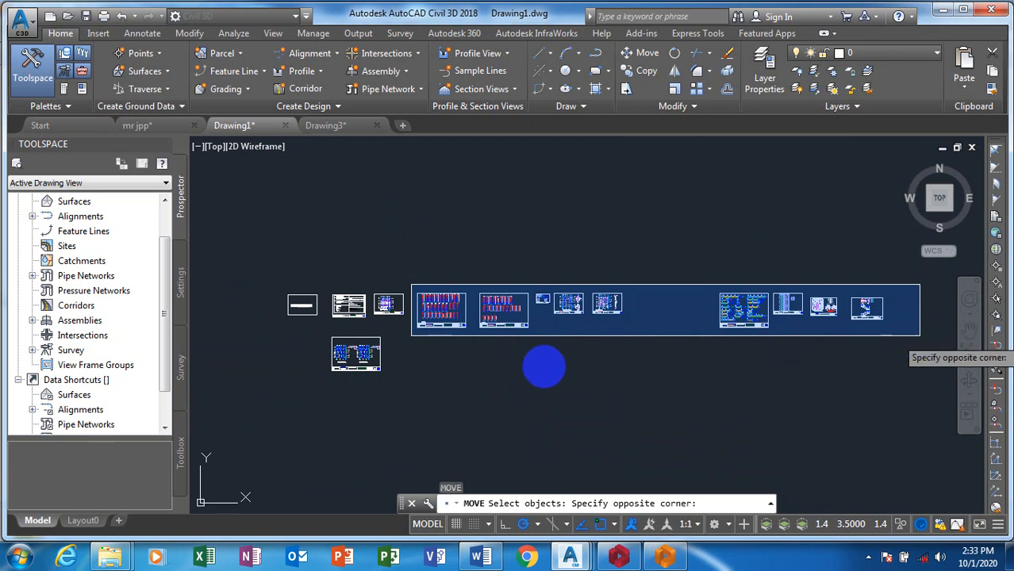
pyautogui.click(539, 364)
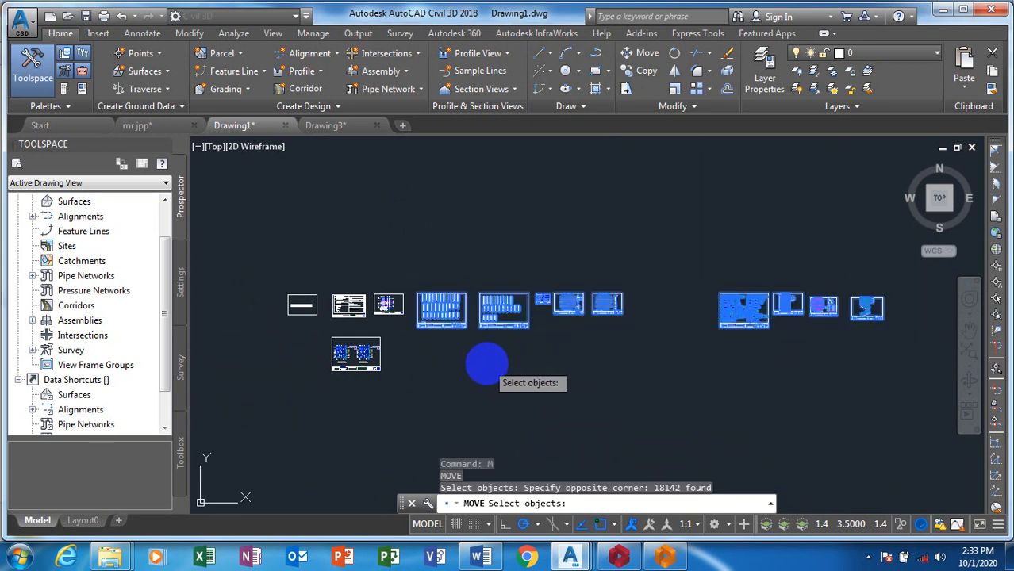
pyautogui.press('Return')
pyautogui.click(626, 363)
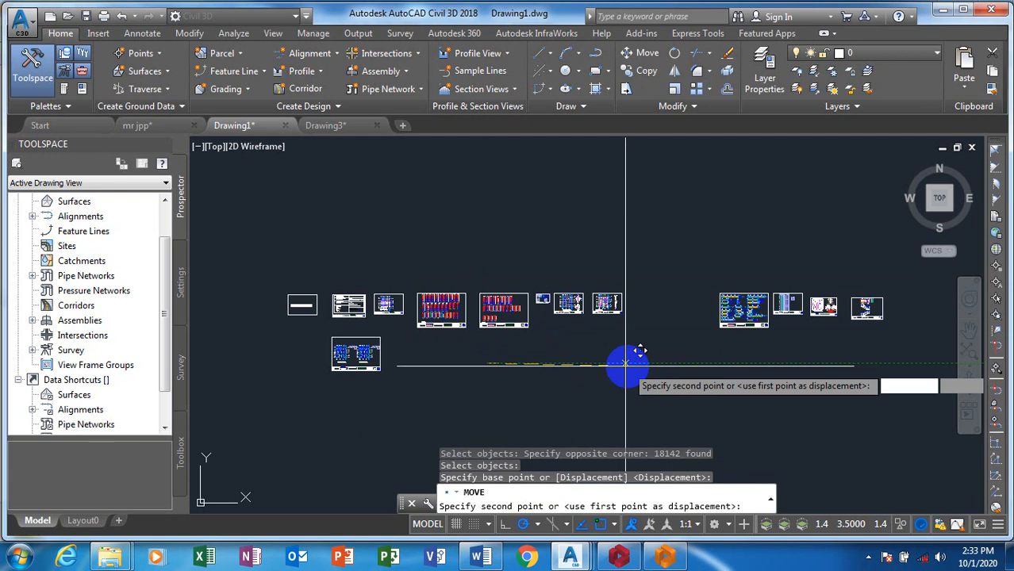
pyautogui.click(605, 367)
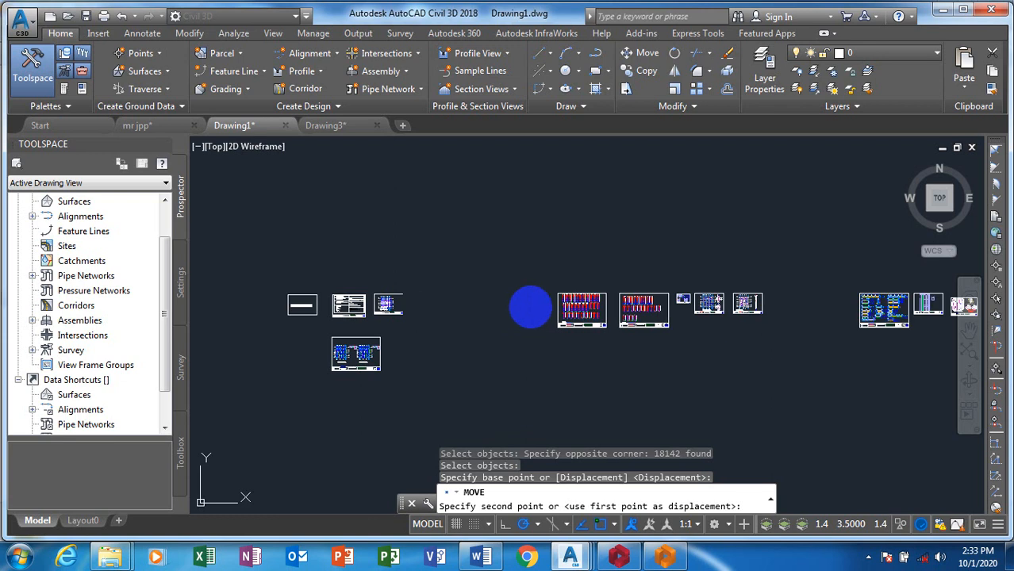
pyautogui.press('Escape')
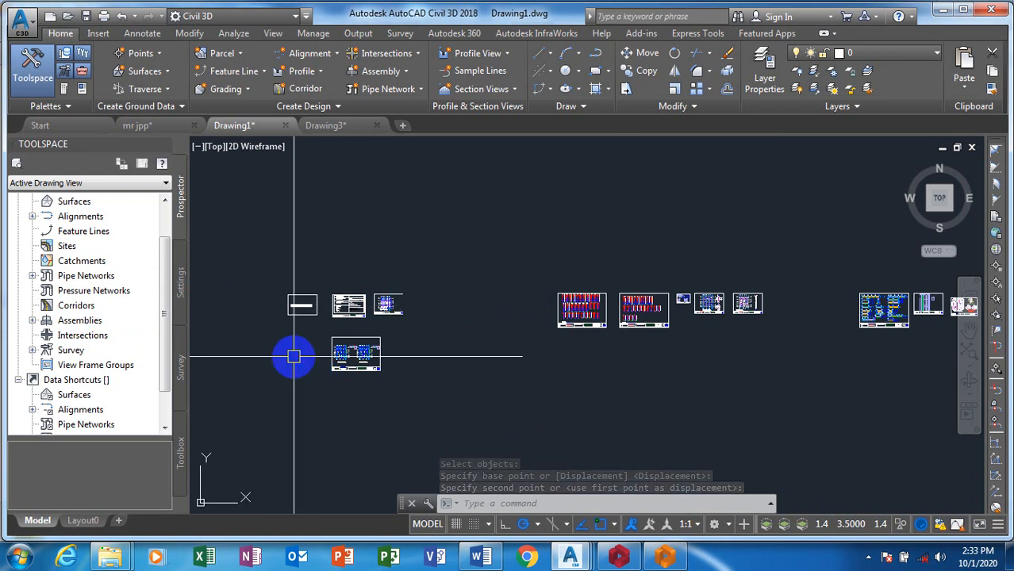
# Move the column layout sheet into the gap after the third sheet, aligning its top edge with that sheet's top edge.
pyautogui.write('m')
pyautogui.press('Return')
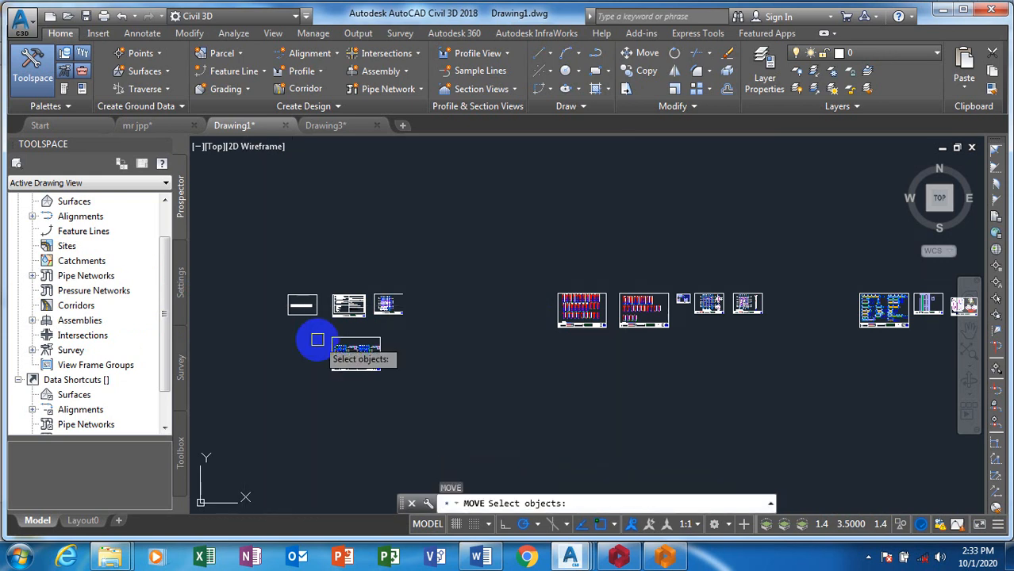
pyautogui.scroll(5, 321, 337)
pyautogui.click(490, 326)
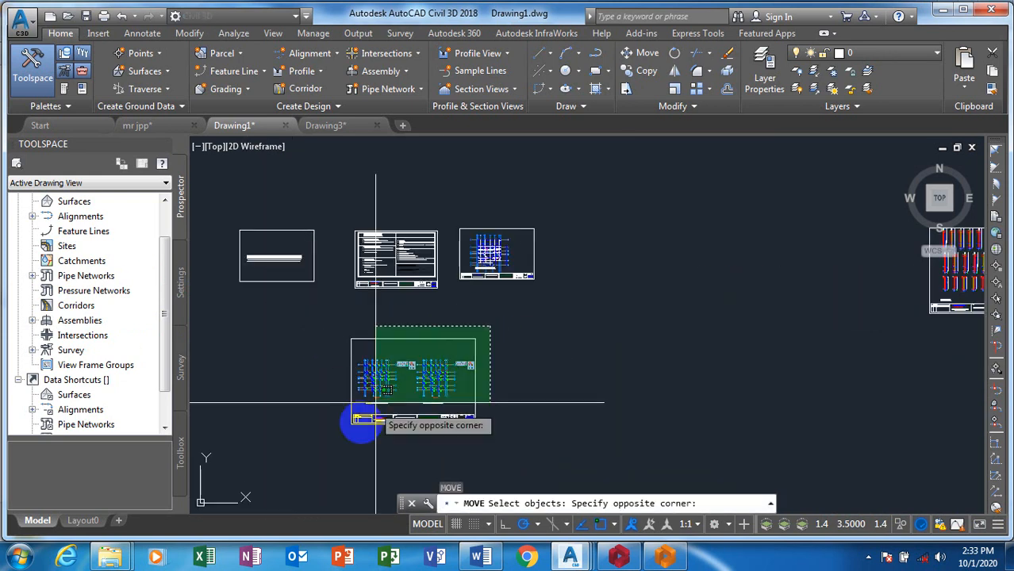
pyautogui.click(326, 437)
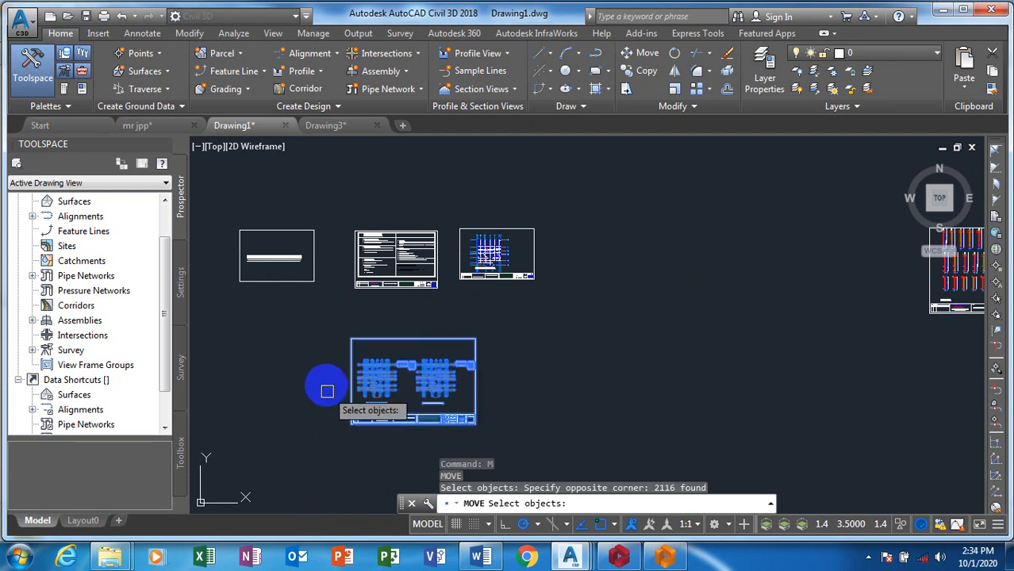
pyautogui.press('Return')
pyautogui.click(352, 339)
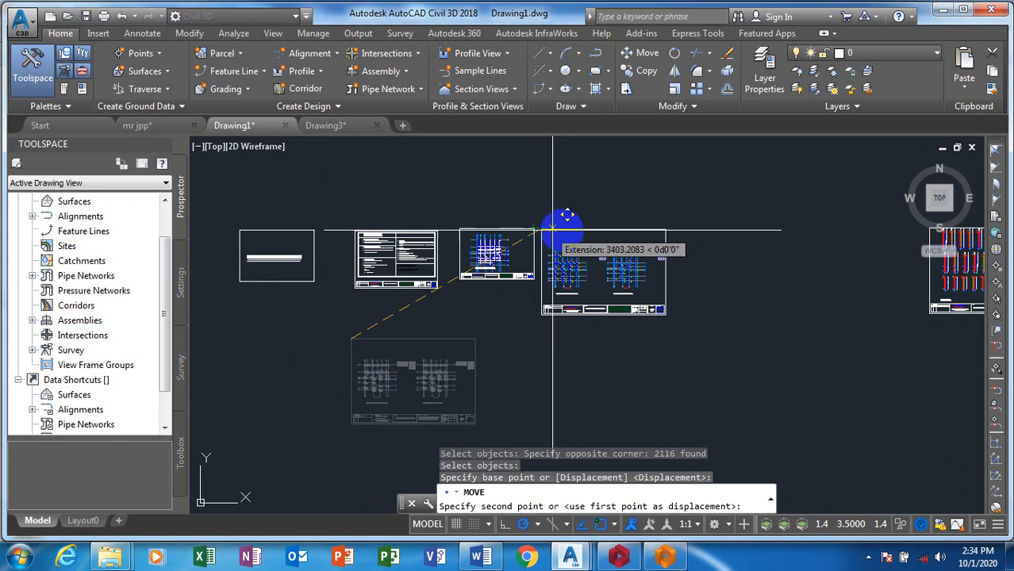
pyautogui.click(564, 230)
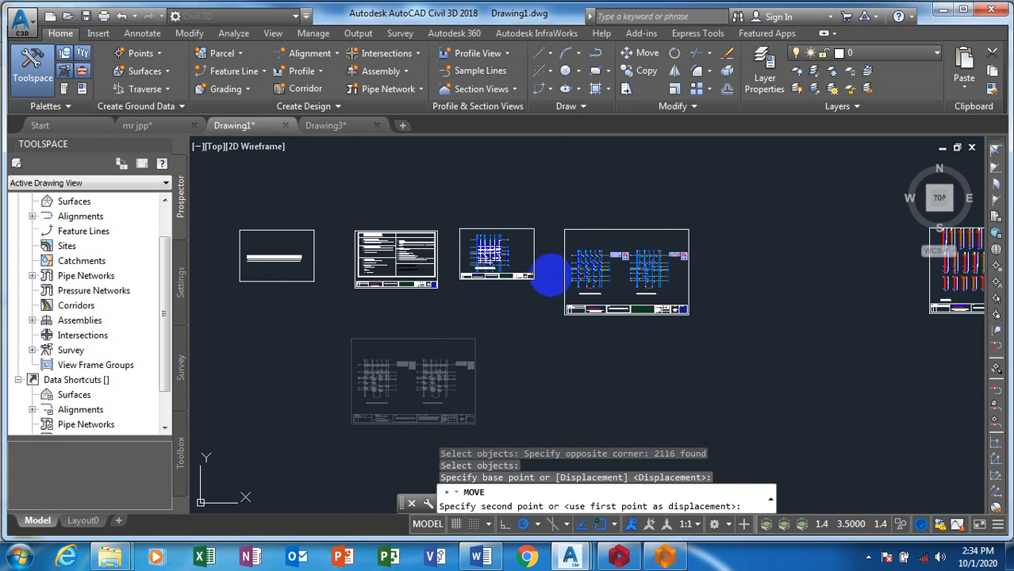
# Examine the ground floor column layout and the first floor column marks, sizes and reinforcement labels, including 2C3 to 2C5.
pyautogui.scroll(4, 633, 256)
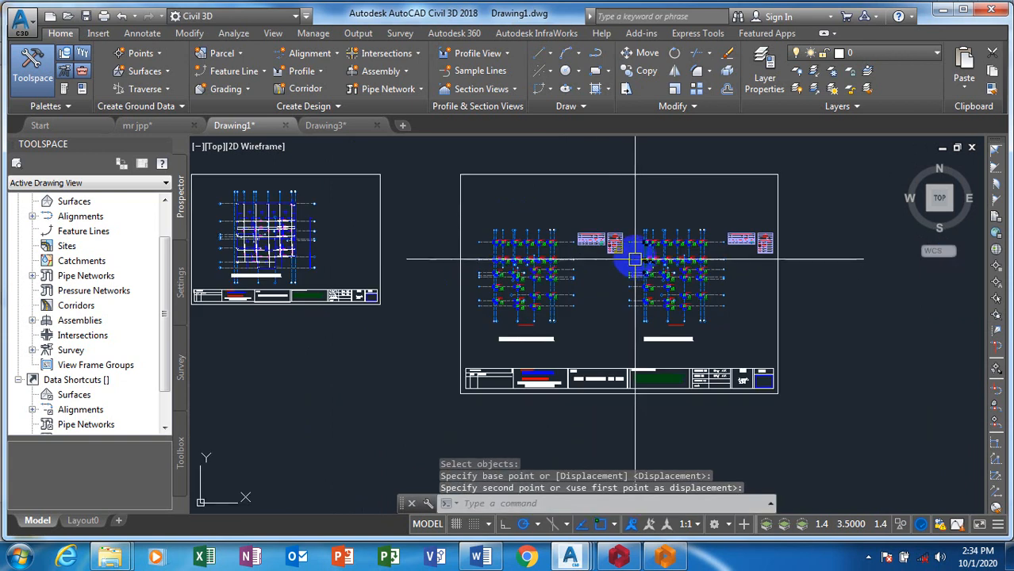
pyautogui.scroll(2, 633, 259)
pyautogui.scroll(3, 509, 230)
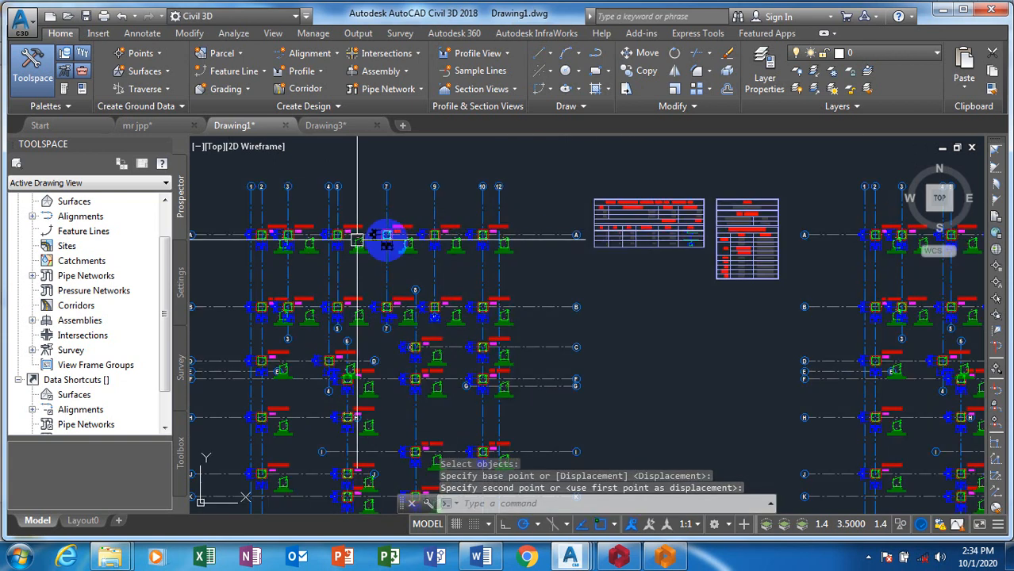
pyautogui.scroll(-2, 500, 252)
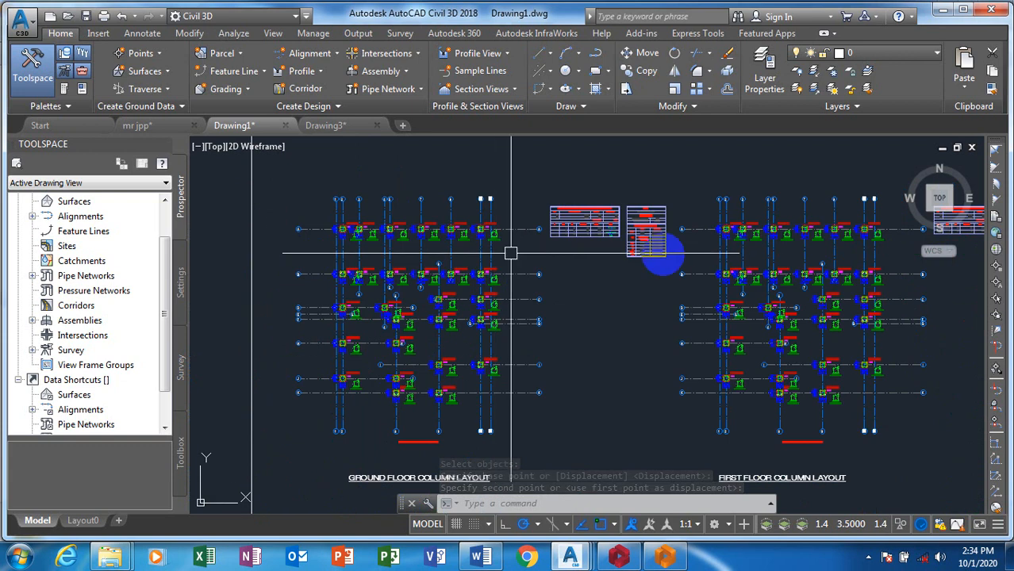
pyautogui.scroll(5, 872, 226)
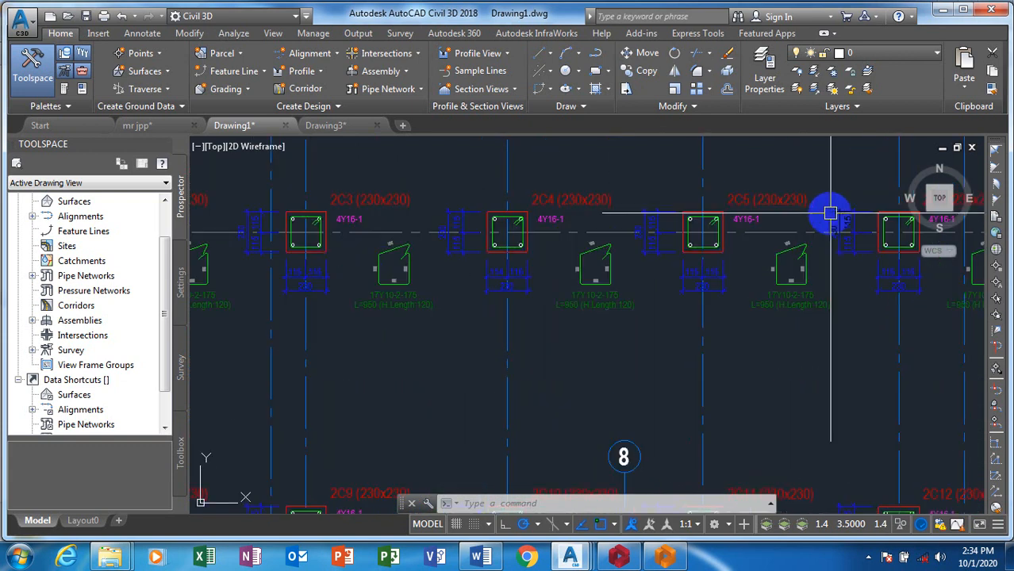
# Examine the first floor column details 2C4 to 2C6 along grid A, including section sizes, main bars, stirrup labels and dimensions.
pyautogui.scroll(-3, 476, 281)
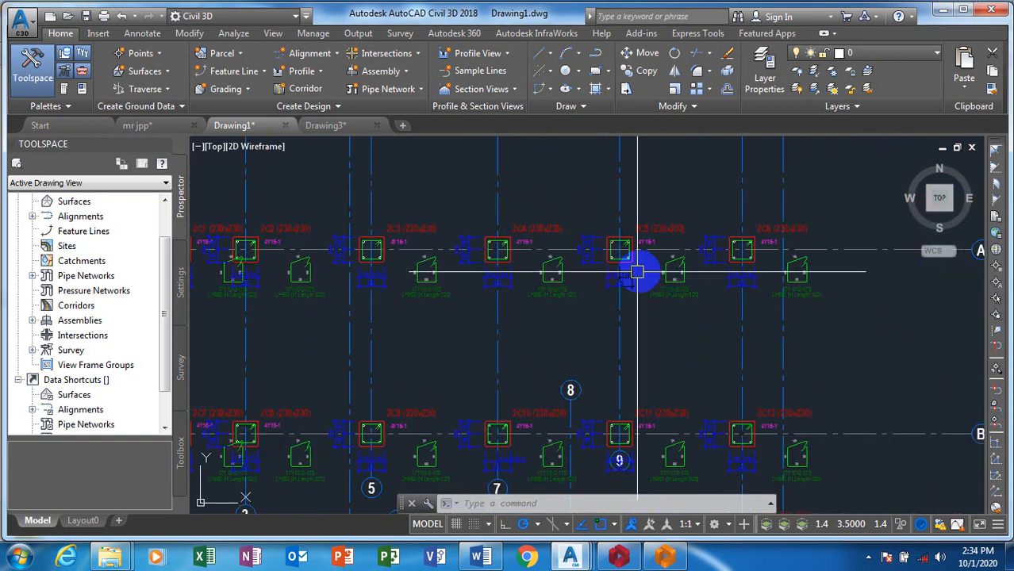
pyautogui.scroll(4, 637, 272)
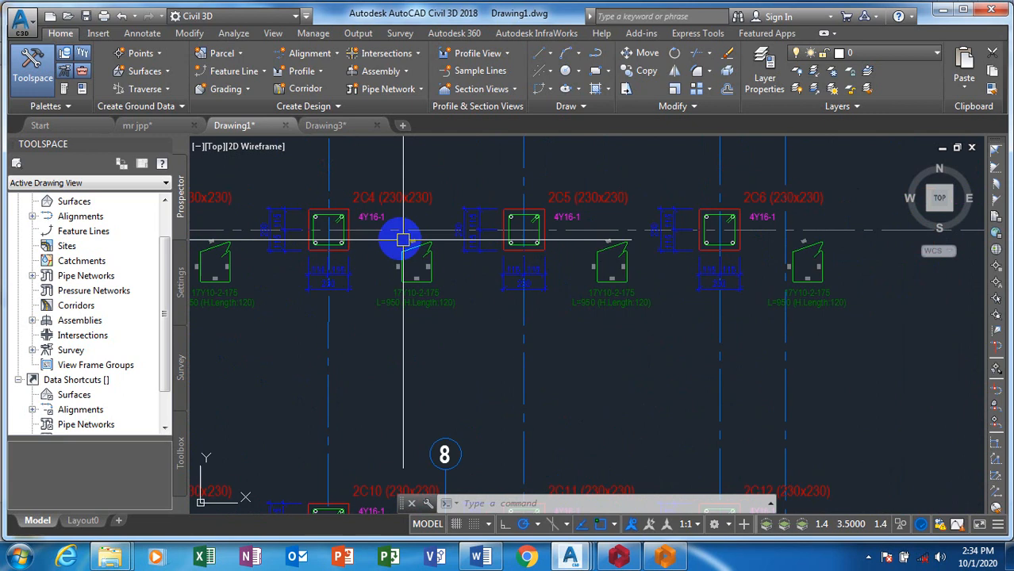
pyautogui.scroll(-4, 397, 230)
pyautogui.scroll(4, 464, 244)
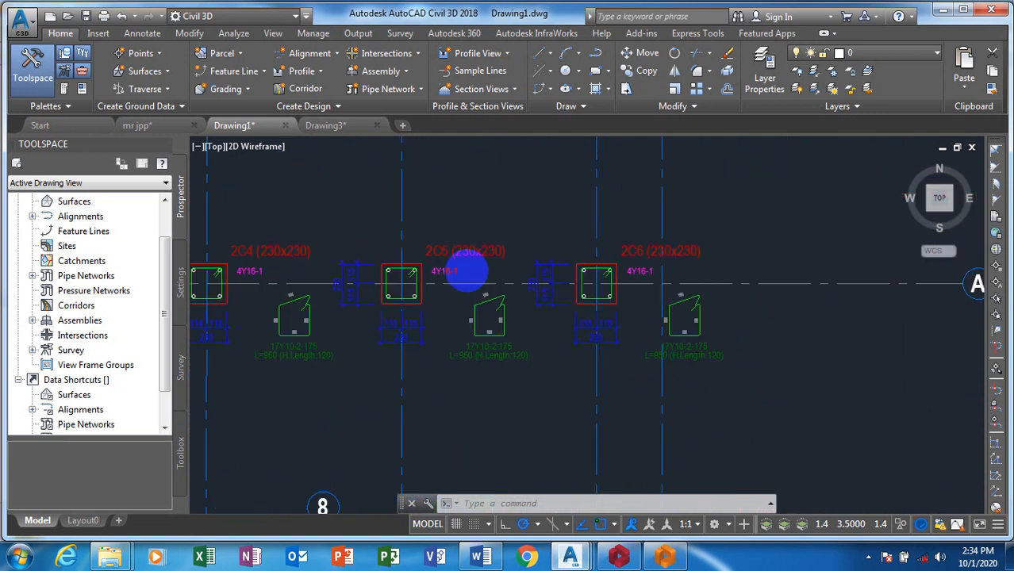
pyautogui.scroll(2, 466, 271)
pyautogui.scroll(3, 355, 273)
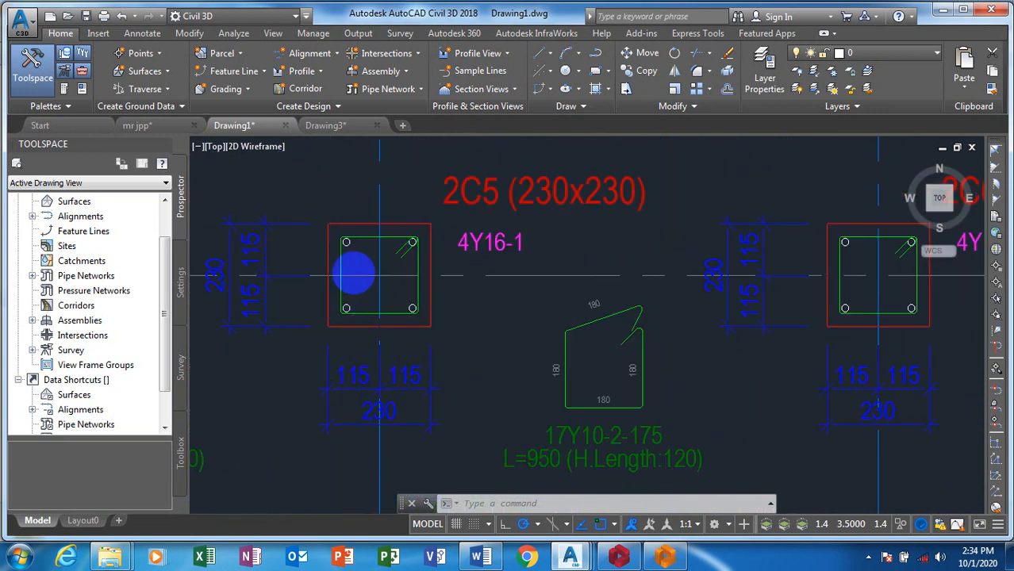
pyautogui.scroll(2, 355, 274)
pyautogui.scroll(-6, 278, 246)
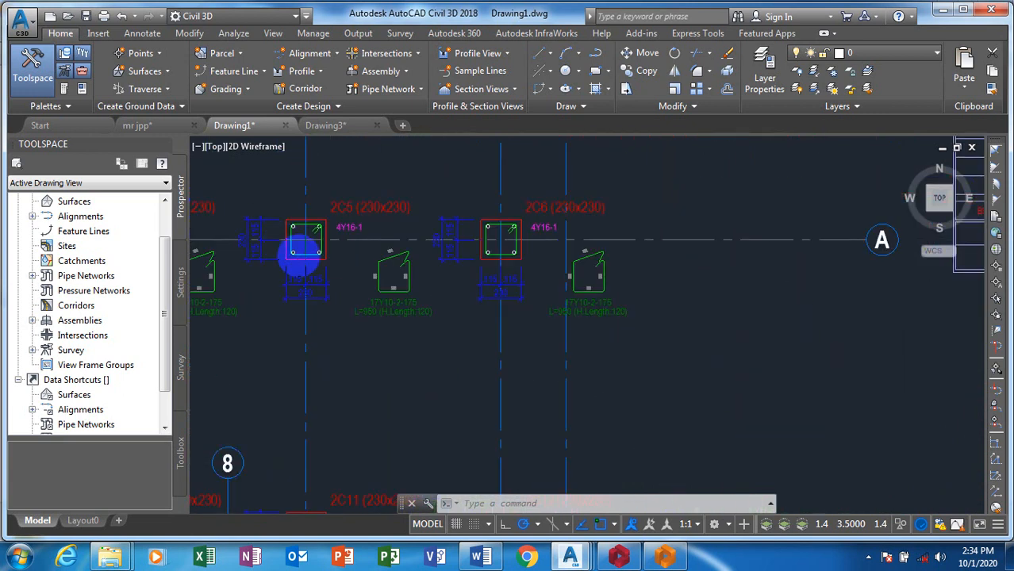
pyautogui.scroll(-4, 317, 242)
pyautogui.scroll(7, 385, 229)
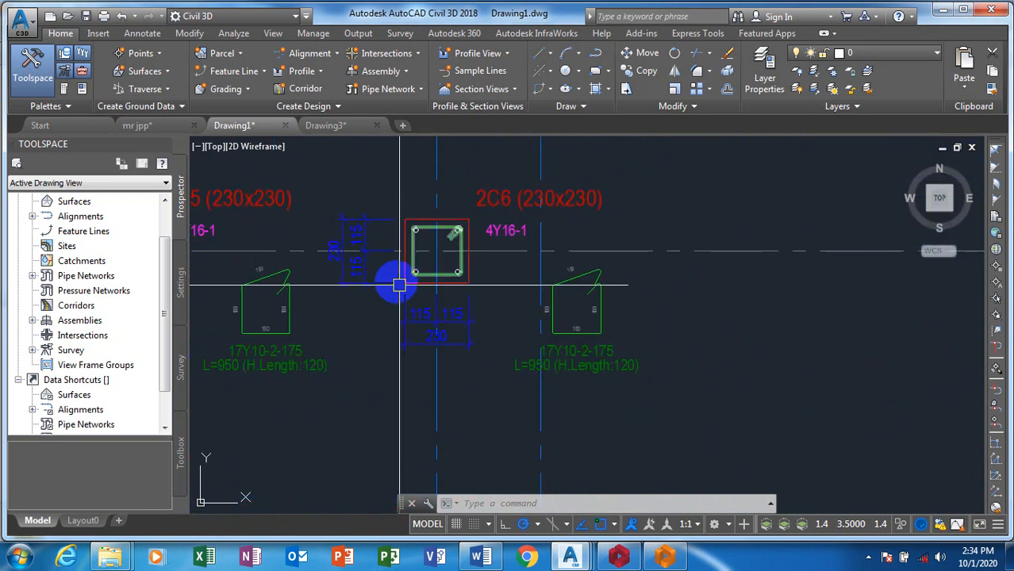
pyautogui.scroll(-4, 399, 286)
pyautogui.scroll(2, 437, 226)
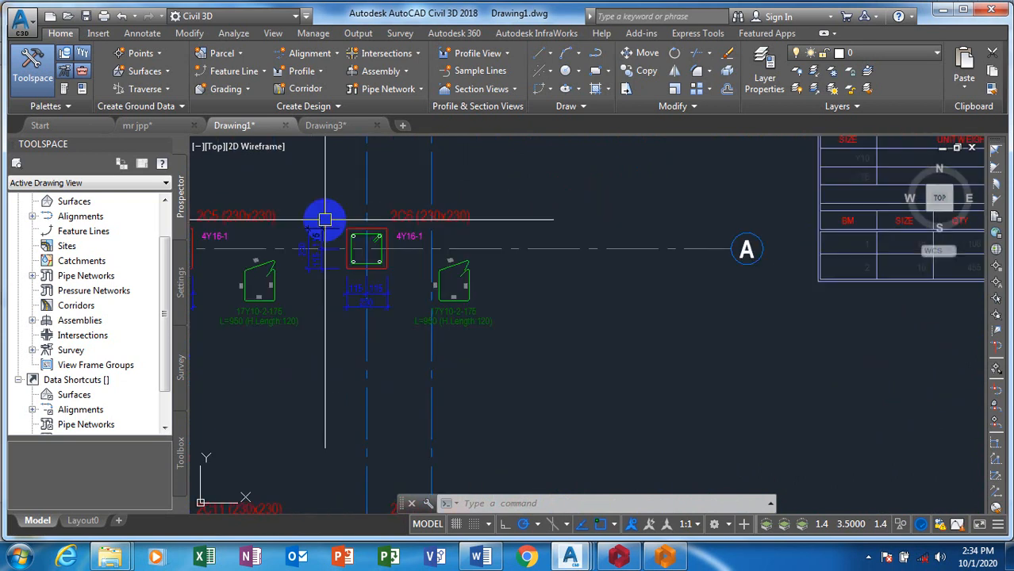
# Review the ground and first floor column layouts together, along with the two column reinforcement detail sheets further along the row.
pyautogui.scroll(-7, 324, 219)
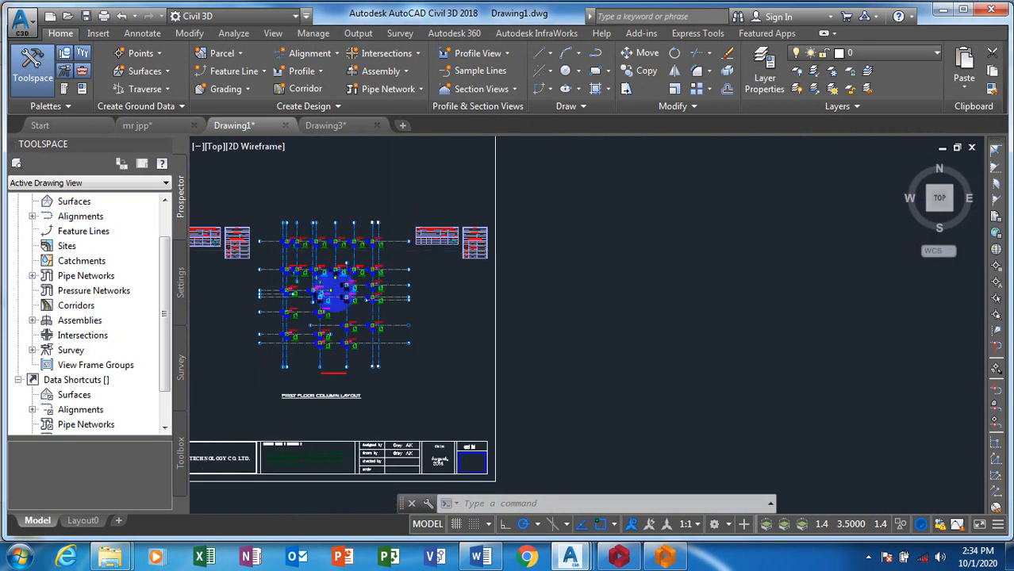
pyautogui.scroll(-3, 460, 303)
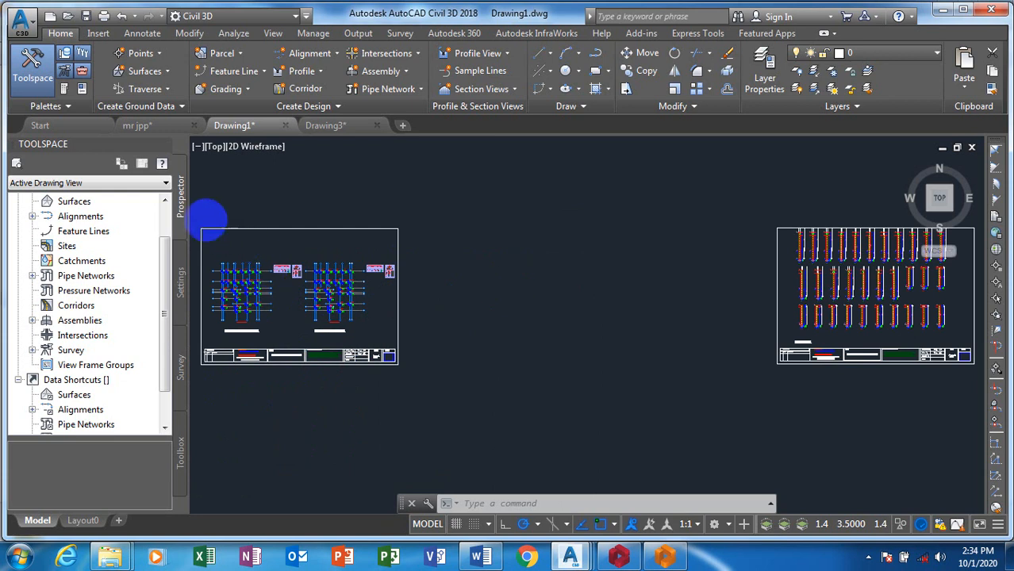
pyautogui.scroll(-3, 208, 215)
pyautogui.scroll(5, 238, 294)
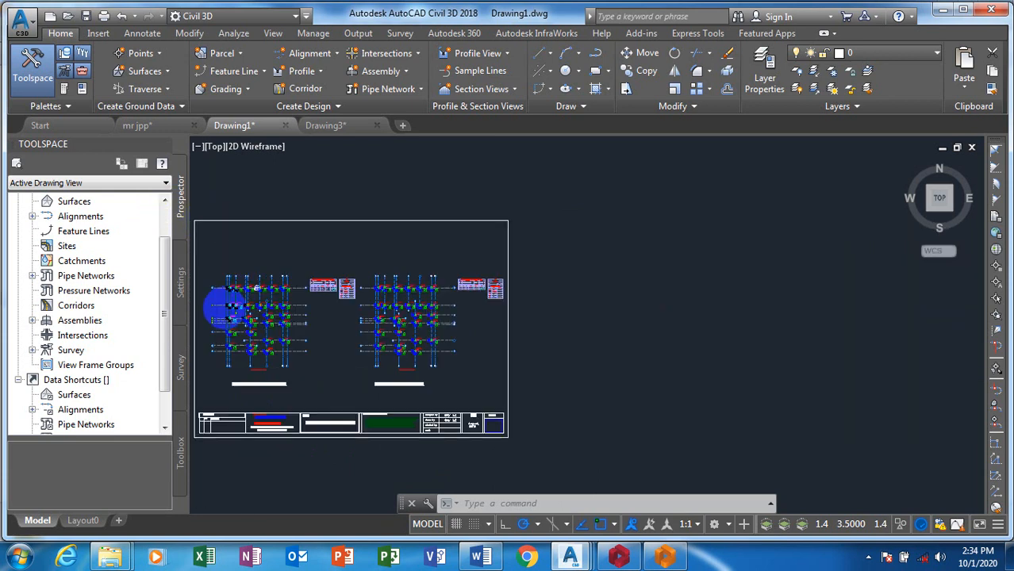
pyautogui.scroll(3, 227, 308)
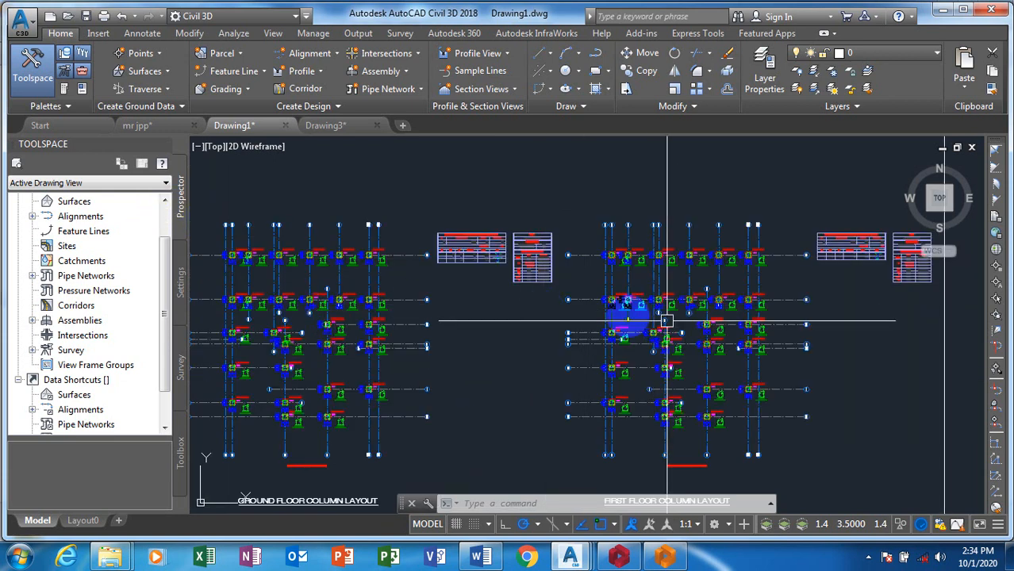
pyautogui.scroll(-5, 309, 322)
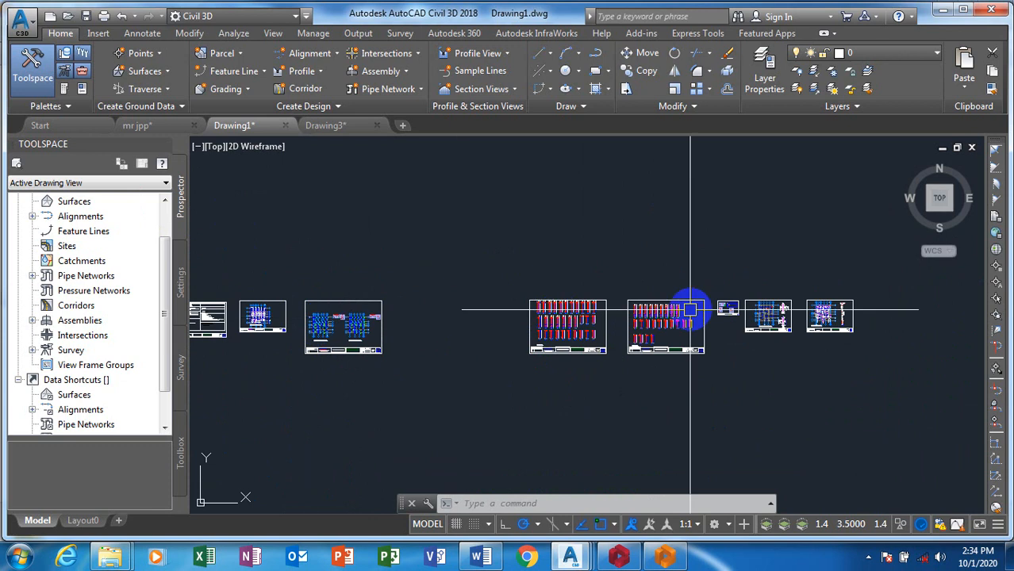
pyautogui.scroll(4, 690, 309)
pyautogui.scroll(2, 389, 328)
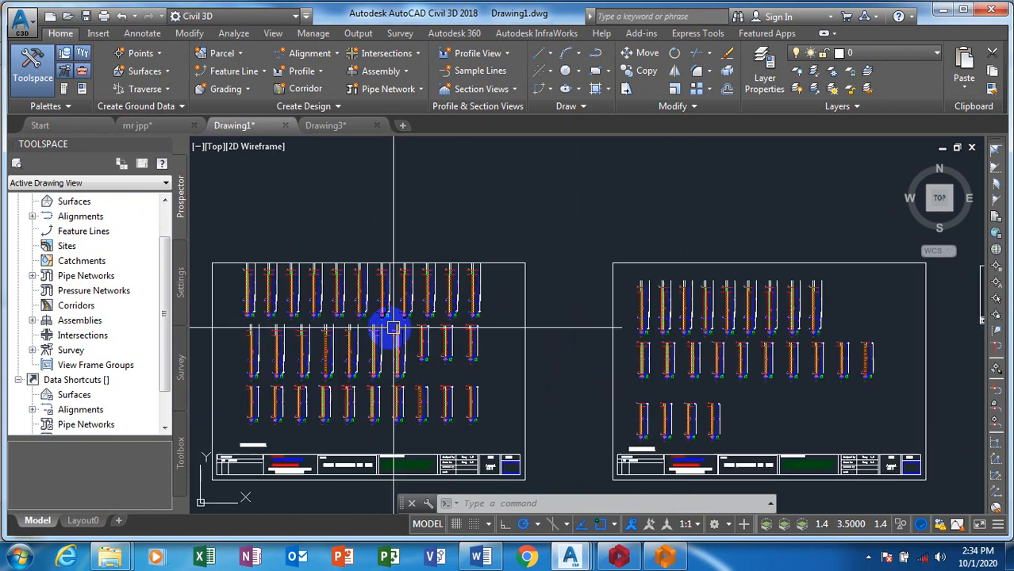
pyautogui.scroll(-3, 389, 328)
pyautogui.scroll(2, 627, 319)
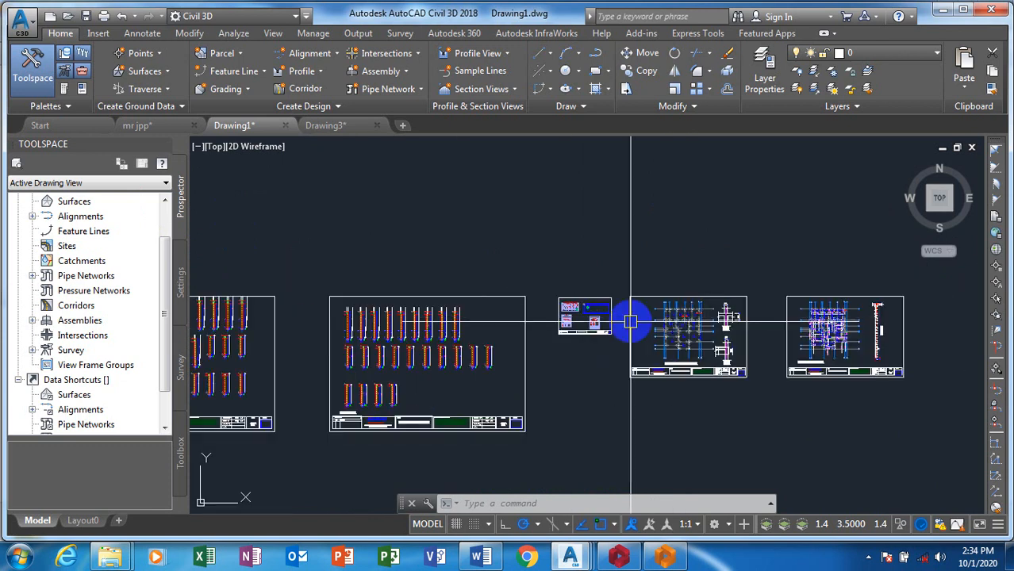
# Examine the first floor slab/beam layout with sections 1-1 and 2-2, and the adjacent slab reinforcement sheet.
pyautogui.scroll(6, 680, 317)
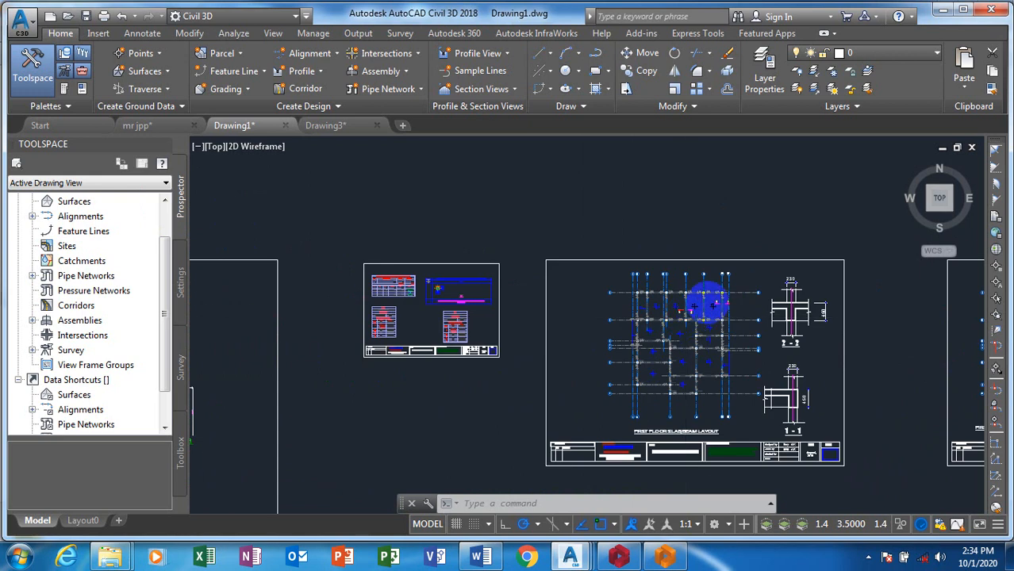
pyautogui.scroll(-6, 698, 299)
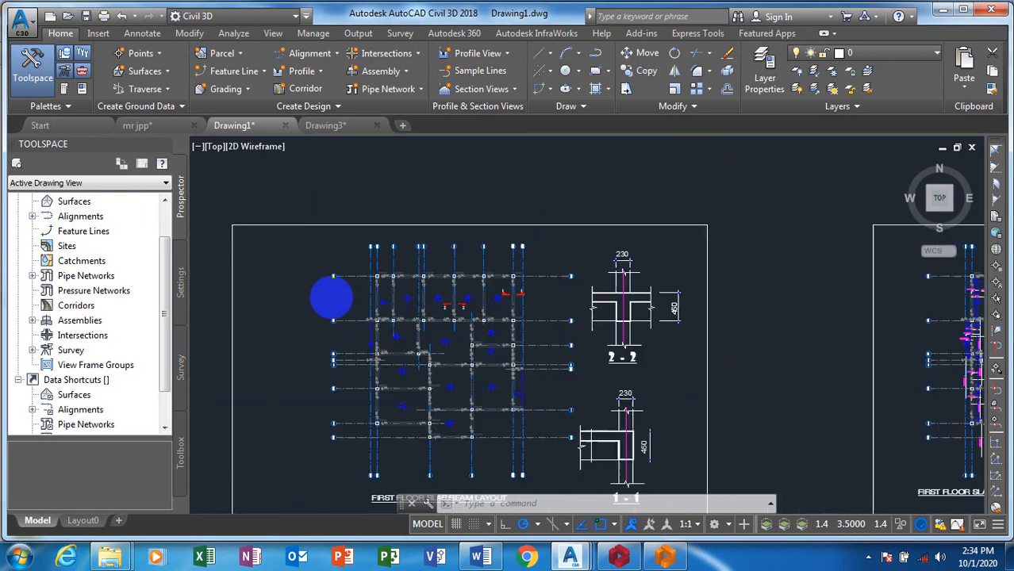
pyautogui.scroll(6, 822, 312)
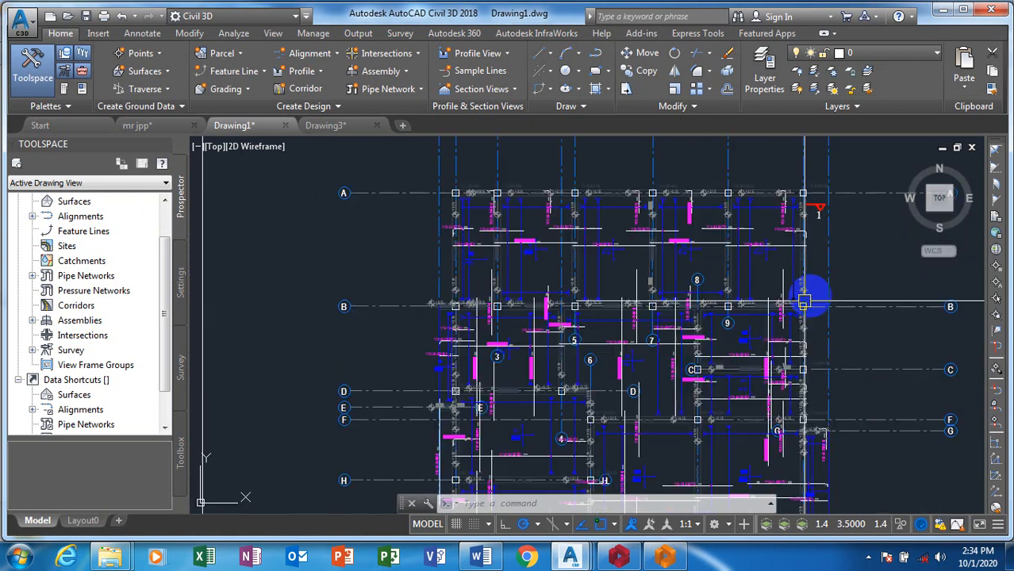
pyautogui.scroll(2, 818, 288)
pyautogui.scroll(-8, 484, 325)
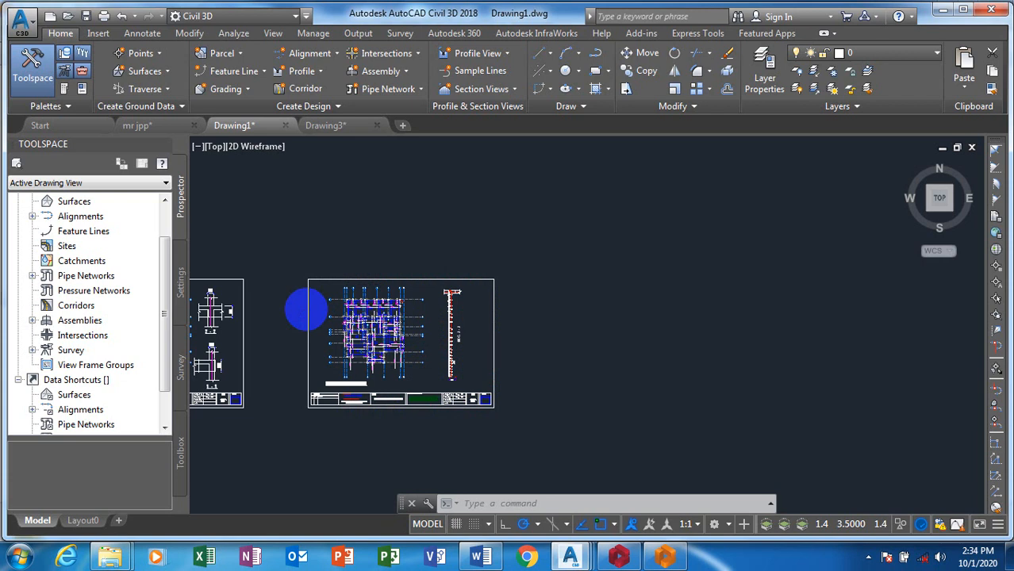
# Examine the beam detail sheet, checking the stirrup labels and bar layout of beams 1B1 to 1B3 in the first beam run.
pyautogui.scroll(6, 675, 306)
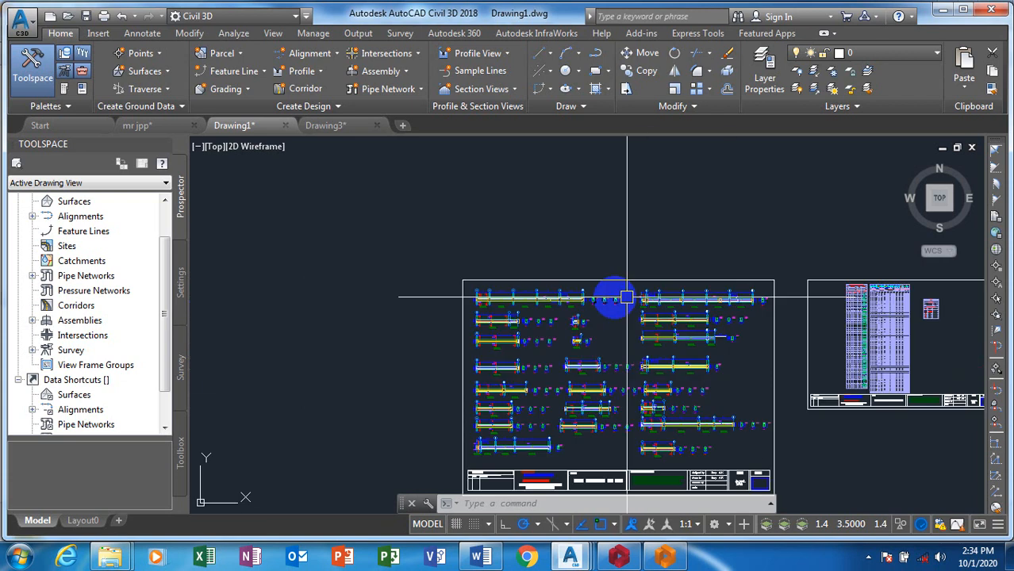
pyautogui.scroll(3, 555, 304)
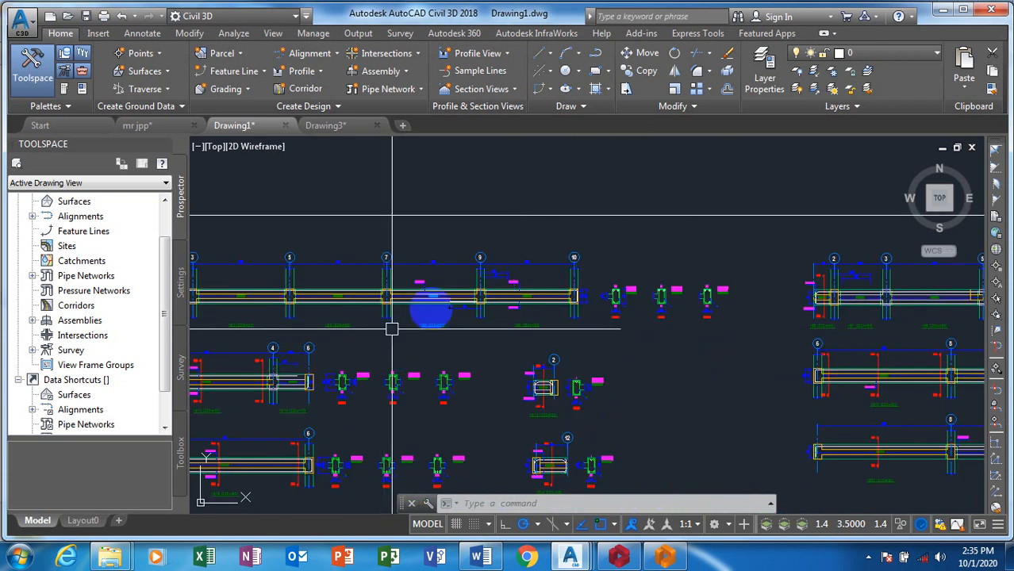
pyautogui.scroll(-2, 579, 289)
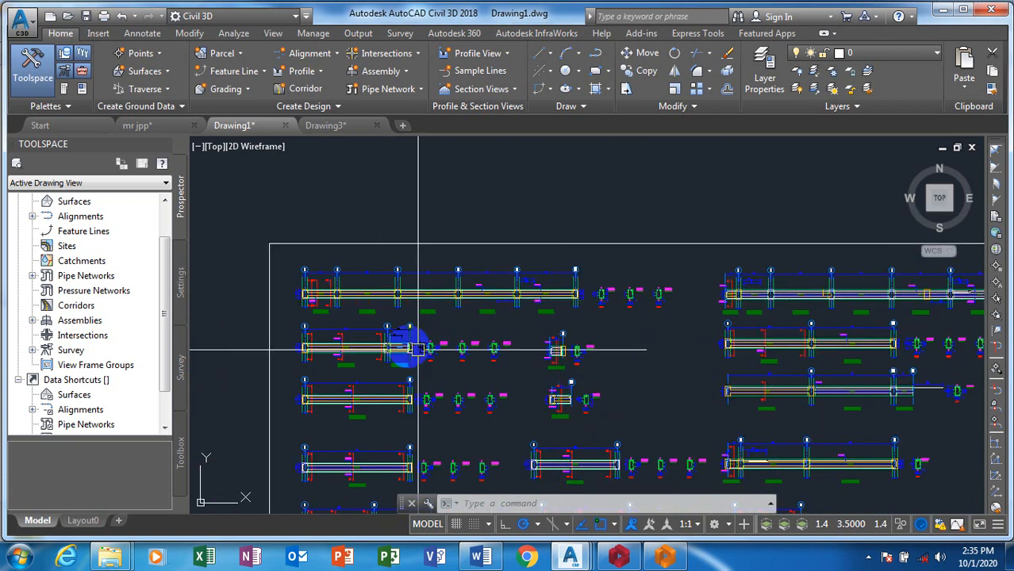
pyautogui.scroll(5, 397, 296)
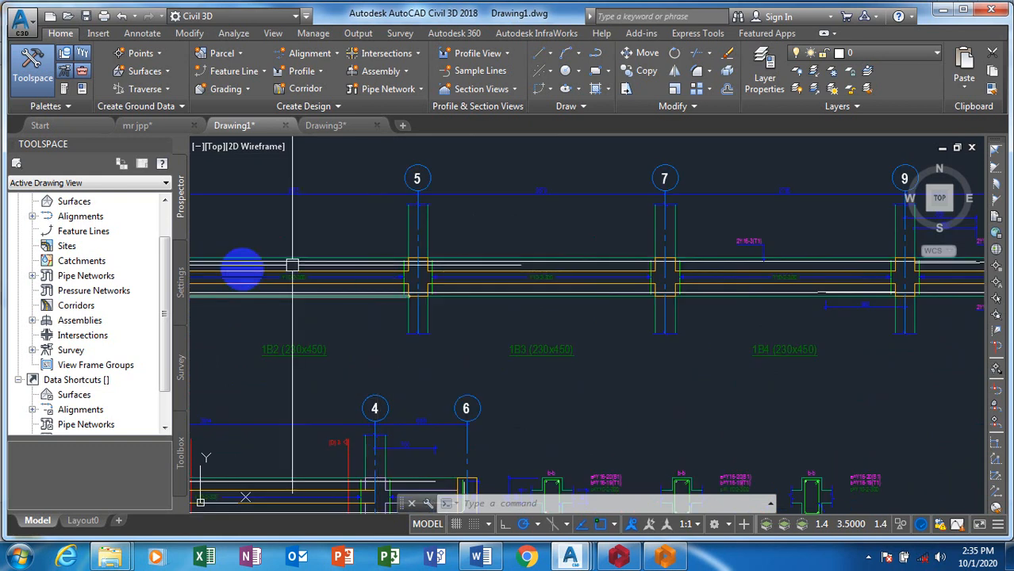
pyautogui.scroll(4, 238, 274)
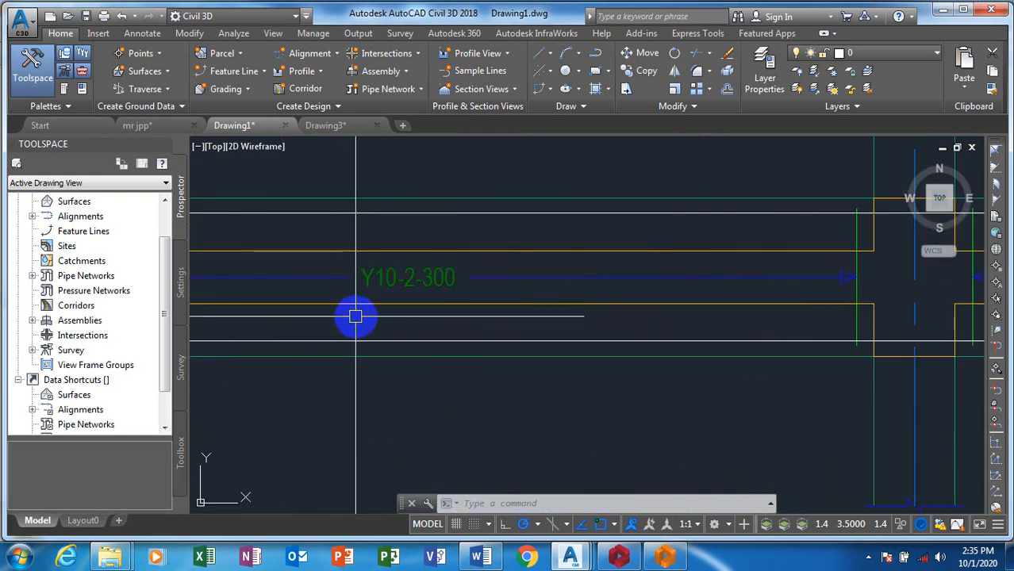
pyautogui.scroll(-2, 468, 278)
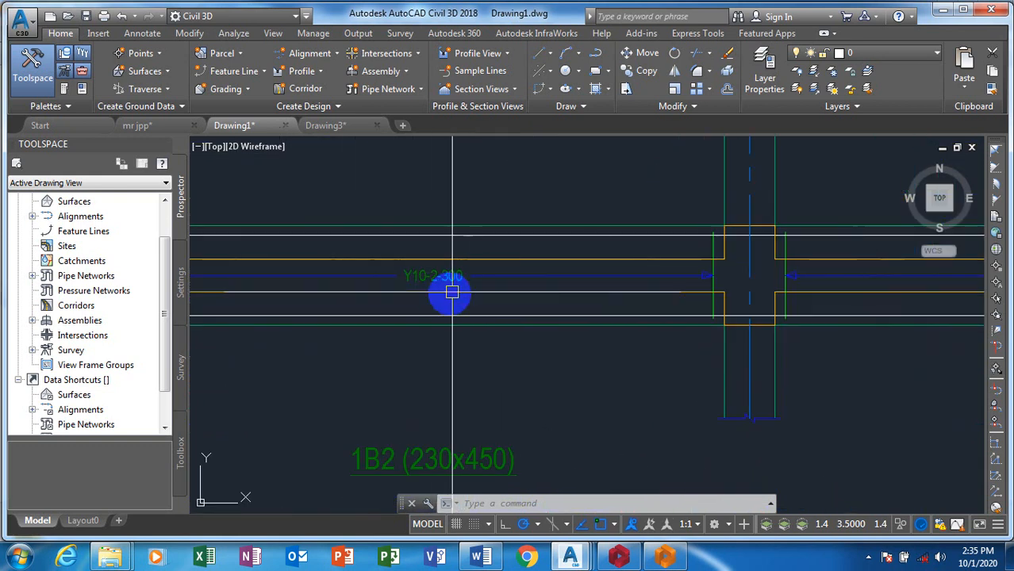
pyautogui.scroll(-2, 471, 298)
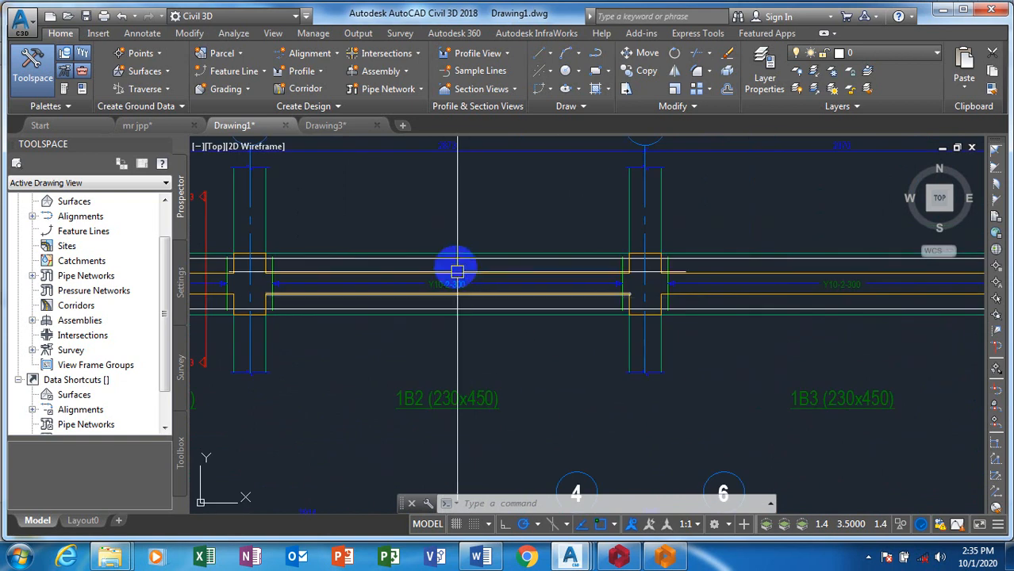
pyautogui.scroll(-2, 491, 278)
pyautogui.scroll(4, 367, 258)
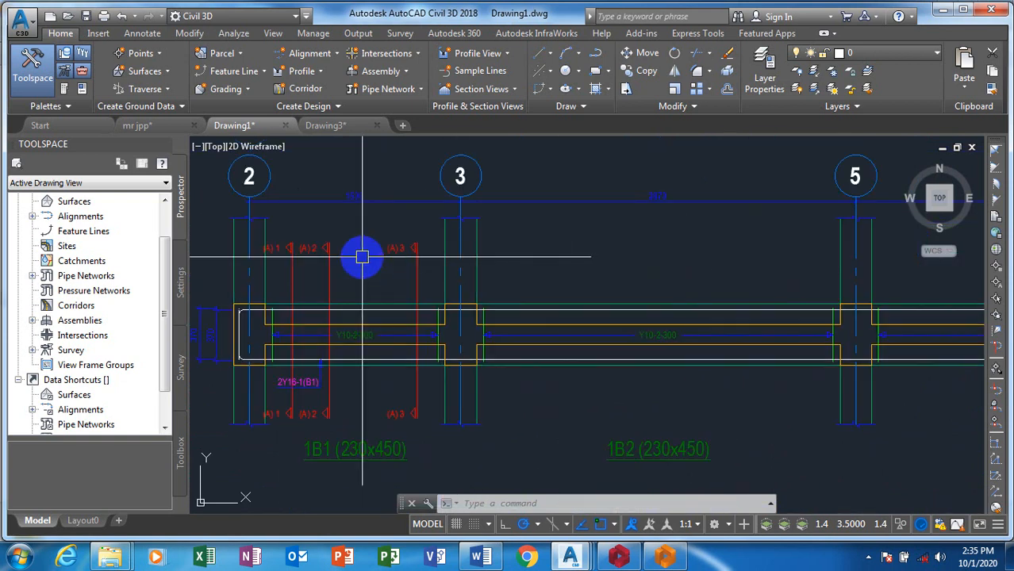
# Examine the top and bottom bar labels and laps along the first beam run, from 1B1 at grid 2 to 1B5 at grid 10.
pyautogui.scroll(-2, 403, 334)
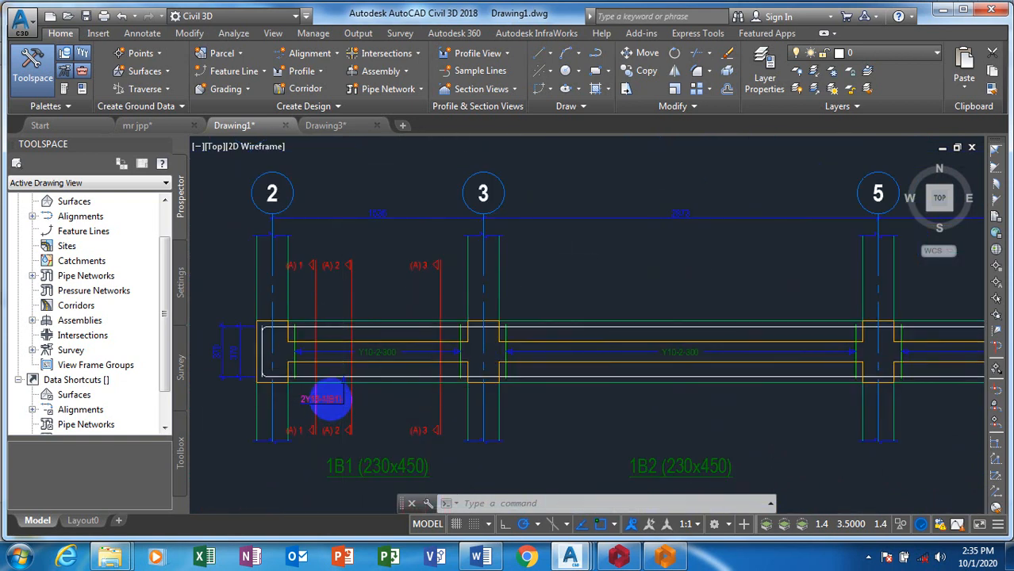
pyautogui.scroll(1, 317, 396)
pyautogui.scroll(2, 305, 393)
pyautogui.scroll(-3, 357, 361)
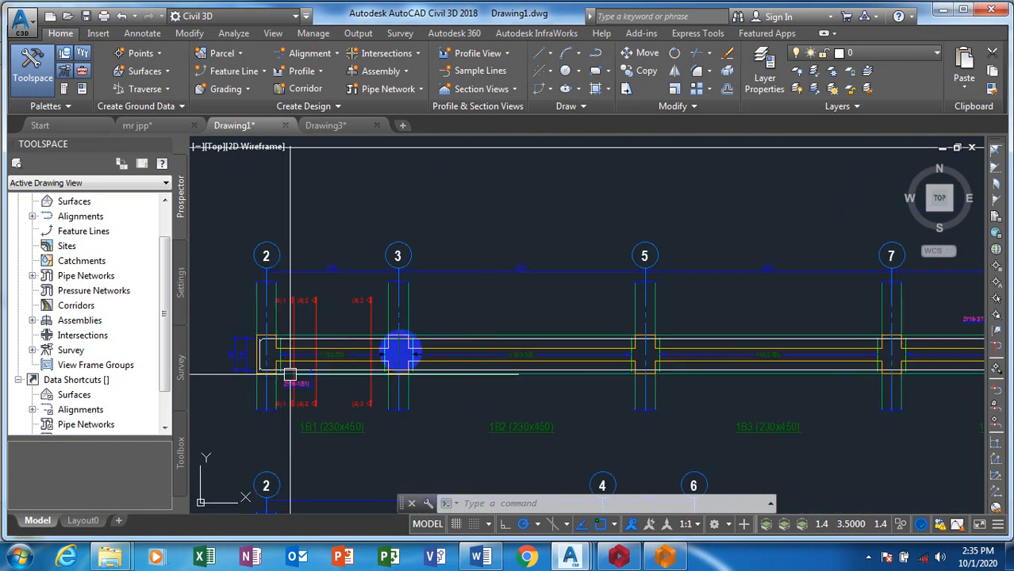
pyautogui.scroll(2, 793, 333)
pyautogui.scroll(-3, 872, 342)
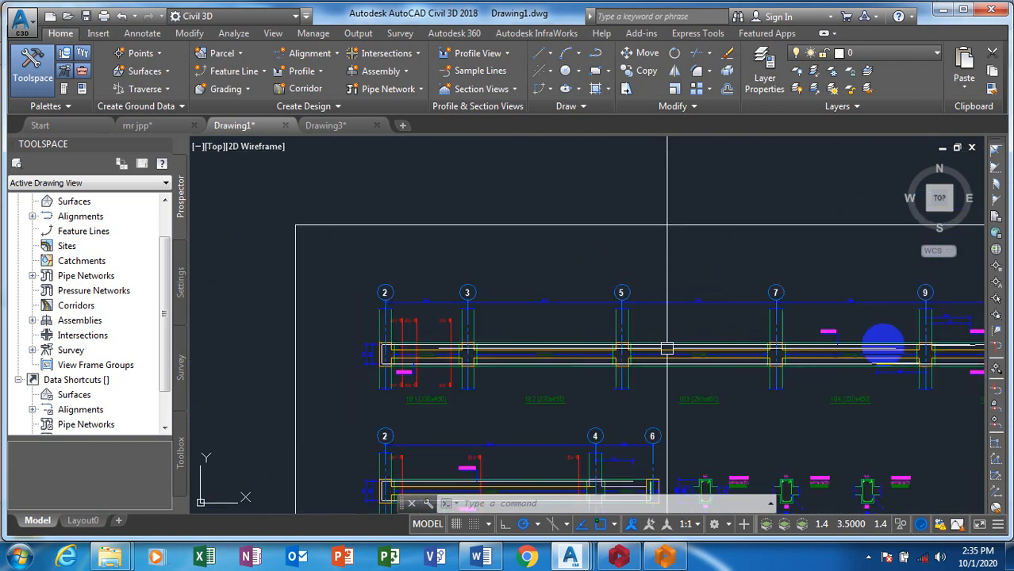
pyautogui.scroll(3, 844, 340)
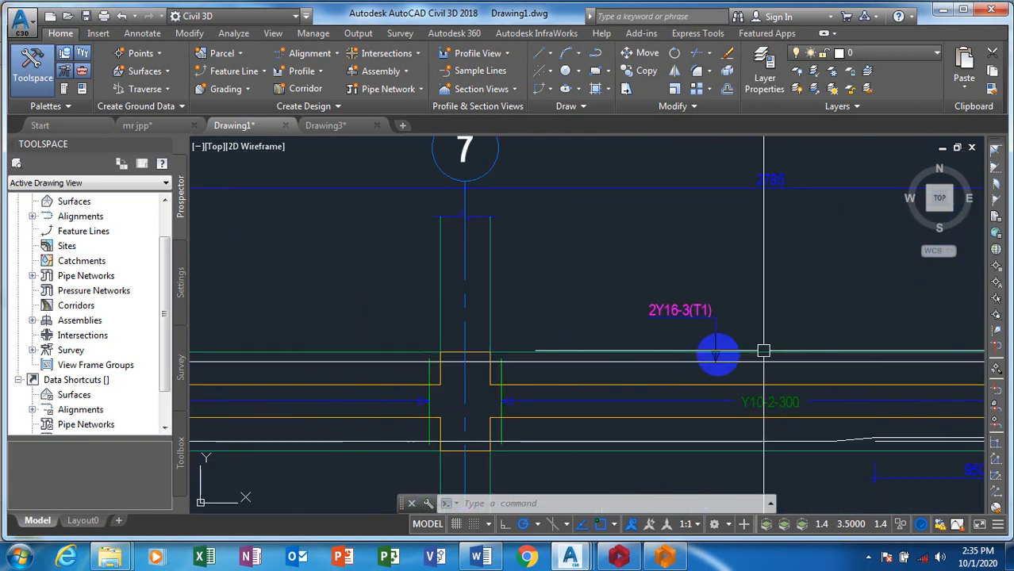
pyautogui.scroll(-3, 476, 341)
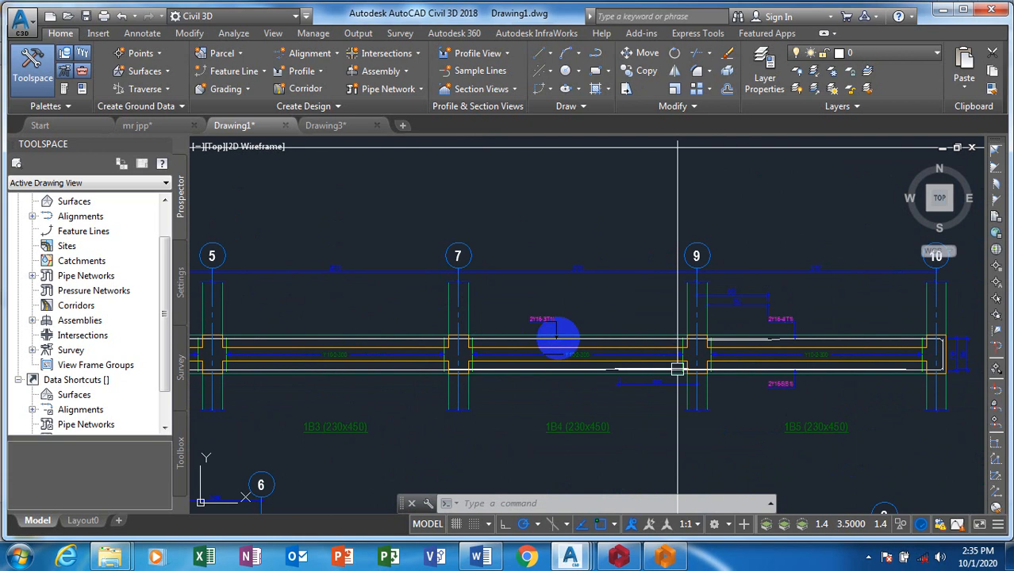
pyautogui.scroll(-2, 676, 369)
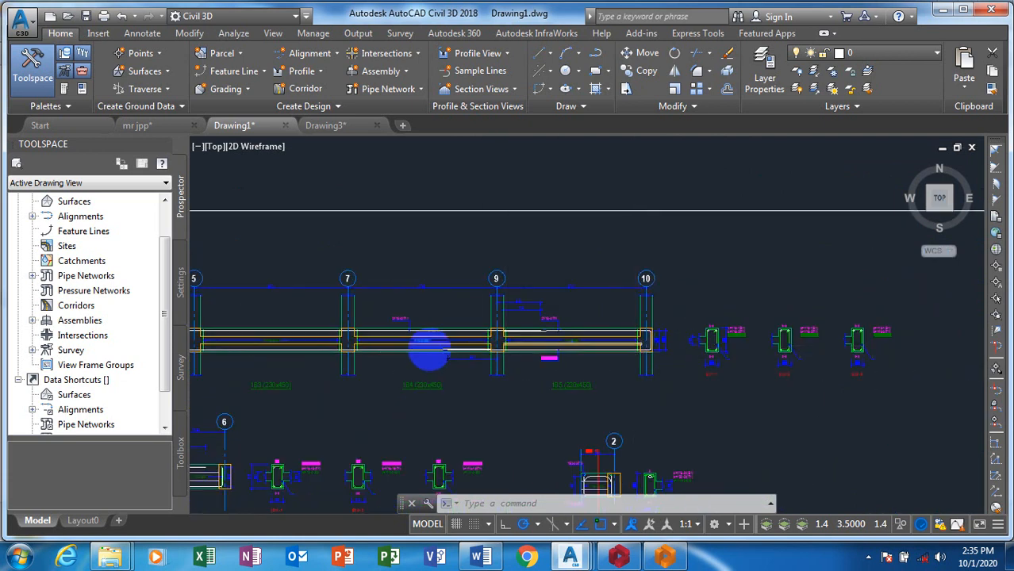
# Review the beam detail sheet's place in the sheet row, including the schedule and detail sheets that follow it.
pyautogui.scroll(-4, 437, 286)
pyautogui.scroll(-2, 598, 309)
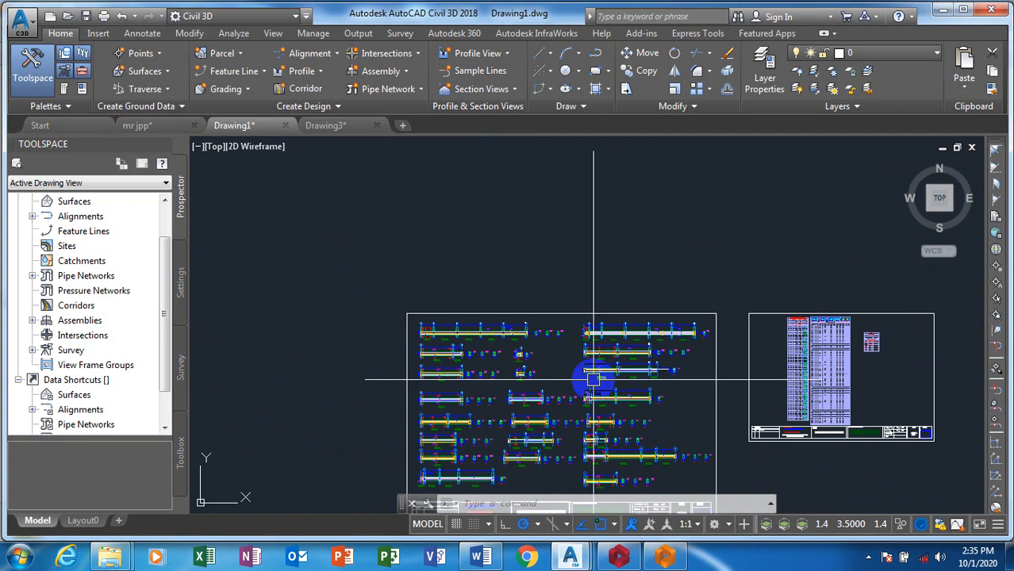
pyautogui.scroll(-2, 525, 320)
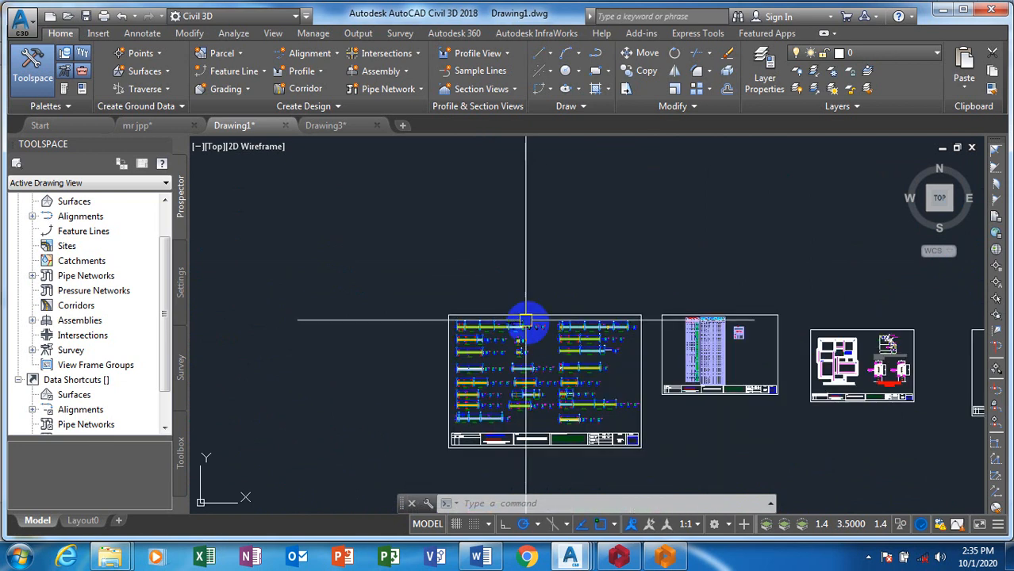
pyautogui.scroll(-2, 625, 381)
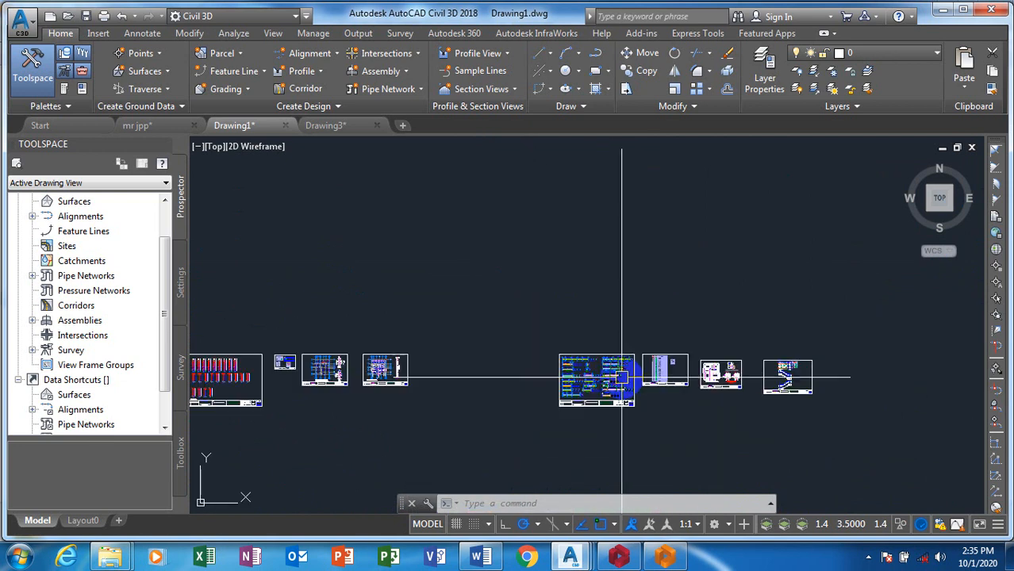
# Examine the bar bending schedule sheet that follows the beam detail sheet, including its two long tables and the small summary table.
pyautogui.scroll(2, 621, 379)
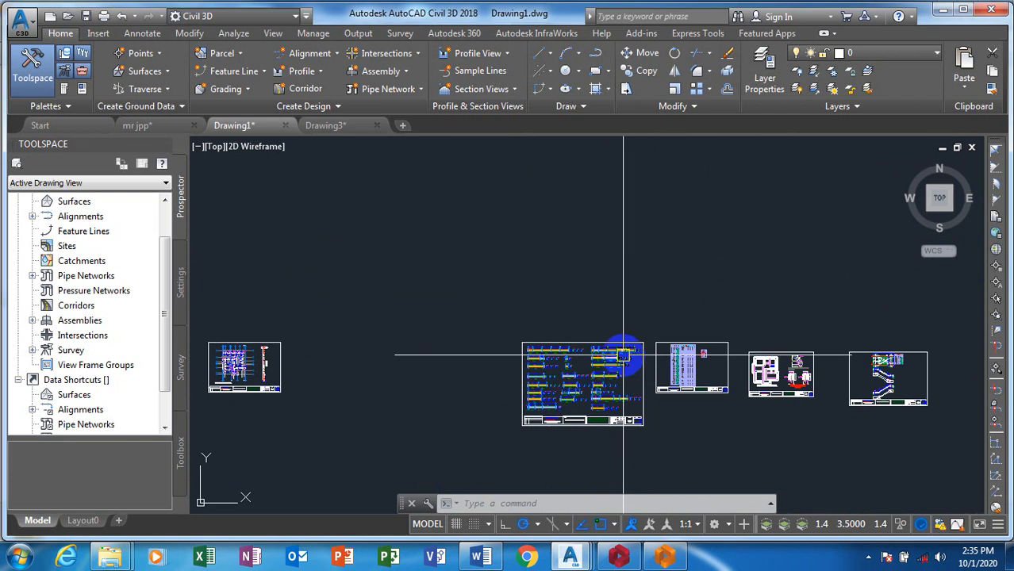
pyautogui.scroll(1, 623, 355)
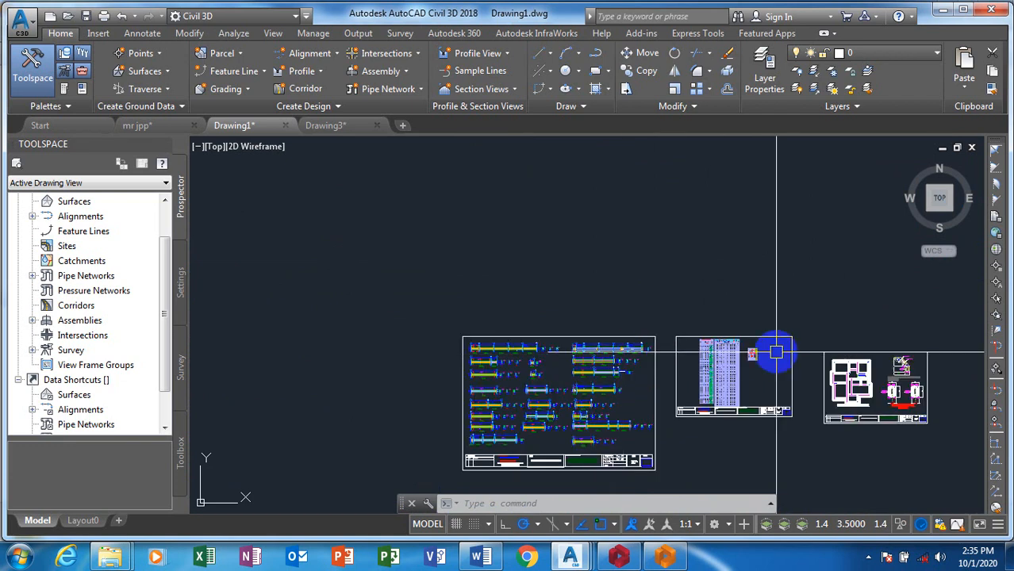
pyautogui.scroll(2, 714, 357)
pyautogui.scroll(1, 650, 322)
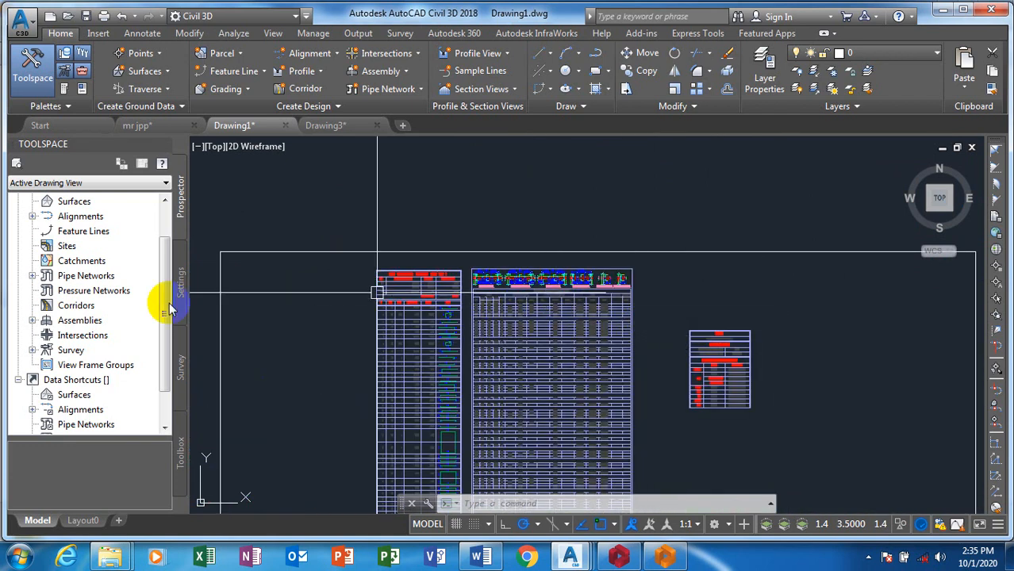
pyautogui.scroll(-1, 169, 301)
pyautogui.scroll(-4, 555, 345)
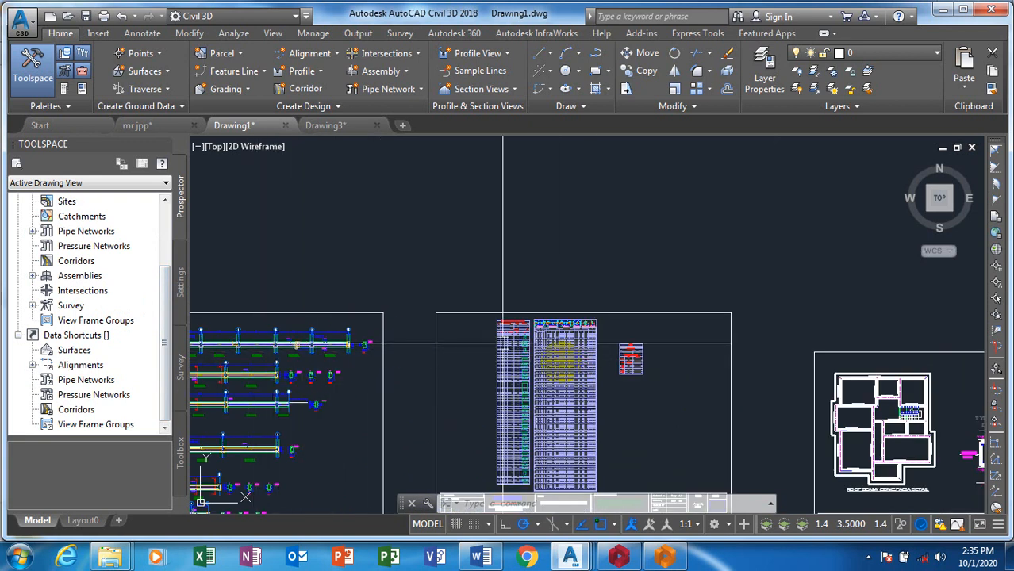
pyautogui.scroll(-2, 240, 355)
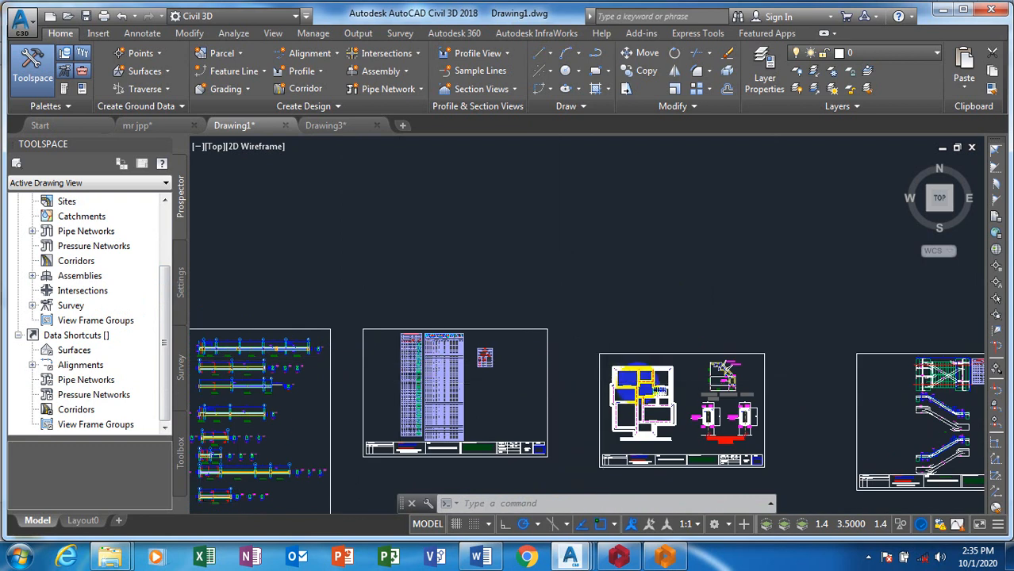
# Examine the roof beam layout, checking the R. BEAM 230x300 labels along the beams around the upper rooms.
pyautogui.scroll(6, 666, 369)
pyautogui.scroll(4, 621, 367)
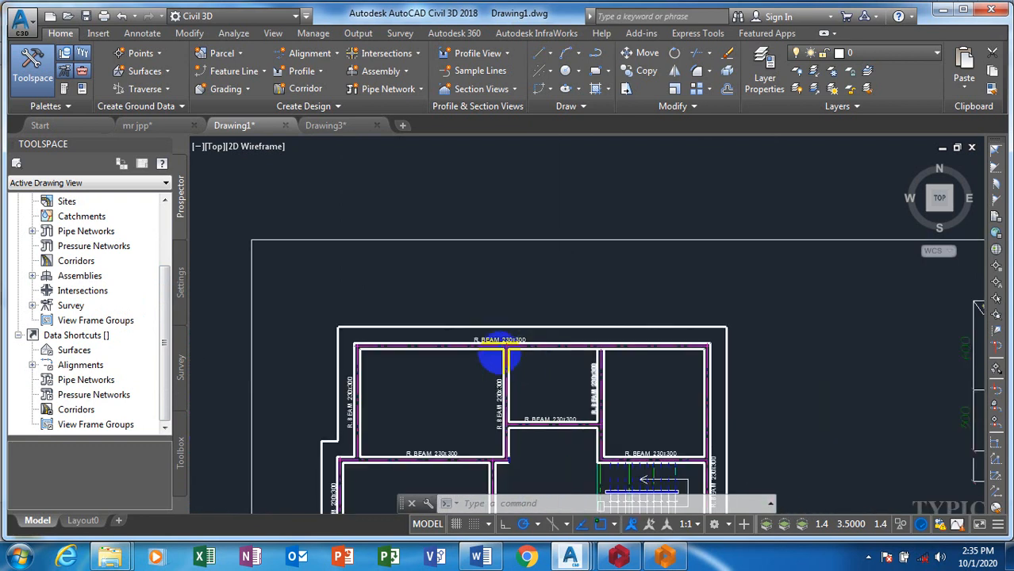
pyautogui.scroll(-4, 512, 341)
pyautogui.scroll(5, 505, 366)
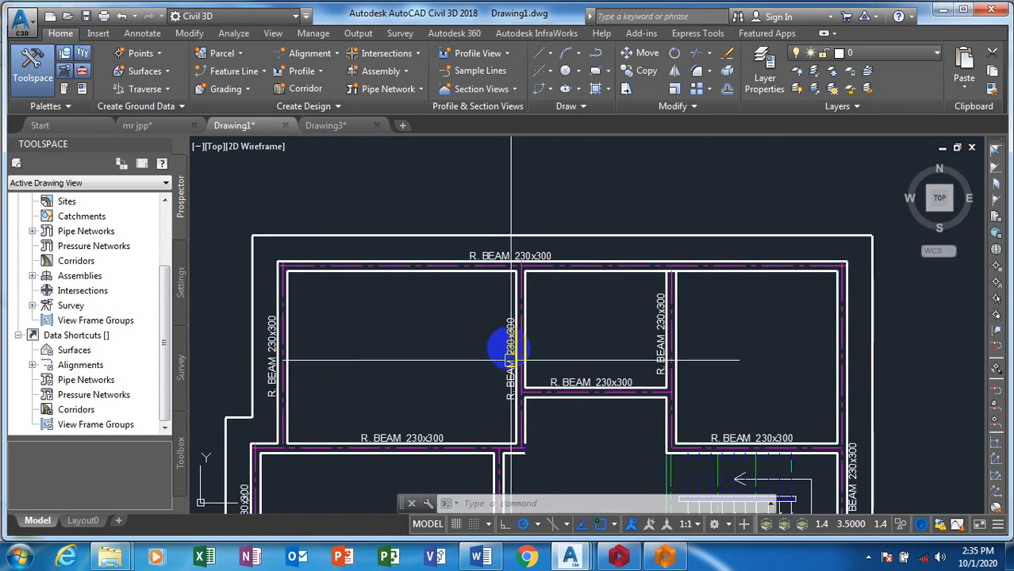
pyautogui.scroll(-2, 498, 335)
pyautogui.scroll(1, 353, 346)
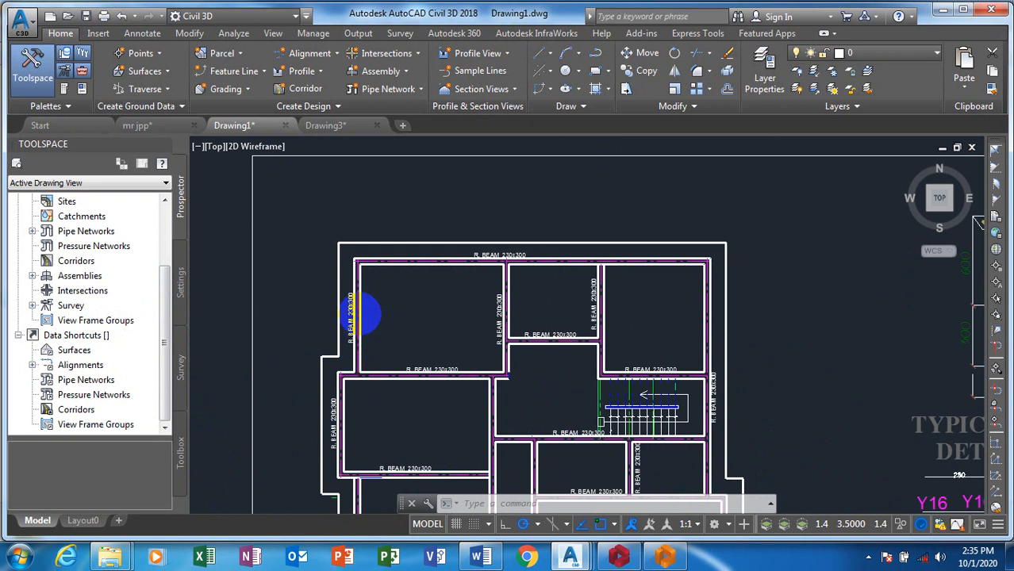
pyautogui.scroll(4, 363, 314)
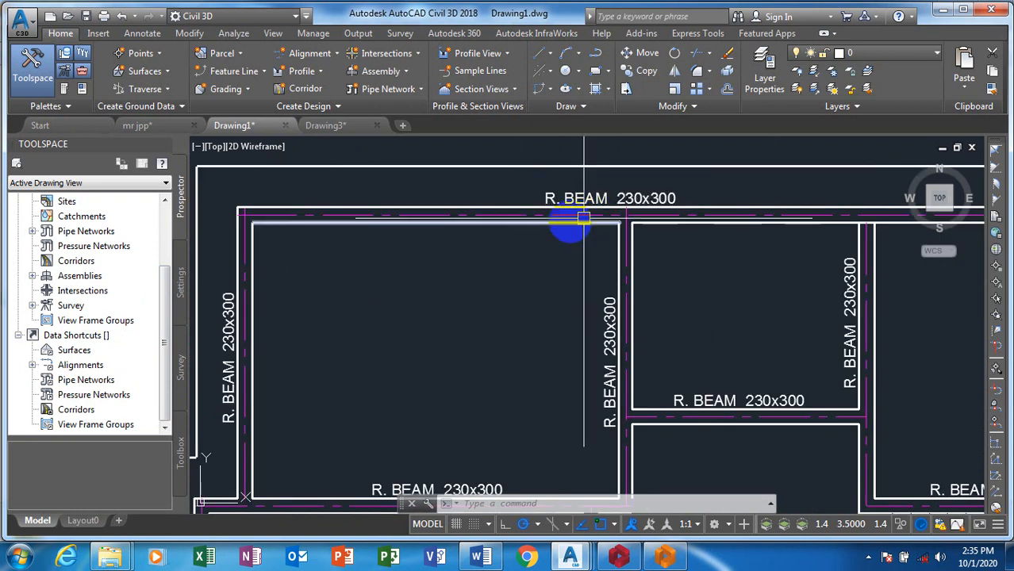
# Review the whole roof beam and concrete facia plan, following the outer facia outline and the beam centrelines along the upper edge.
pyautogui.scroll(-7, 583, 216)
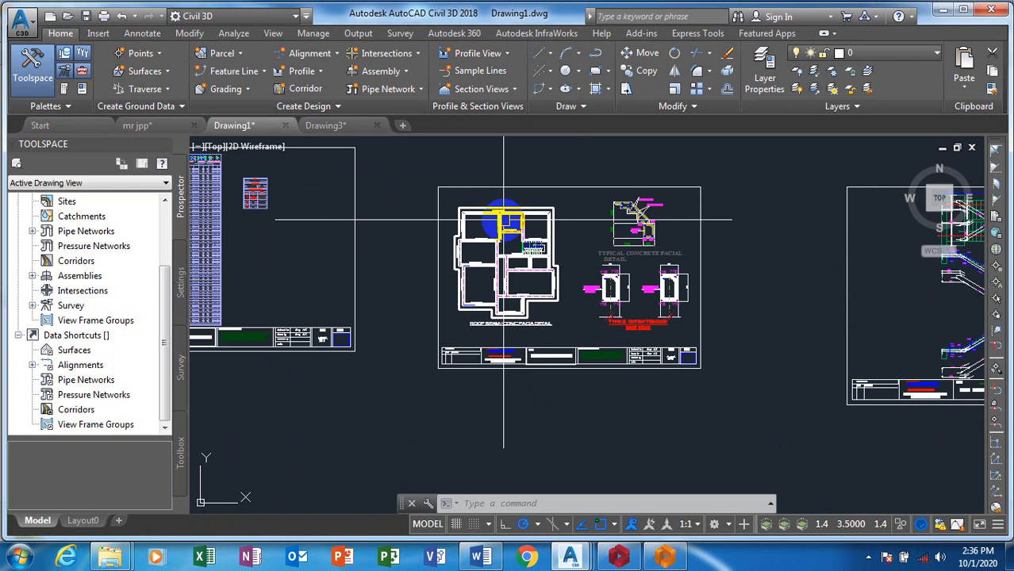
pyautogui.rightClick(503, 219)
pyautogui.click(394, 225)
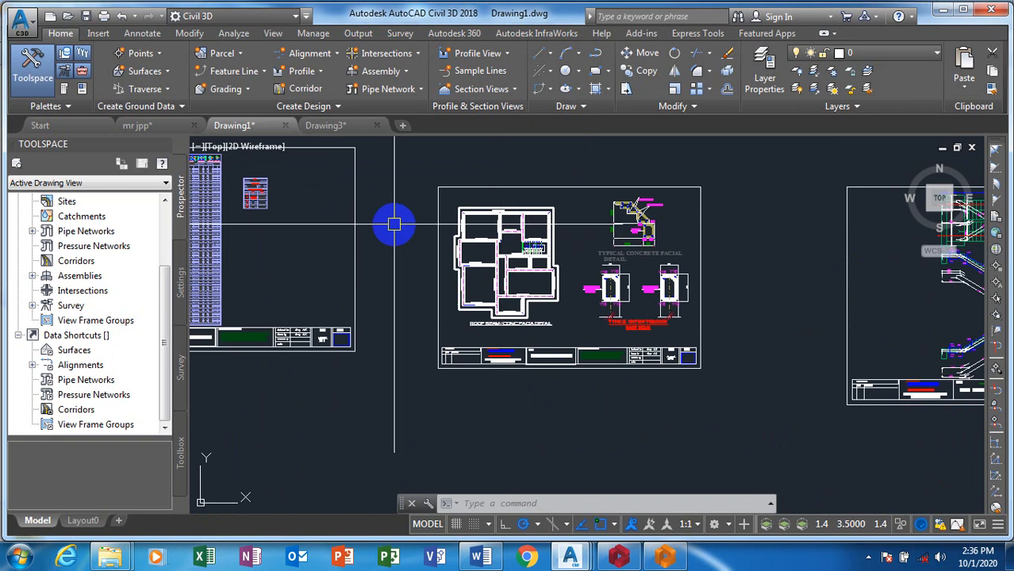
pyautogui.scroll(3, 532, 207)
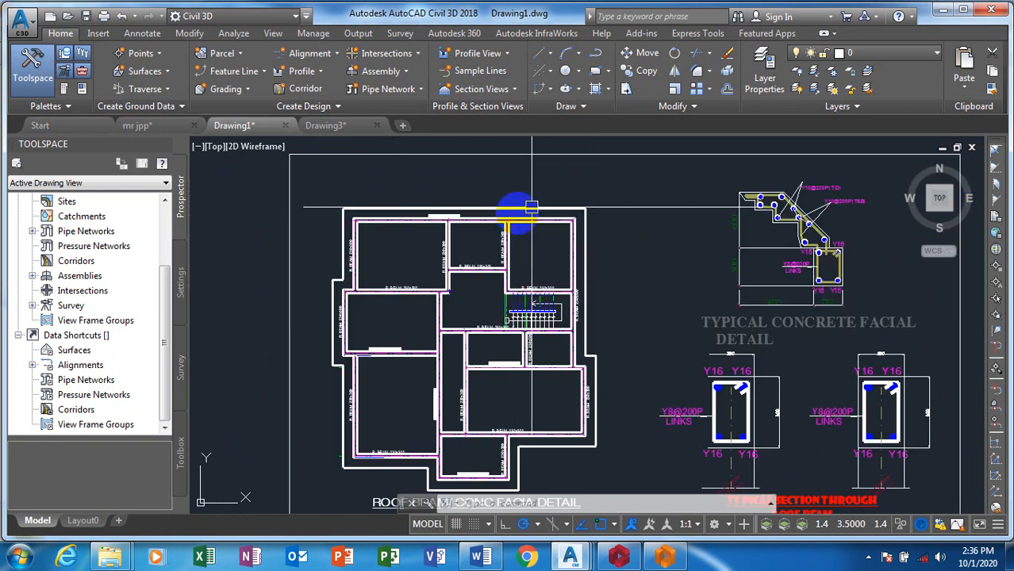
pyautogui.scroll(2, 480, 223)
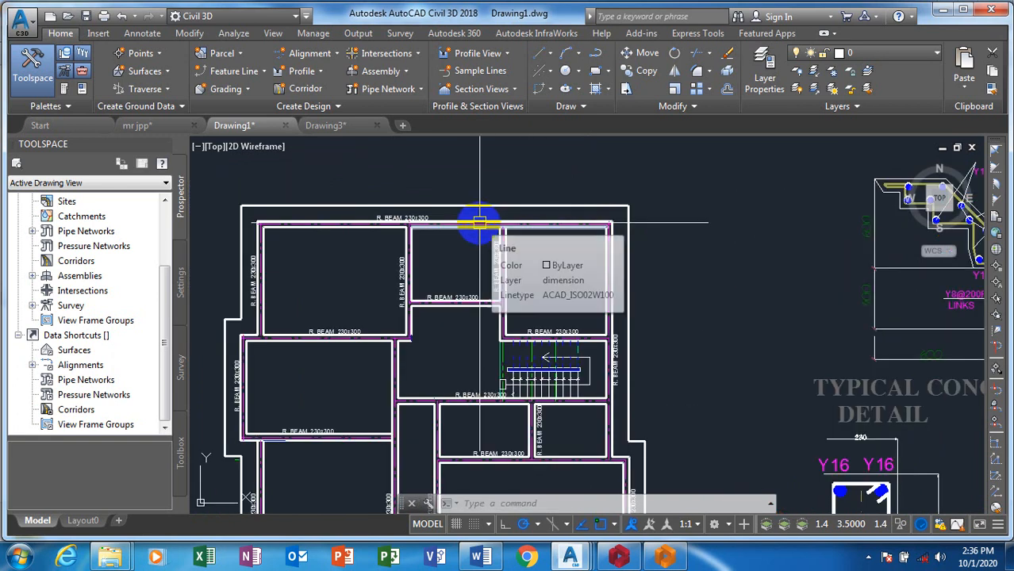
pyautogui.scroll(-6, 480, 224)
pyautogui.scroll(-3, 397, 242)
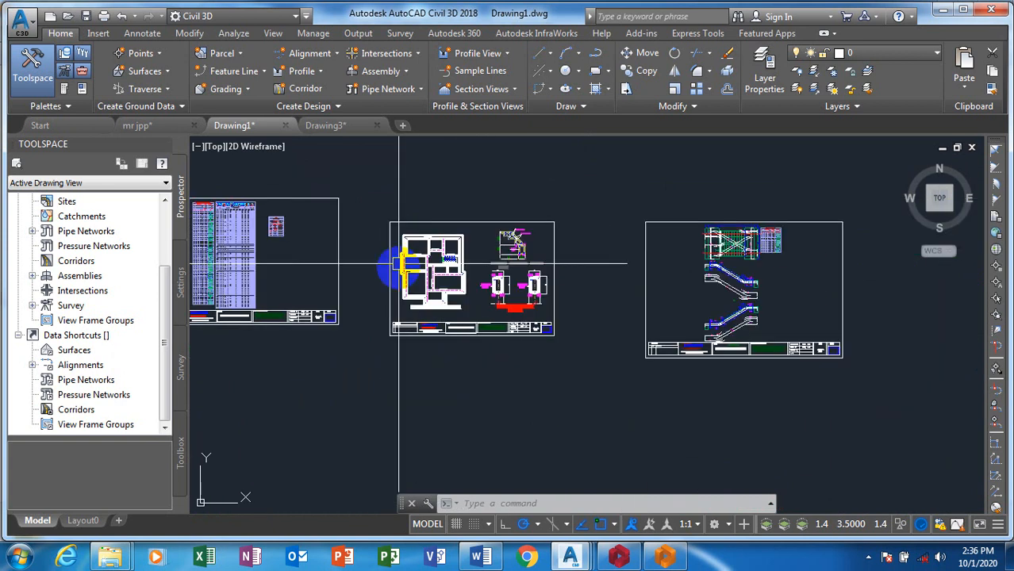
# Examine the typical concrete facial detail, checking its Y10@200P bars, Y16 beam bars, Y8@200P links and 600 and 300 dimensions.
pyautogui.scroll(3, 444, 237)
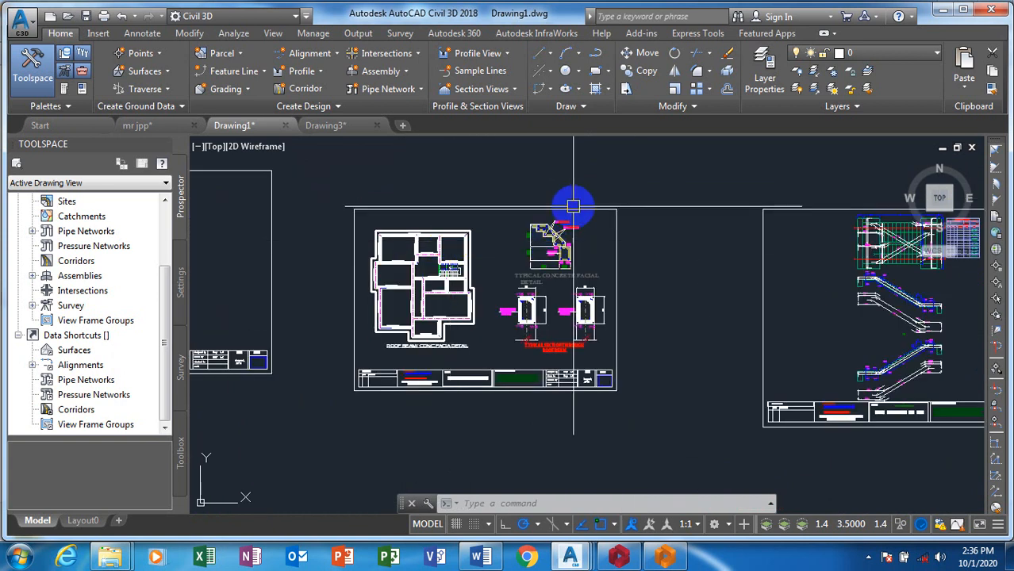
pyautogui.scroll(6, 553, 230)
pyautogui.scroll(2, 553, 229)
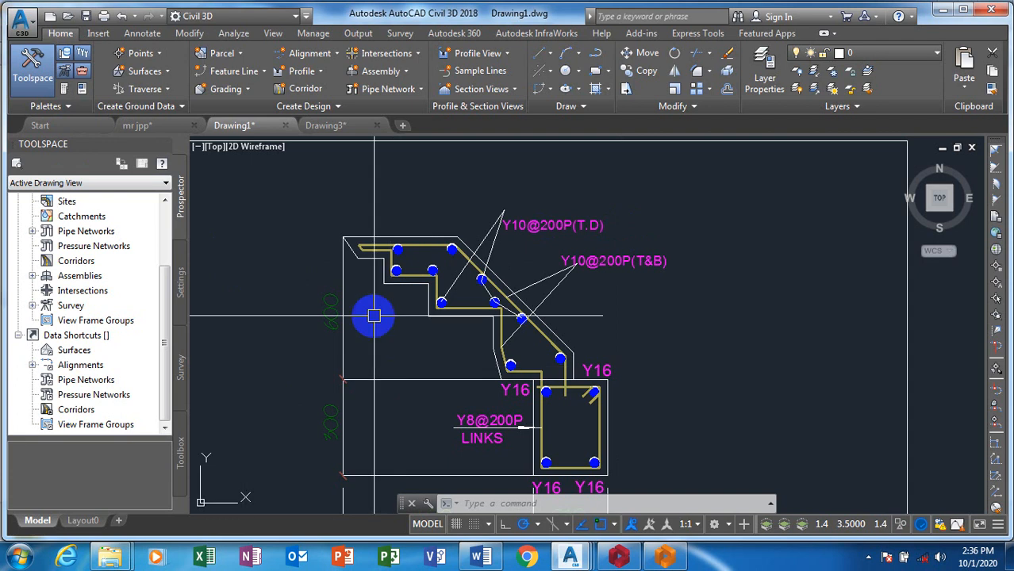
pyautogui.scroll(-5, 468, 397)
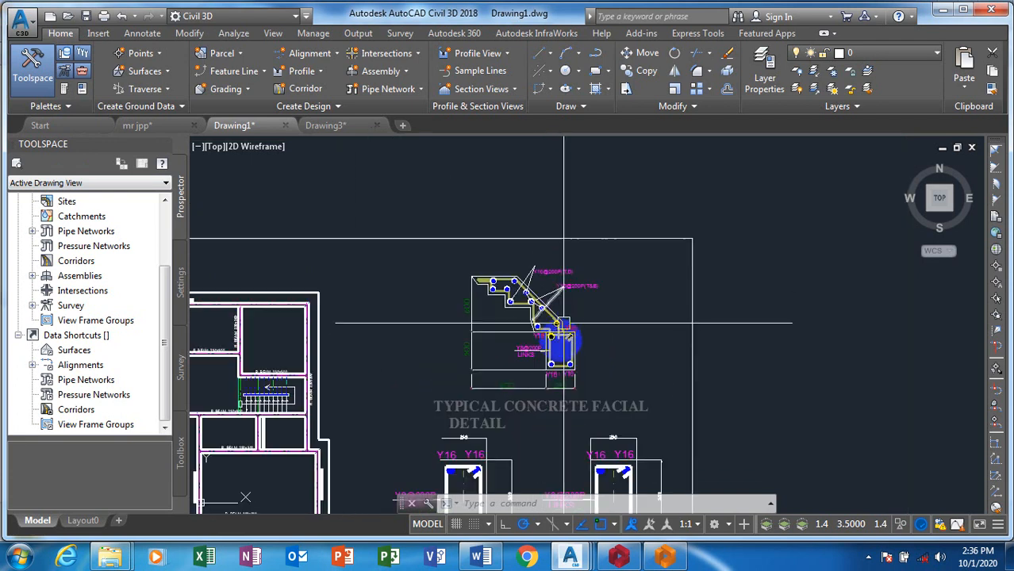
pyautogui.scroll(4, 527, 297)
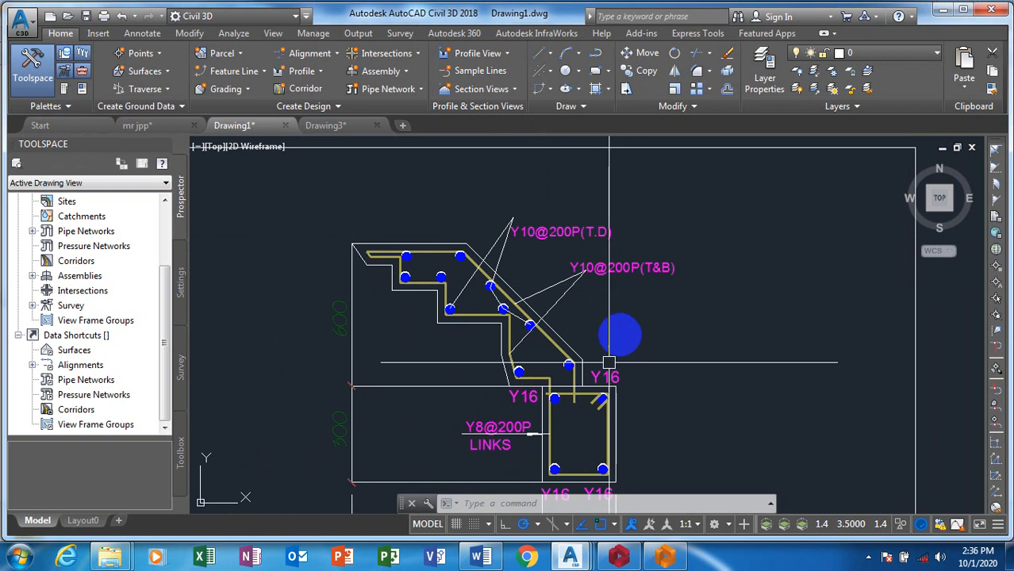
pyautogui.scroll(-5, 618, 317)
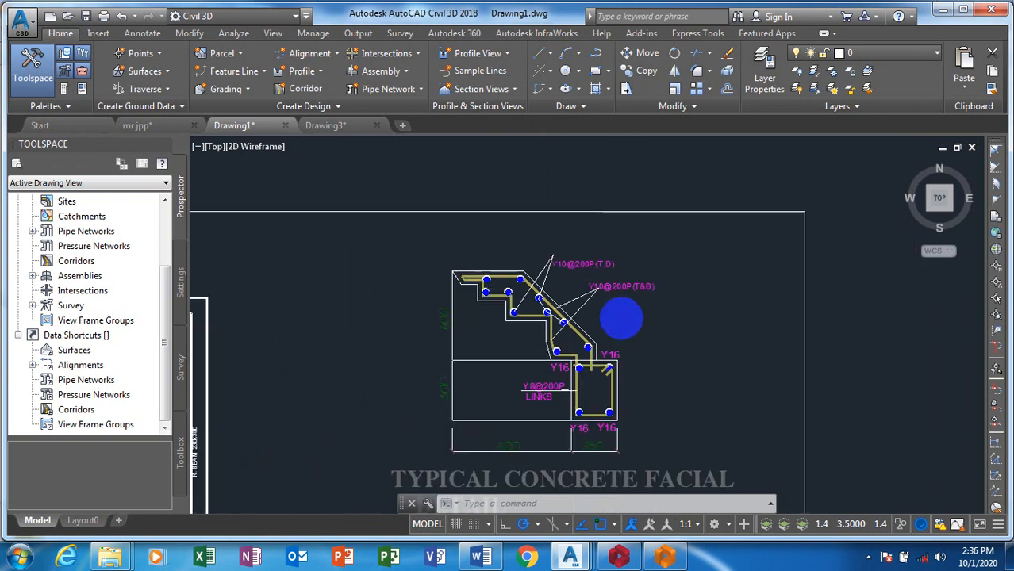
# Compare the typical sections through the roof beam with the concrete facial detail, checking the Y16 bars and Y8@200P links.
pyautogui.scroll(-2, 622, 318)
pyautogui.scroll(3, 578, 400)
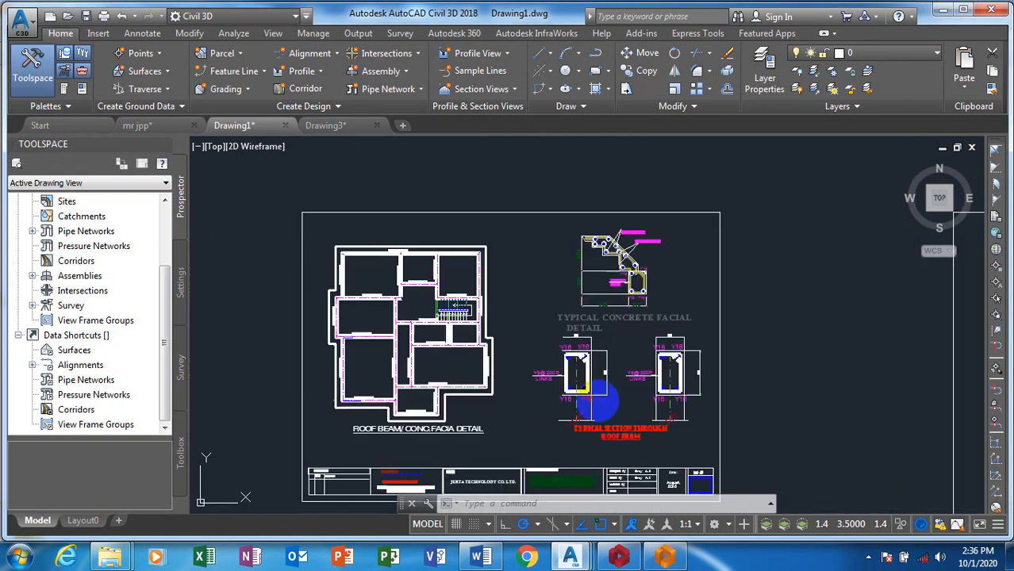
pyautogui.scroll(3, 634, 307)
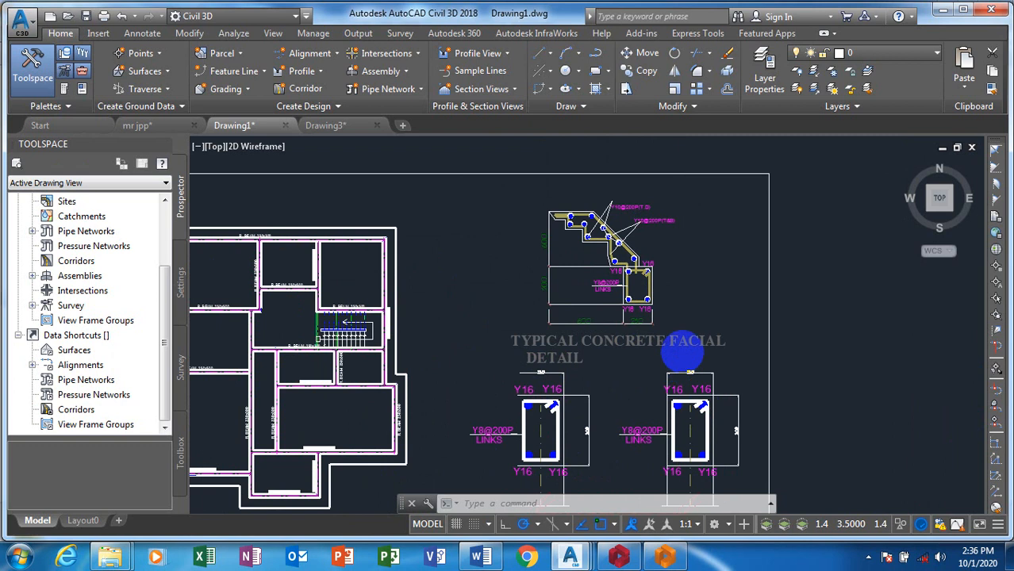
pyautogui.scroll(3, 667, 344)
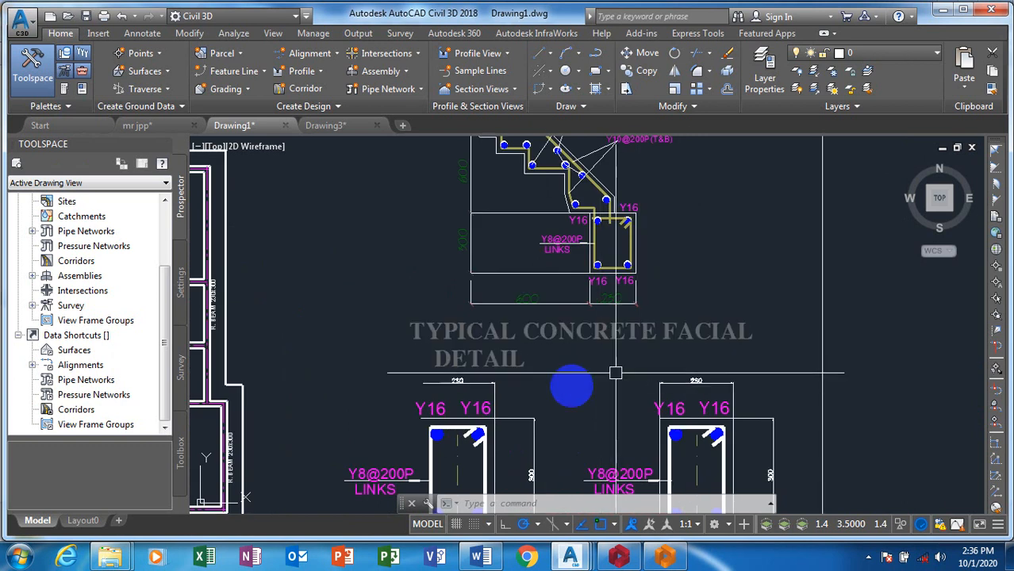
pyautogui.scroll(-1, 559, 222)
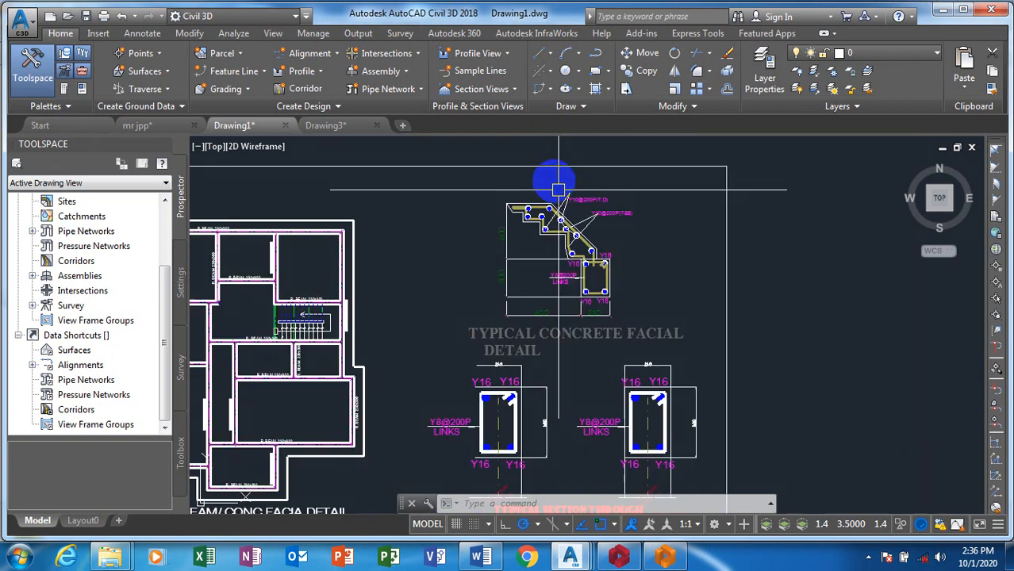
pyautogui.scroll(4, 547, 182)
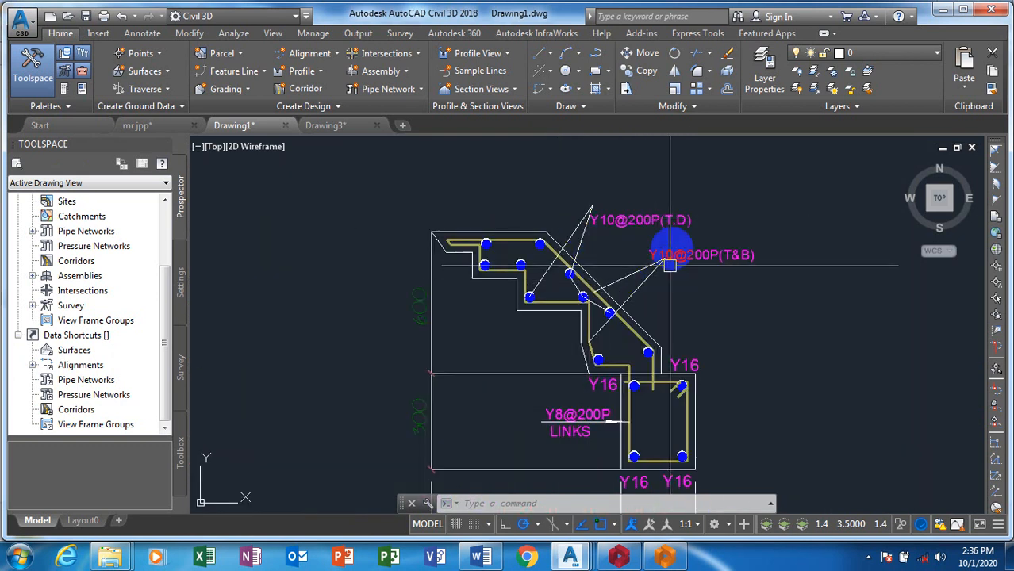
pyautogui.scroll(-8, 352, 264)
pyautogui.scroll(-1, 523, 280)
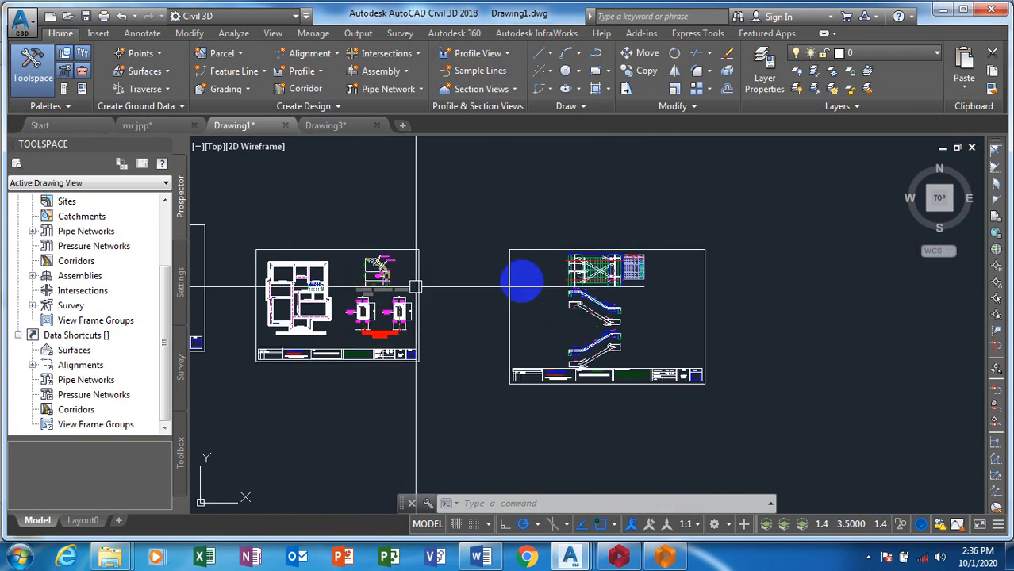
# Examine the staircase detail sheet, checking the stair reinforcement plan, its bar schedule and the upper flight section.
pyautogui.scroll(4, 611, 278)
pyautogui.scroll(2, 619, 274)
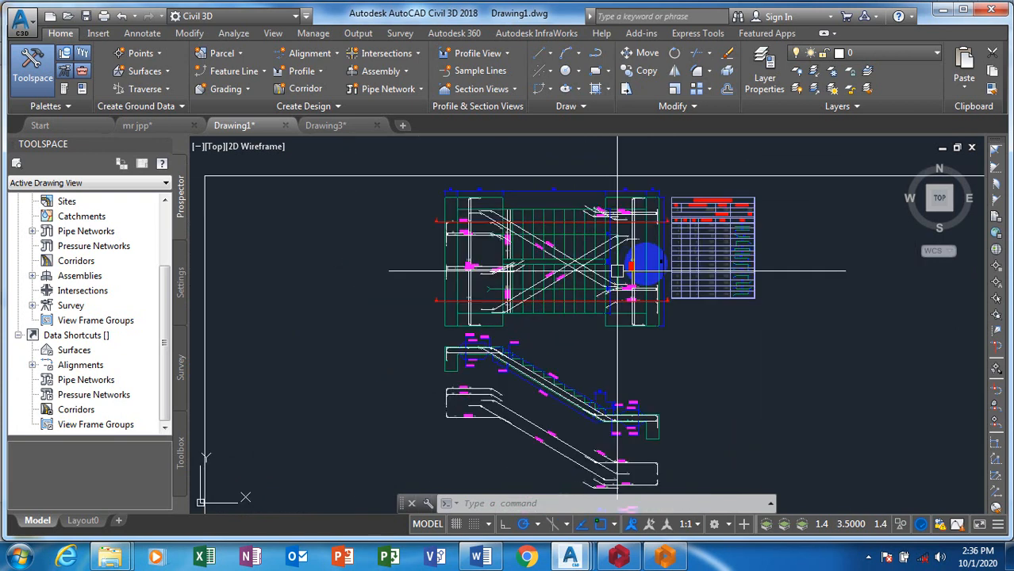
pyautogui.scroll(-4, 802, 285)
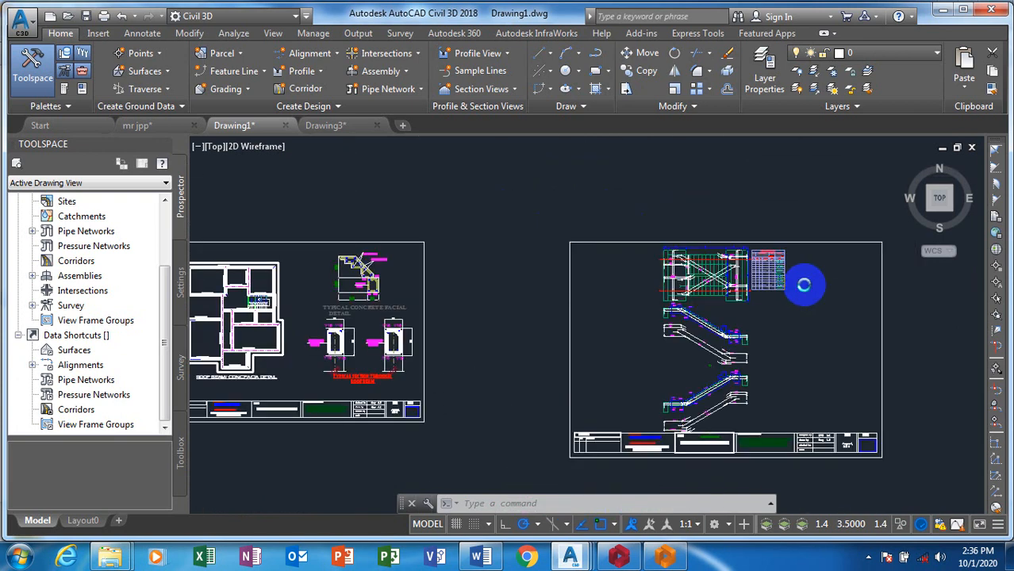
pyautogui.scroll(-2, 808, 301)
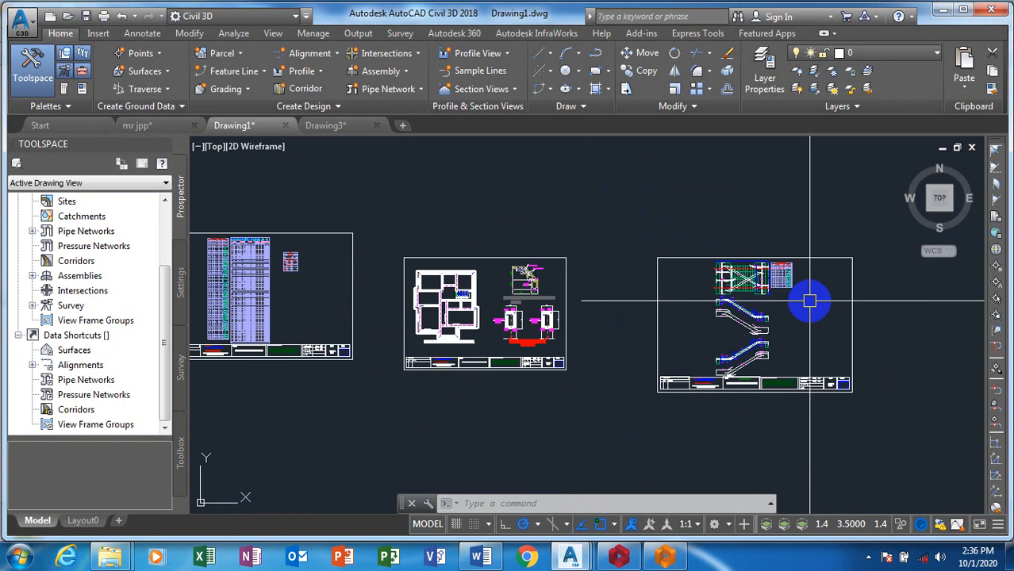
pyautogui.scroll(6, 765, 279)
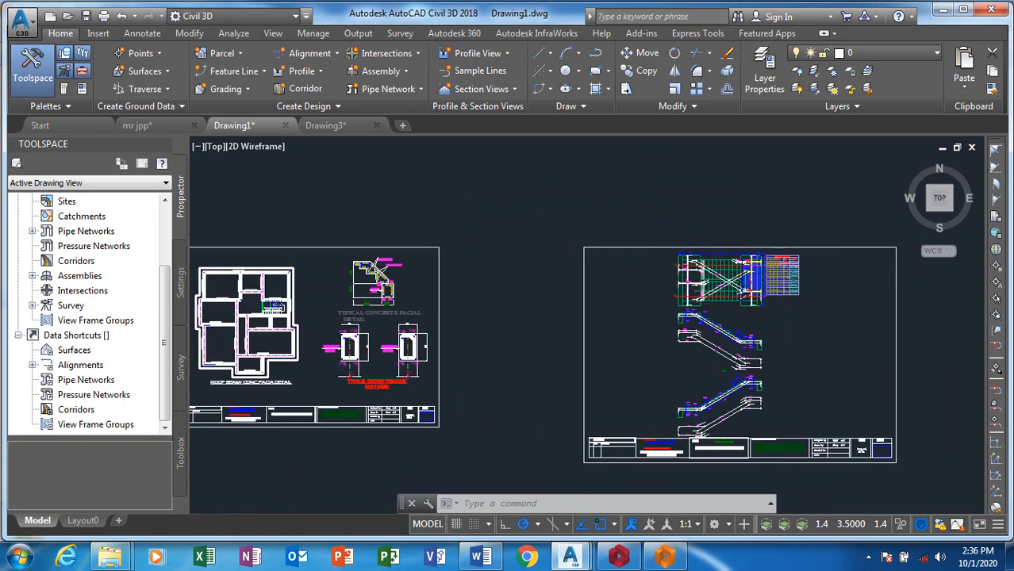
pyautogui.scroll(-6, 595, 246)
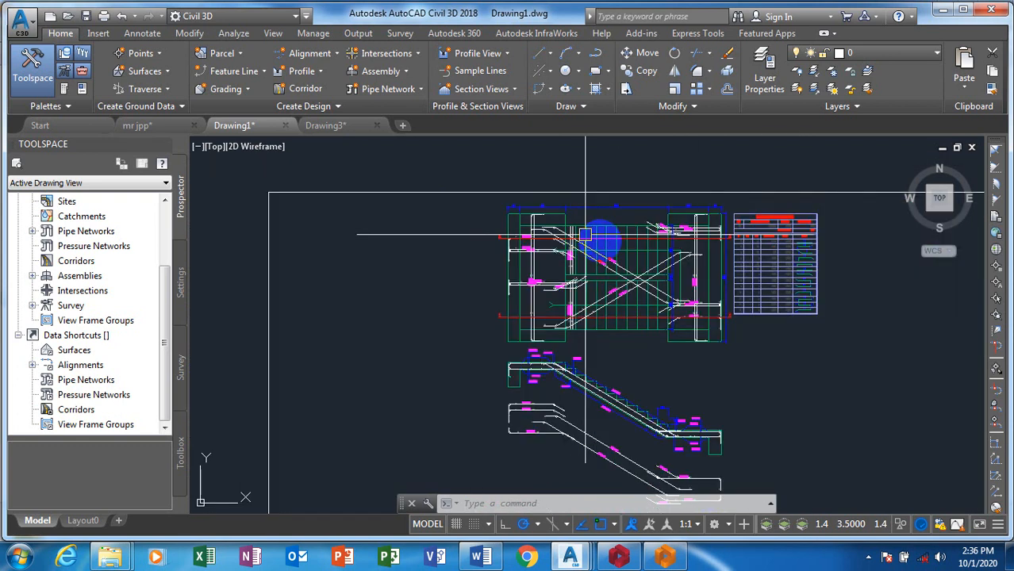
pyautogui.scroll(1, 609, 353)
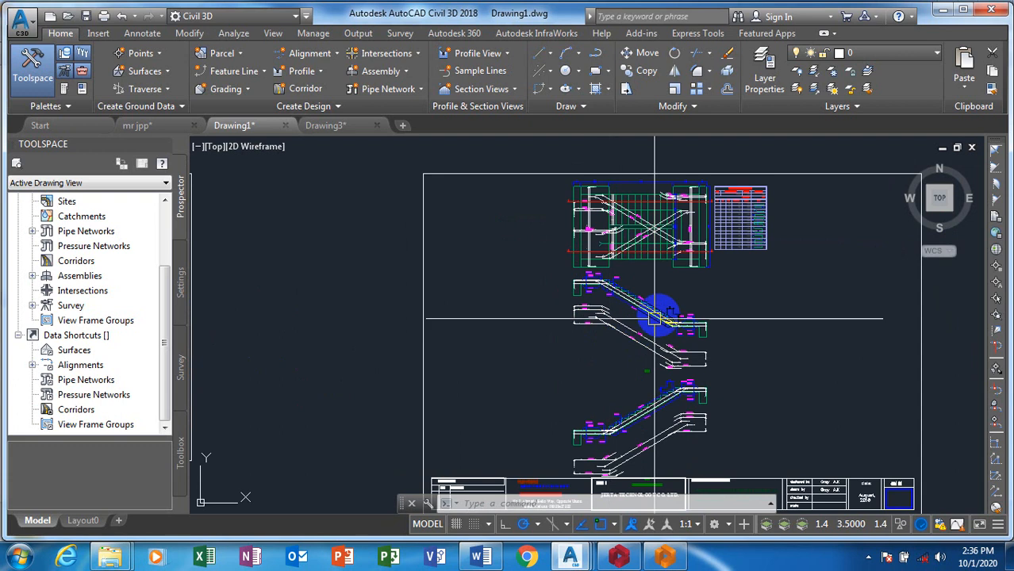
# Examine the lower stair flight sections and the title block of the staircase detail sheet.
pyautogui.scroll(-2, 707, 321)
pyautogui.scroll(4, 794, 393)
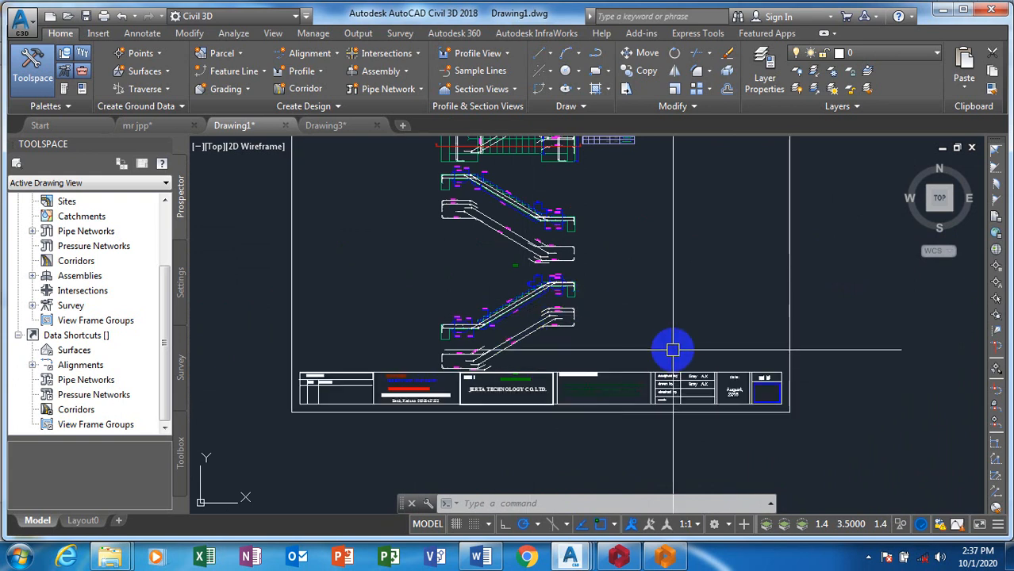
pyautogui.scroll(2, 645, 344)
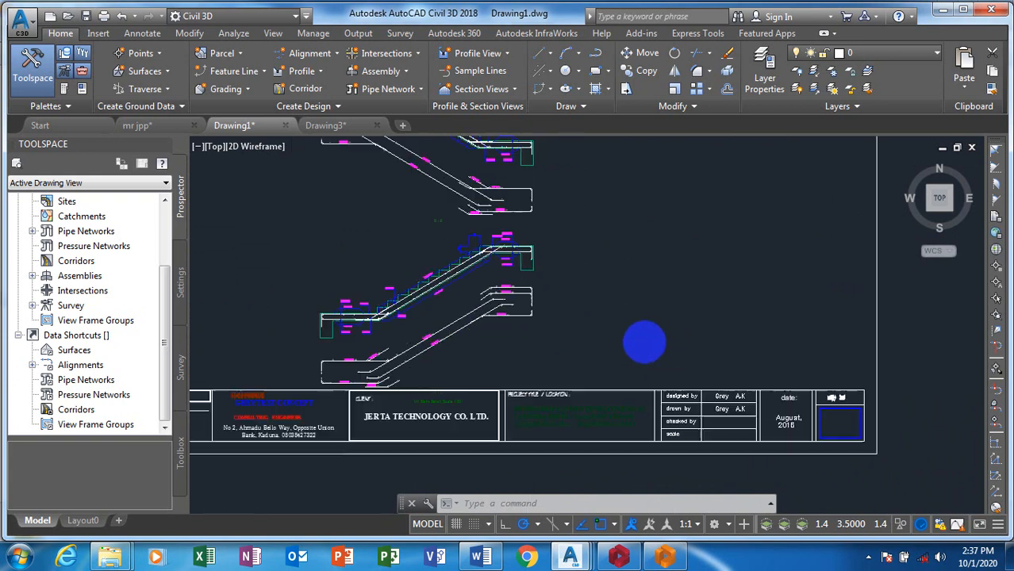
# Review the complete row of structural drawing sheets from the first sheet to the staircase detail sheet.
pyautogui.scroll(-5, 660, 444)
pyautogui.scroll(-5, 674, 396)
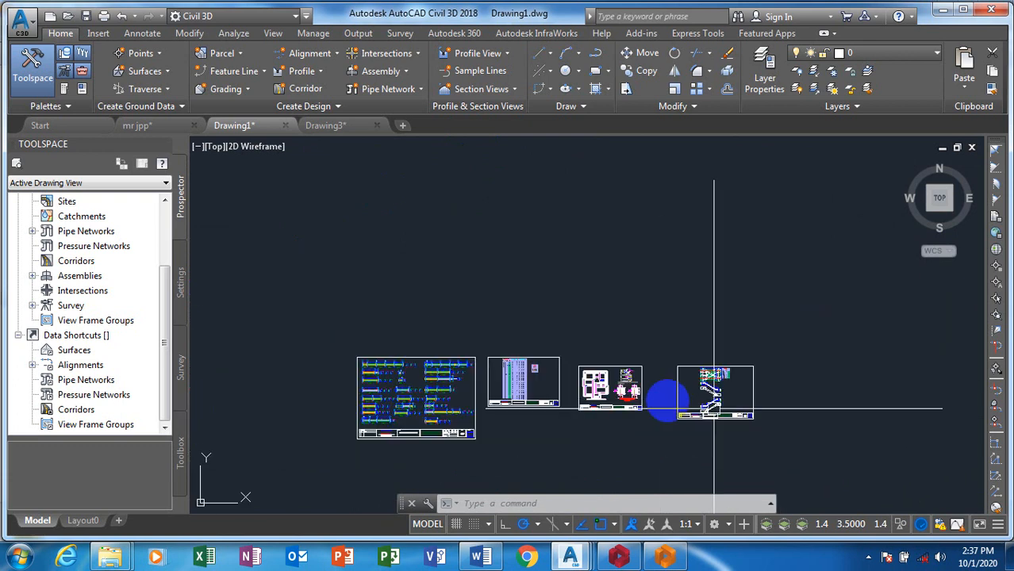
pyautogui.scroll(-3, 623, 389)
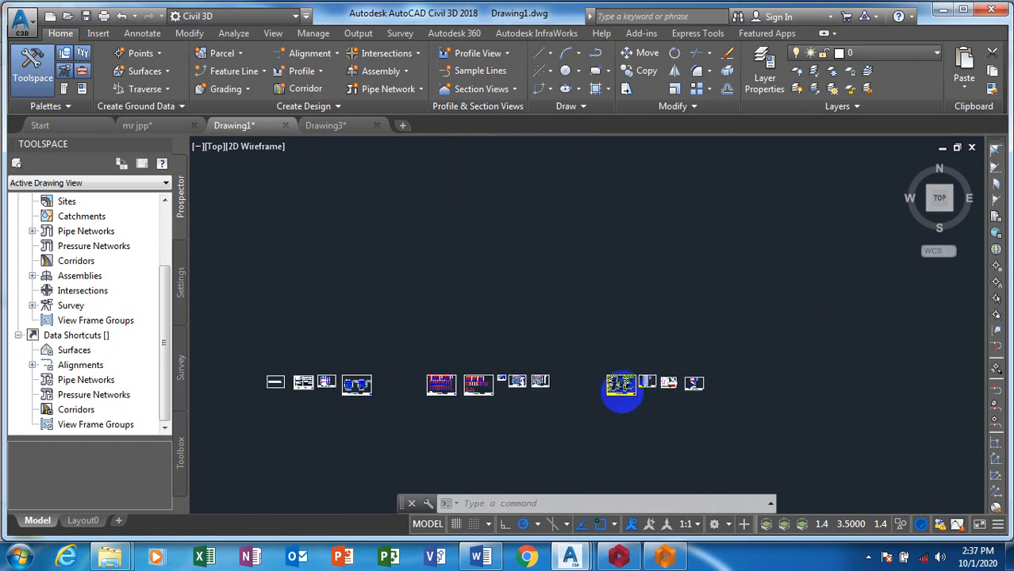
pyautogui.scroll(3, 667, 396)
pyautogui.scroll(-5, 667, 396)
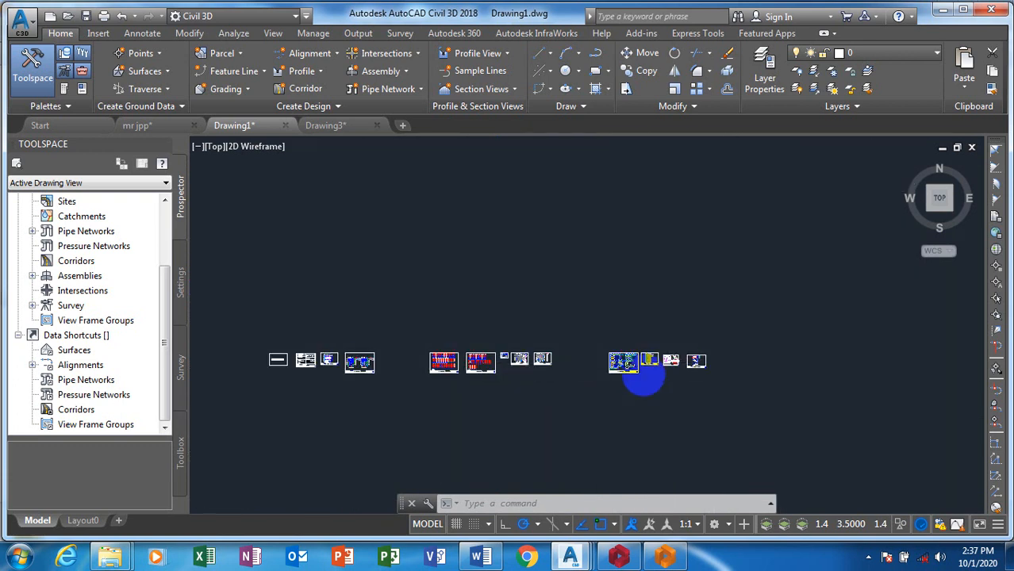
pyautogui.scroll(4, 587, 367)
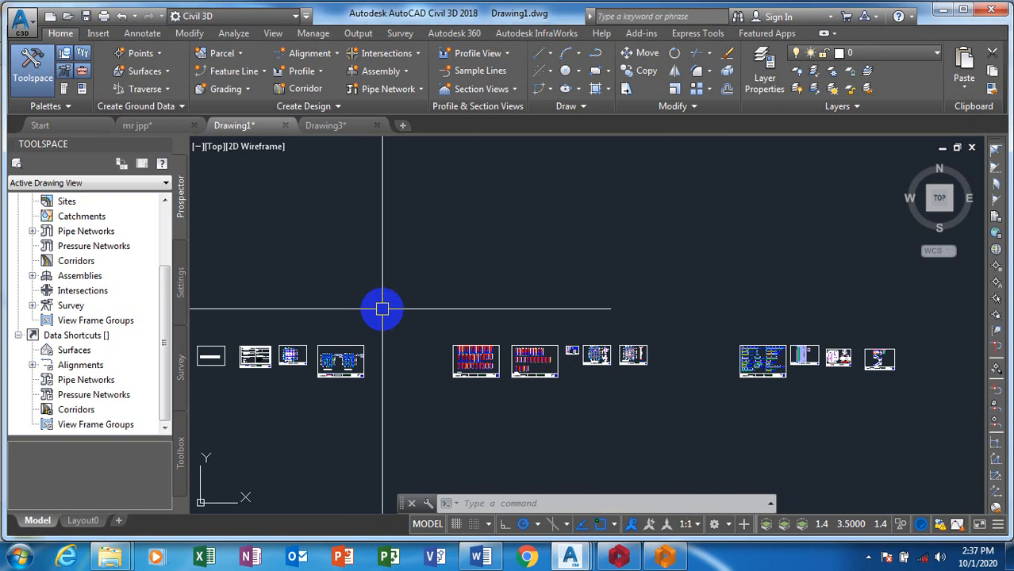
pyautogui.scroll(-5, 500, 309)
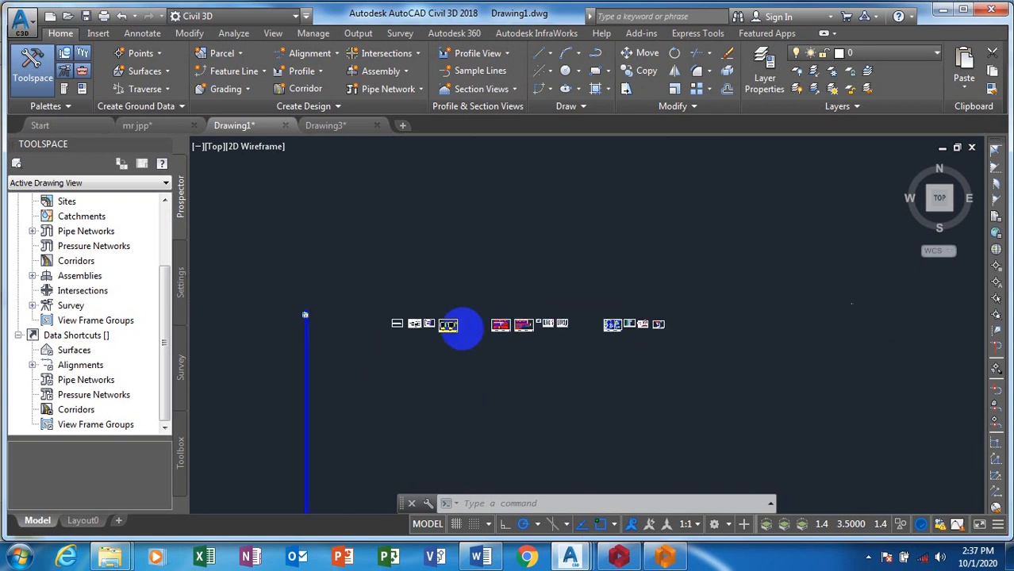
# Start a single-sheet plot of the model and choose AutoCAD PDF (General Documentation).pc3 as the plotter.
pyautogui.scroll(5, 441, 315)
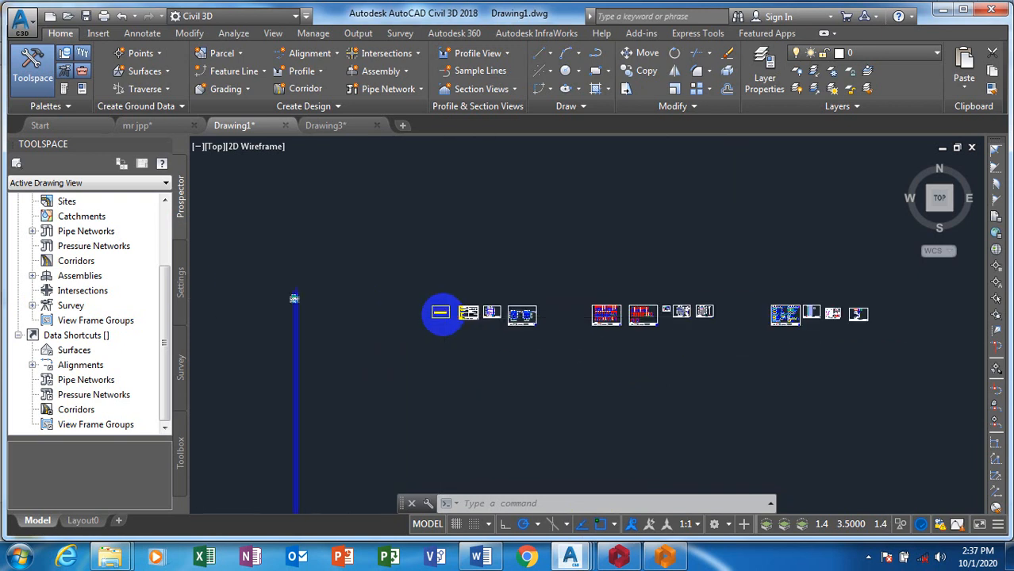
pyautogui.scroll(2, 442, 314)
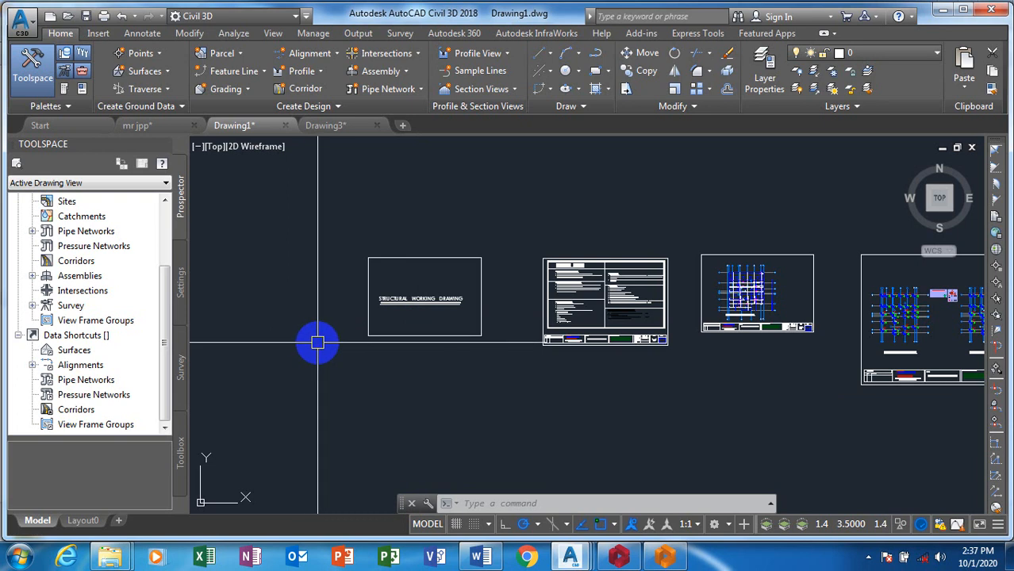
pyautogui.write('ty')
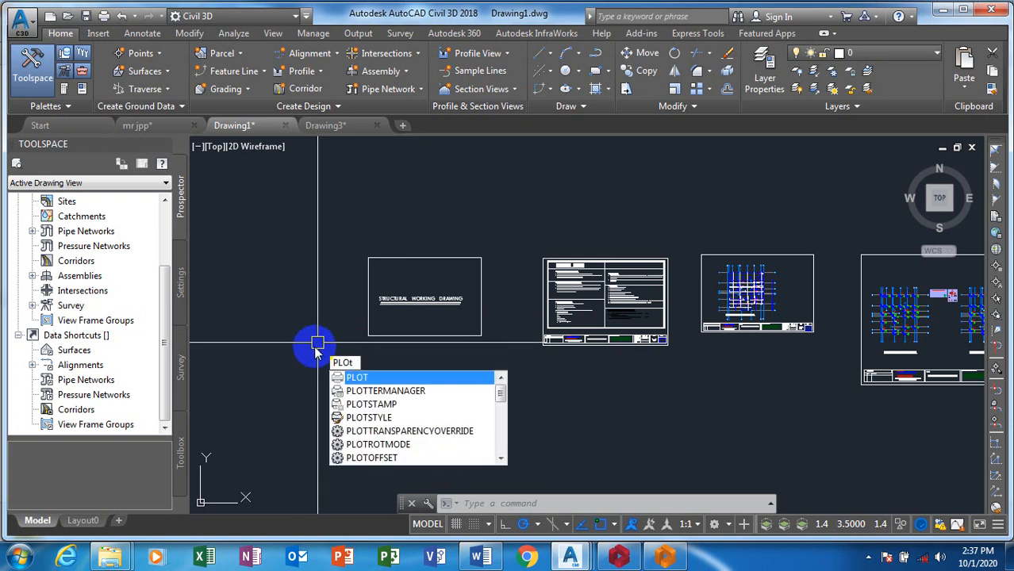
pyautogui.press('Return')
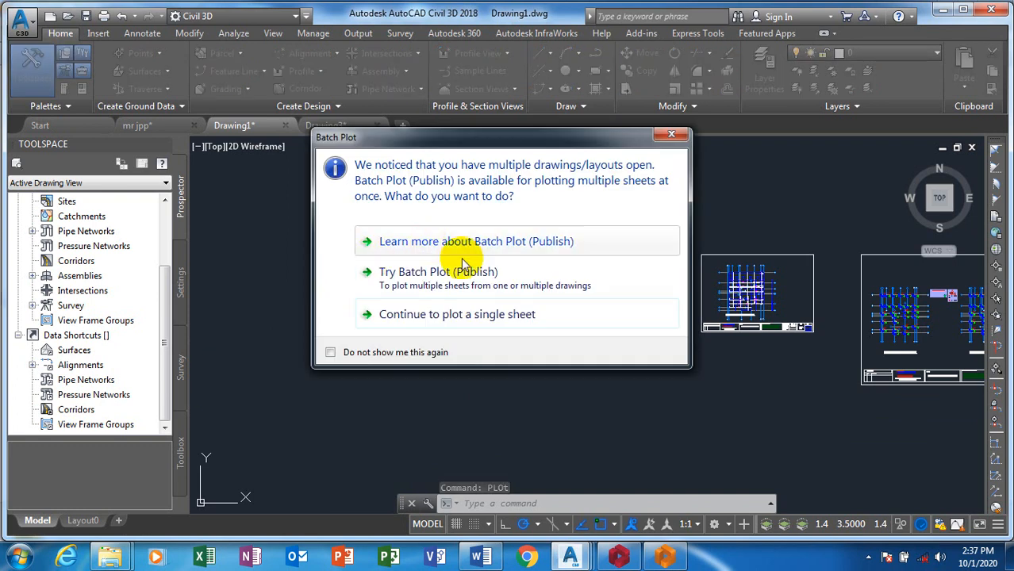
pyautogui.click(486, 318)
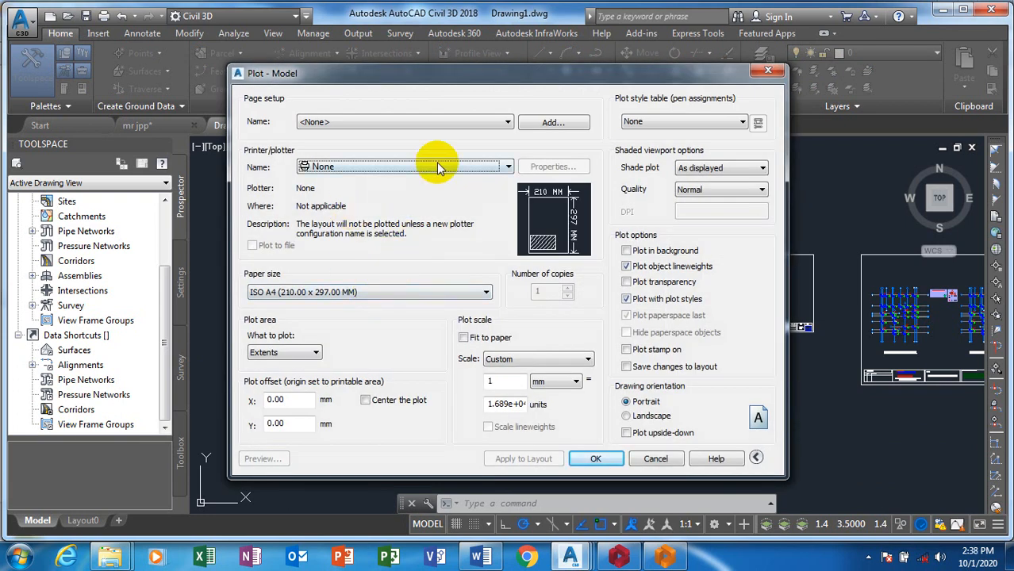
pyautogui.click(437, 167)
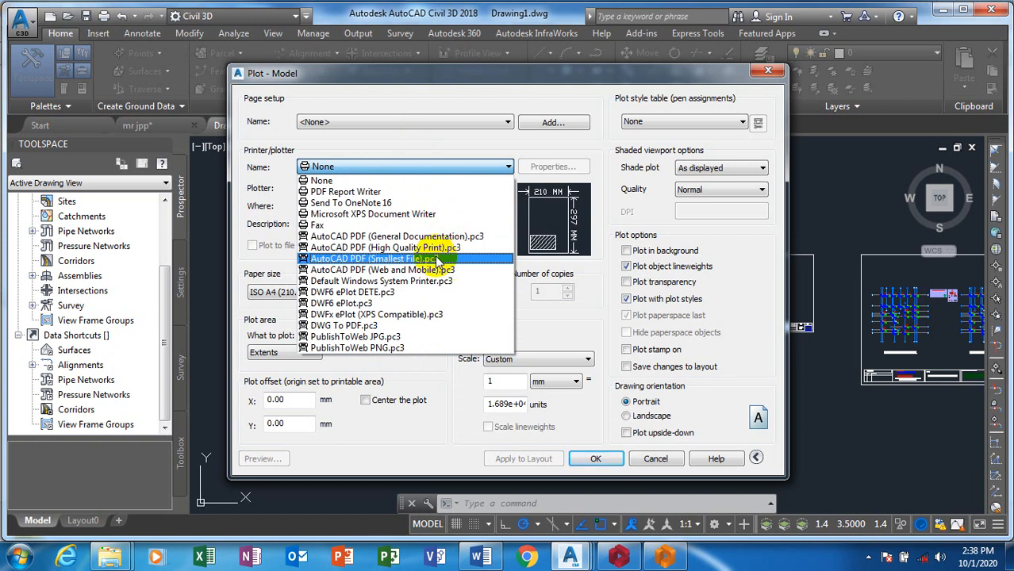
pyautogui.click(414, 238)
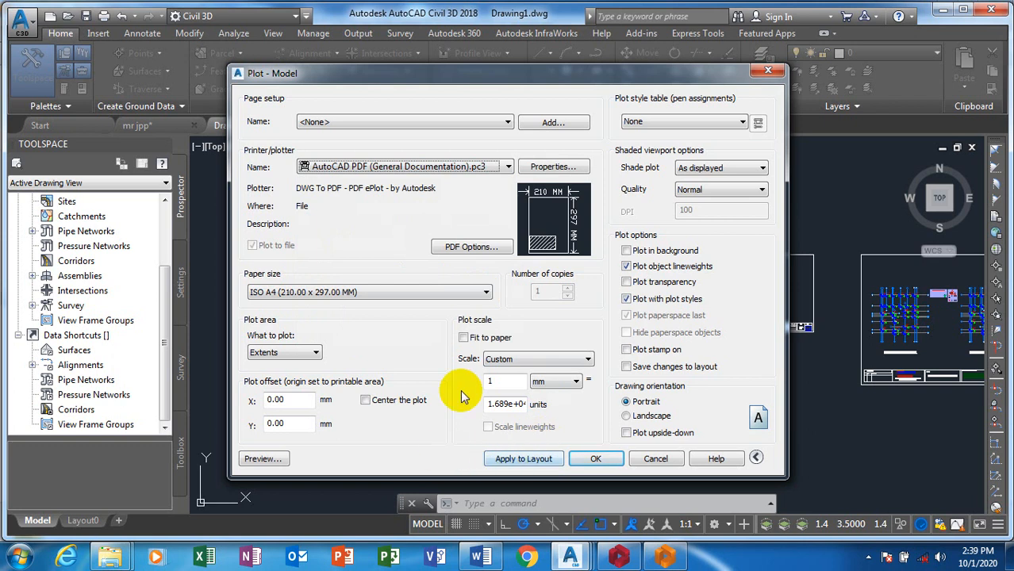
# Set the plot area to Window and the drawing orientation to landscape.
pyautogui.click(557, 358)
pyautogui.click(559, 359)
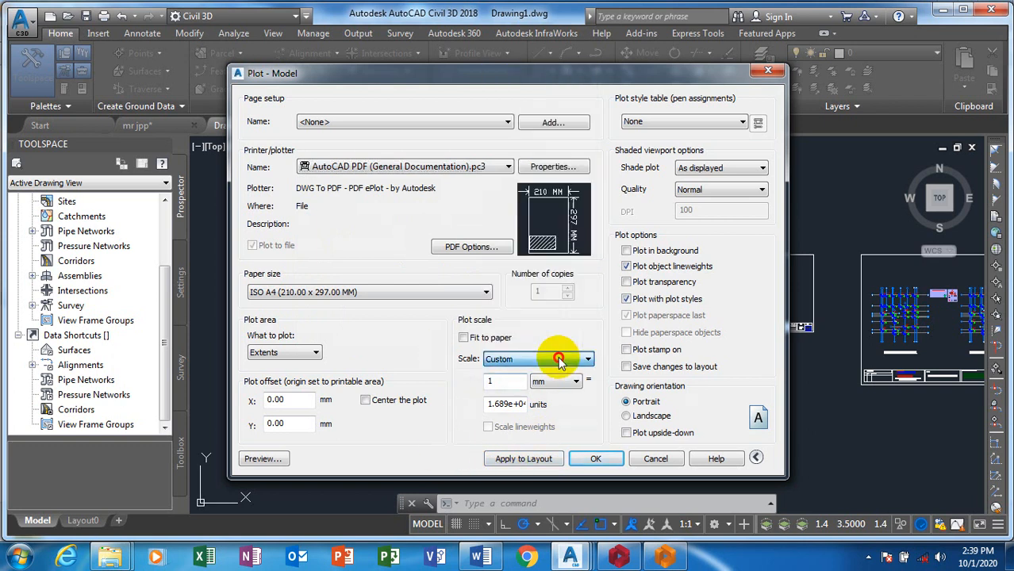
pyautogui.click(312, 351)
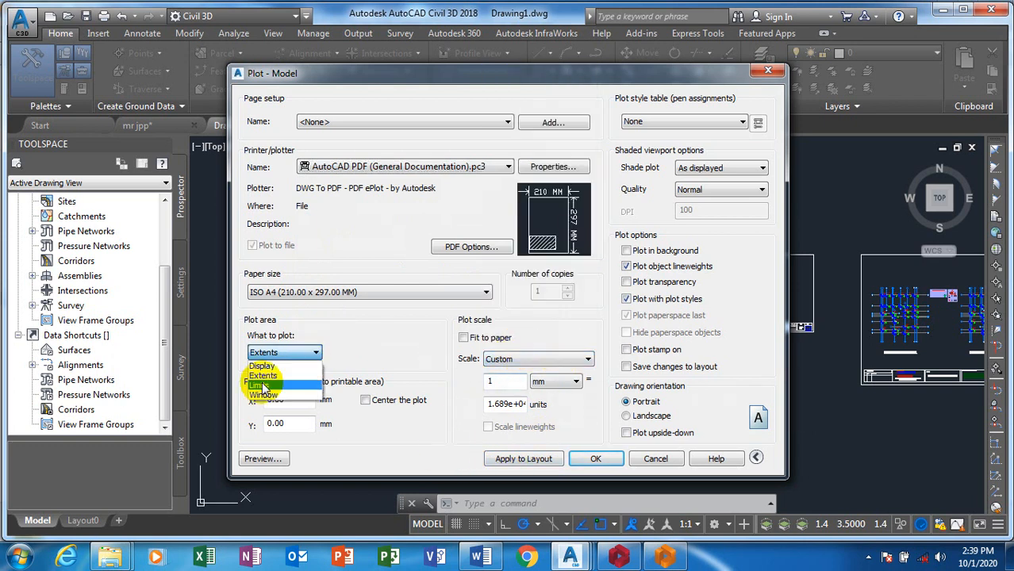
pyautogui.click(261, 393)
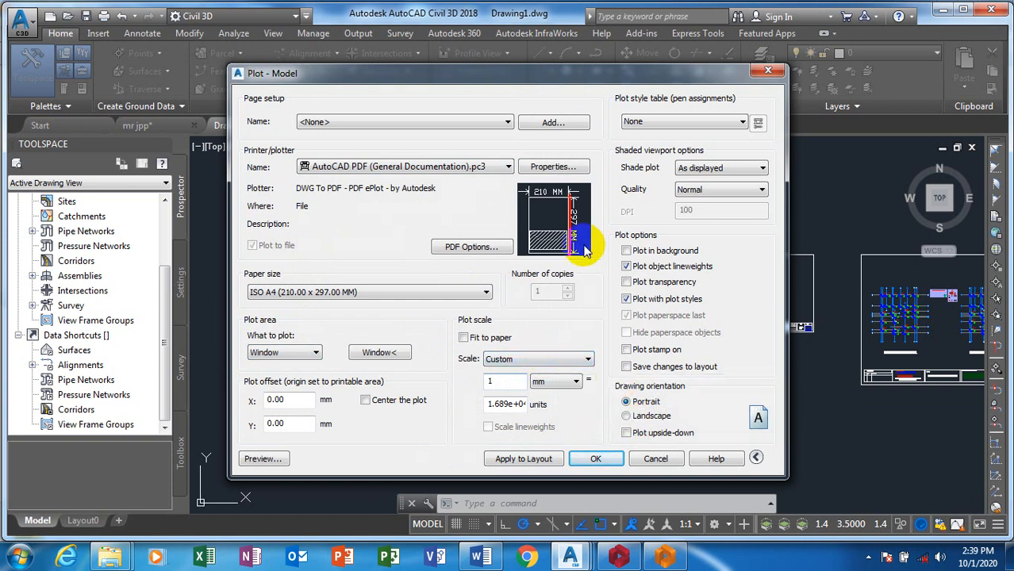
pyautogui.moveTo(546, 205)
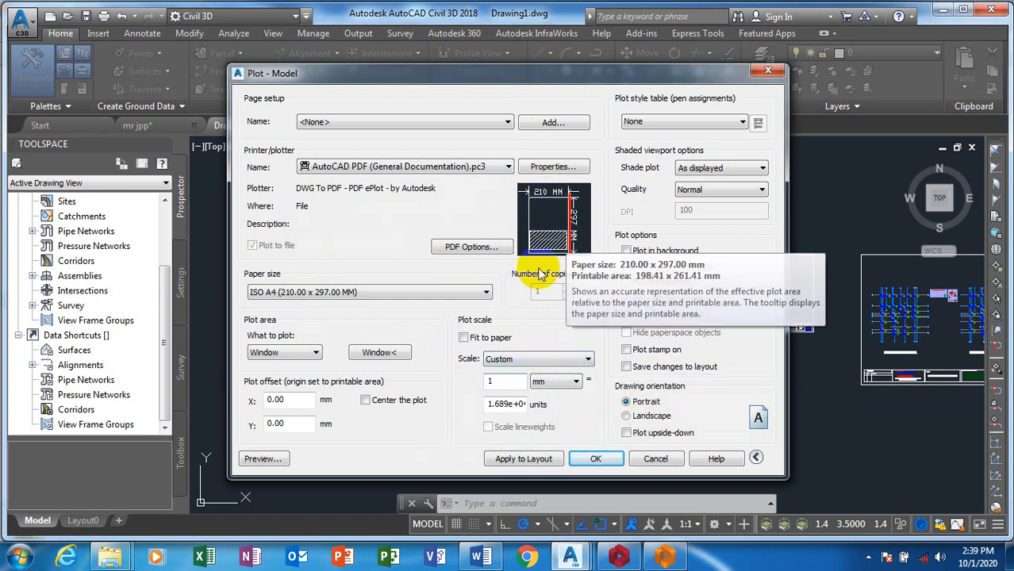
pyautogui.click(627, 417)
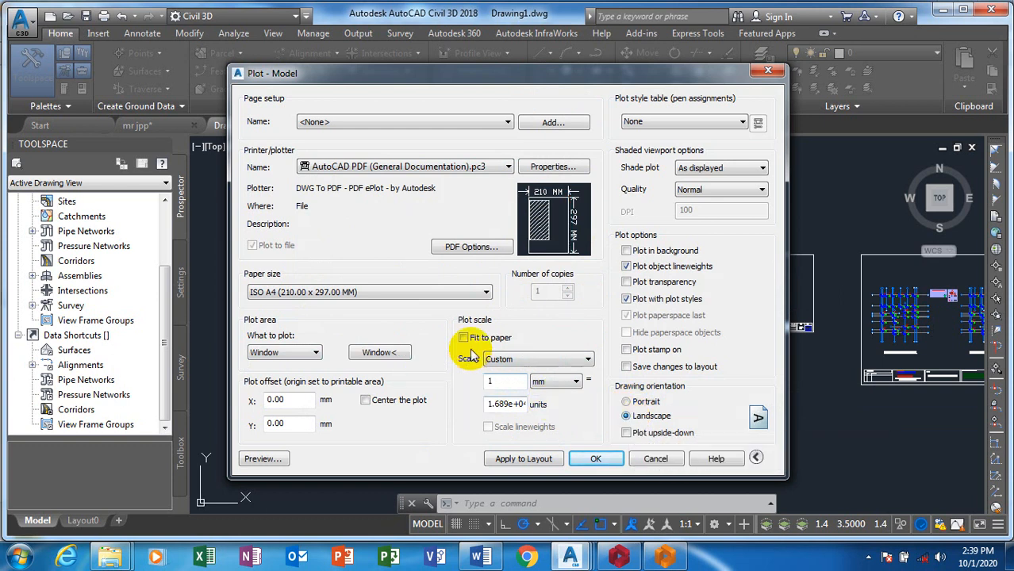
# Set the paper size to ISO full bleed A3 (420.00 x 297.00 MM) and scale the plot to fit the paper.
pyautogui.moveTo(541, 202)
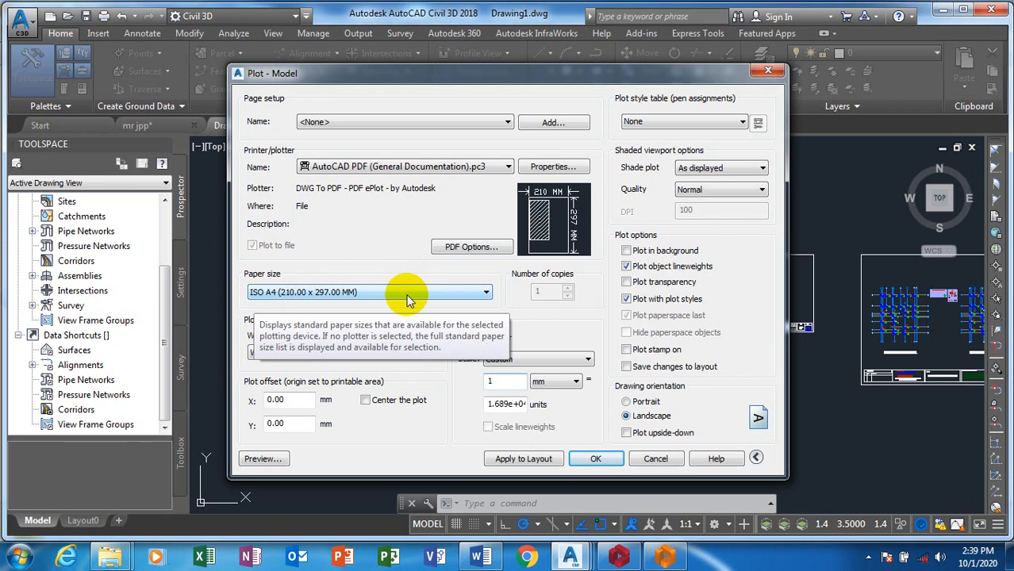
pyautogui.click(432, 292)
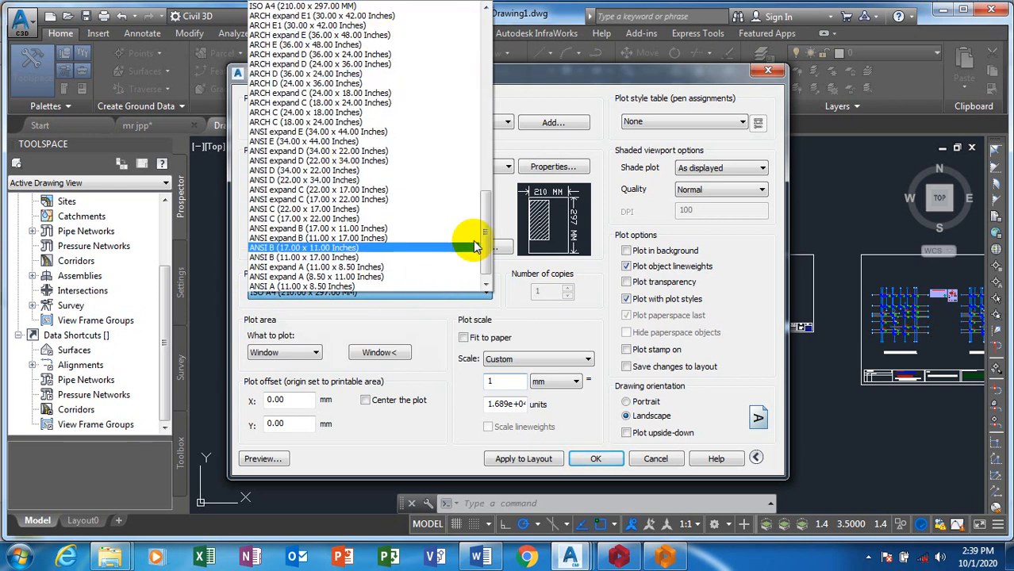
pyautogui.moveTo(487, 244); pyautogui.dragTo(480, 186)
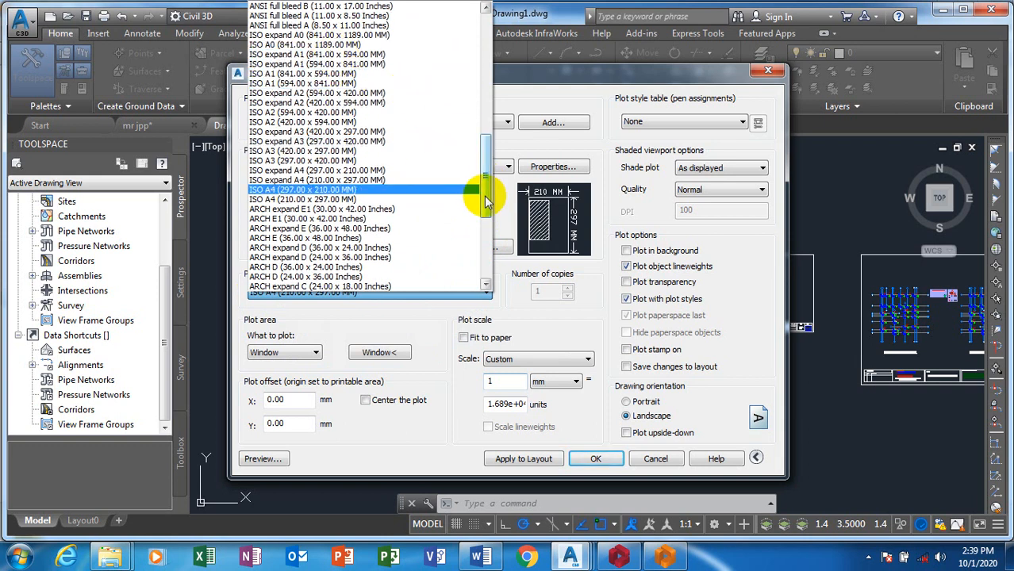
pyautogui.moveTo(487, 198); pyautogui.dragTo(489, 122)
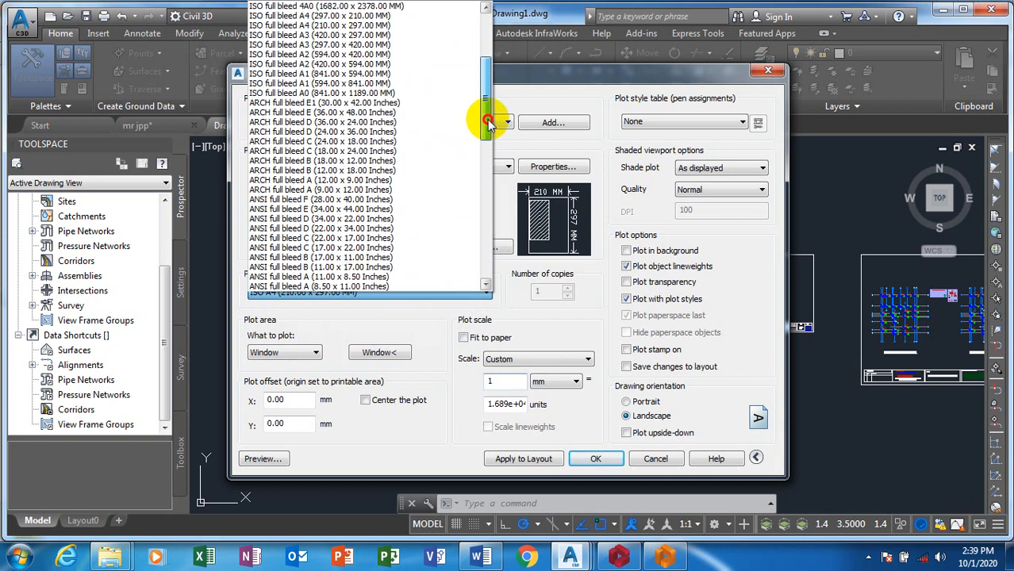
pyautogui.click(320, 35)
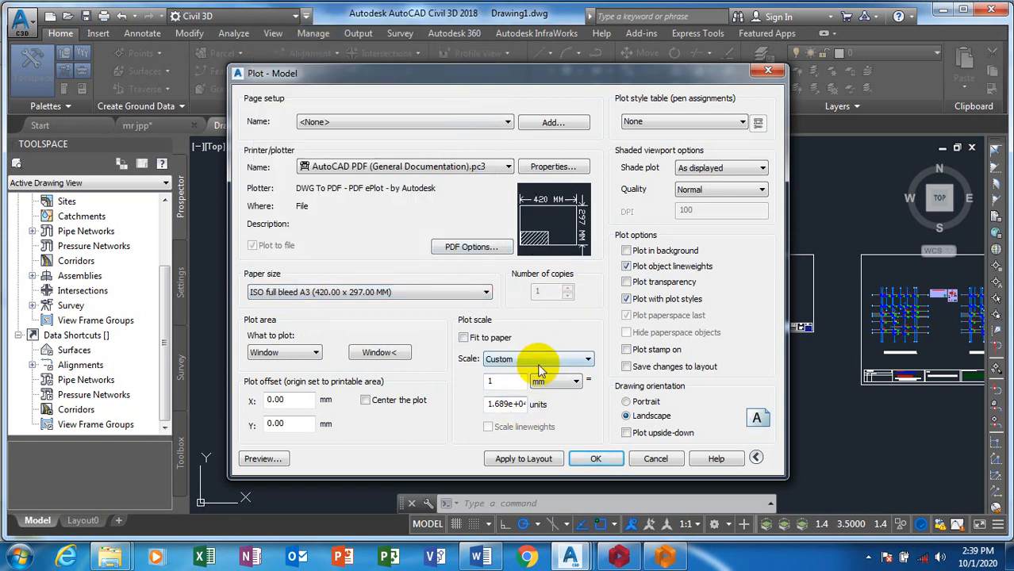
pyautogui.click(463, 338)
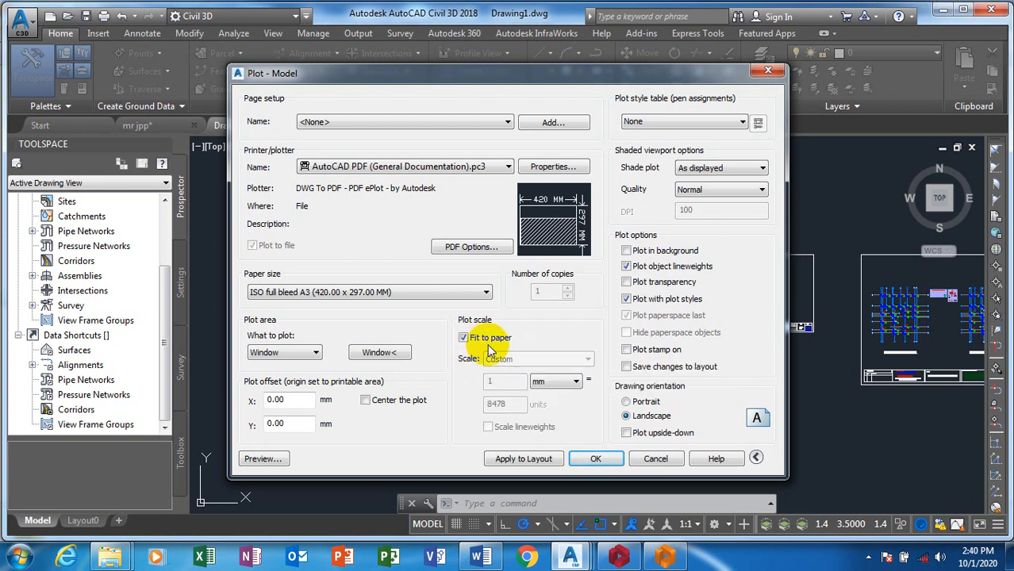
# Try the portrait and upside-down plot orientations, and restore upright landscape.
pyautogui.click(627, 402)
pyautogui.click(626, 416)
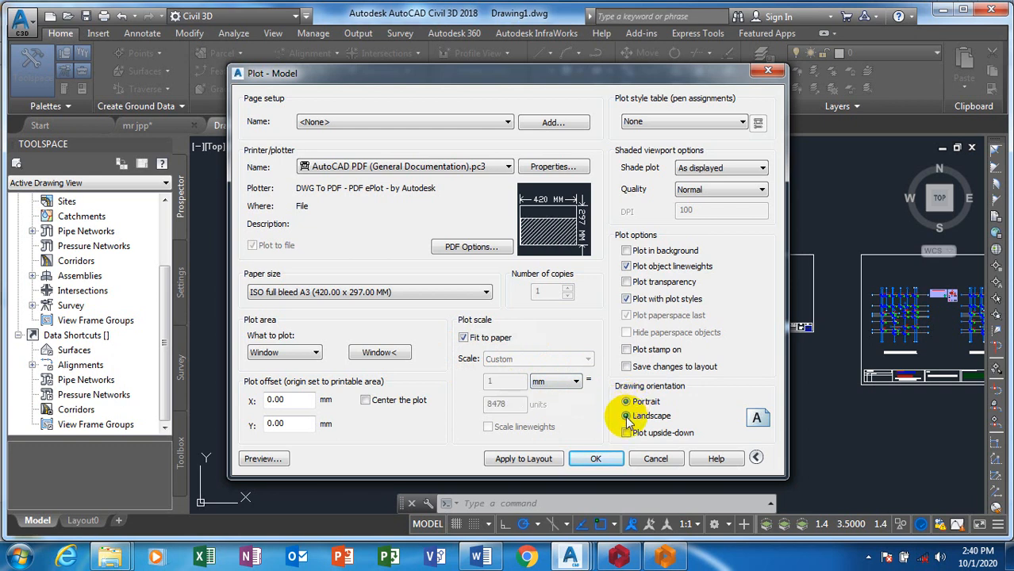
pyautogui.click(627, 433)
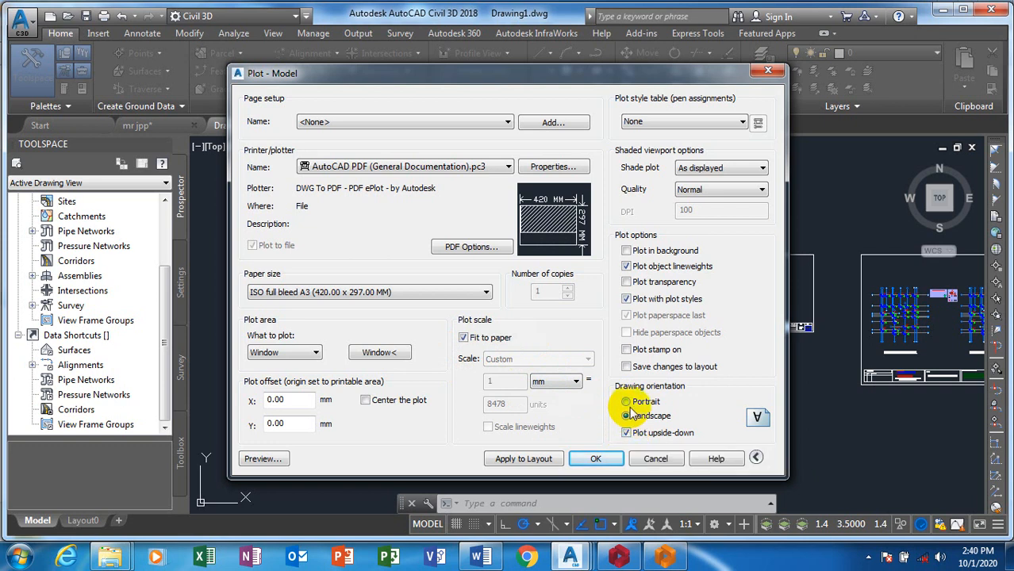
pyautogui.click(627, 402)
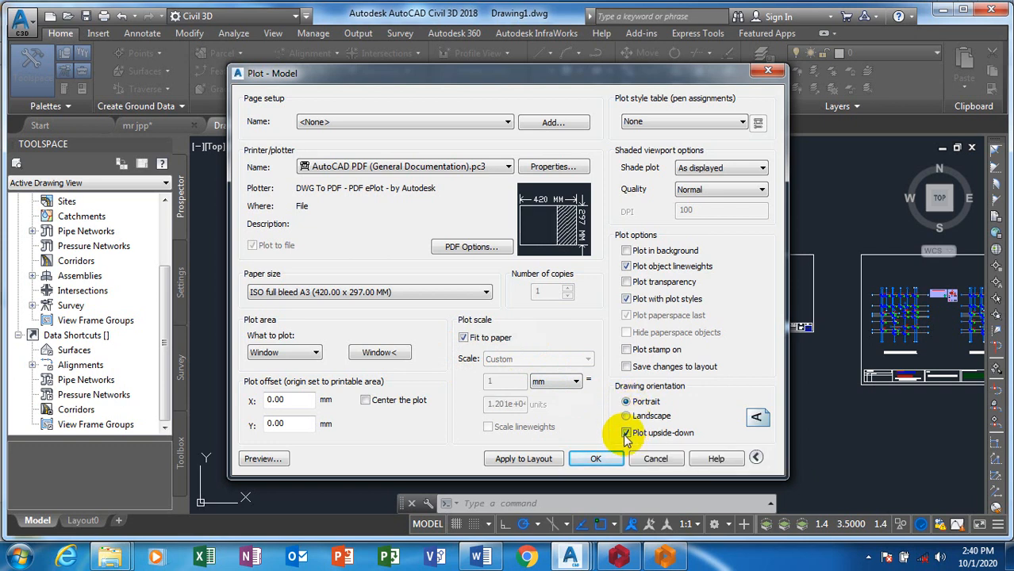
pyautogui.click(625, 433)
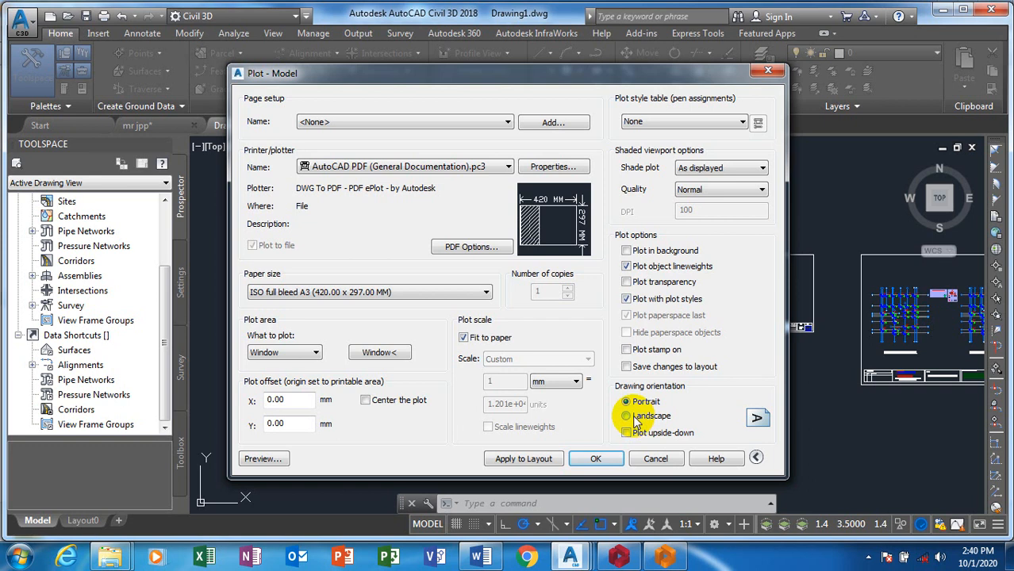
pyautogui.click(632, 417)
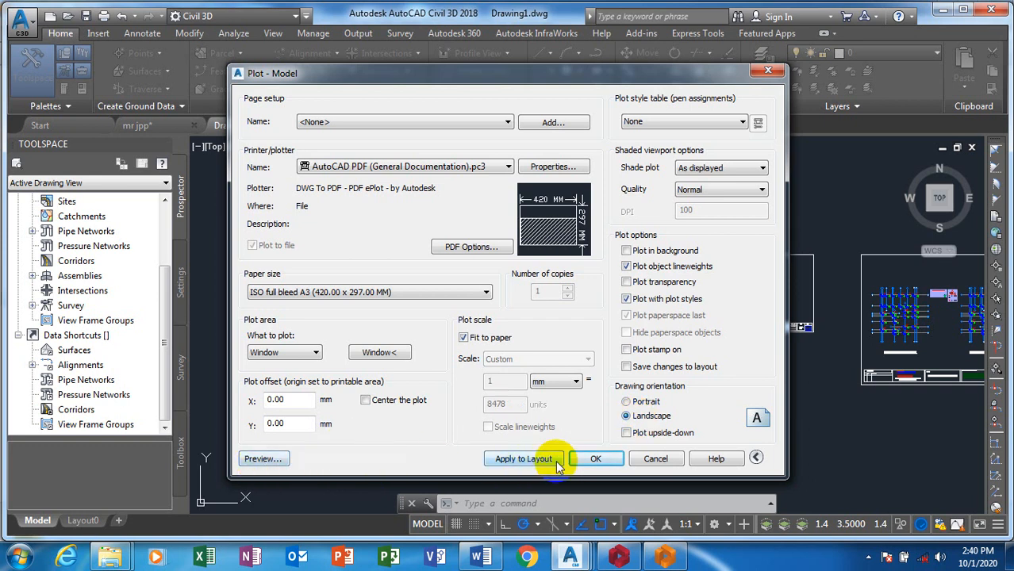
# Define the plot window around the STRUCTURAL WORKING DRAWING cover sheet, from its upper-left to its lower-right corner.
pyautogui.click(411, 355)
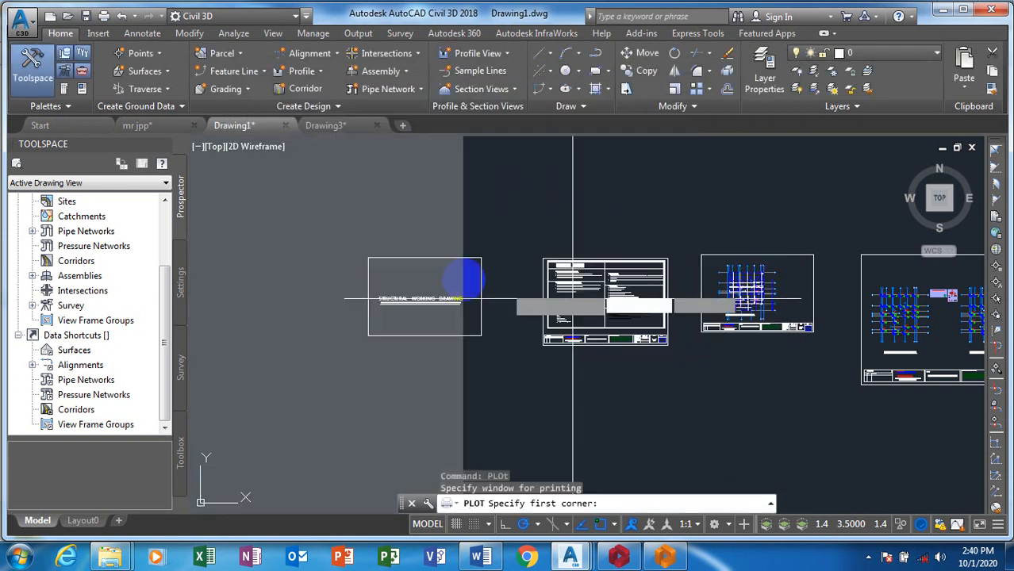
pyautogui.scroll(2, 386, 257)
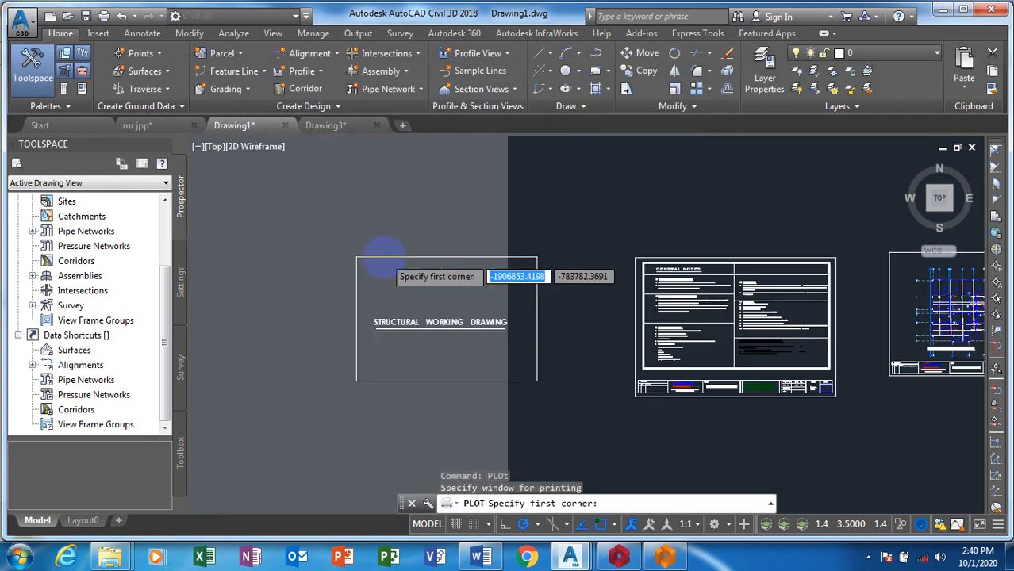
pyautogui.scroll(2, 387, 257)
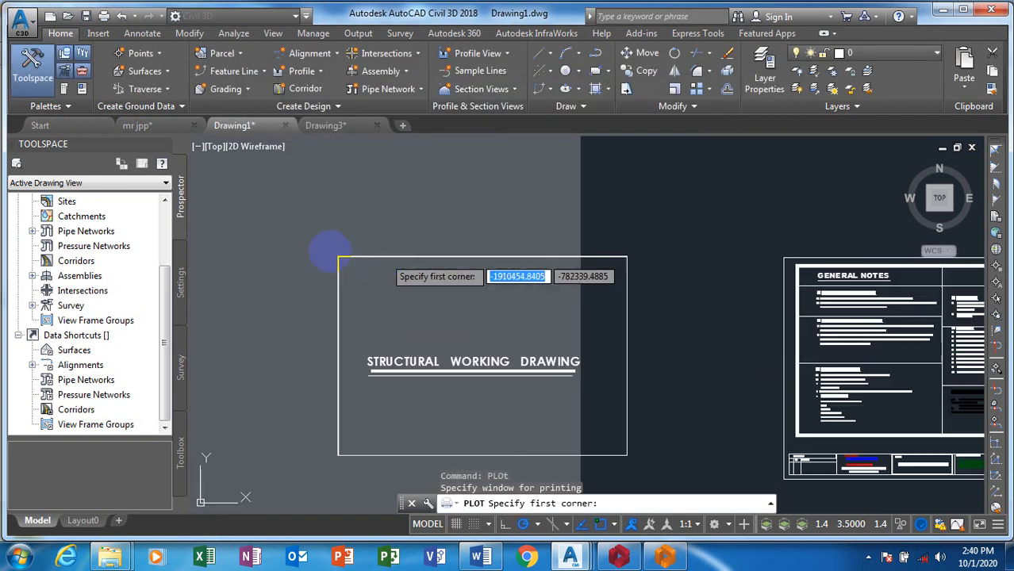
pyautogui.click(329, 251)
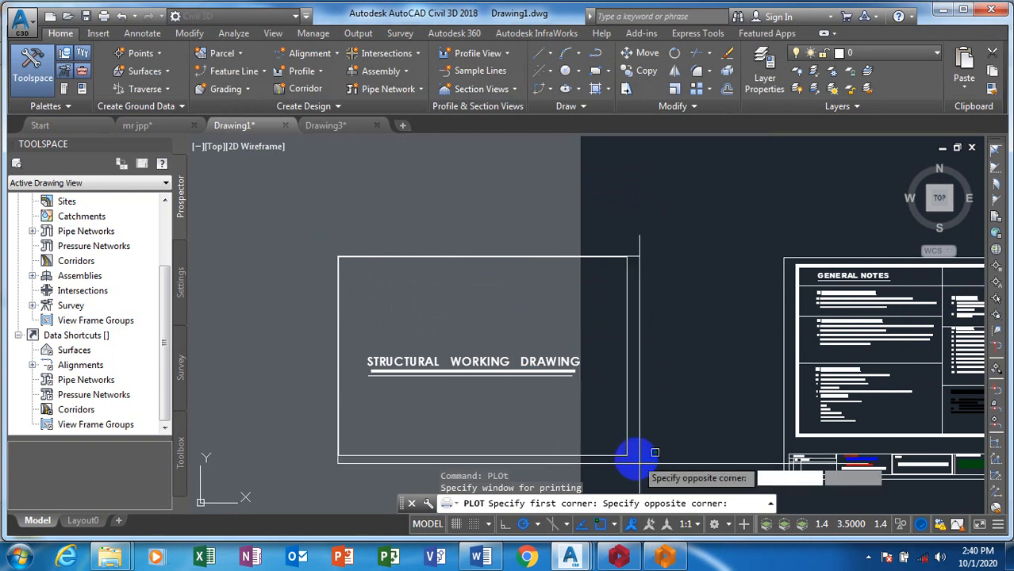
pyautogui.scroll(2, 623, 452)
pyautogui.scroll(2, 622, 452)
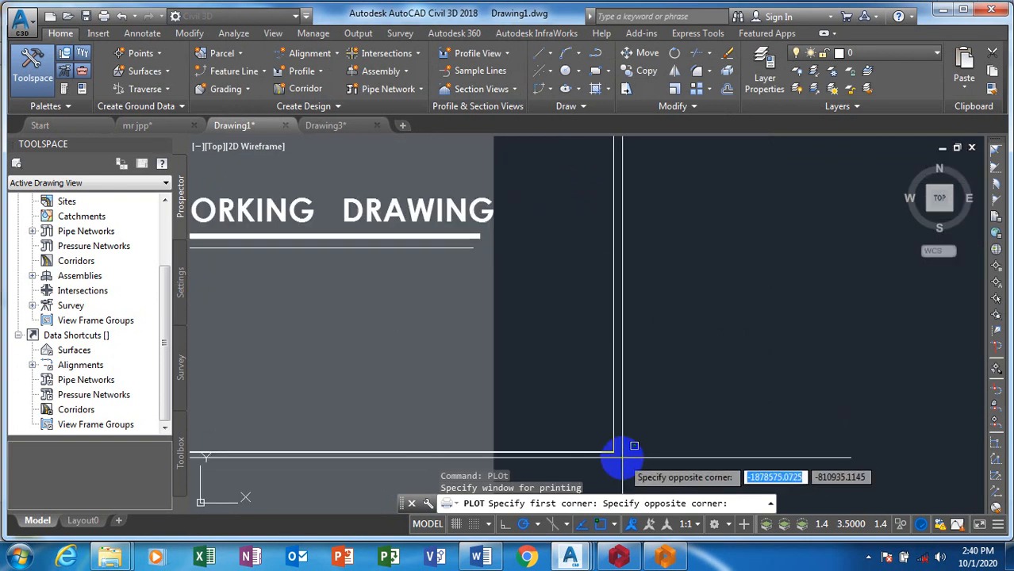
pyautogui.click(543, 474)
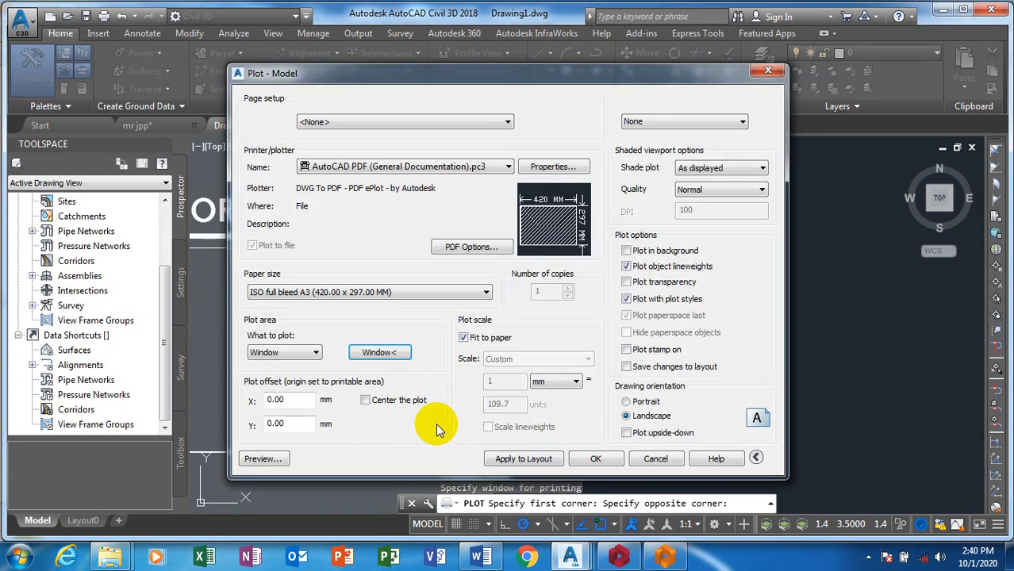
# Redefine the plot window just outside the border of the STRUCTURAL WORKING DRAWING cover sheet and preview the plot.
pyautogui.click(389, 352)
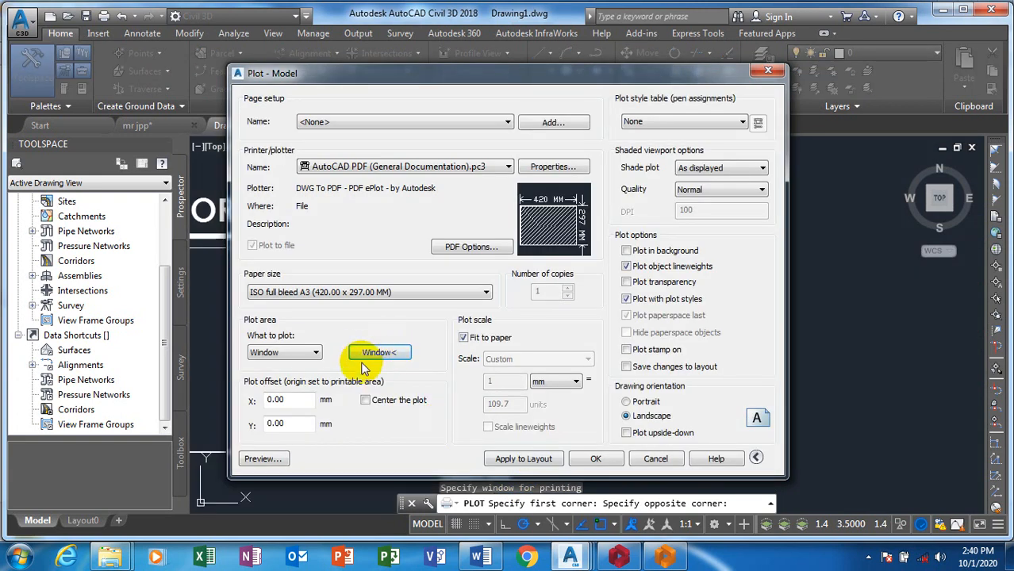
pyautogui.scroll(-3, 544, 335)
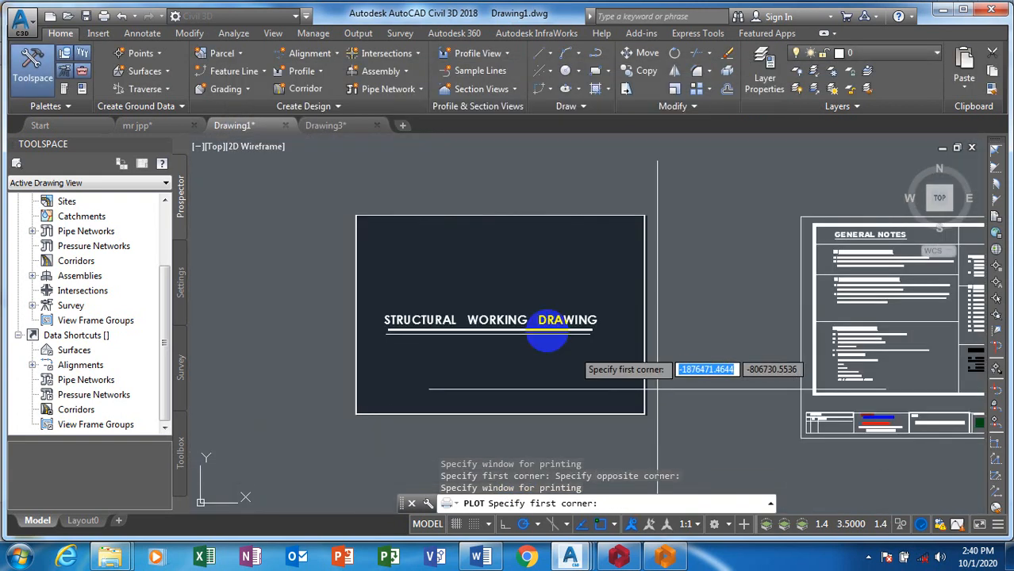
pyautogui.scroll(4, 362, 219)
pyautogui.scroll(1, 349, 197)
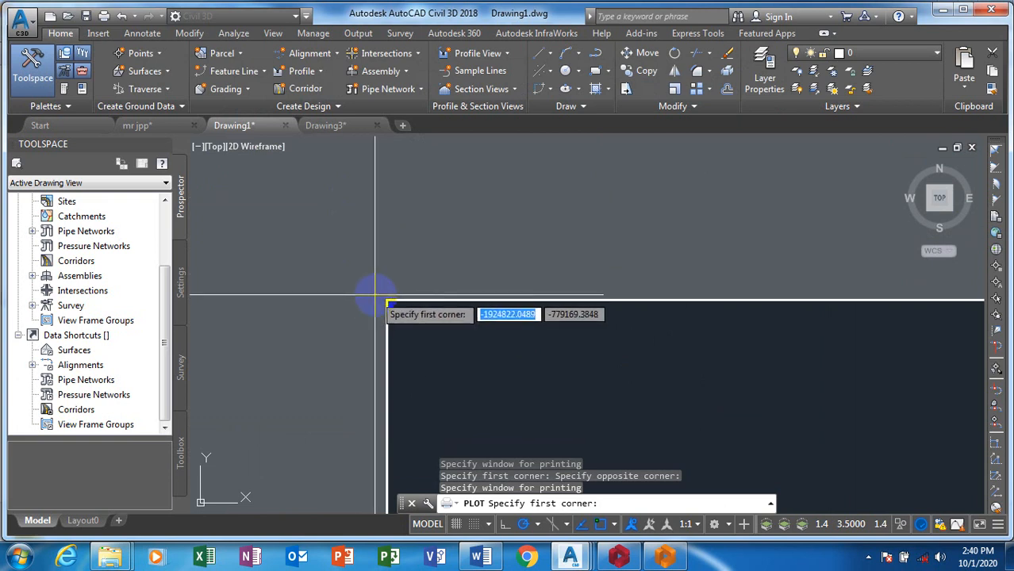
pyautogui.scroll(3, 378, 295)
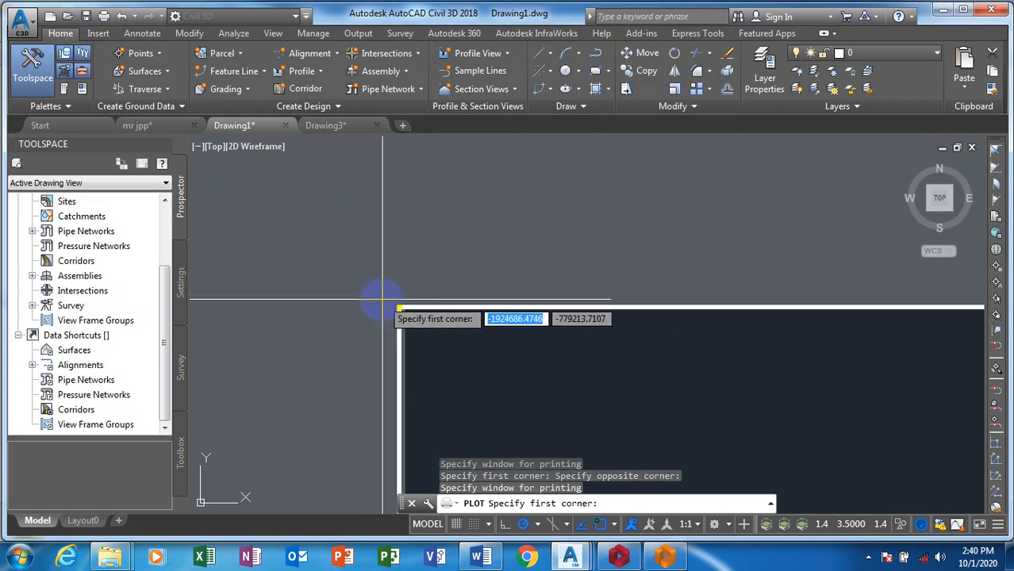
pyautogui.click(382, 298)
pyautogui.scroll(-5, 343, 281)
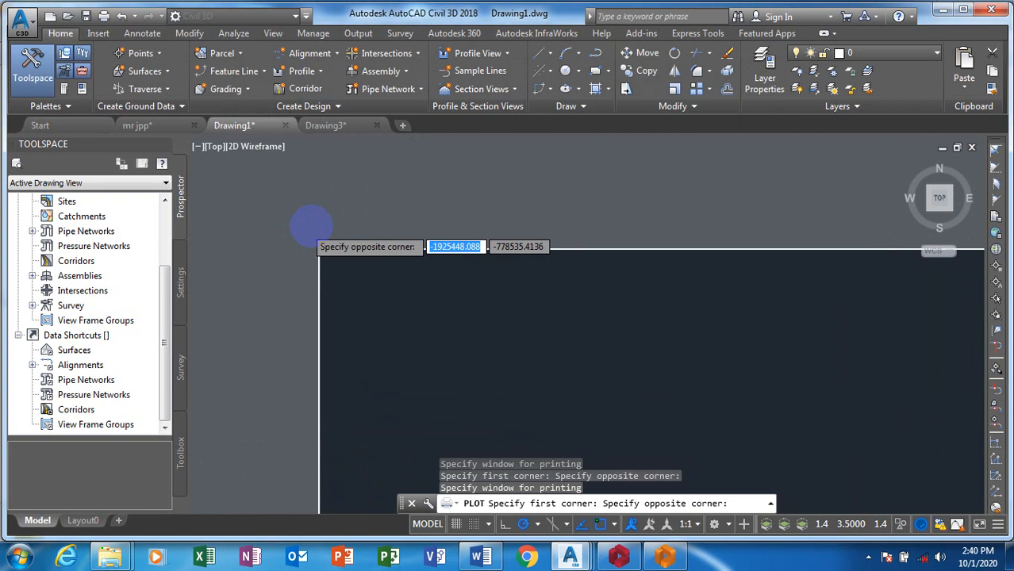
pyautogui.scroll(5, 482, 335)
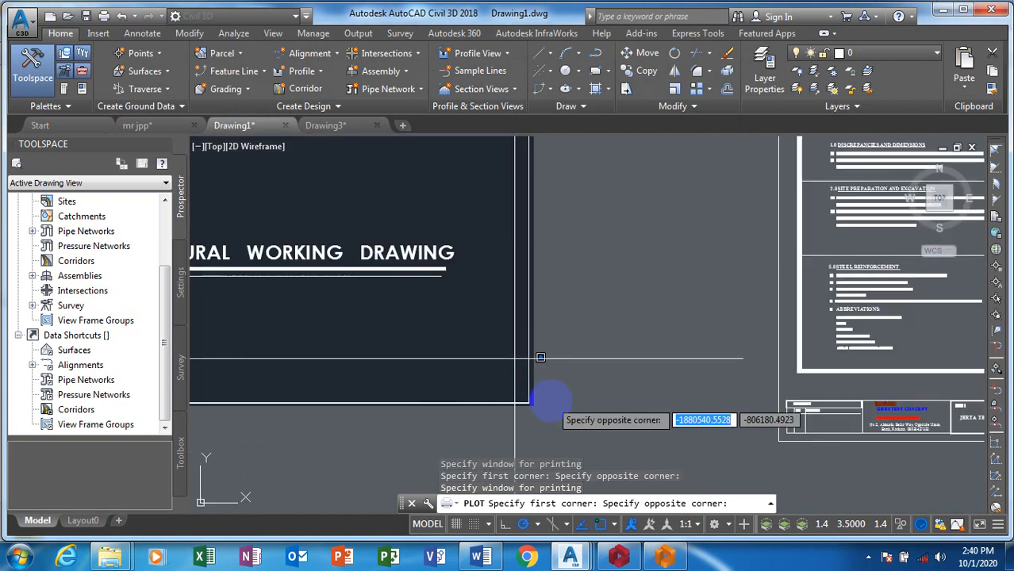
pyautogui.click(501, 391)
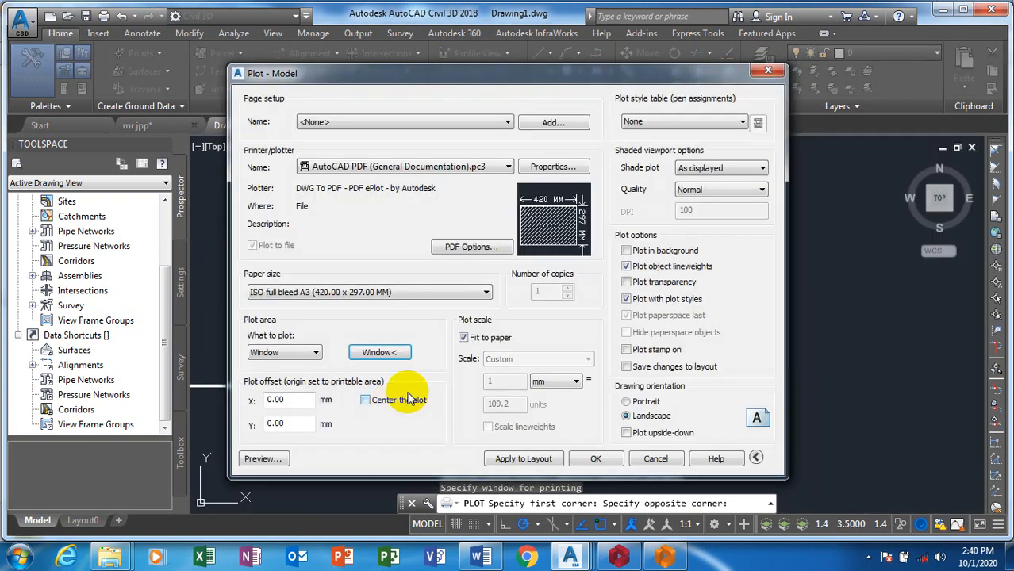
pyautogui.click(266, 459)
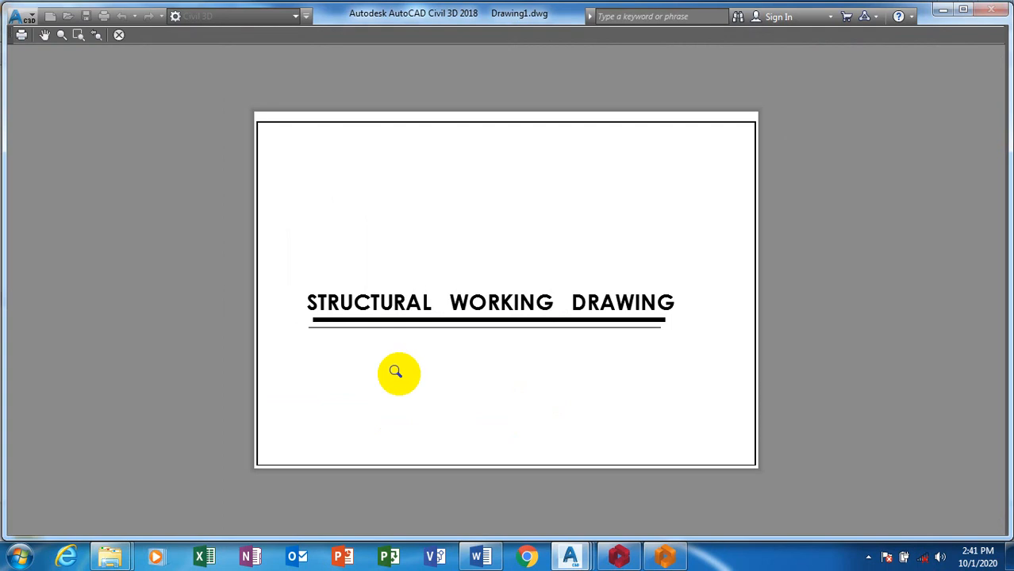
pyautogui.click(119, 37)
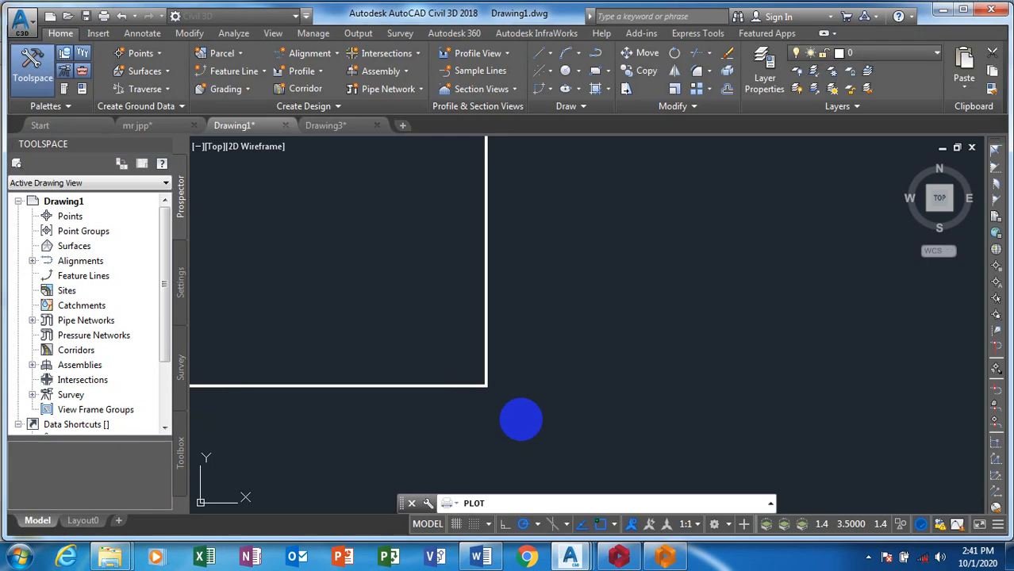
# Define the plot window around the FIRST FLOOR SLAB DETAIL sheet, from its upper-left to its lower-right corner, and preview the plot.
pyautogui.click(456, 322)
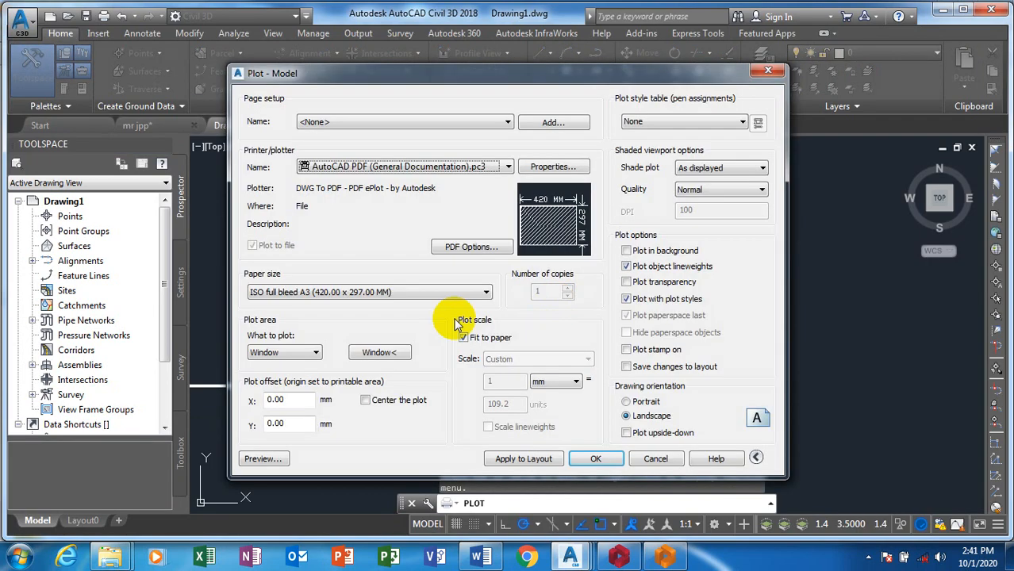
pyautogui.click(383, 352)
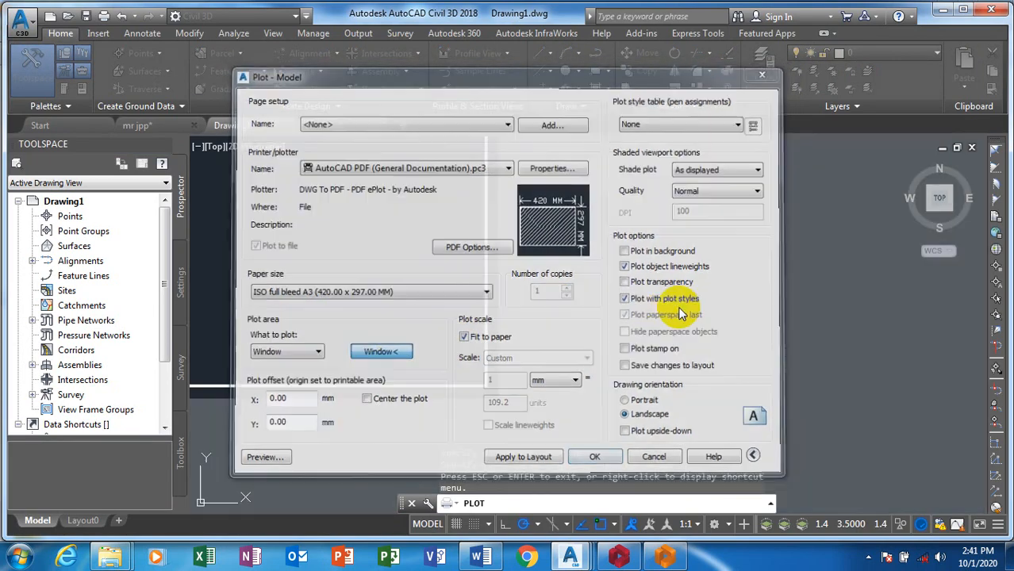
pyautogui.scroll(-5, 408, 324)
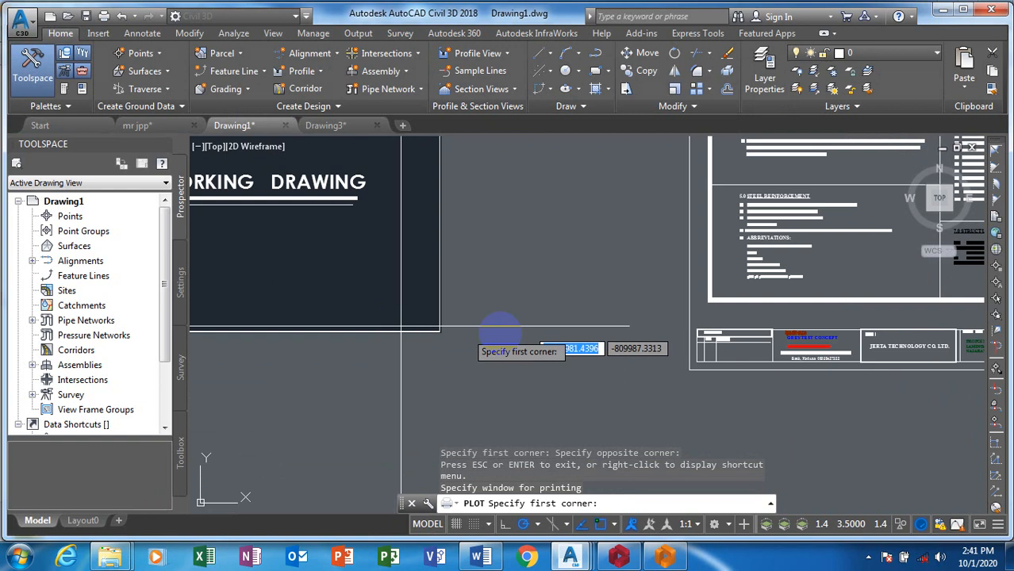
pyautogui.scroll(-6, 499, 326)
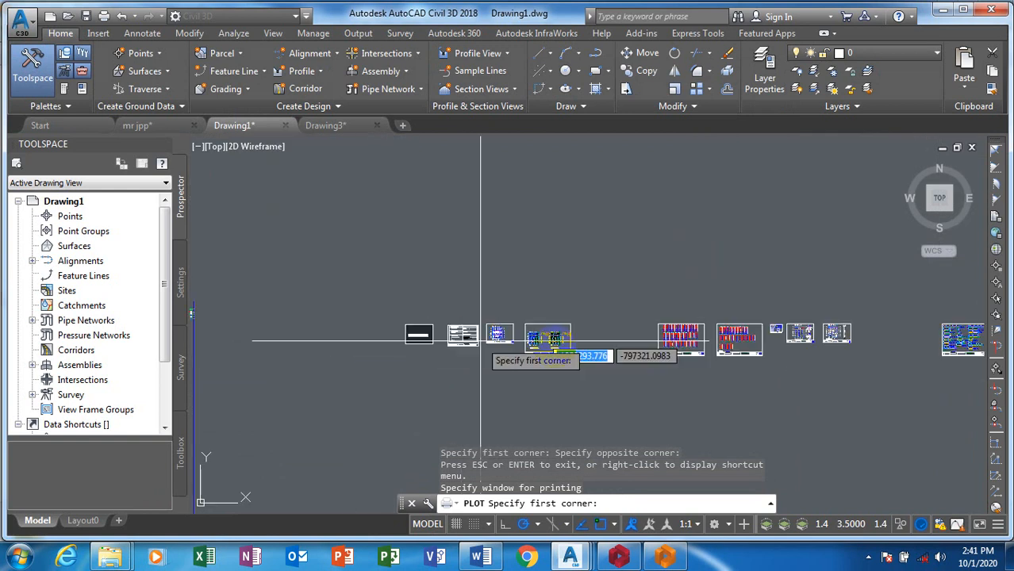
pyautogui.scroll(4, 932, 345)
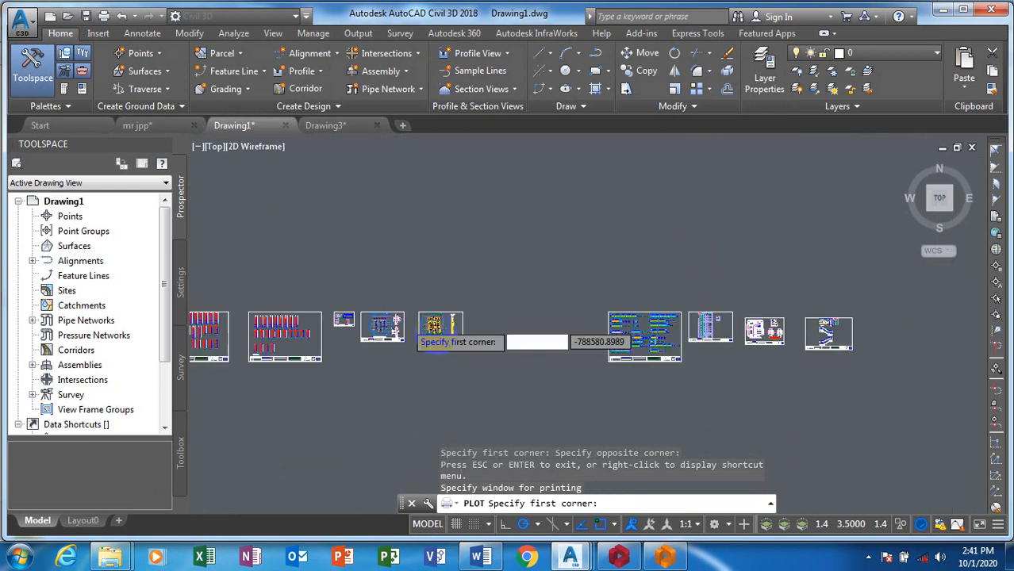
pyautogui.scroll(-3, 408, 321)
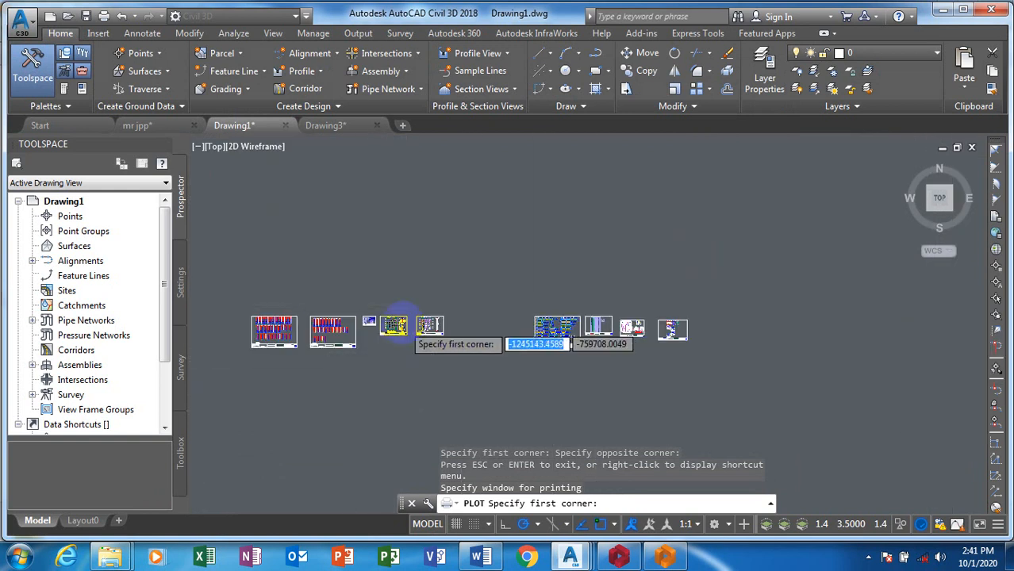
pyautogui.scroll(7, 548, 329)
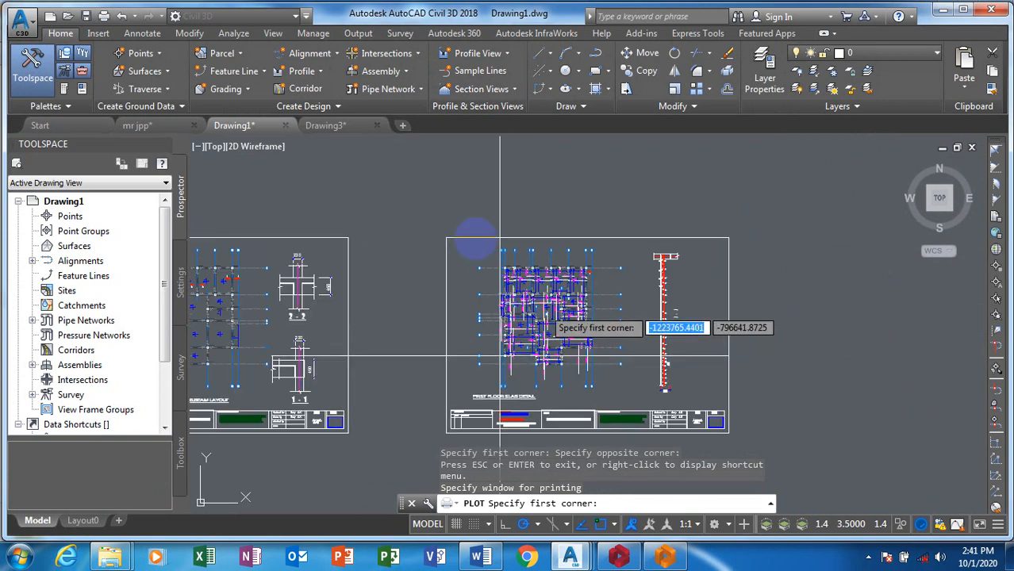
pyautogui.scroll(5, 460, 234)
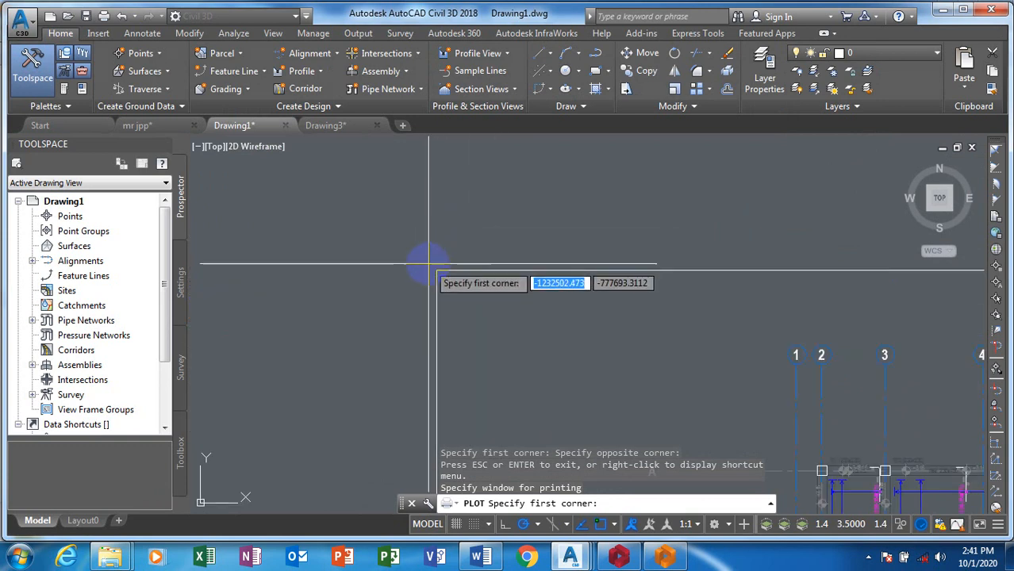
pyautogui.click(428, 263)
pyautogui.scroll(-8, 294, 192)
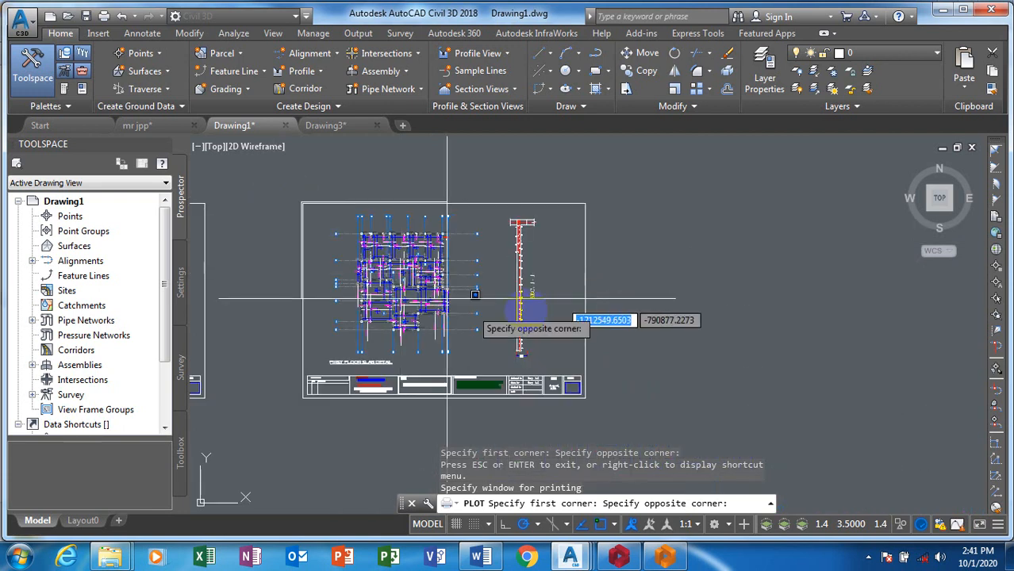
pyautogui.scroll(8, 555, 373)
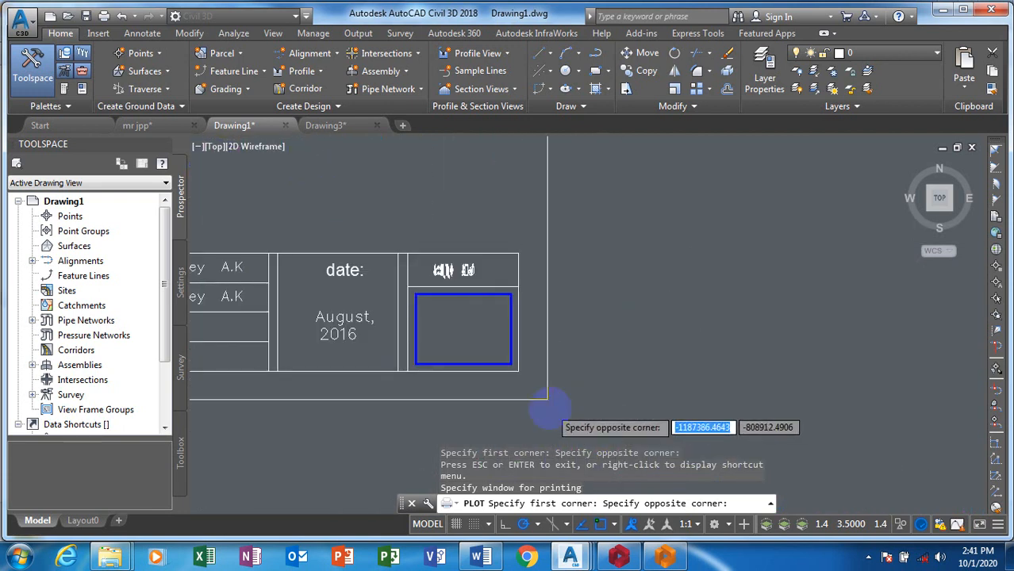
pyautogui.scroll(5, 545, 400)
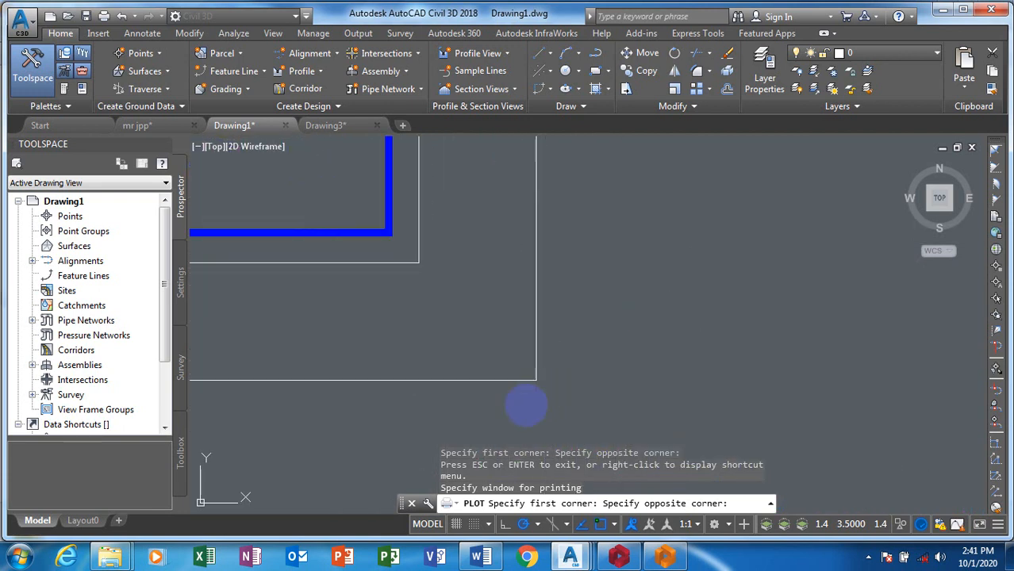
pyautogui.click(526, 406)
pyautogui.click(265, 460)
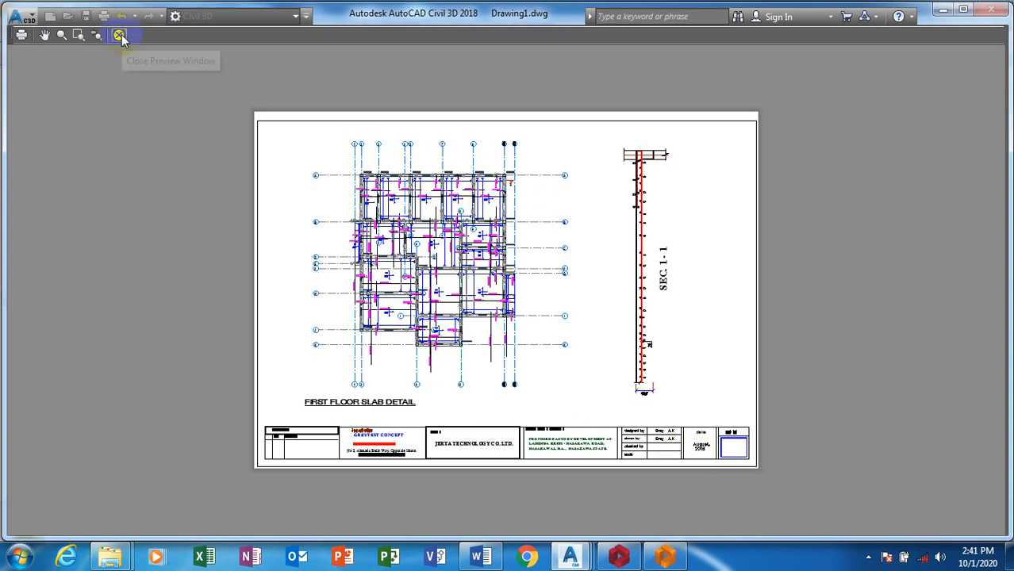
pyautogui.click(120, 35)
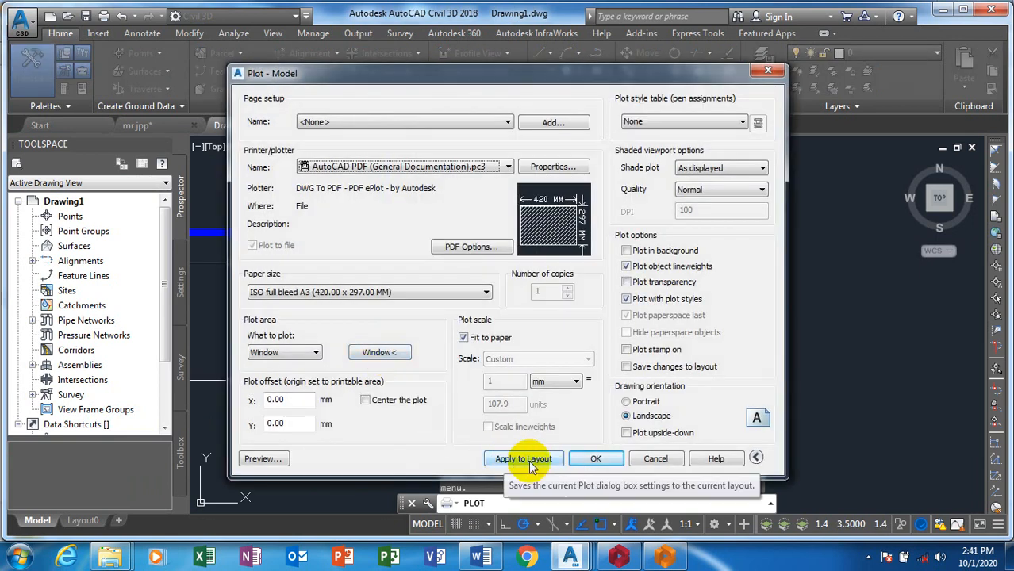
# Apply the plot settings to the layout and plot the sheet as Drawing1-Model.pdf in My Documents.
pyautogui.click(525, 460)
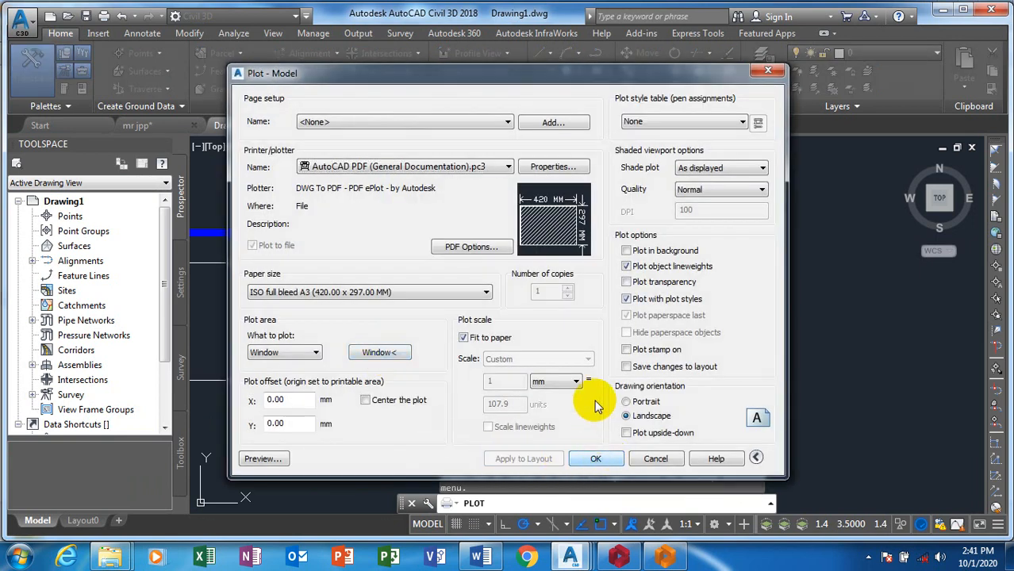
pyautogui.click(593, 459)
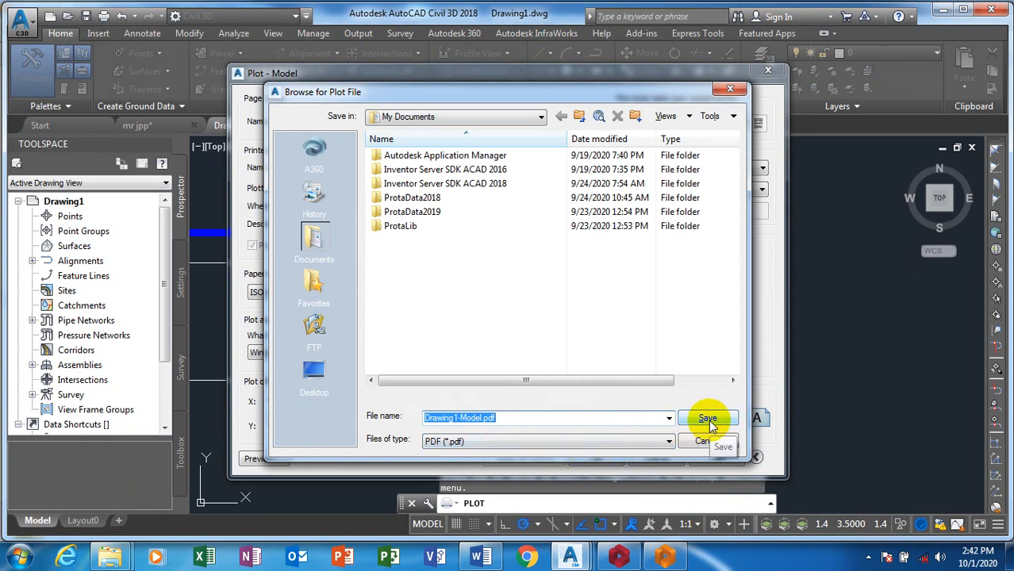
pyautogui.click(708, 420)
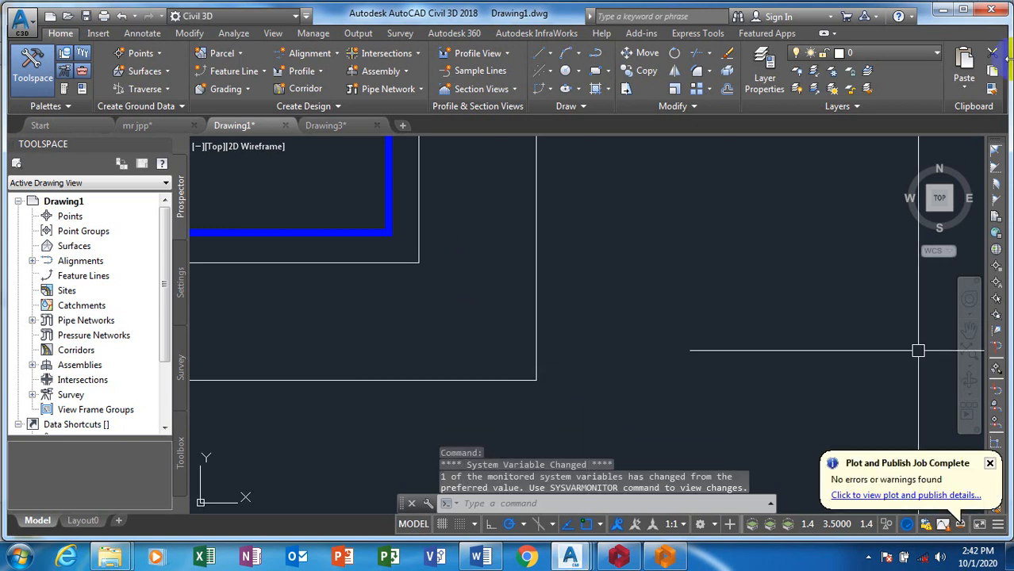
# Open Drawing1-Model.pdf from the Documents library in File Explorer to check the plotted sheet, and return to Drawing1.dwg in Civil 3D.
pyautogui.click(938, 9)
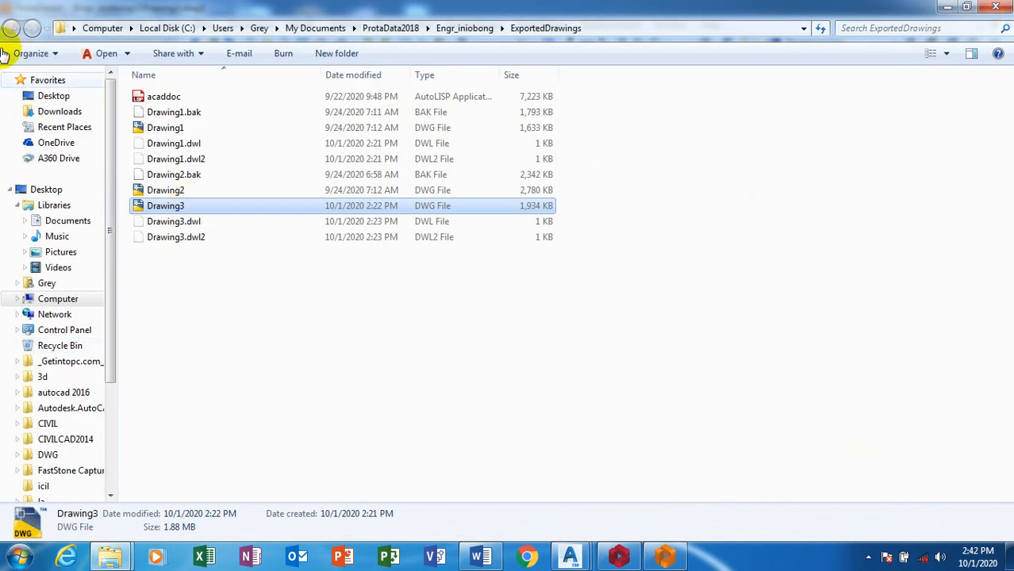
pyautogui.click(68, 222)
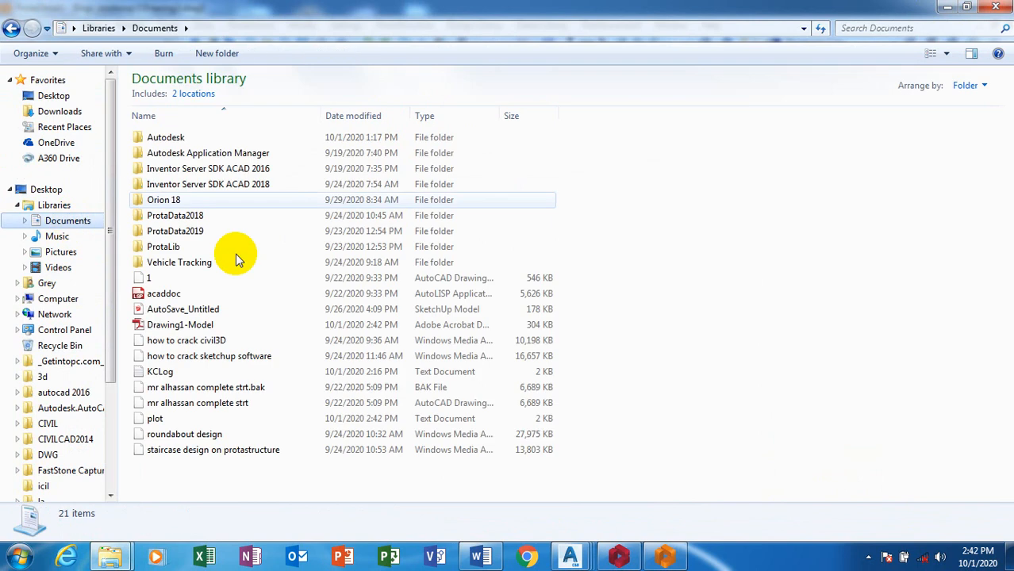
pyautogui.click(217, 328)
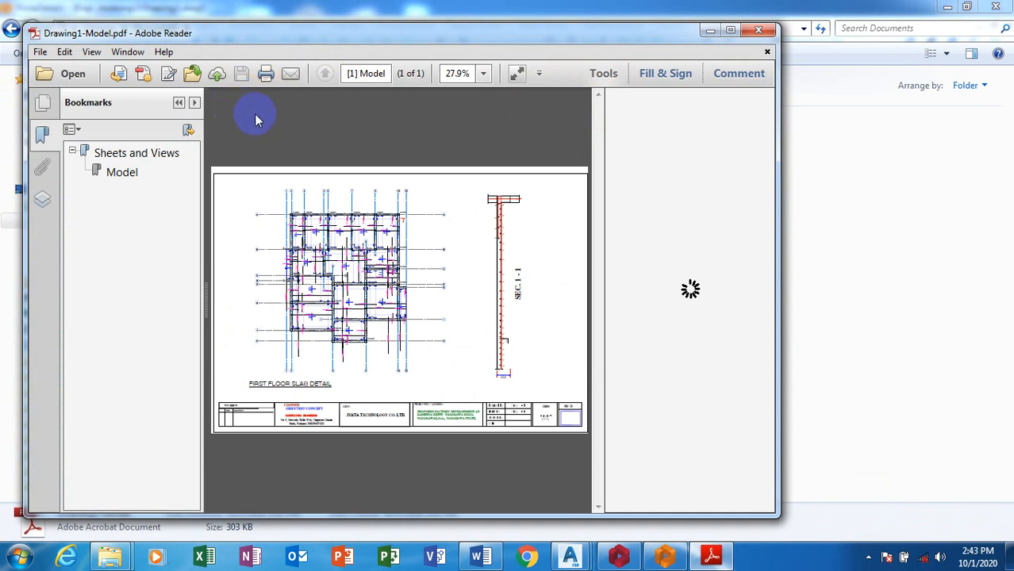
pyautogui.click(498, 77)
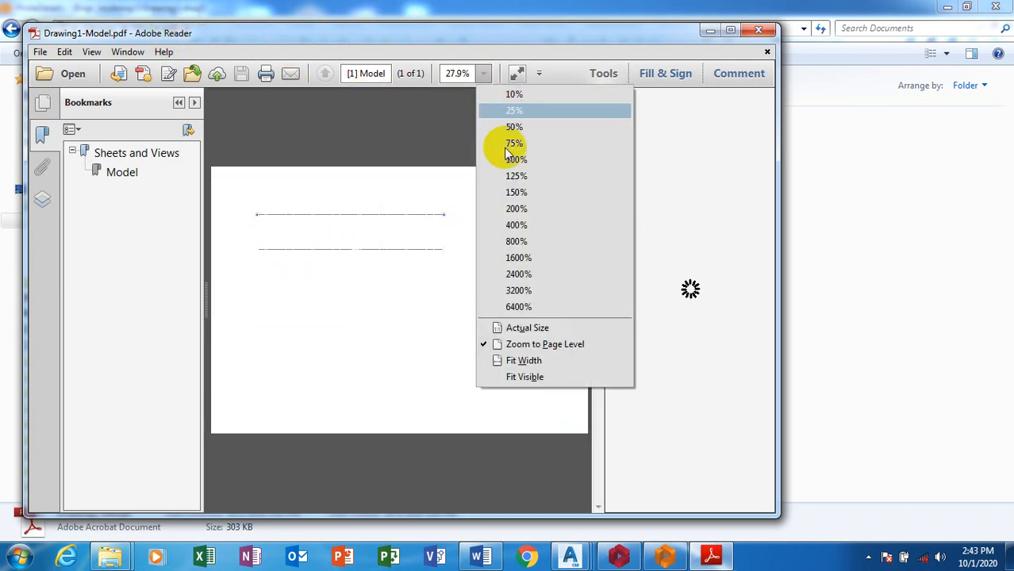
pyautogui.click(412, 133)
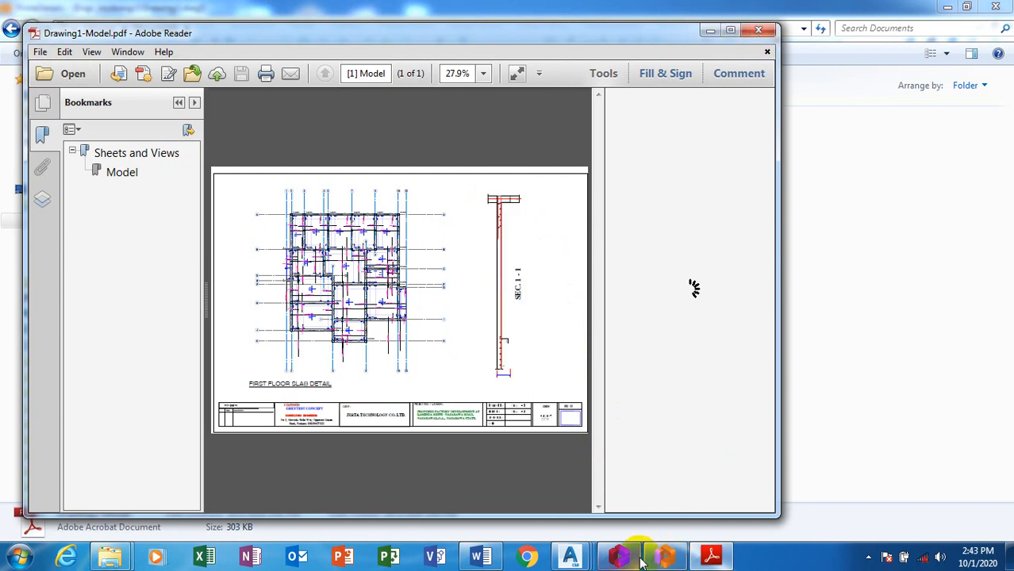
pyautogui.moveTo(575, 555)
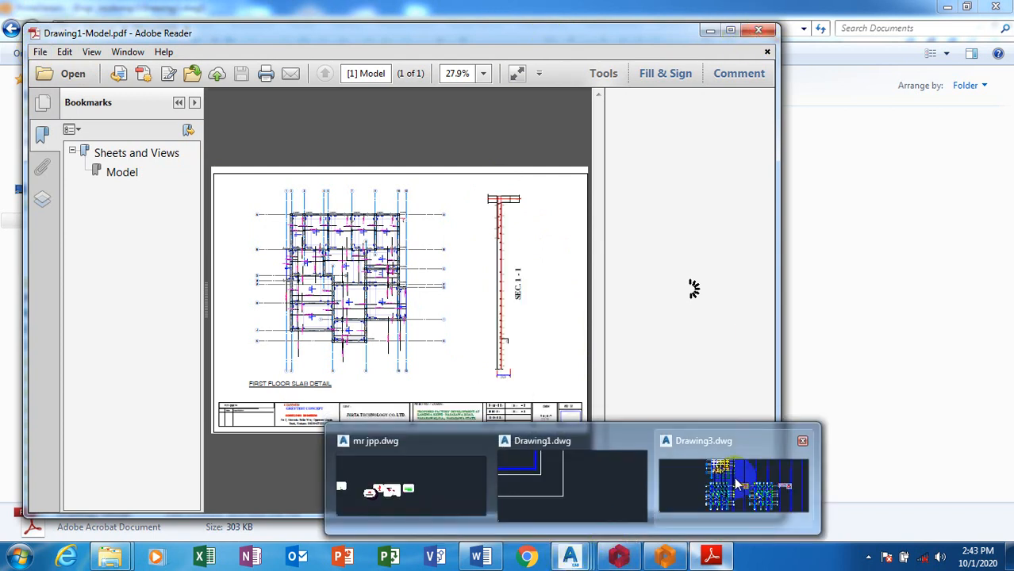
pyautogui.click(553, 480)
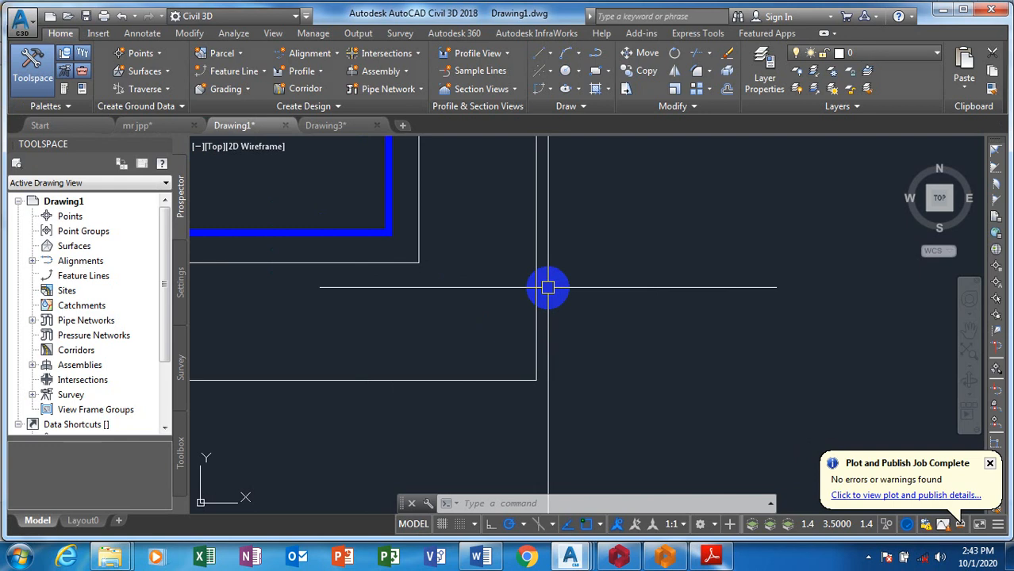
pyautogui.click(867, 558)
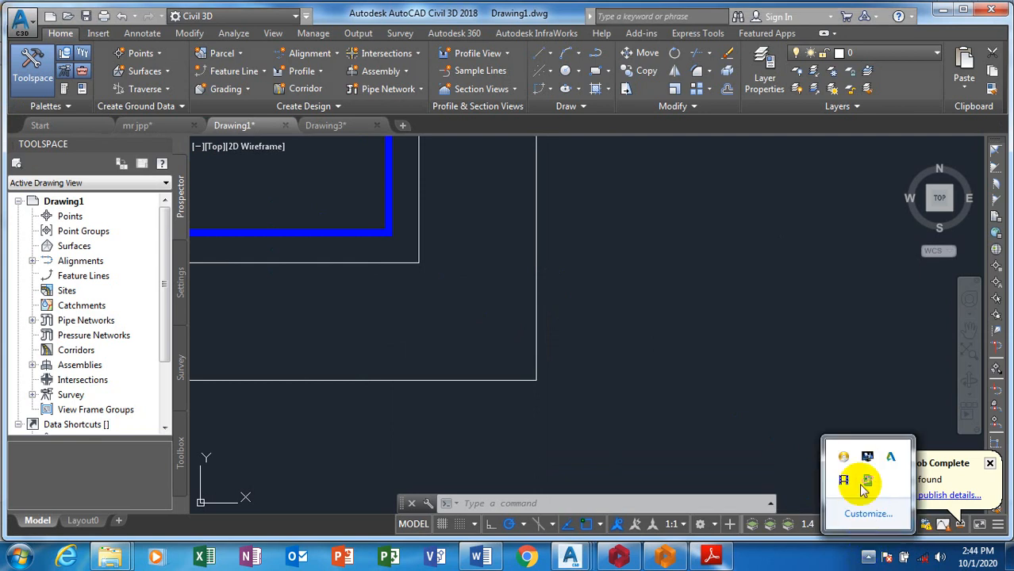